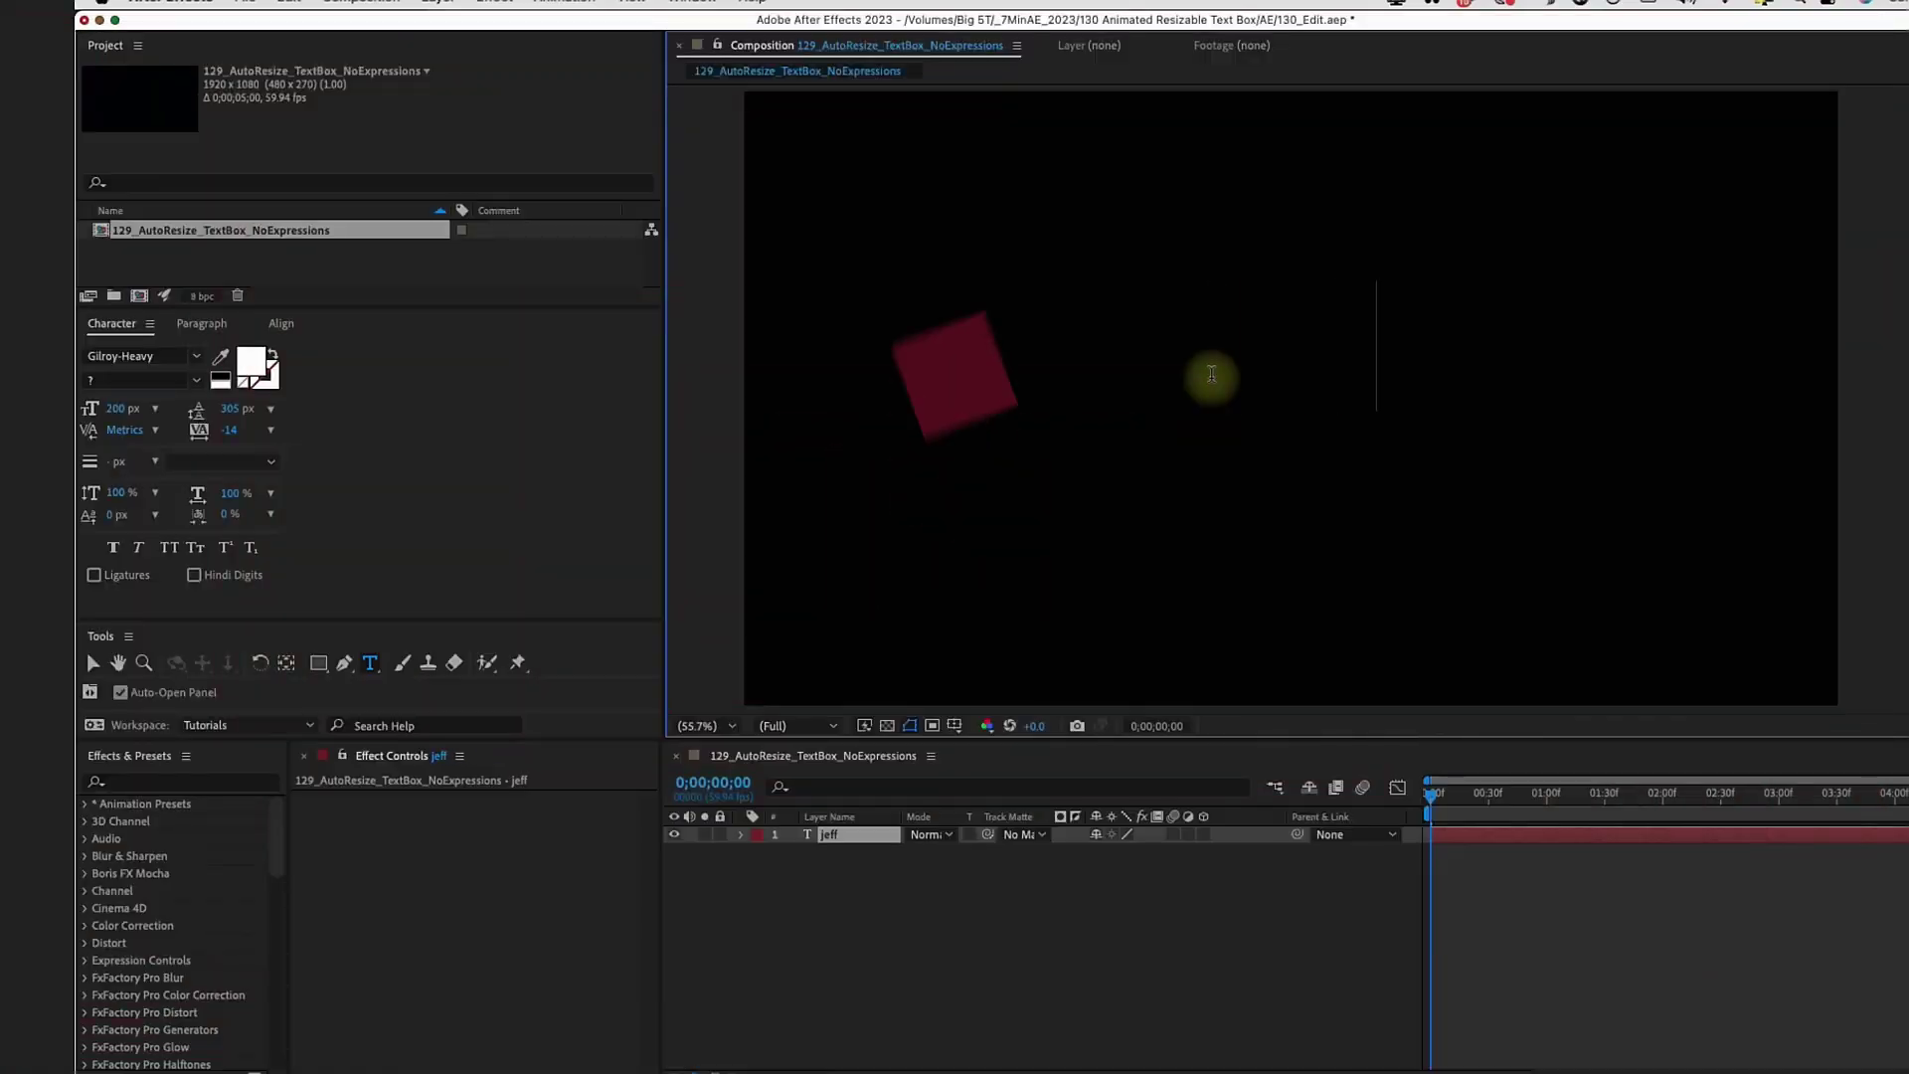
Type the surname into the new name text layer
{"action": "type", "text": "kngiht"}
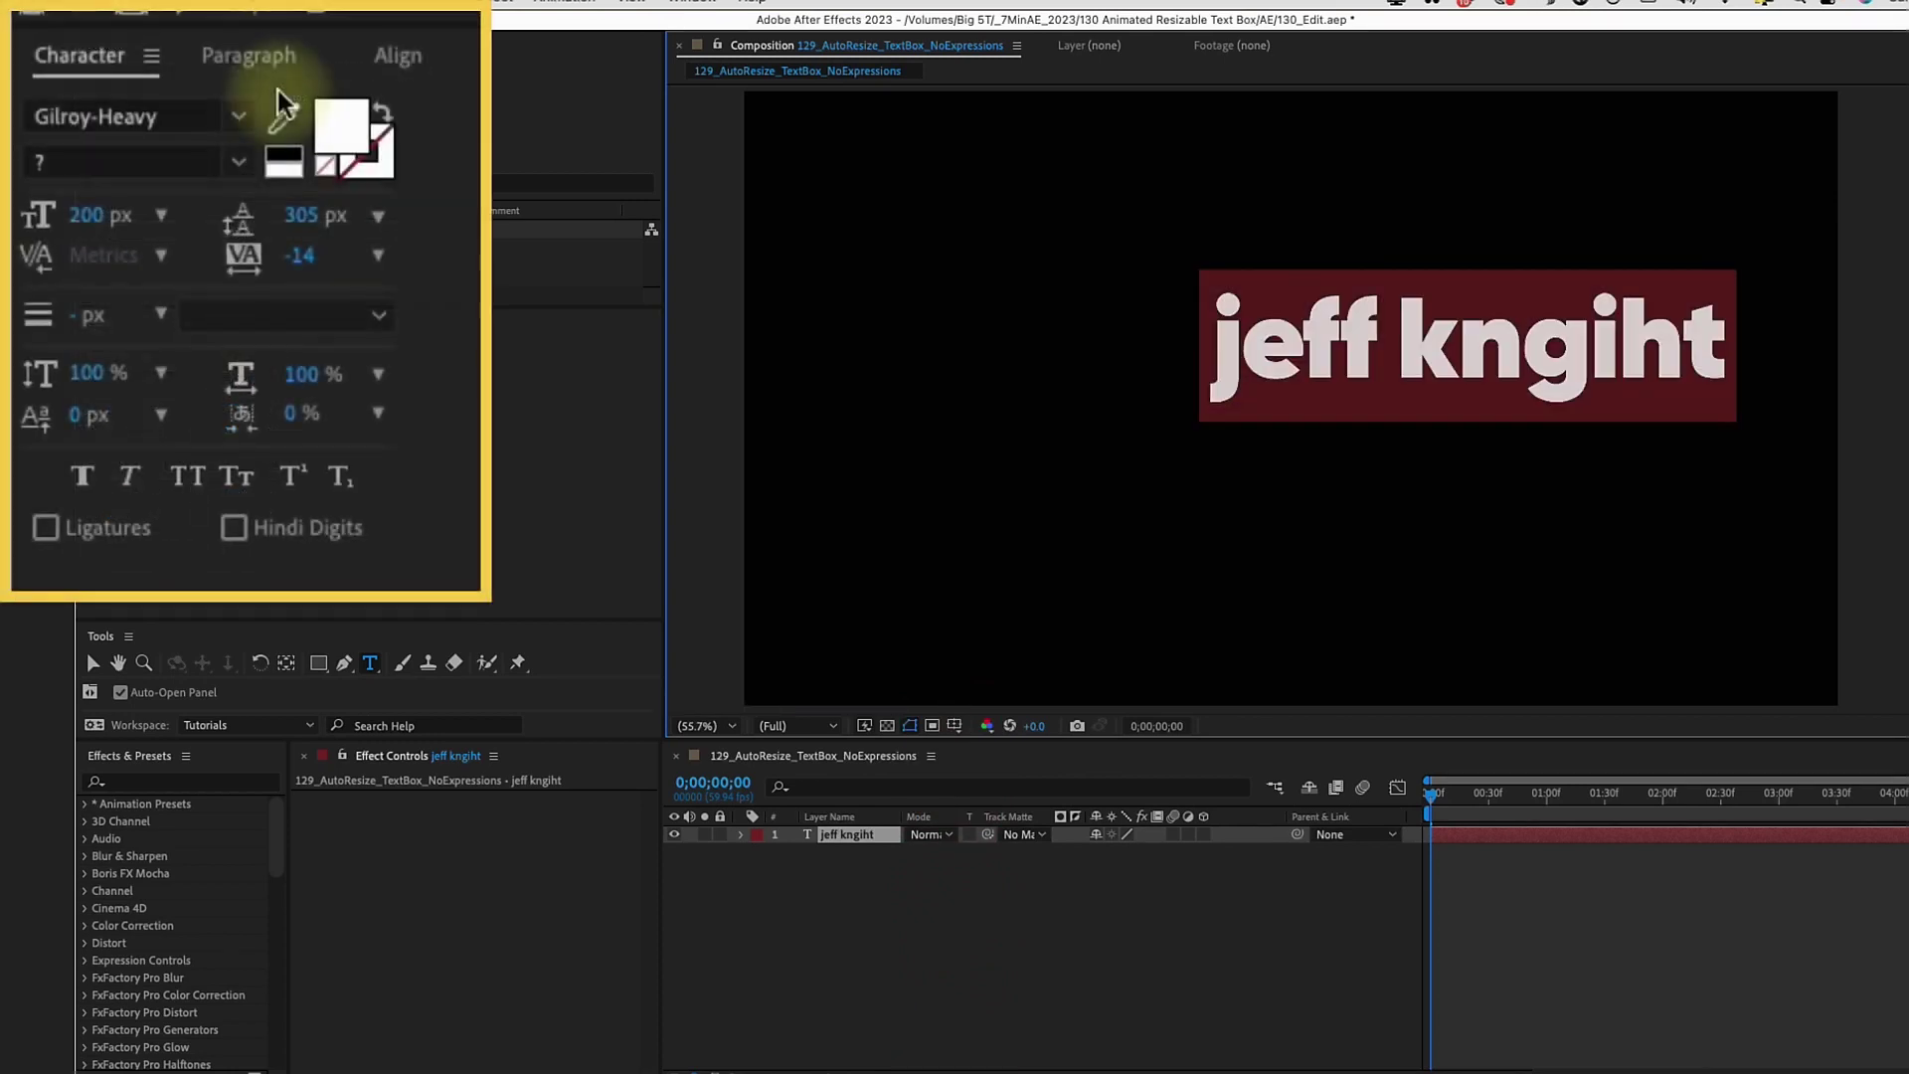
Switch the name to All Caps and correct the surname's spelling
{"action": "left_click", "coordinate": [182, 475]}
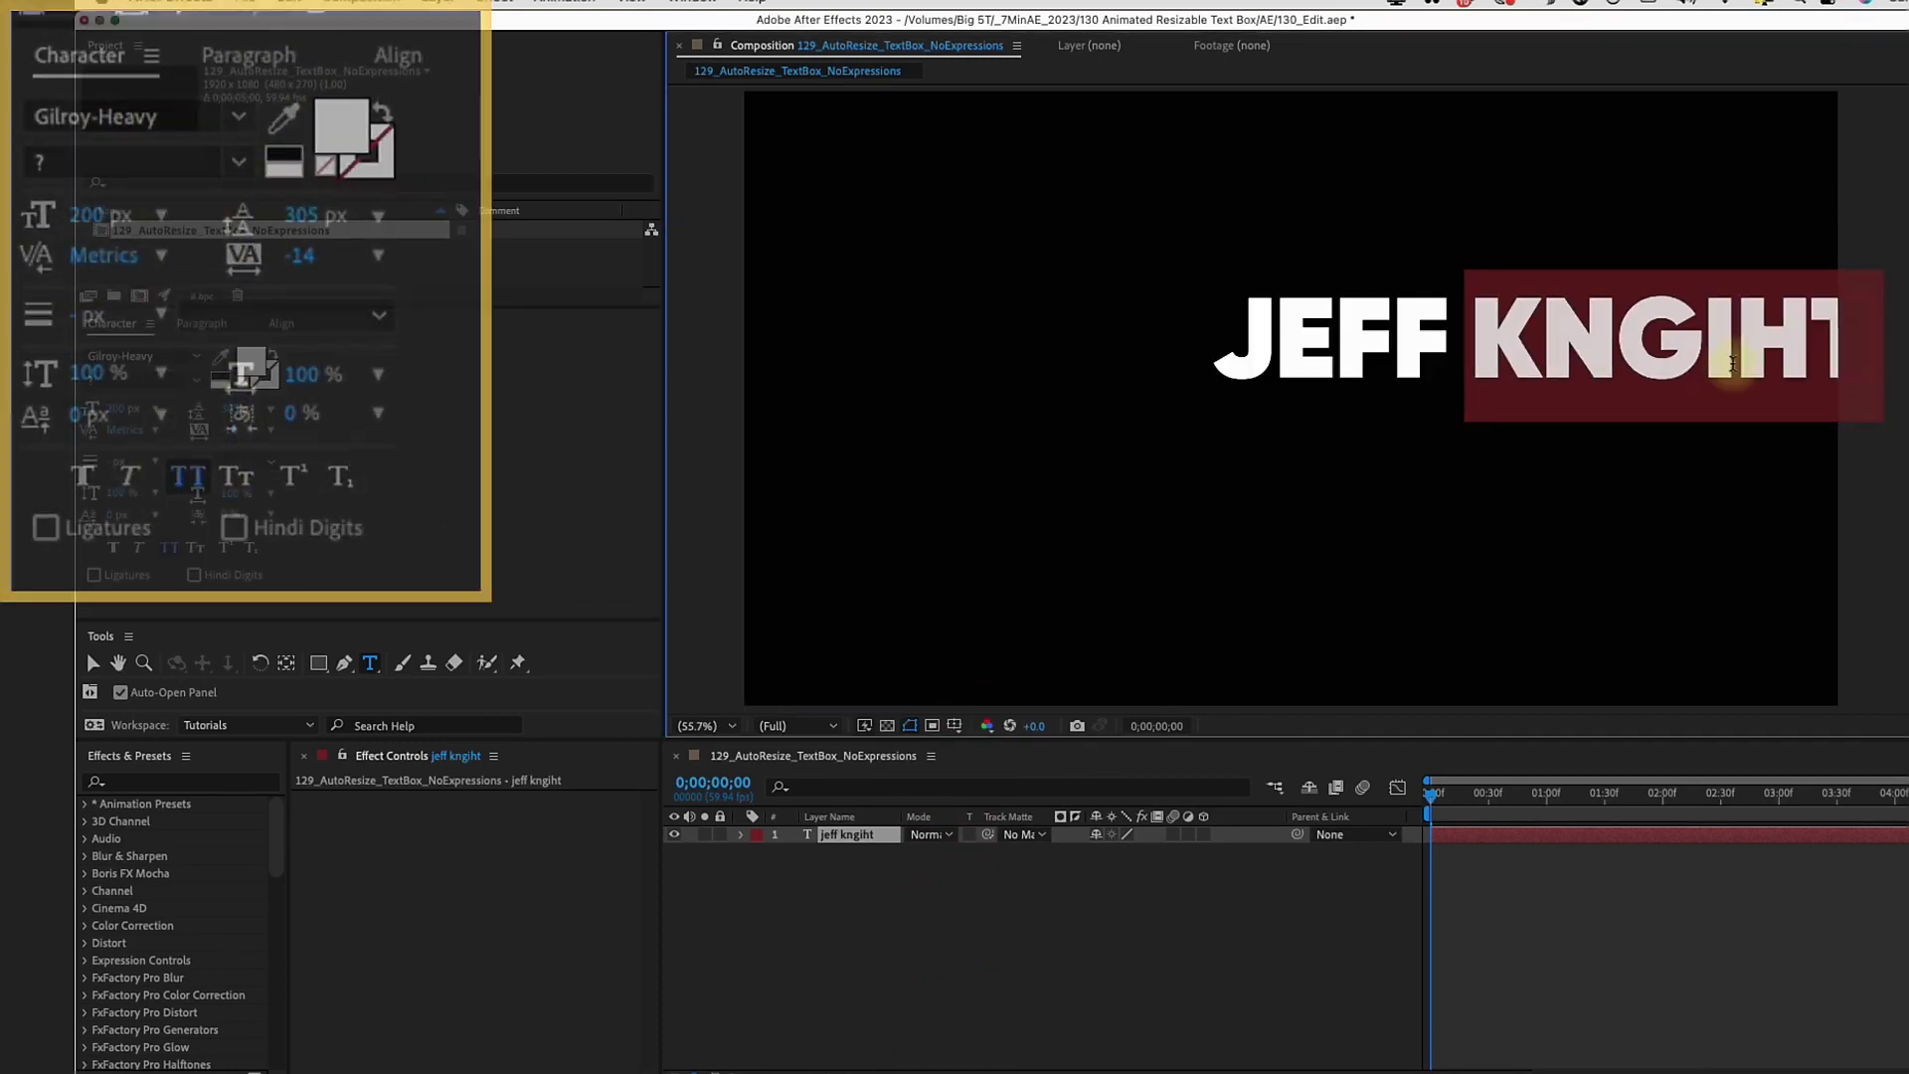
{"action": "type", "text": "KNIGHT"}
{"action": "key", "text": "Escape"}
{"action": "key", "text": "p"}
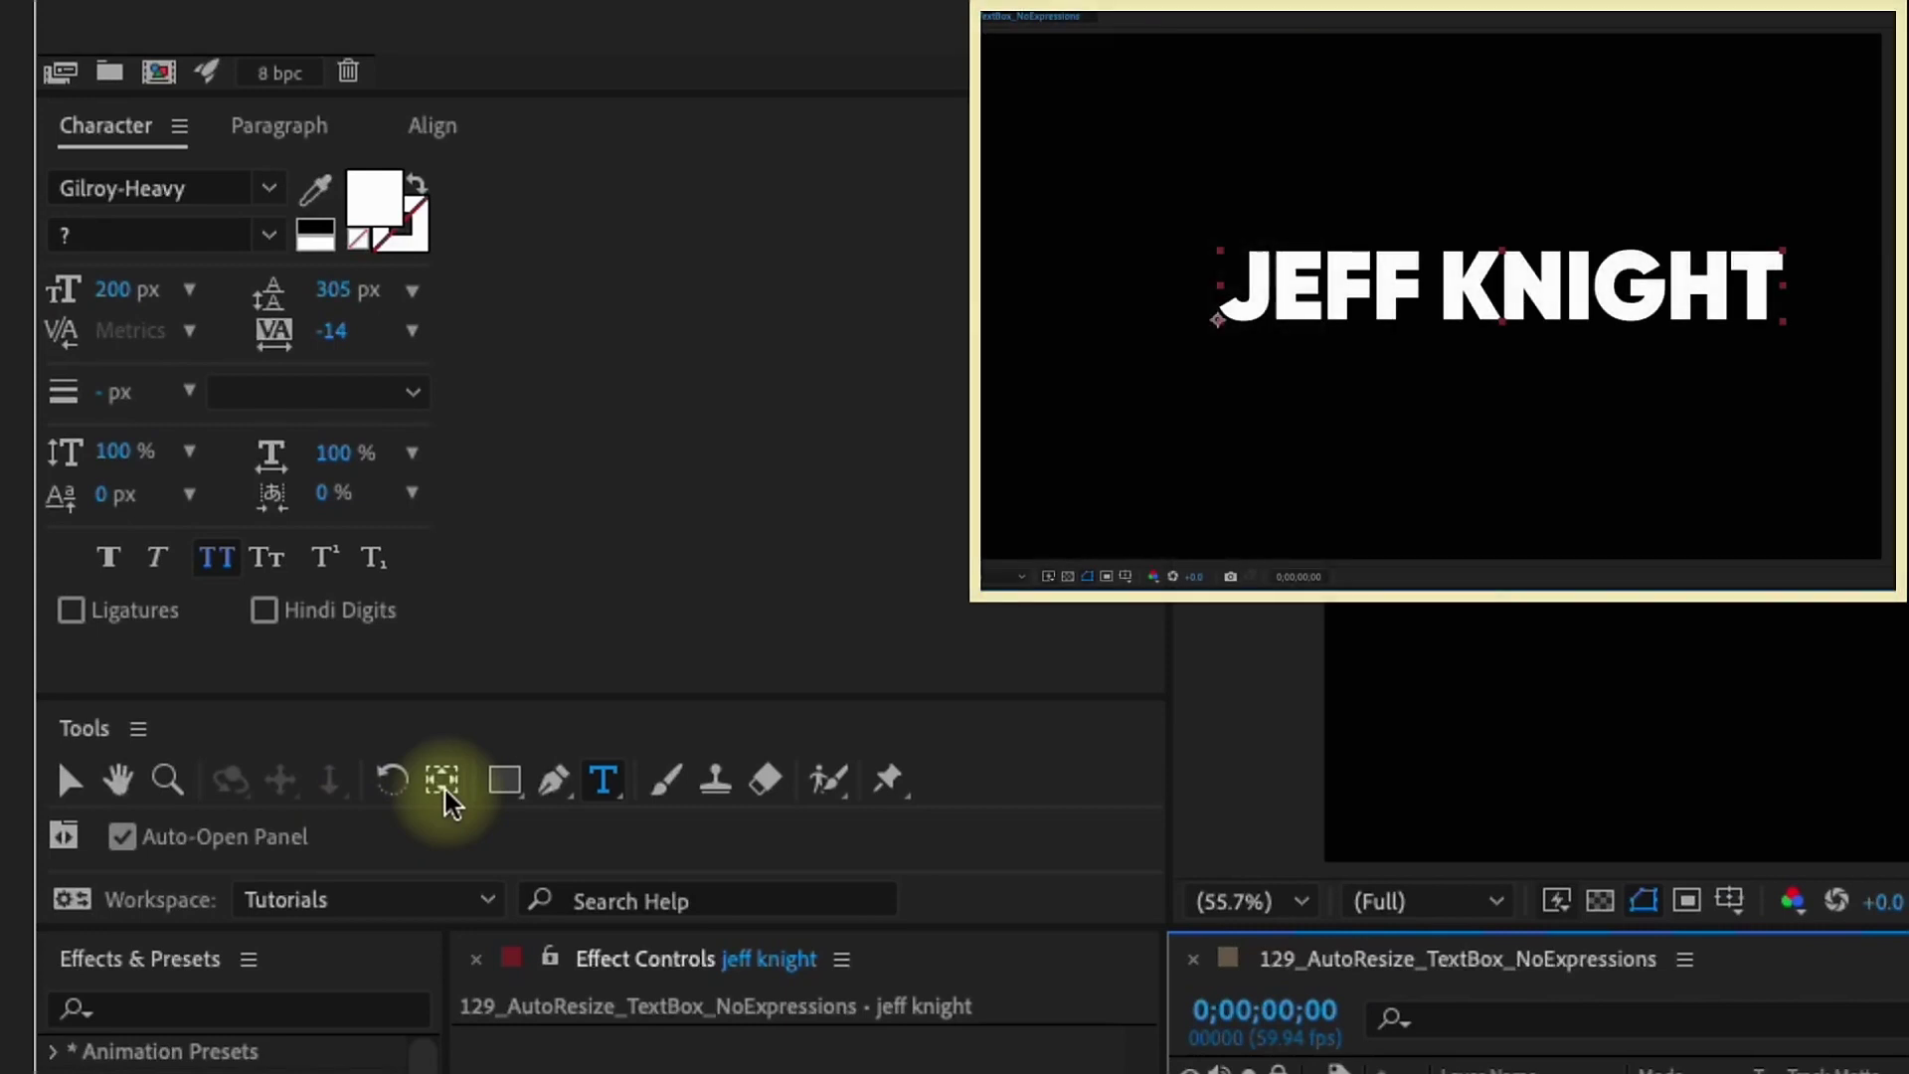
Centre the anchor point on the text and centre the layer horizontally and vertically
{"action": "left_click", "coordinate": [443, 779]}
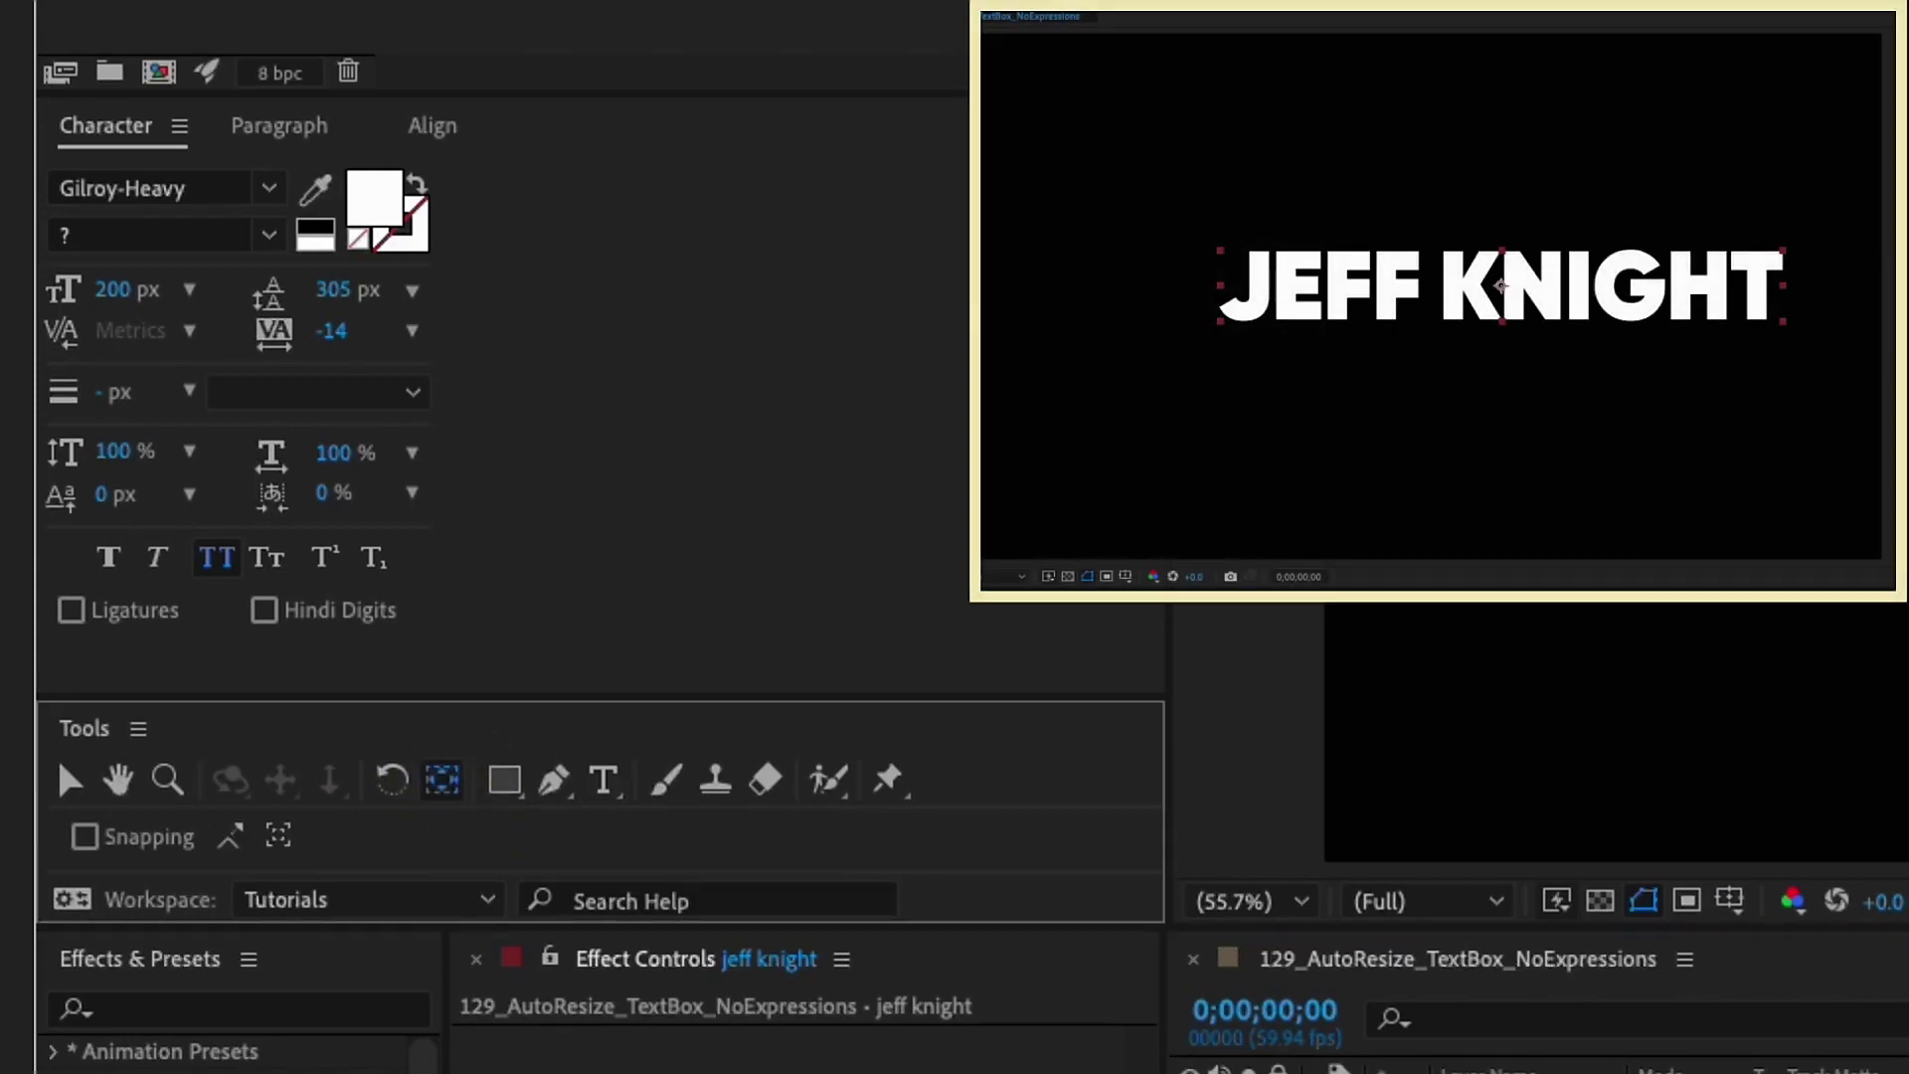
{"action": "left_click", "coordinate": [433, 125]}
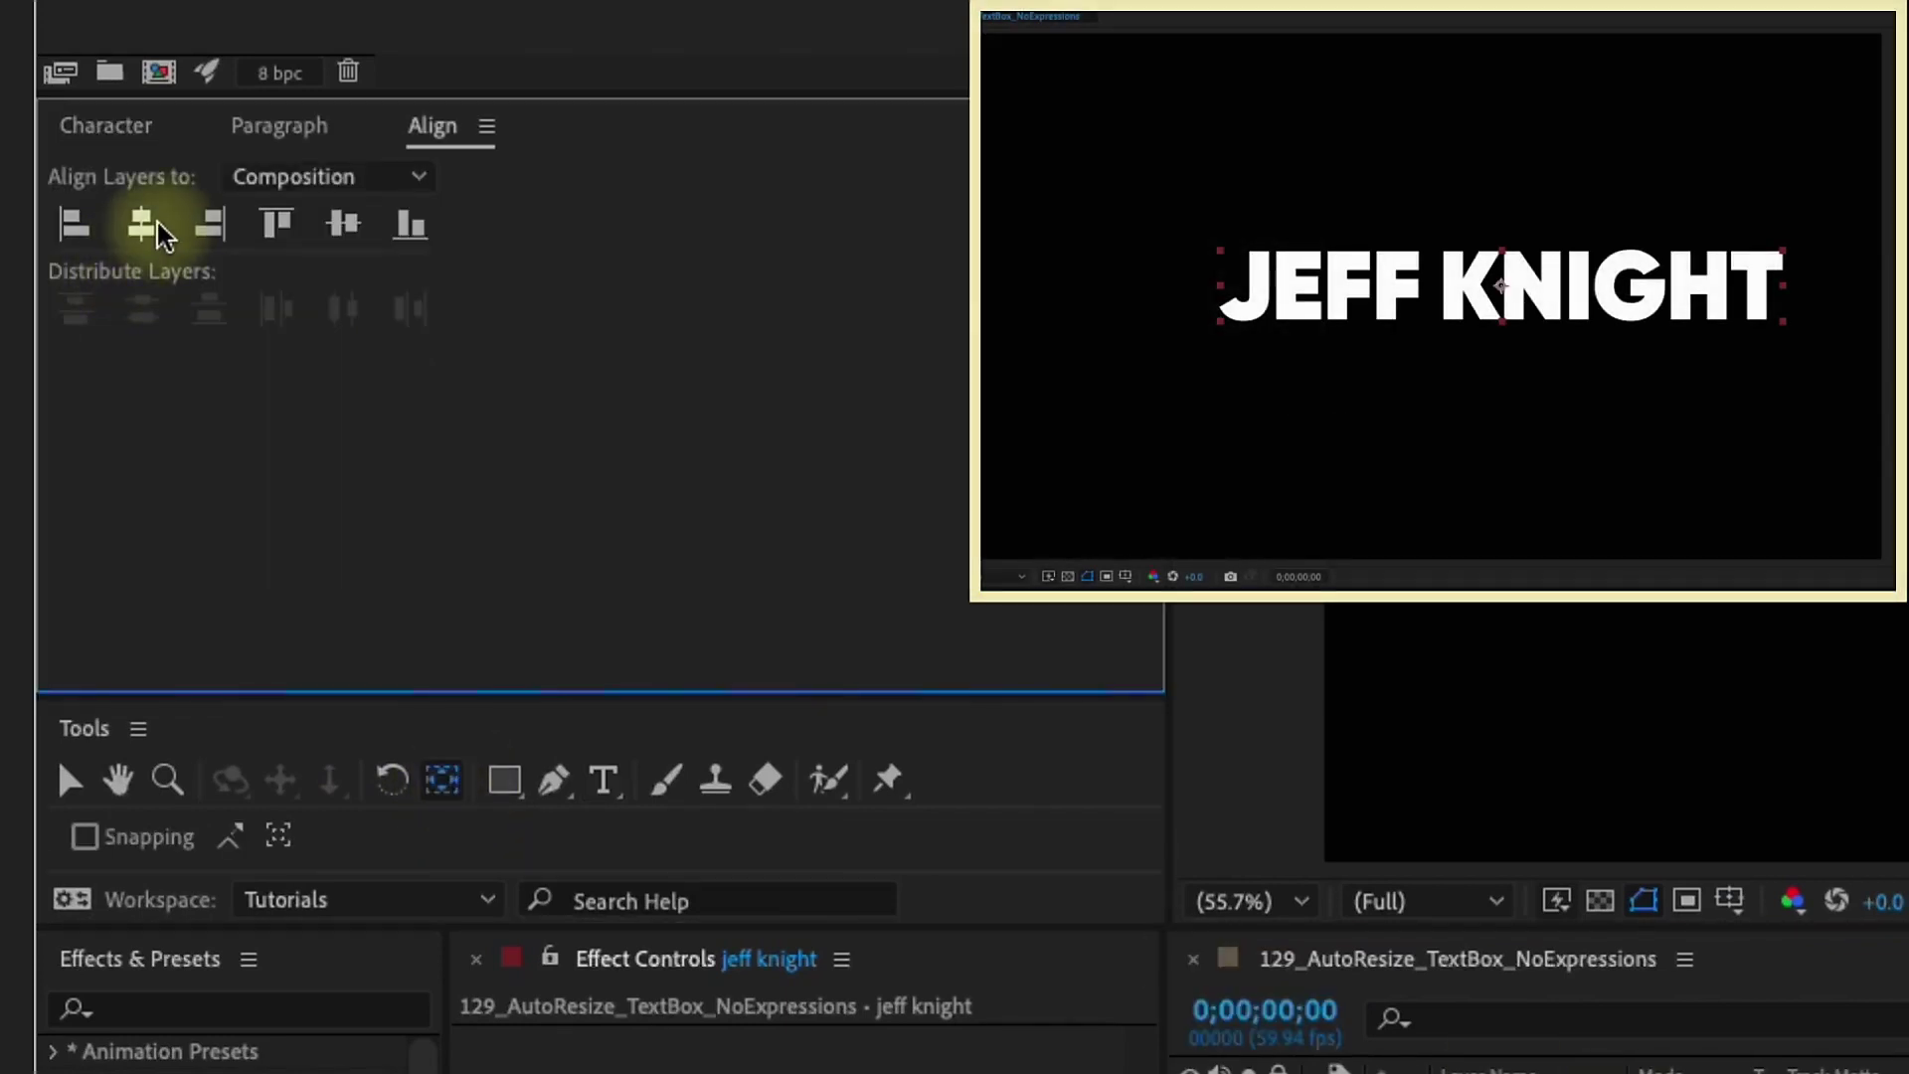
{"action": "left_click", "coordinate": [154, 230]}
{"action": "left_click", "coordinate": [343, 223]}
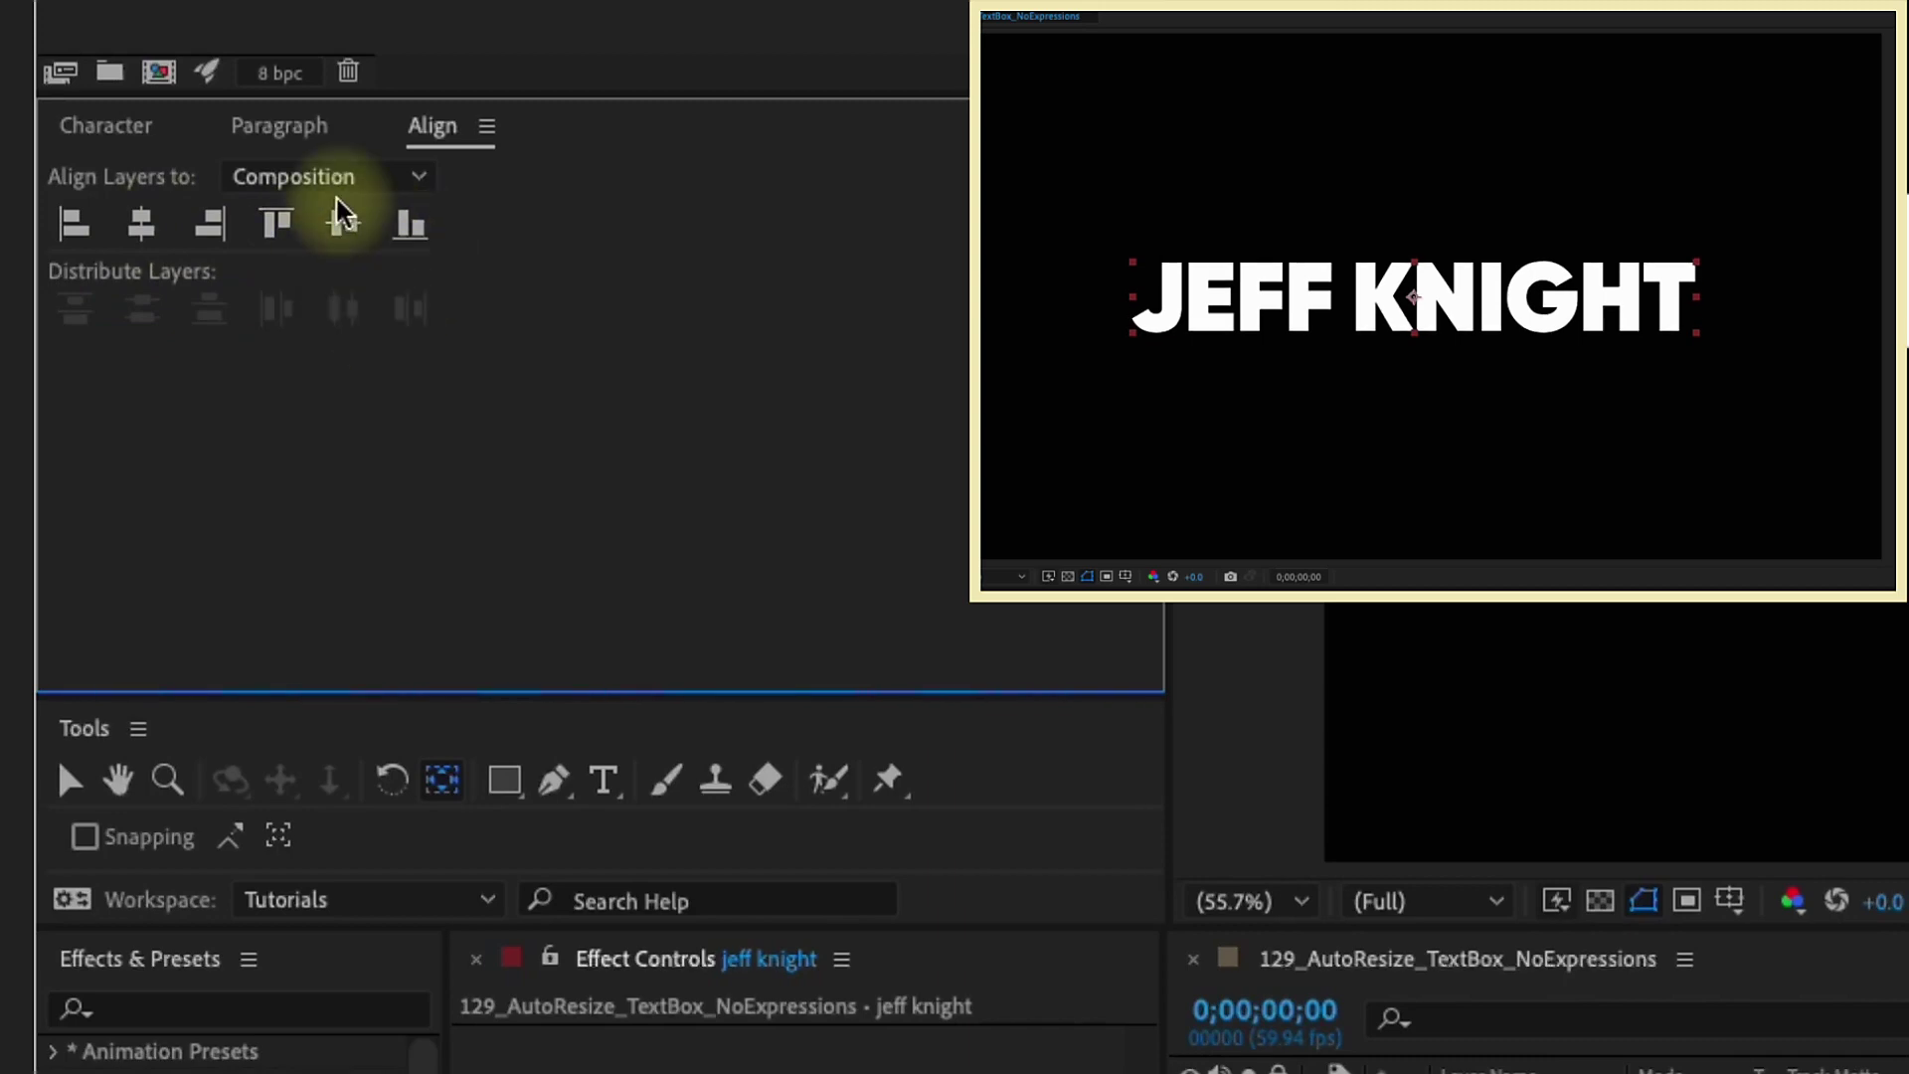
{"action": "left_click", "coordinate": [279, 140]}
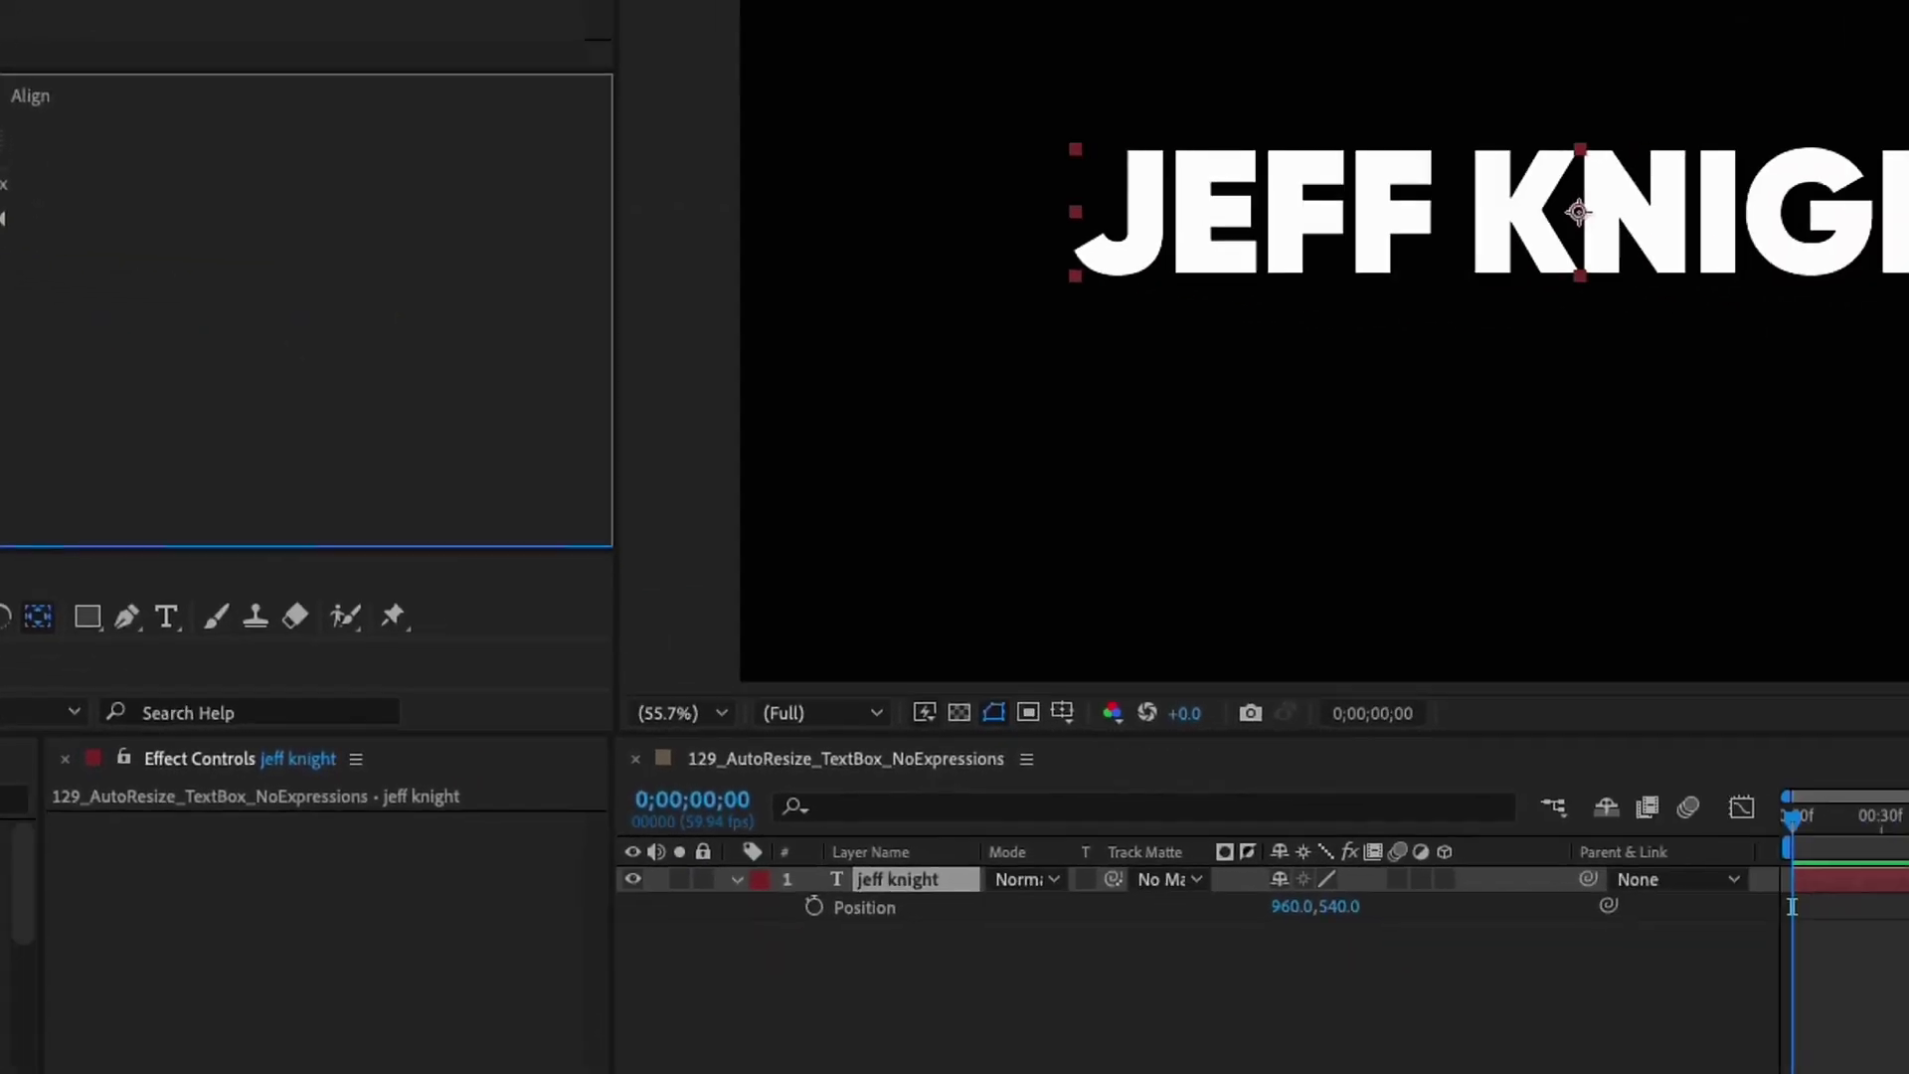
Apply a Fill effect to the name layer and set its colour to blue
{"action": "right_click", "coordinate": [935, 878]}
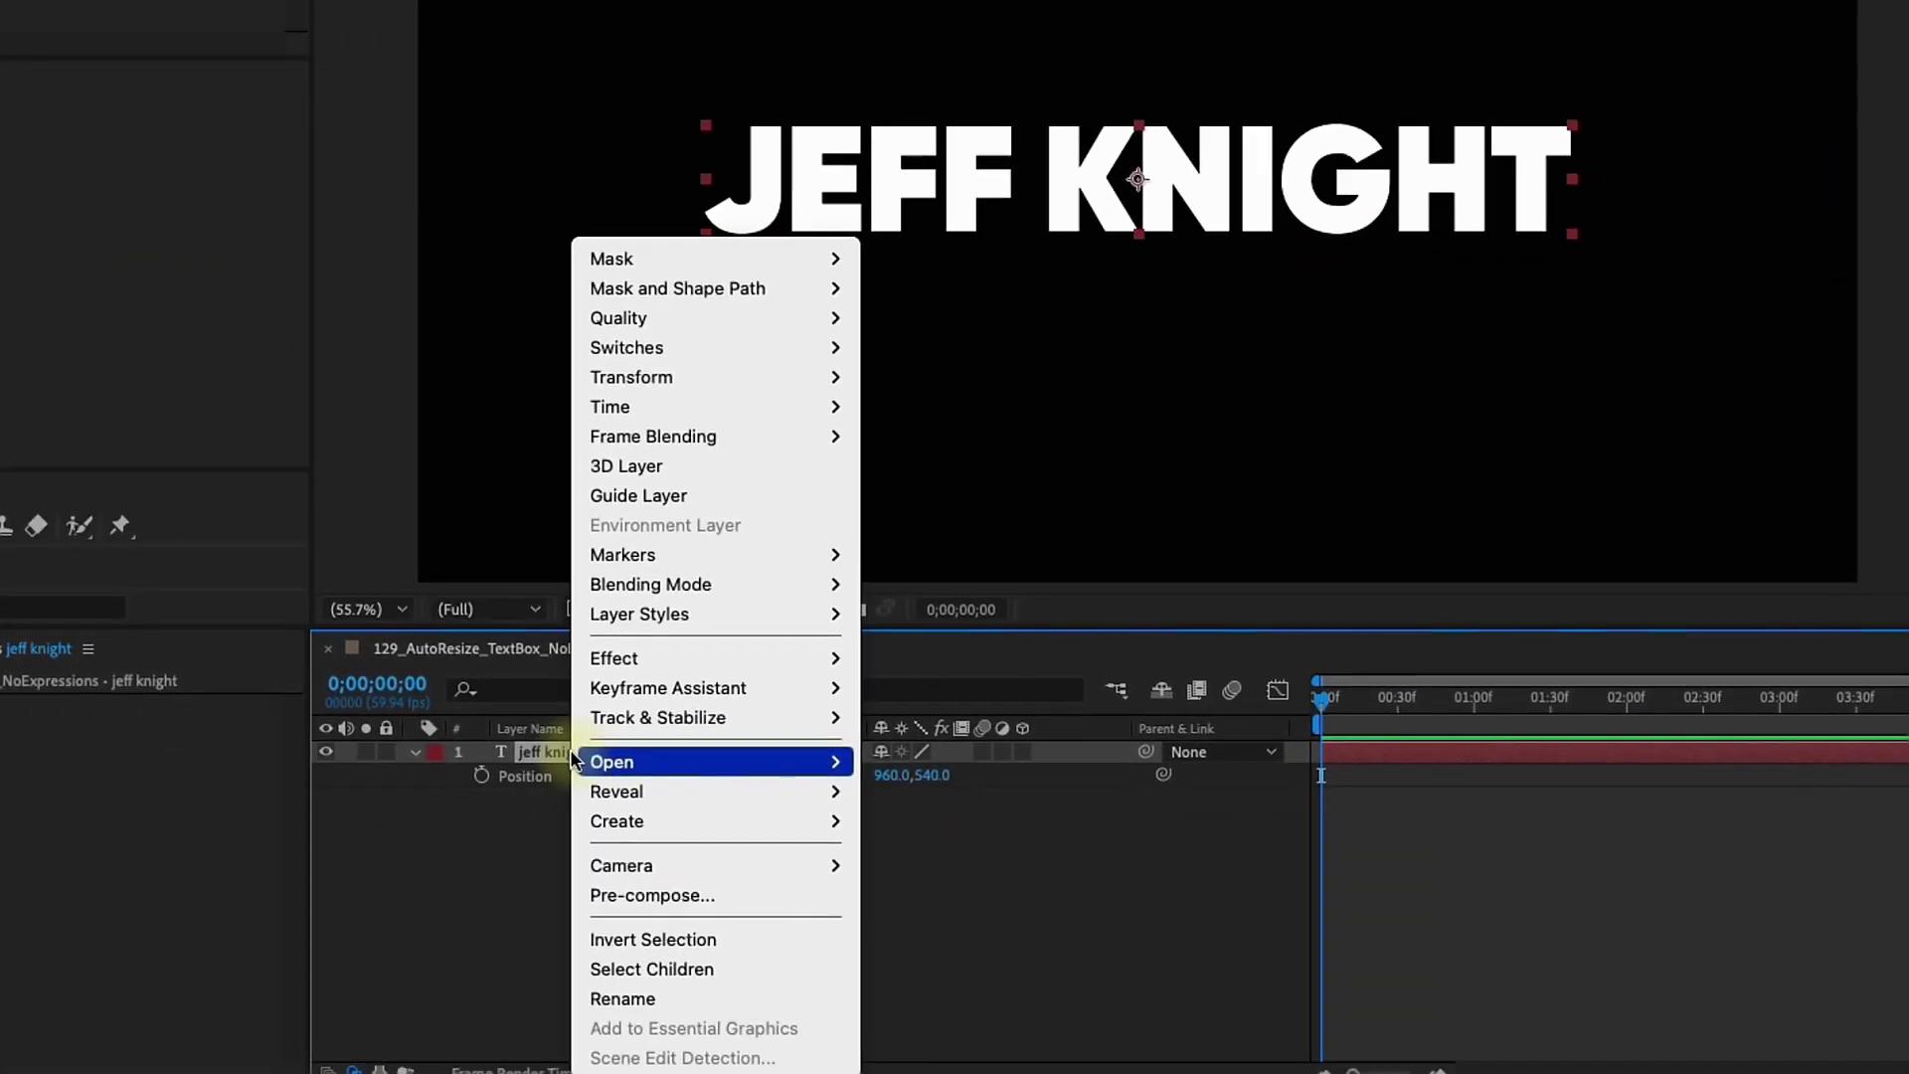
{"action": "mouse_move", "coordinate": [636, 657]}
{"action": "mouse_move", "coordinate": [1030, 399]}
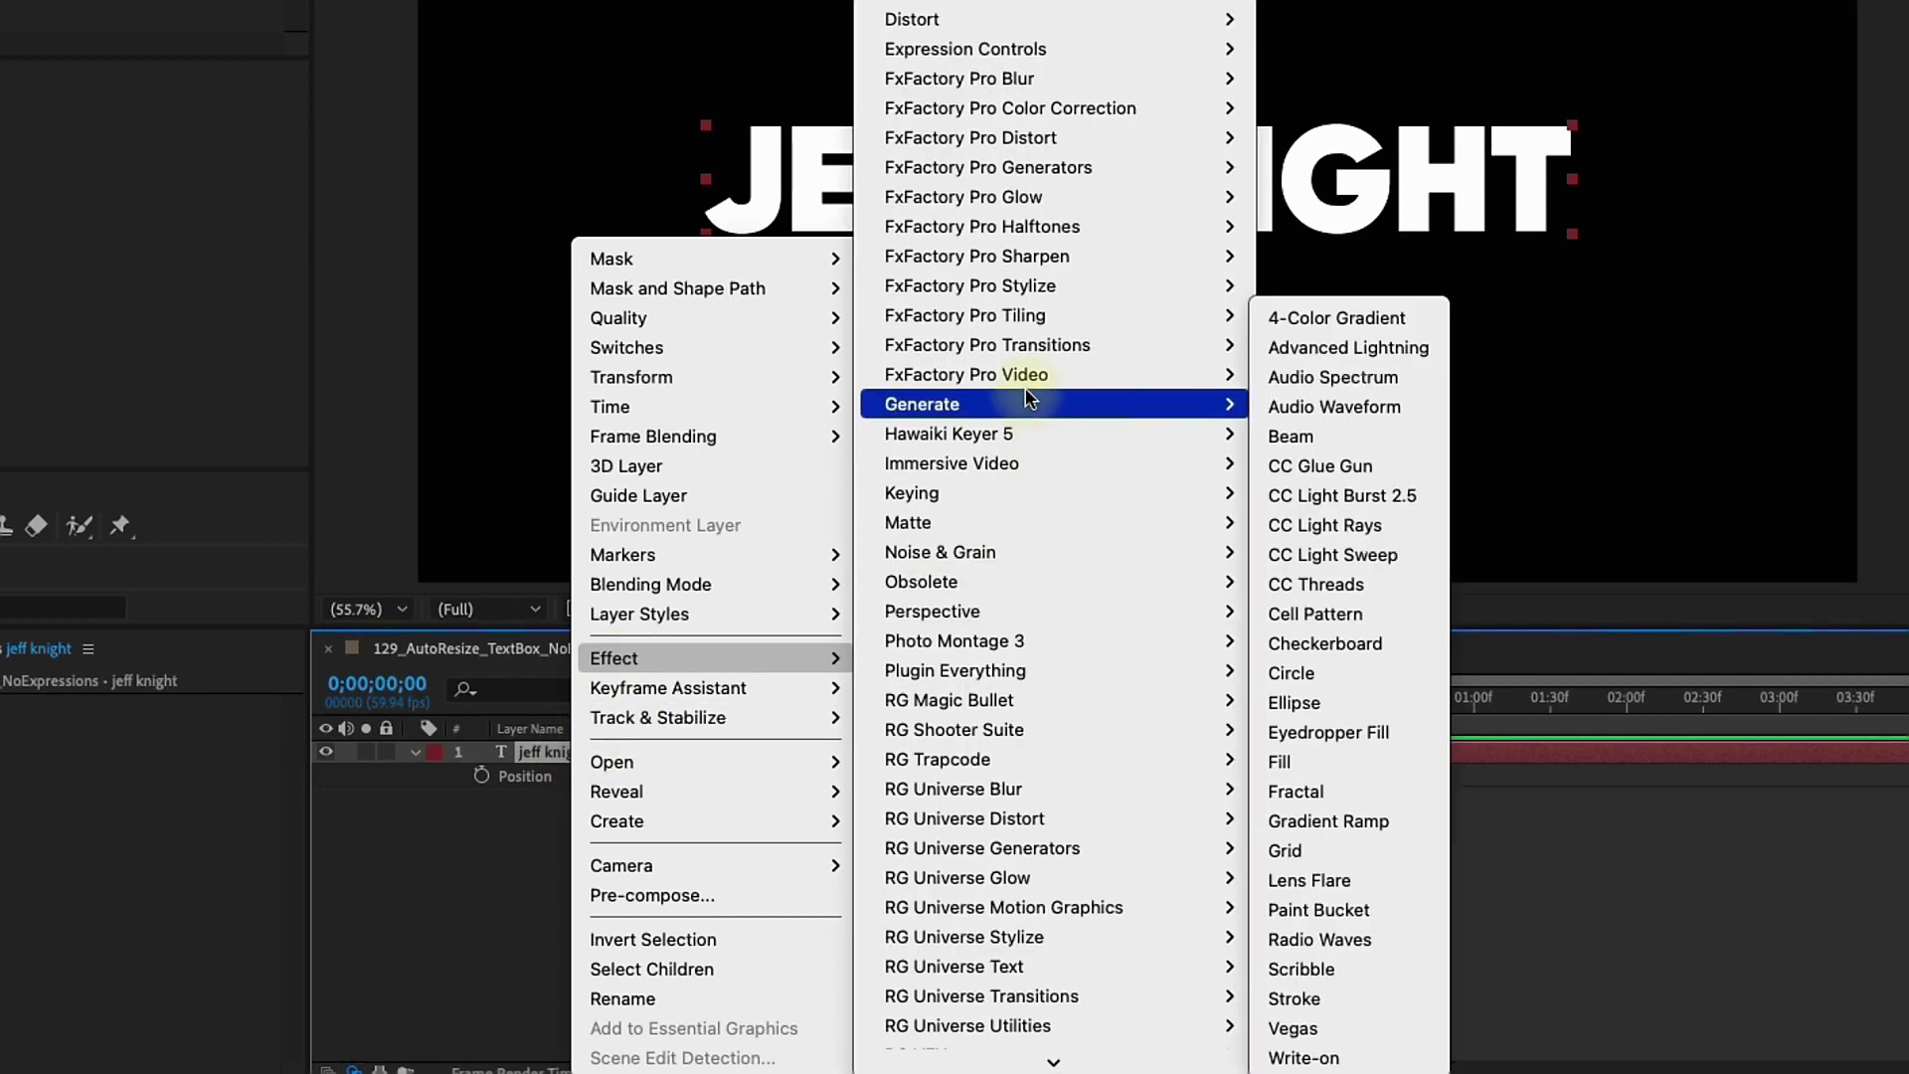
{"action": "left_click", "coordinate": [1364, 760]}
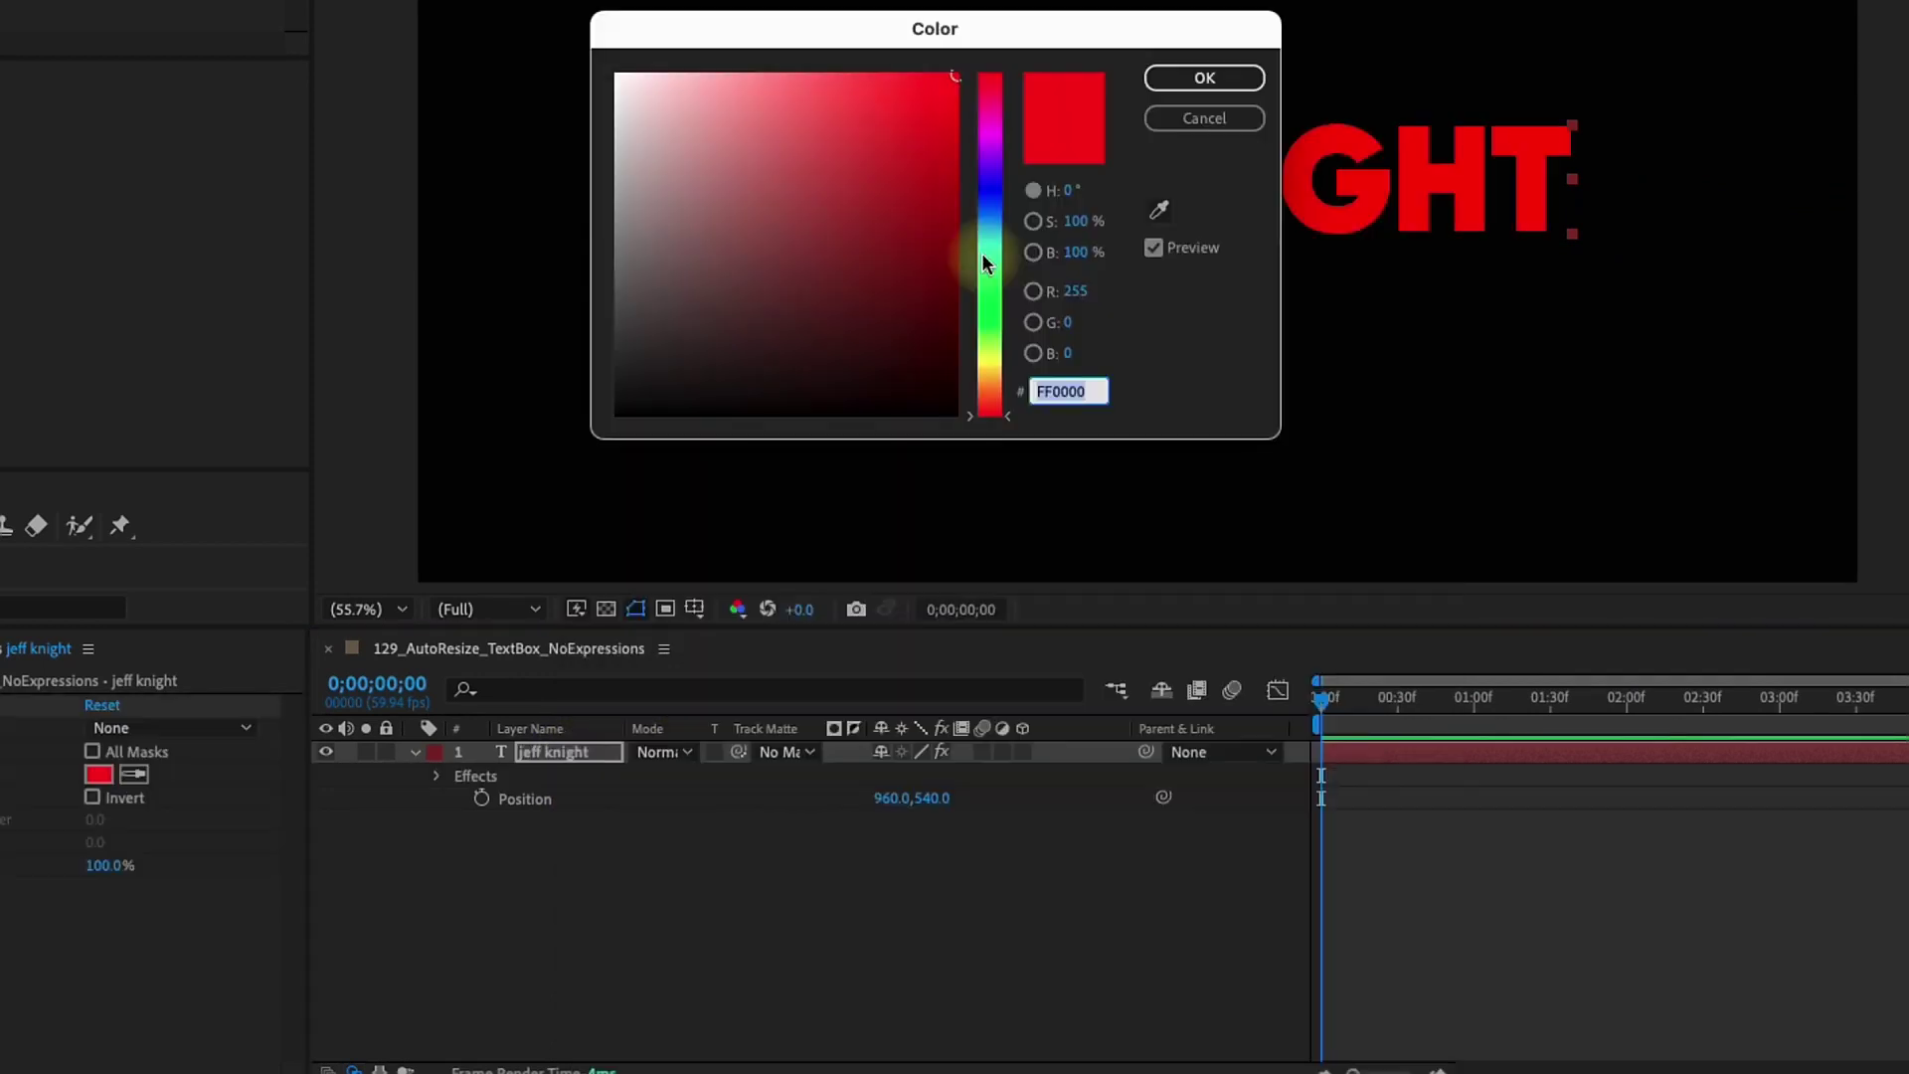
{"action": "left_click", "coordinate": [981, 252]}
{"action": "left_click_drag", "start_coordinate": [998, 251], "coordinate": [1007, 231]}
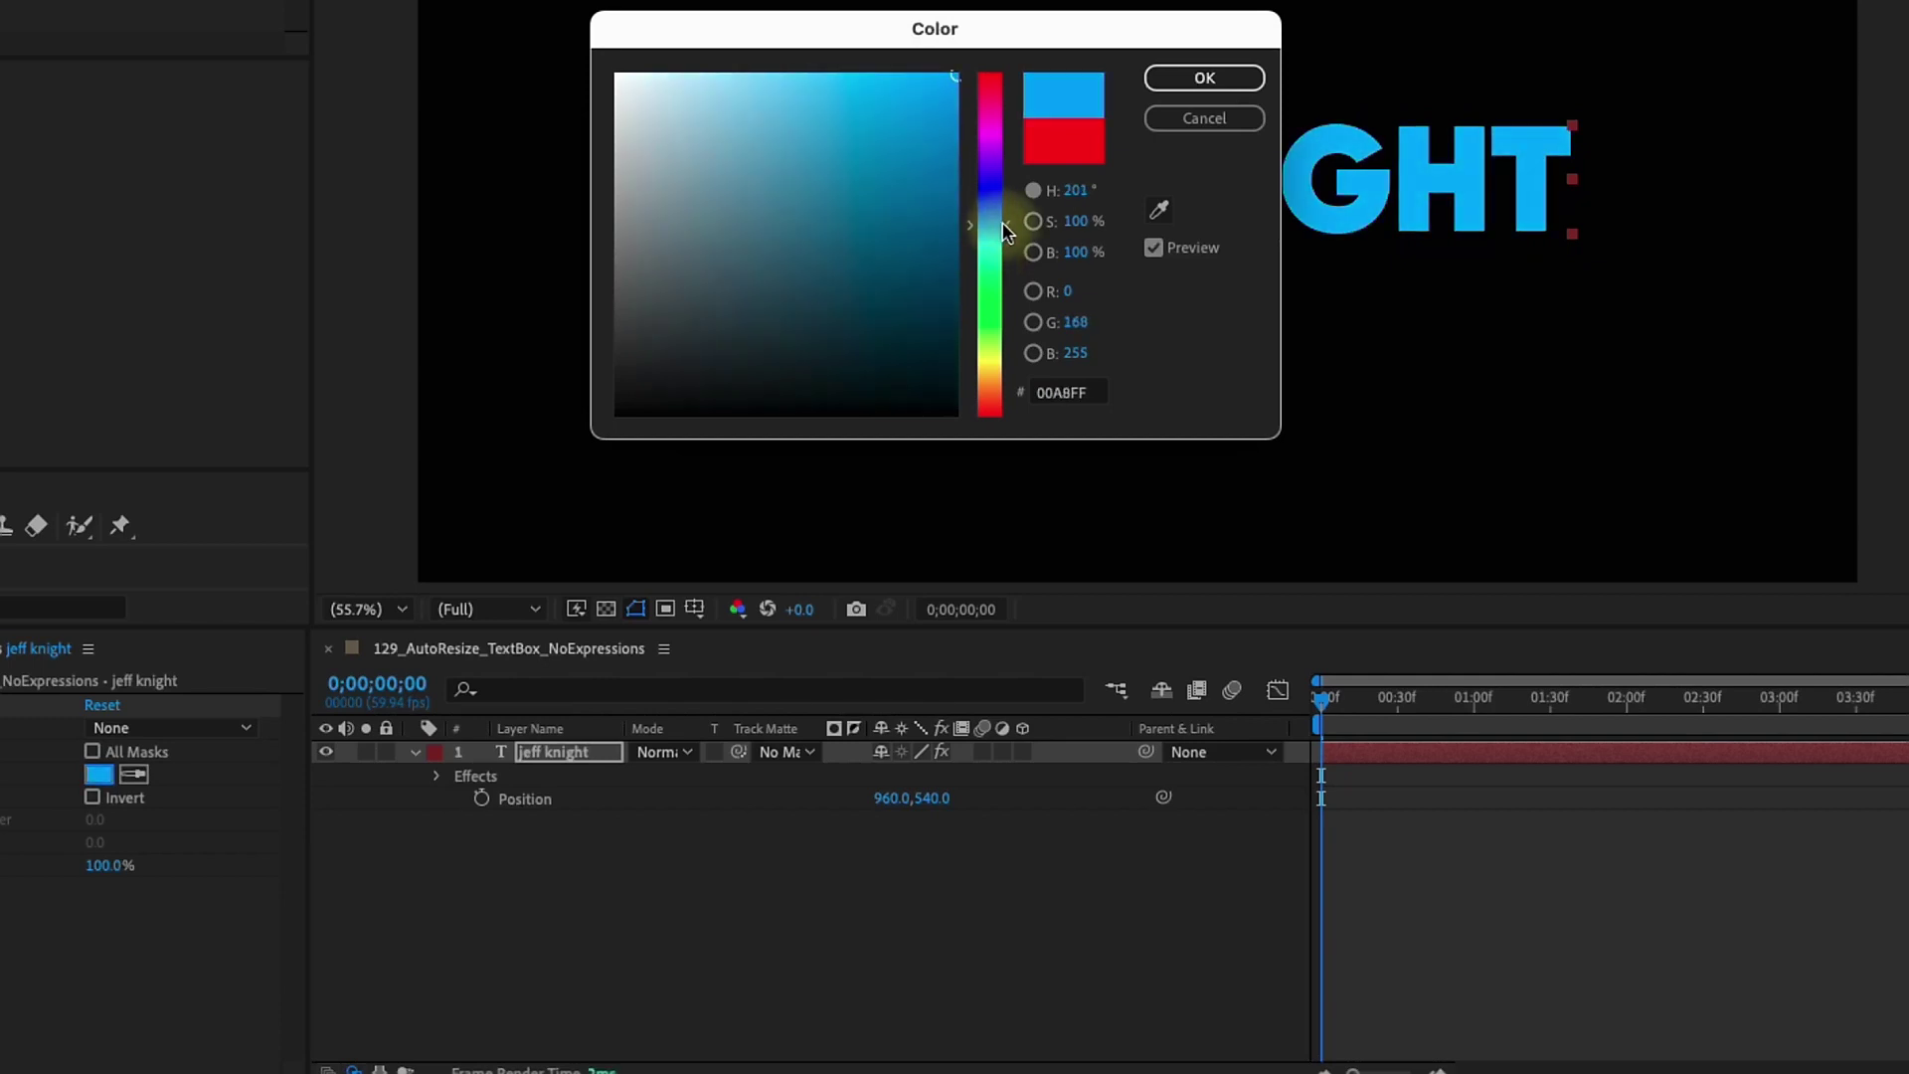
{"action": "left_click", "coordinate": [1233, 69]}
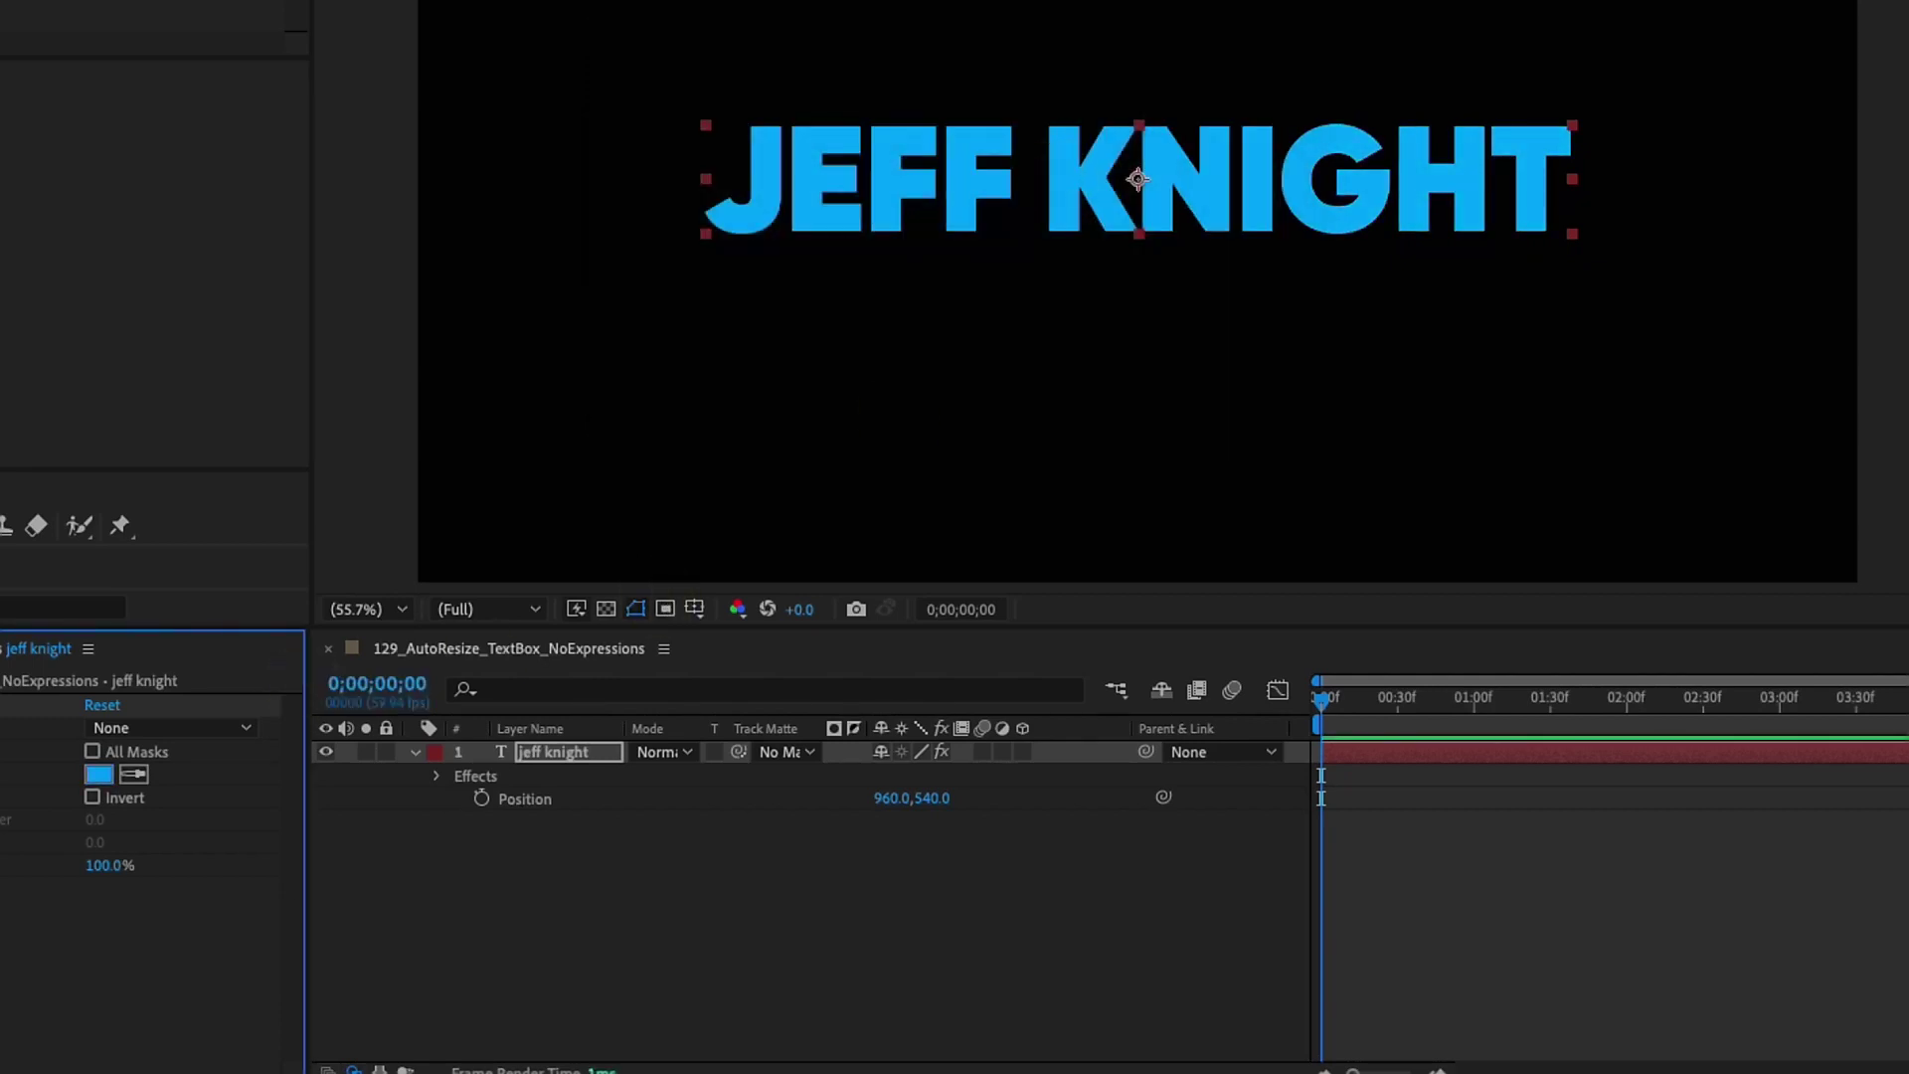
Apply CC RepeTile with every Expand value set to 20
{"action": "left_click", "coordinate": [0, 675]}
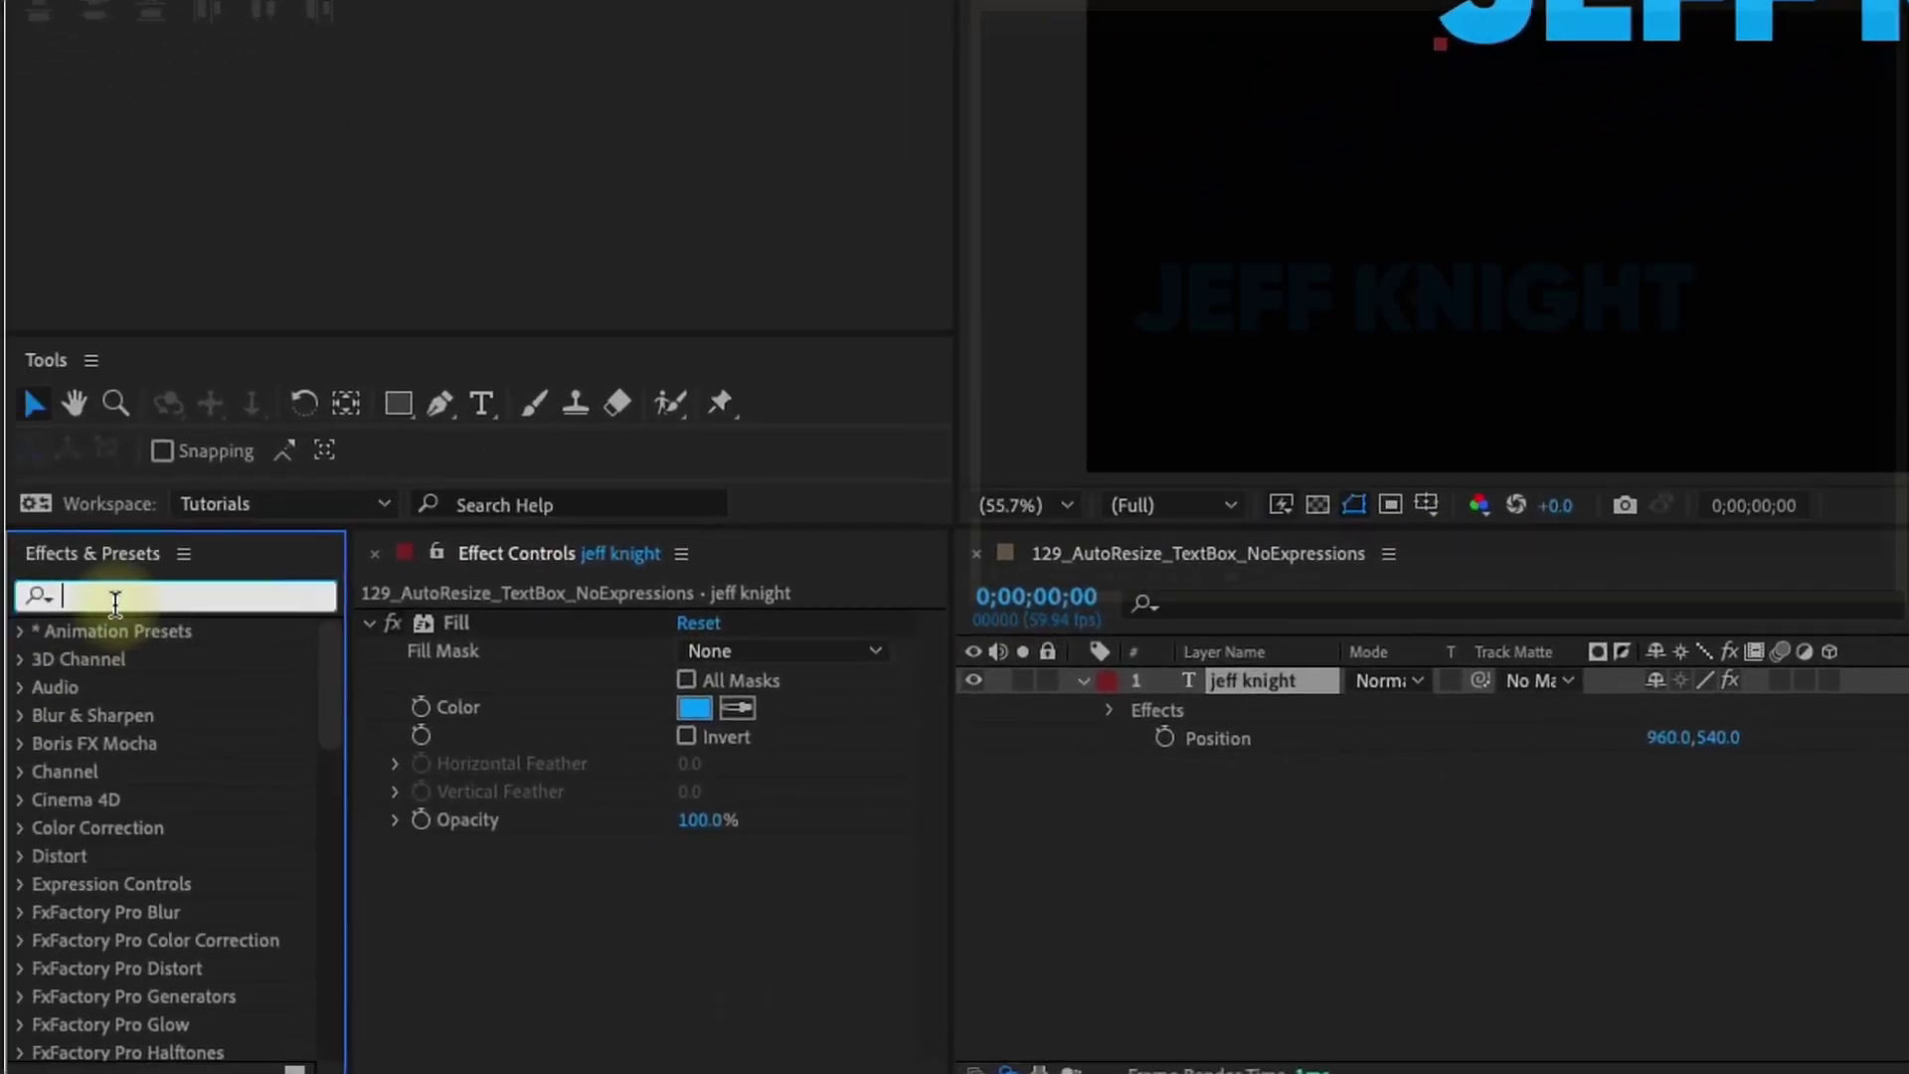
{"action": "type", "text": "repeti"}
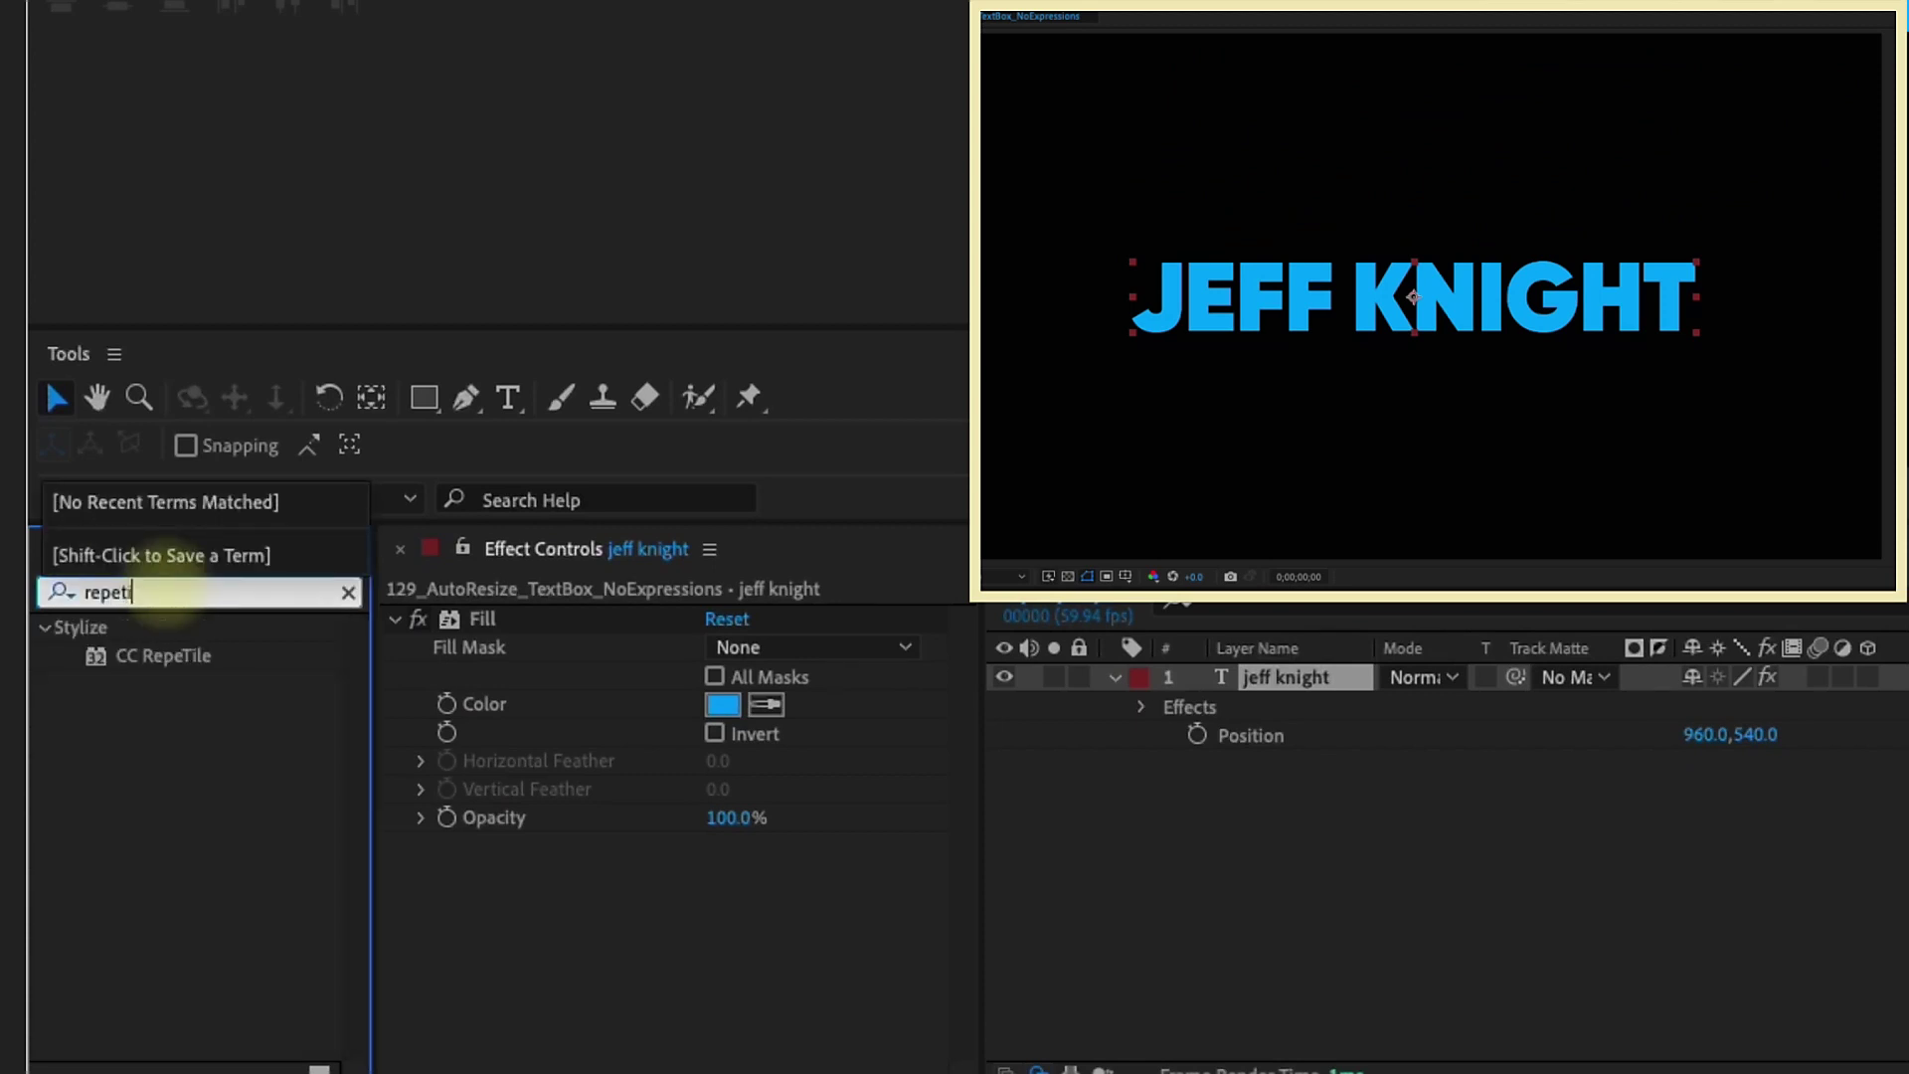
{"action": "left_click_drag", "start_coordinate": [154, 659], "coordinate": [815, 986]}
{"action": "type", "text": "20"}
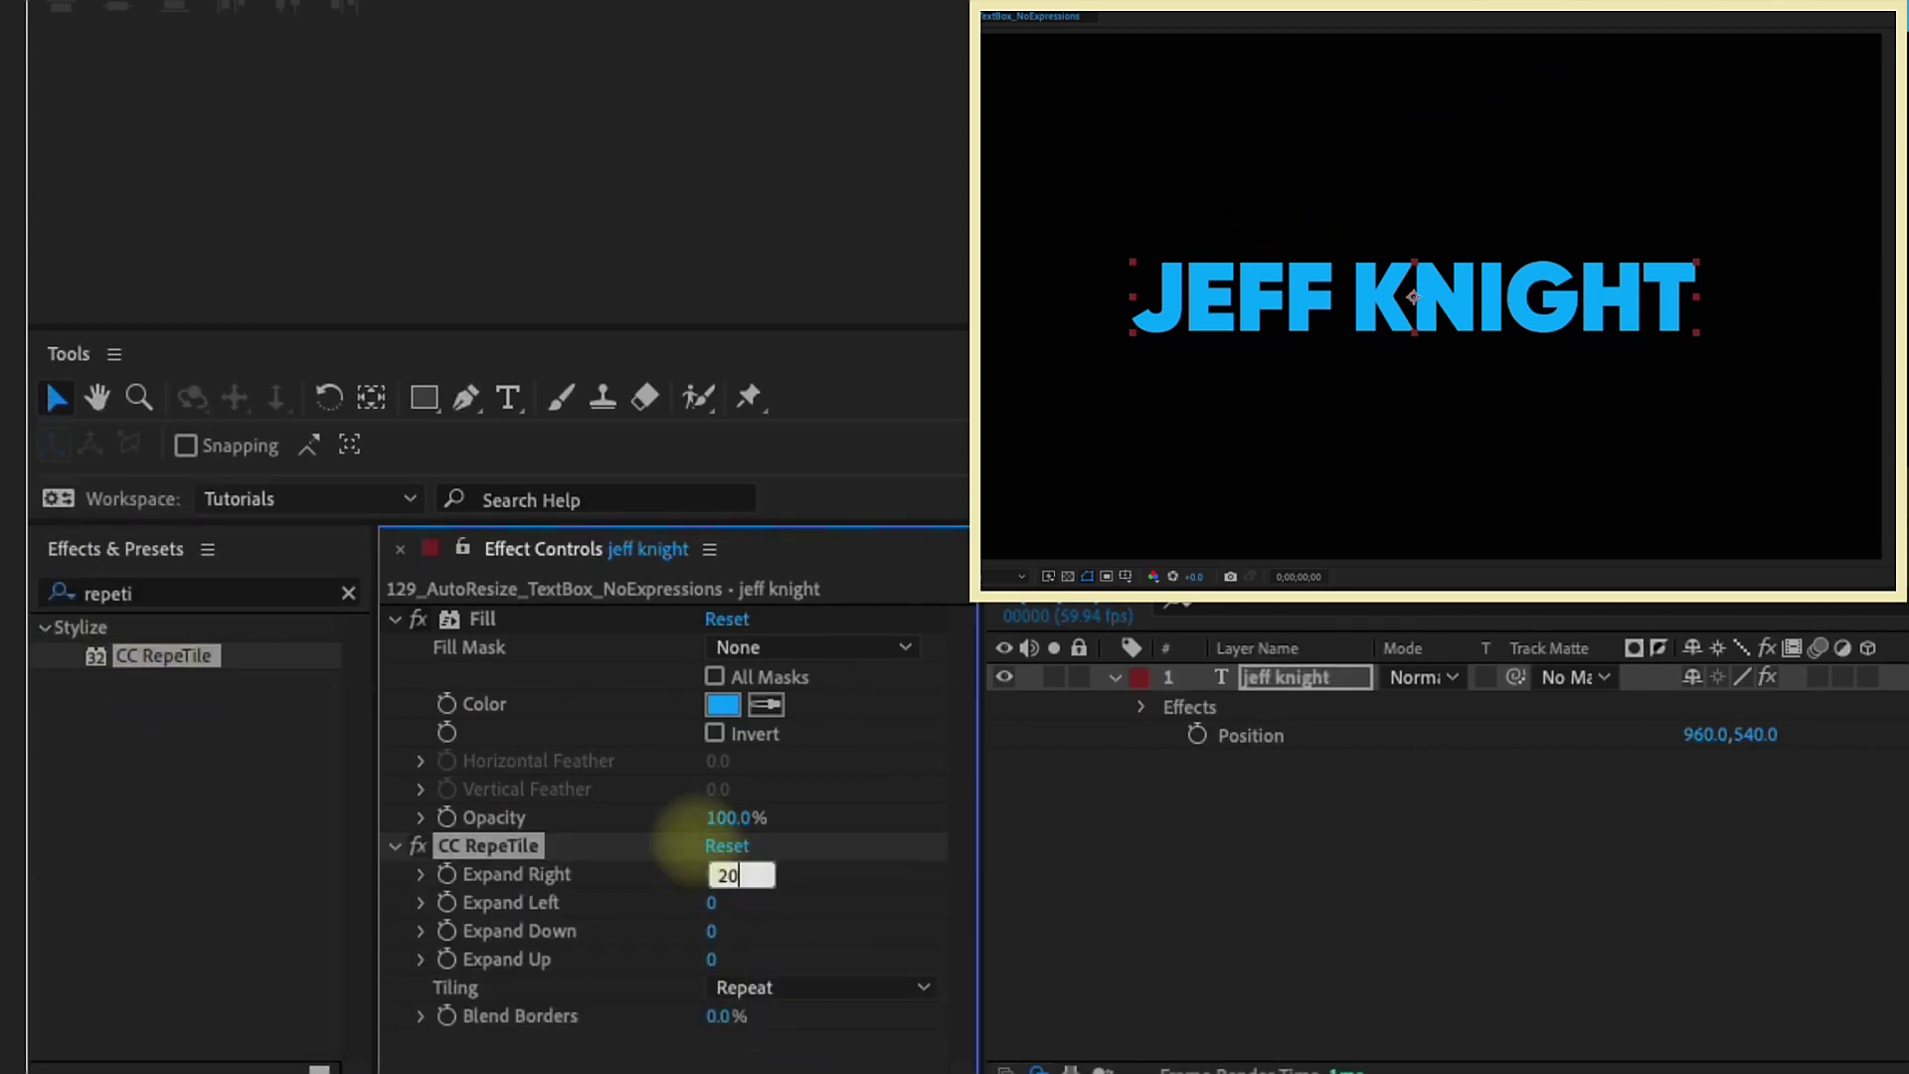
{"action": "key", "text": "Return"}
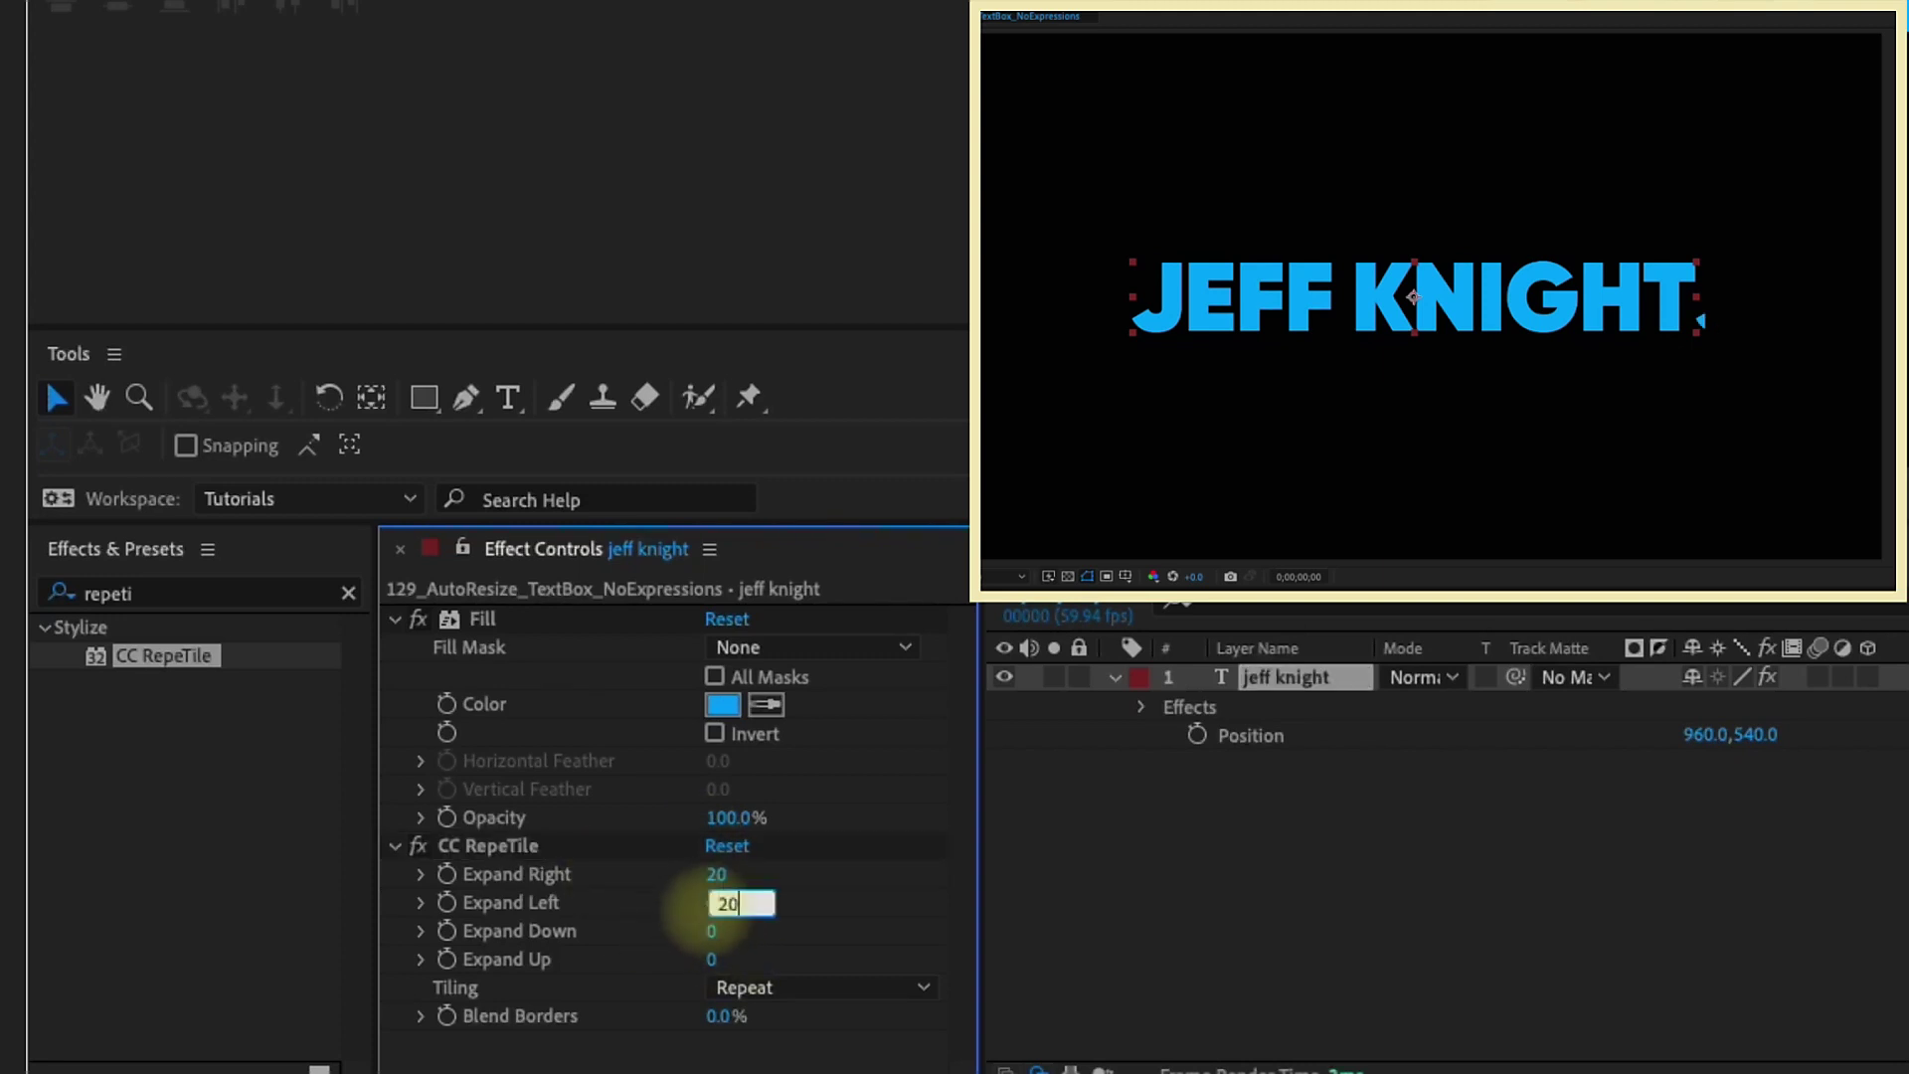
{"action": "type", "text": "20"}
{"action": "left_click", "coordinate": [706, 930]}
{"action": "type", "text": "20"}
{"action": "key", "text": "Return"}
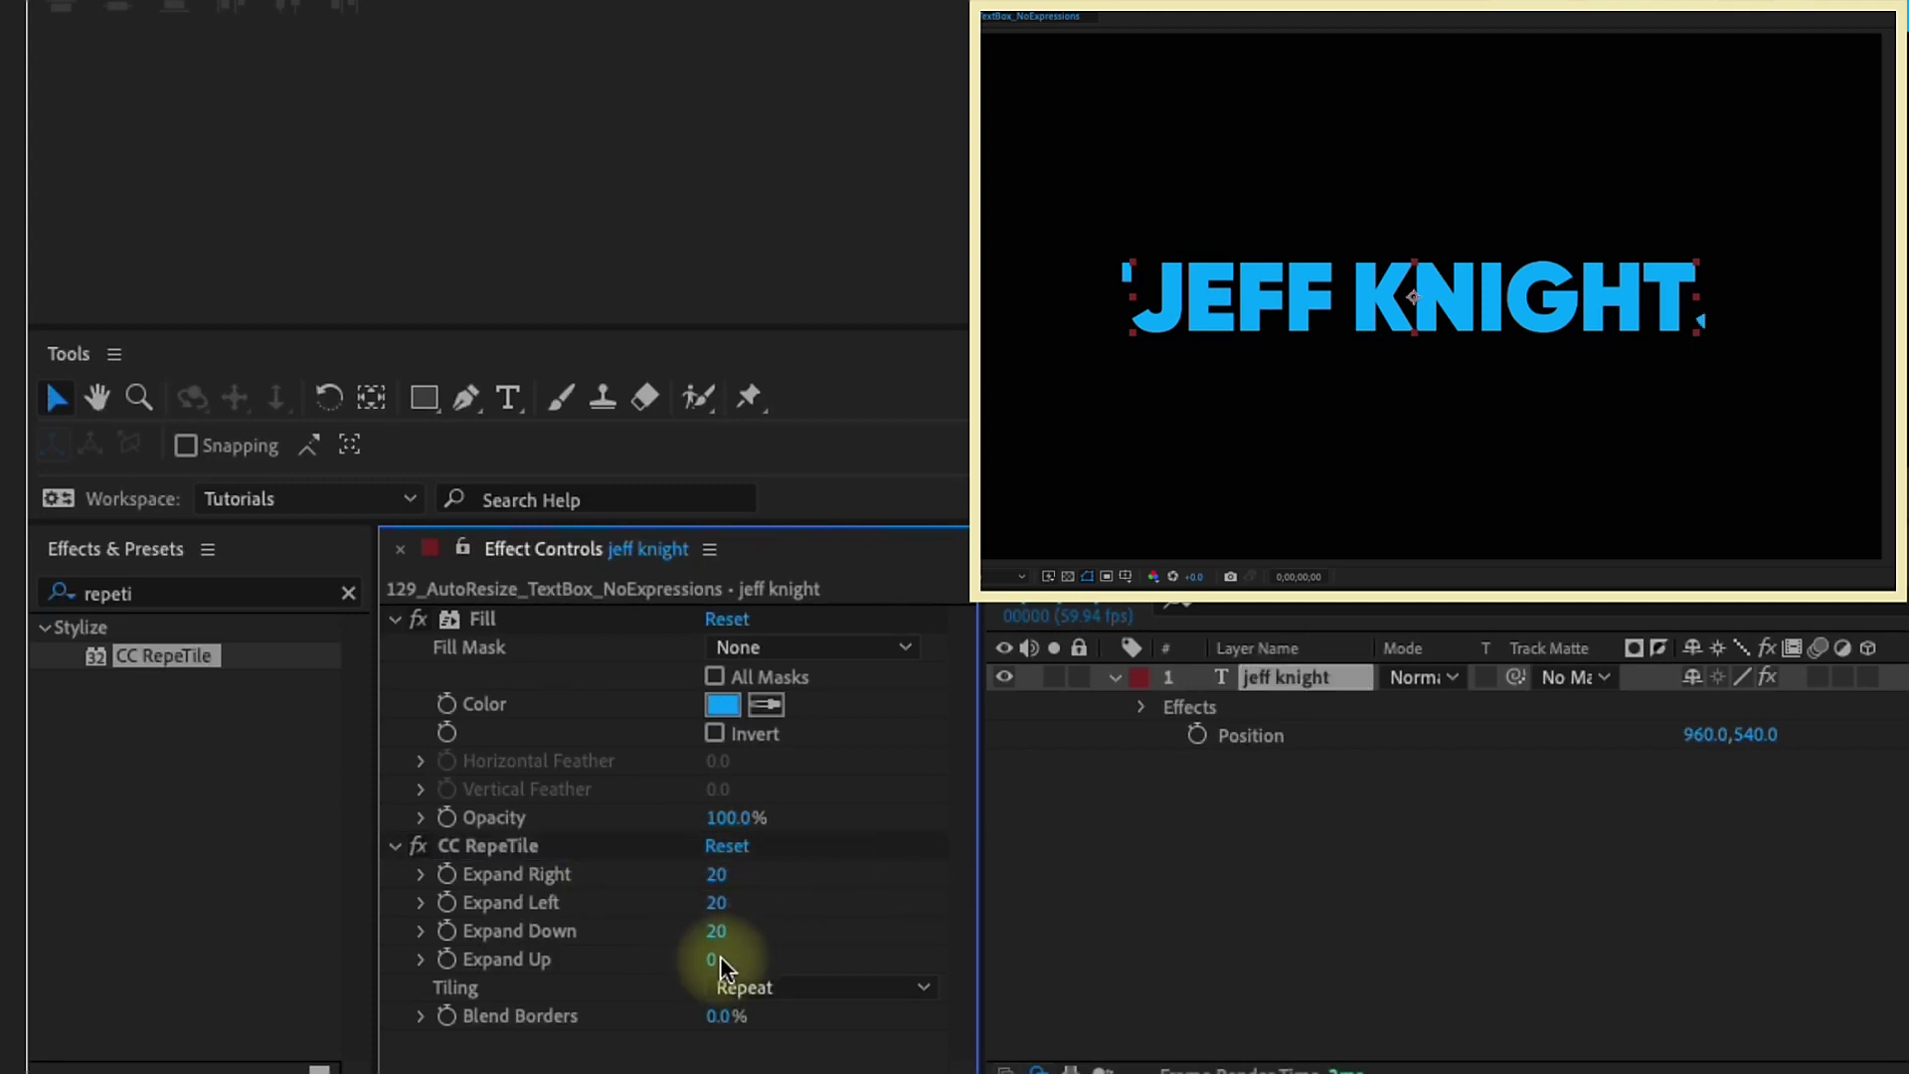
{"action": "left_click", "coordinate": [716, 959]}
{"action": "type", "text": "20"}
{"action": "key", "text": "Return"}
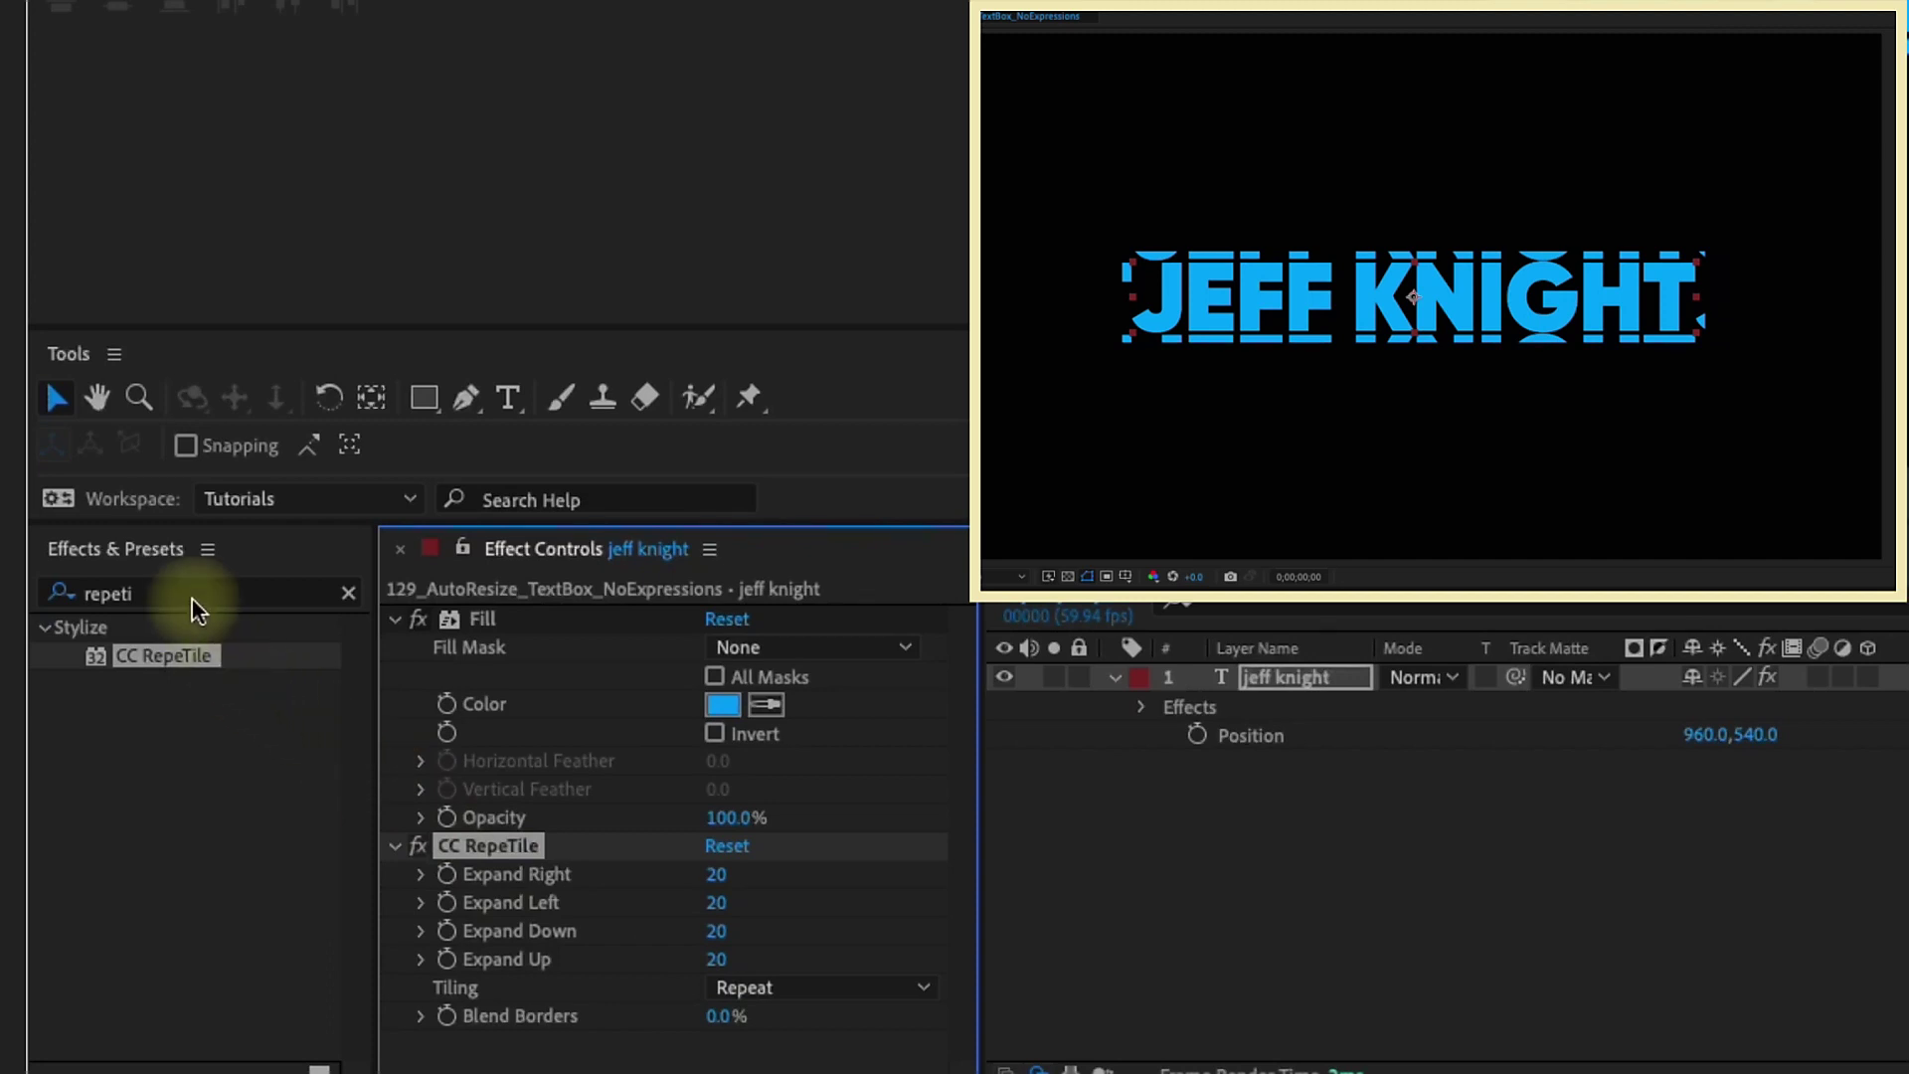
Apply Shift Channels with Take Alpha From set to Full On
{"action": "left_click", "coordinate": [188, 597]}
{"action": "type", "text": "shift"}
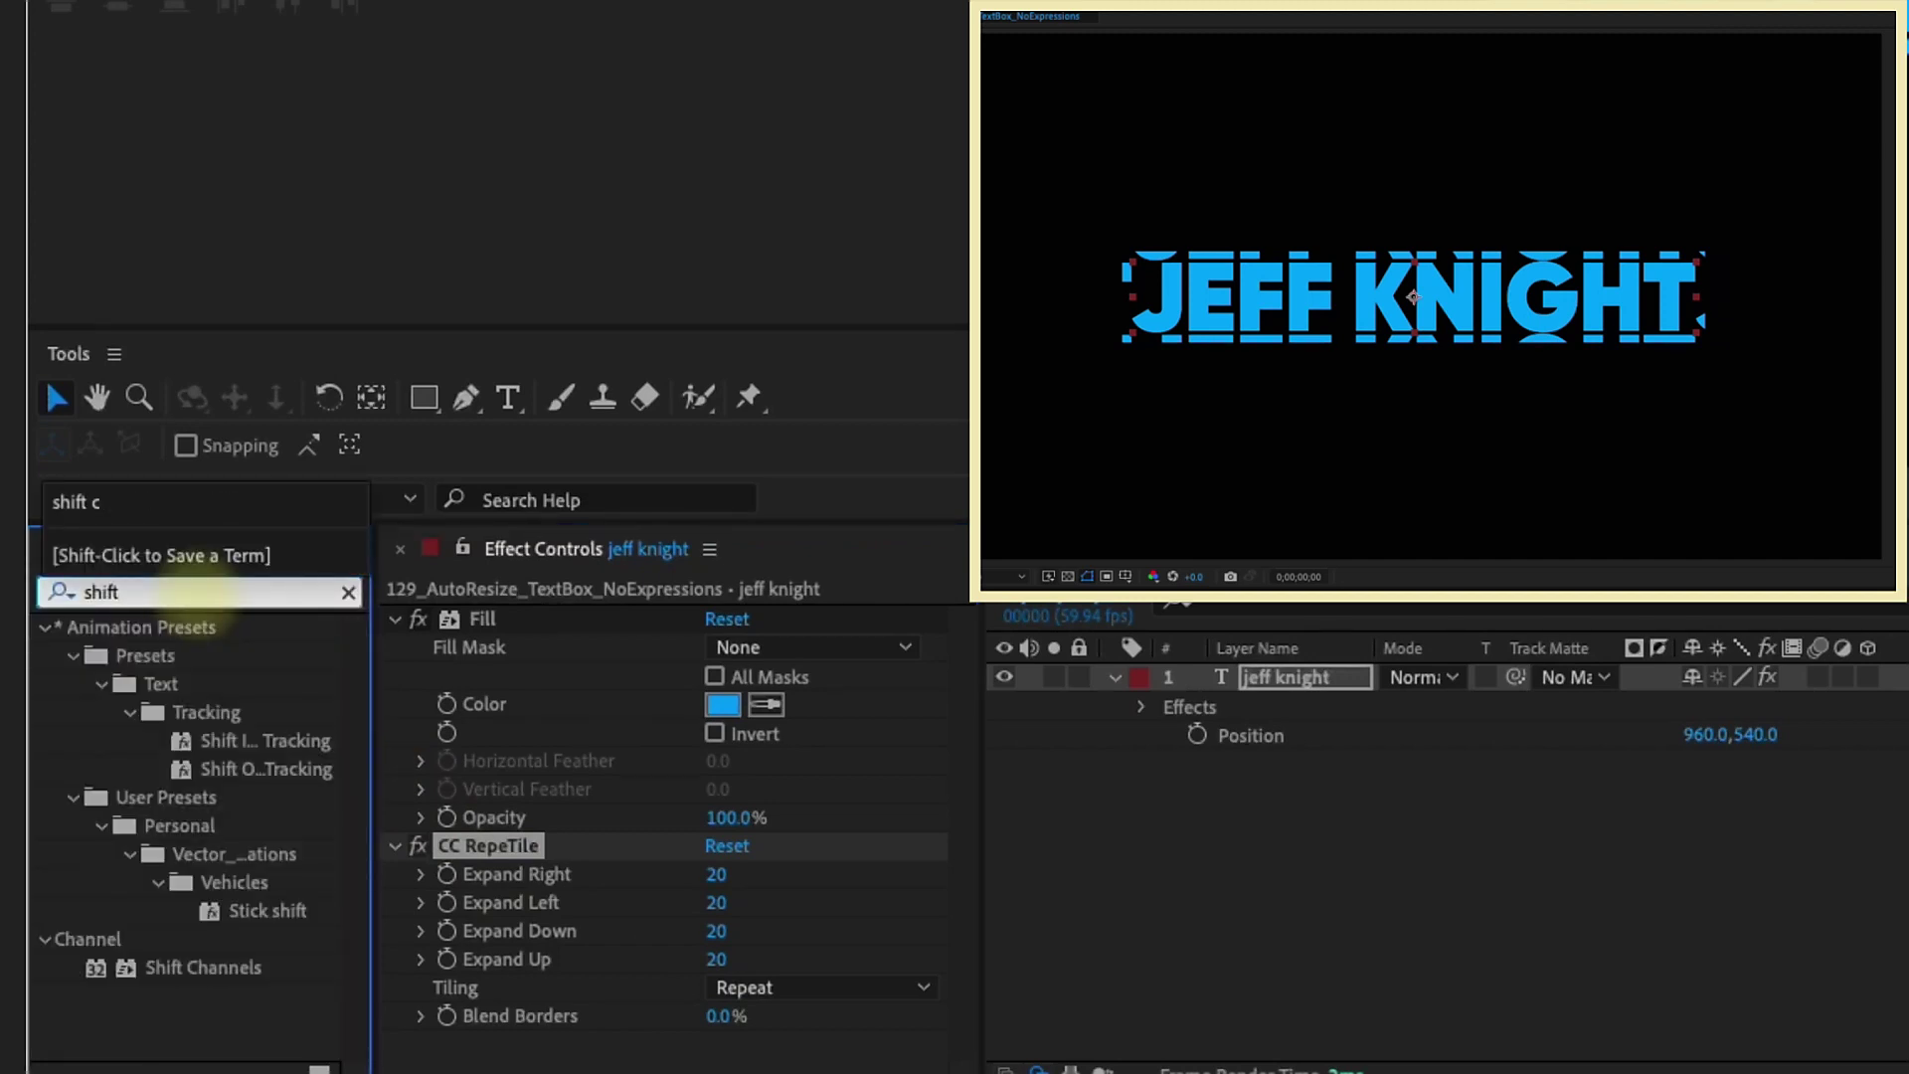
{"action": "left_click", "coordinate": [211, 969]}
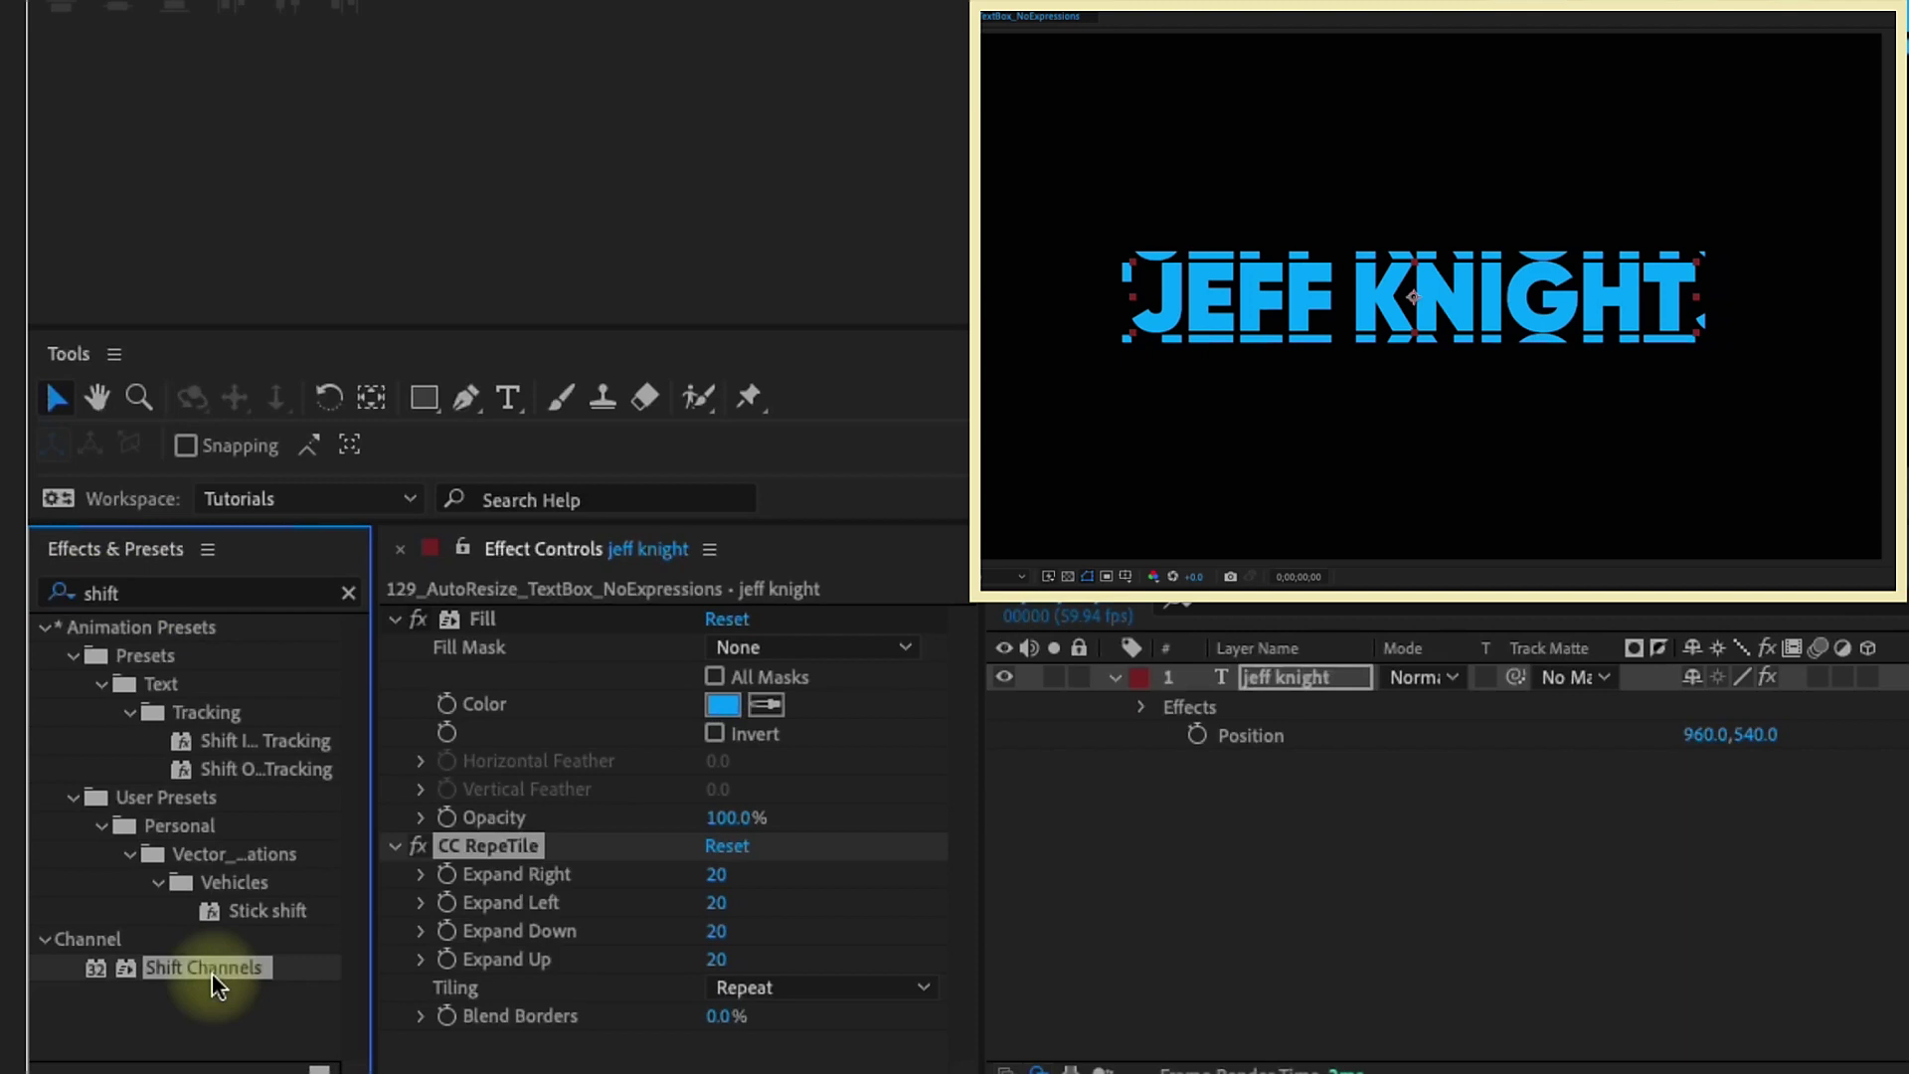
{"action": "double_click", "coordinate": [212, 970]}
{"action": "scroll", "coordinate": [424, 738], "scroll_direction": "up", "scroll_amount": 2}
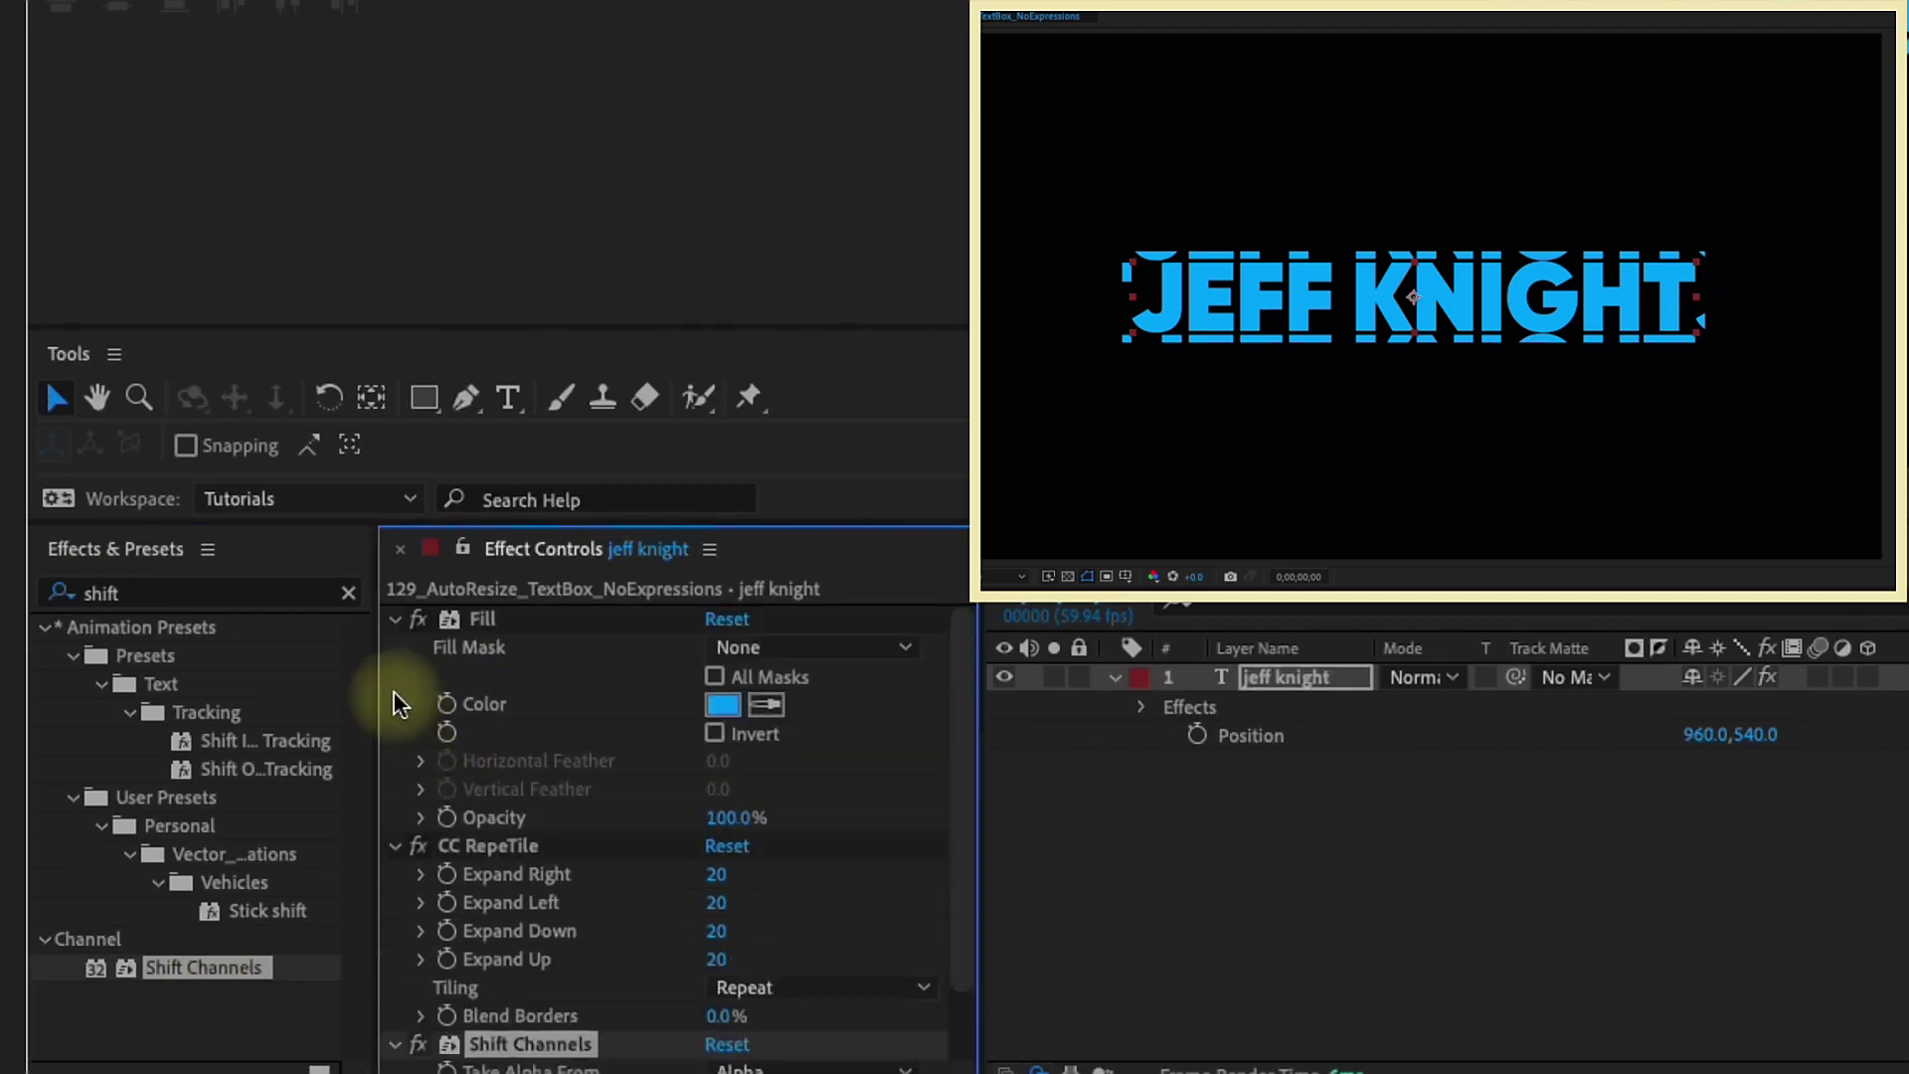
{"action": "left_click", "coordinate": [393, 618]}
{"action": "left_click", "coordinate": [398, 647]}
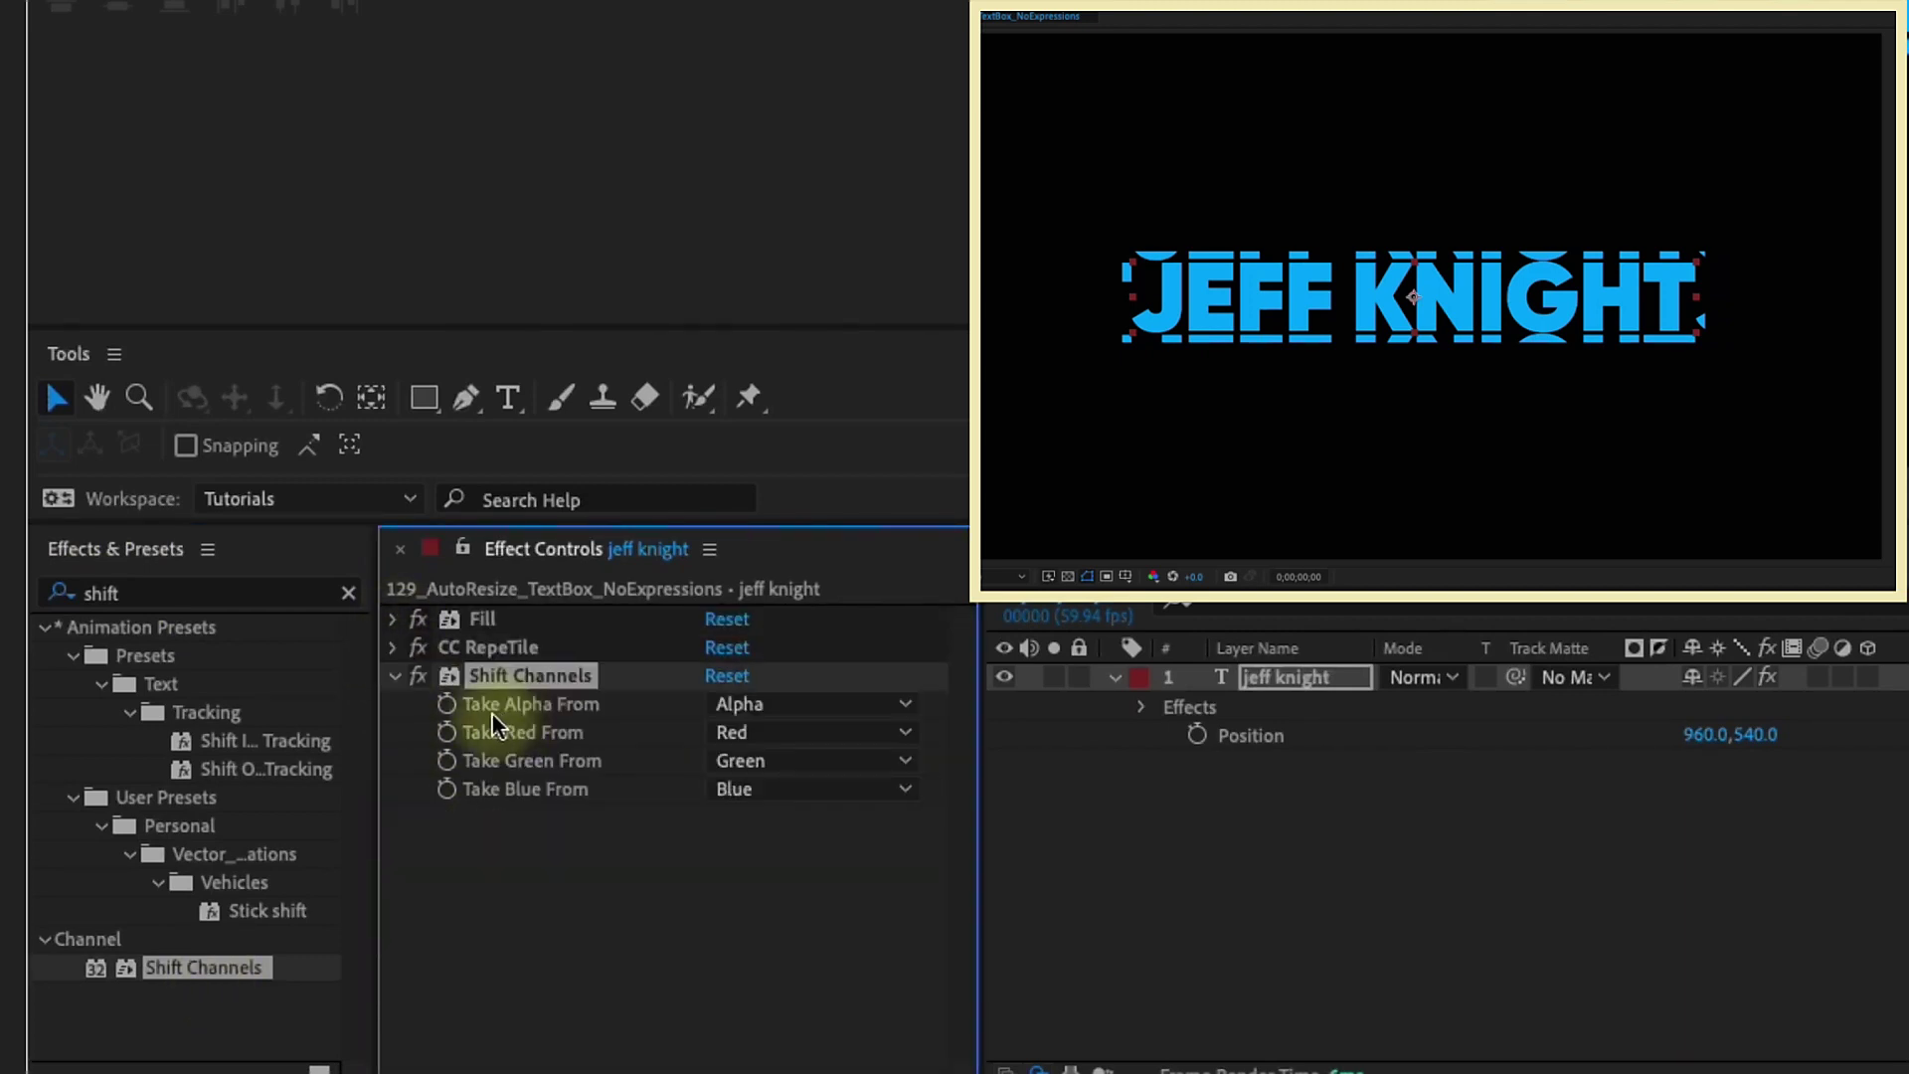
{"action": "left_click", "coordinate": [746, 705]}
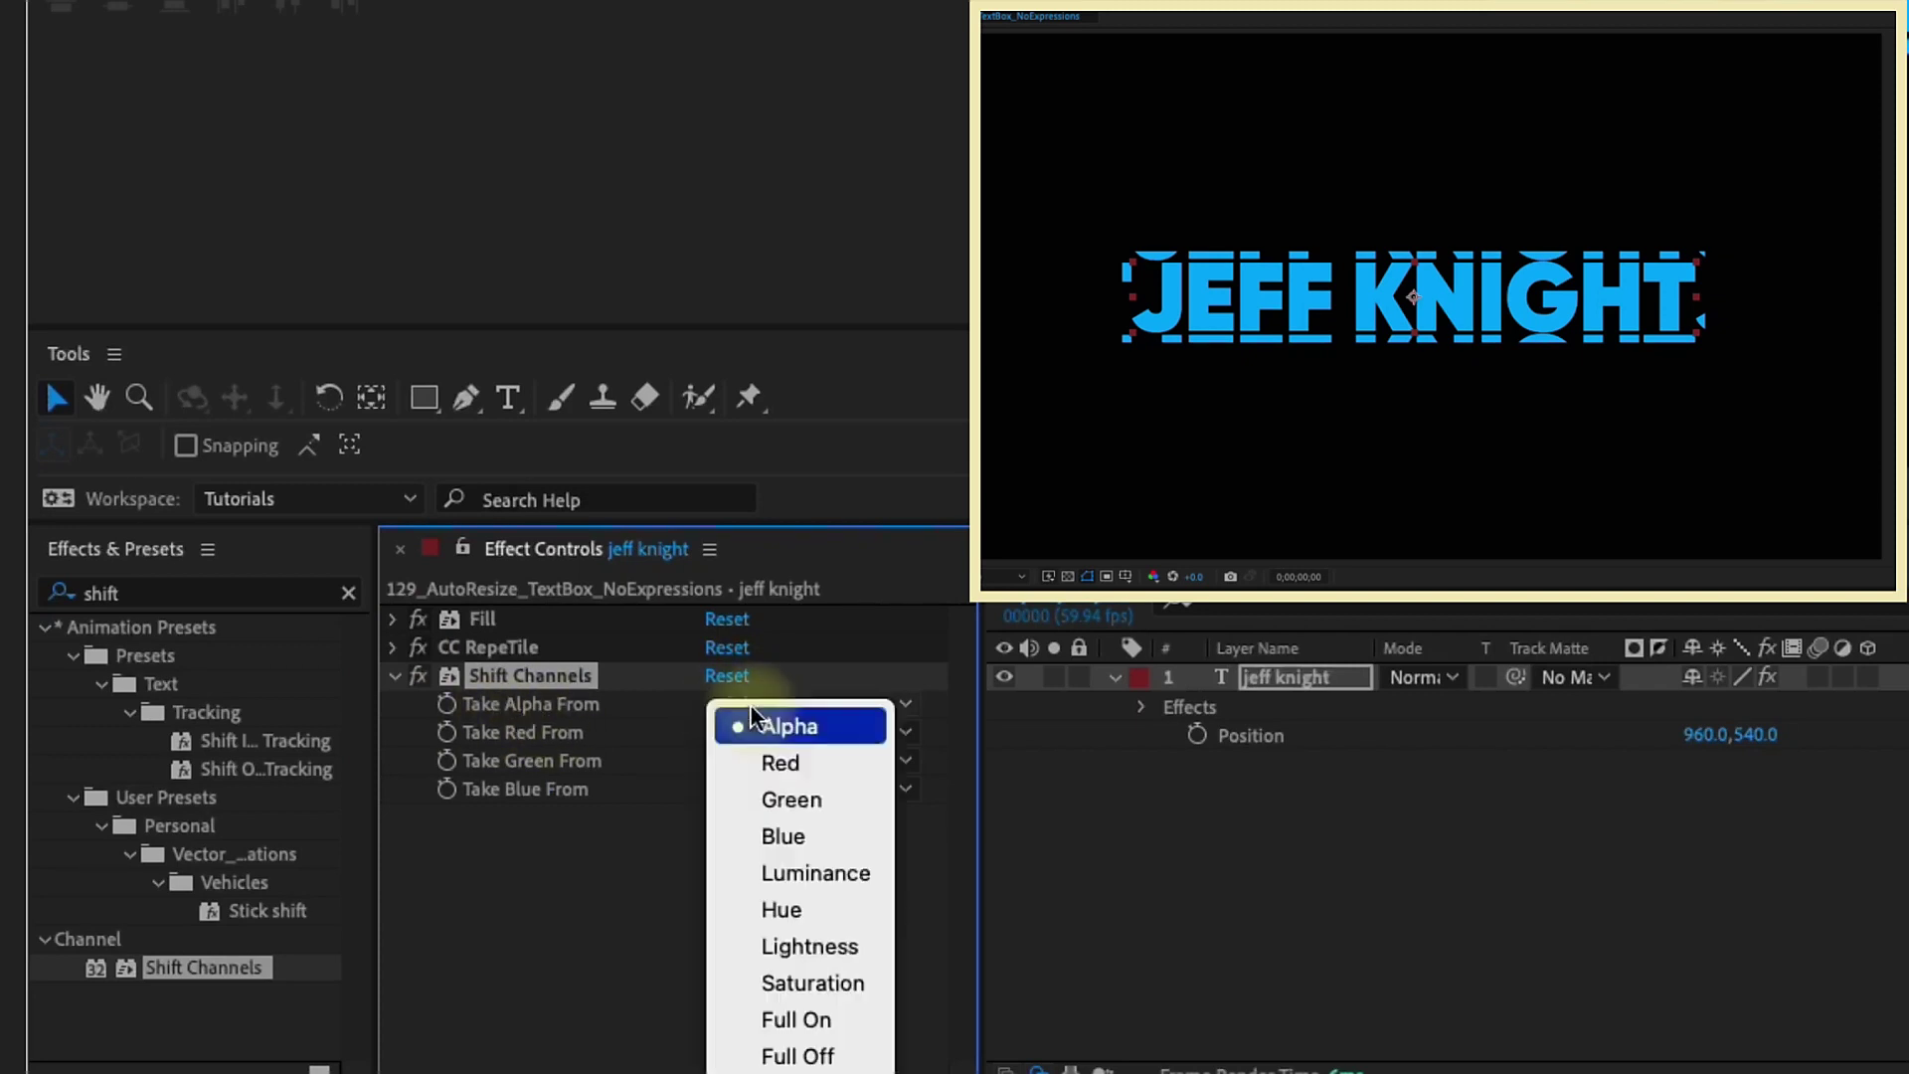
{"action": "left_click", "coordinate": [788, 1021]}
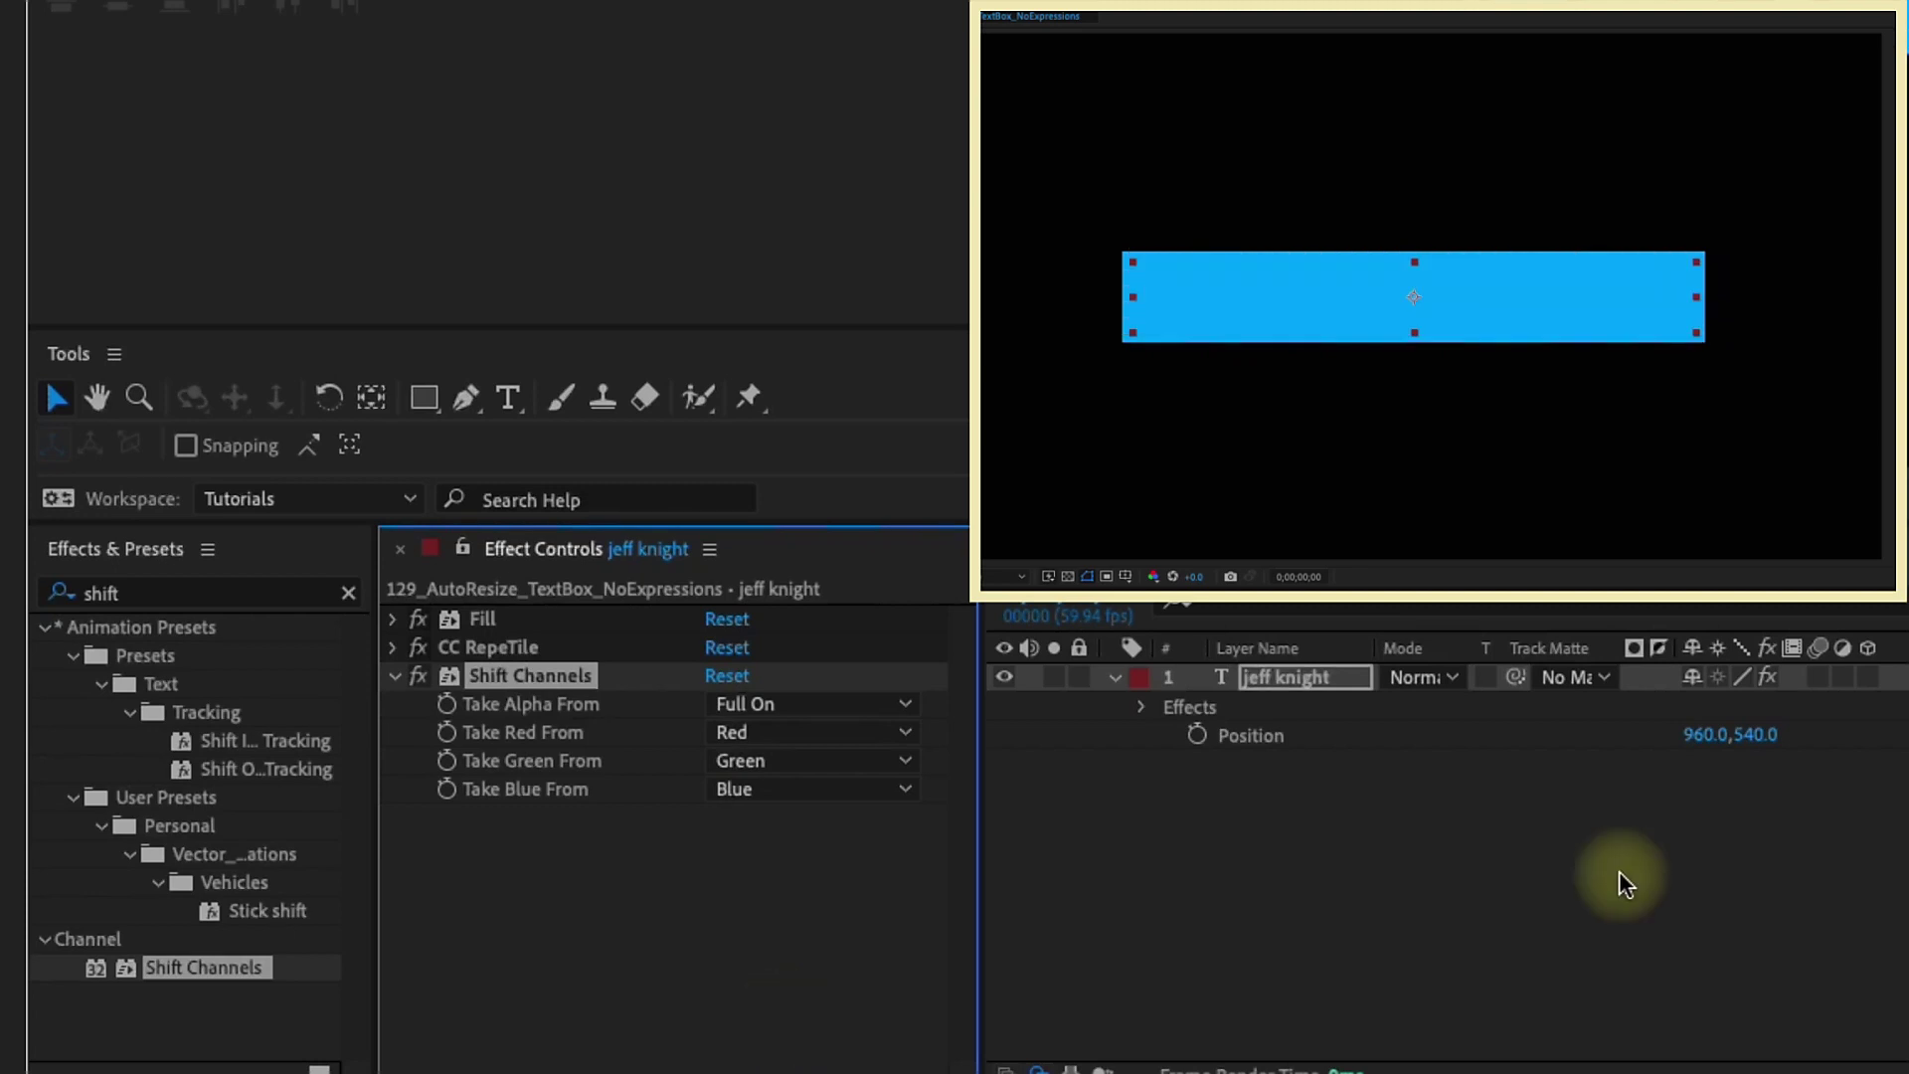
Apply CC Composite so the original white text shows in front of the box
{"action": "left_click", "coordinate": [176, 594]}
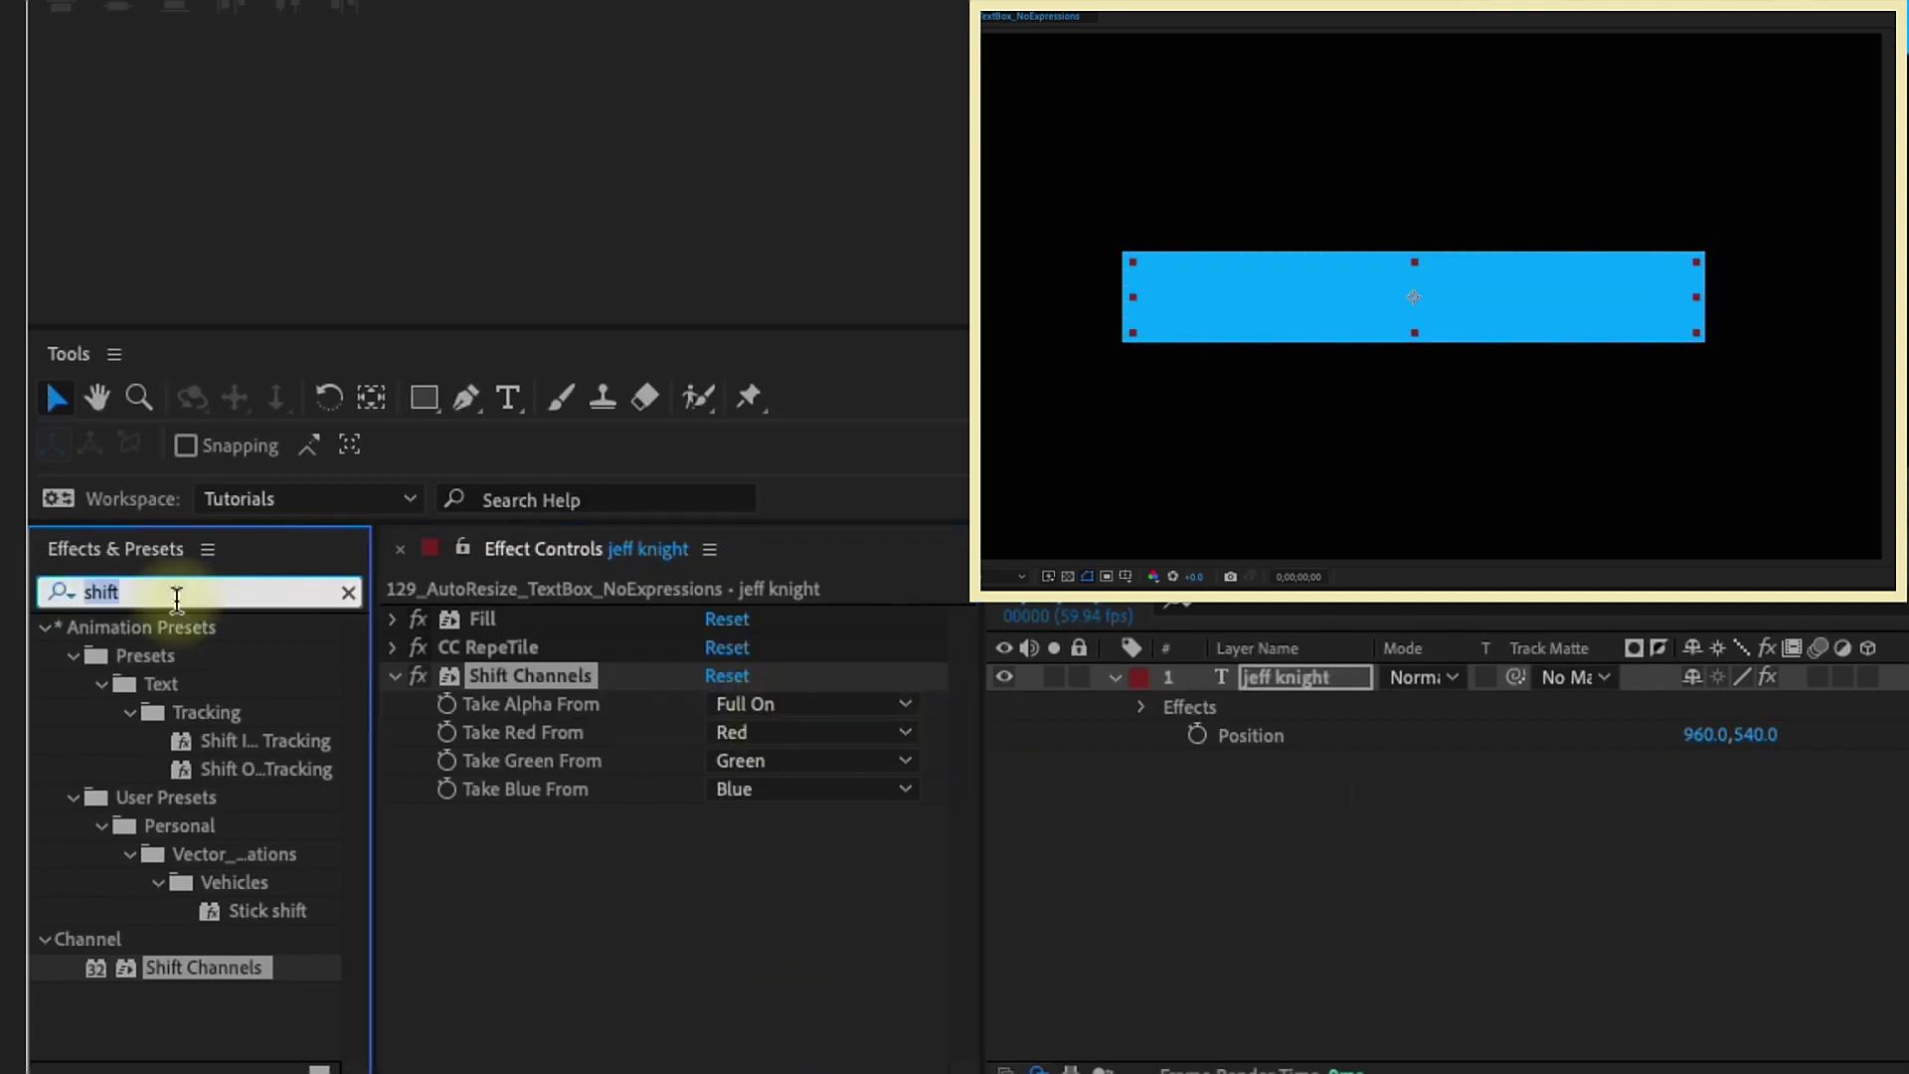
{"action": "type", "text": "cc comp"}
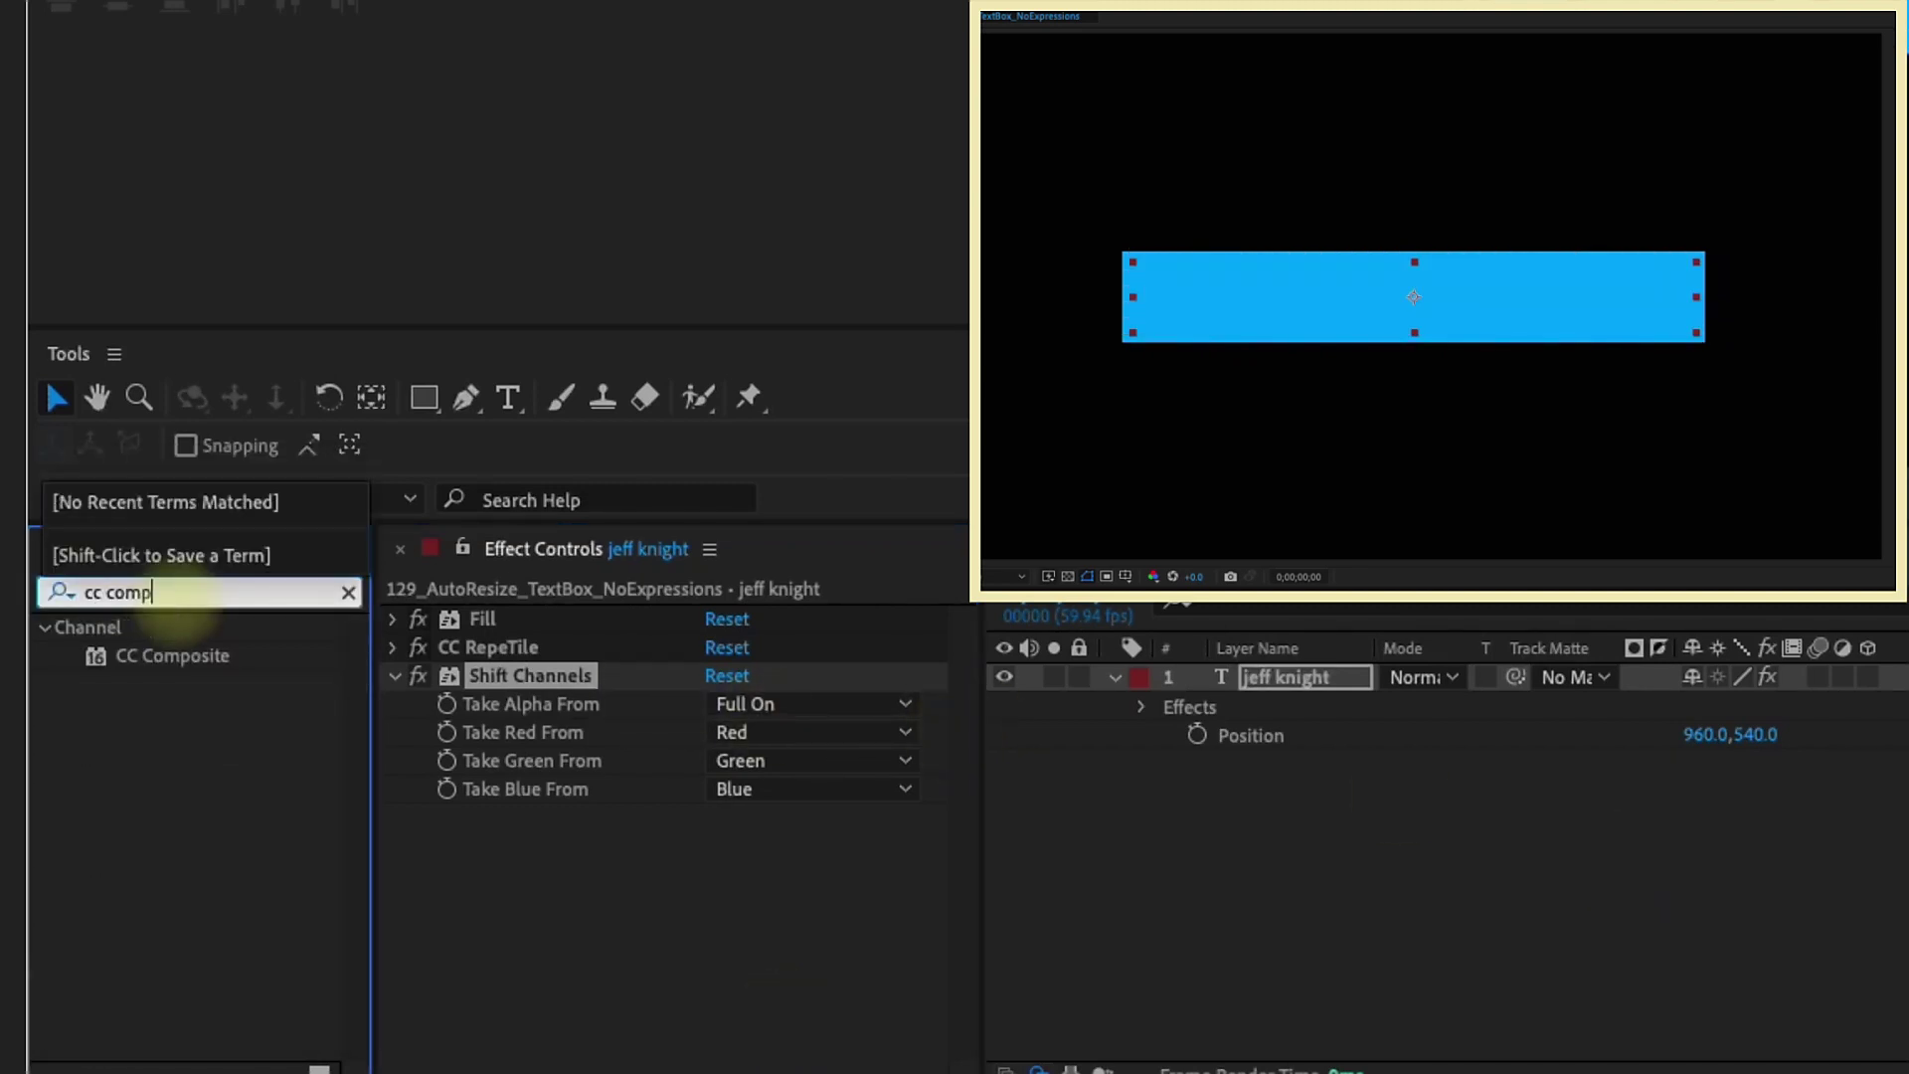
{"action": "double_click", "coordinate": [203, 656]}
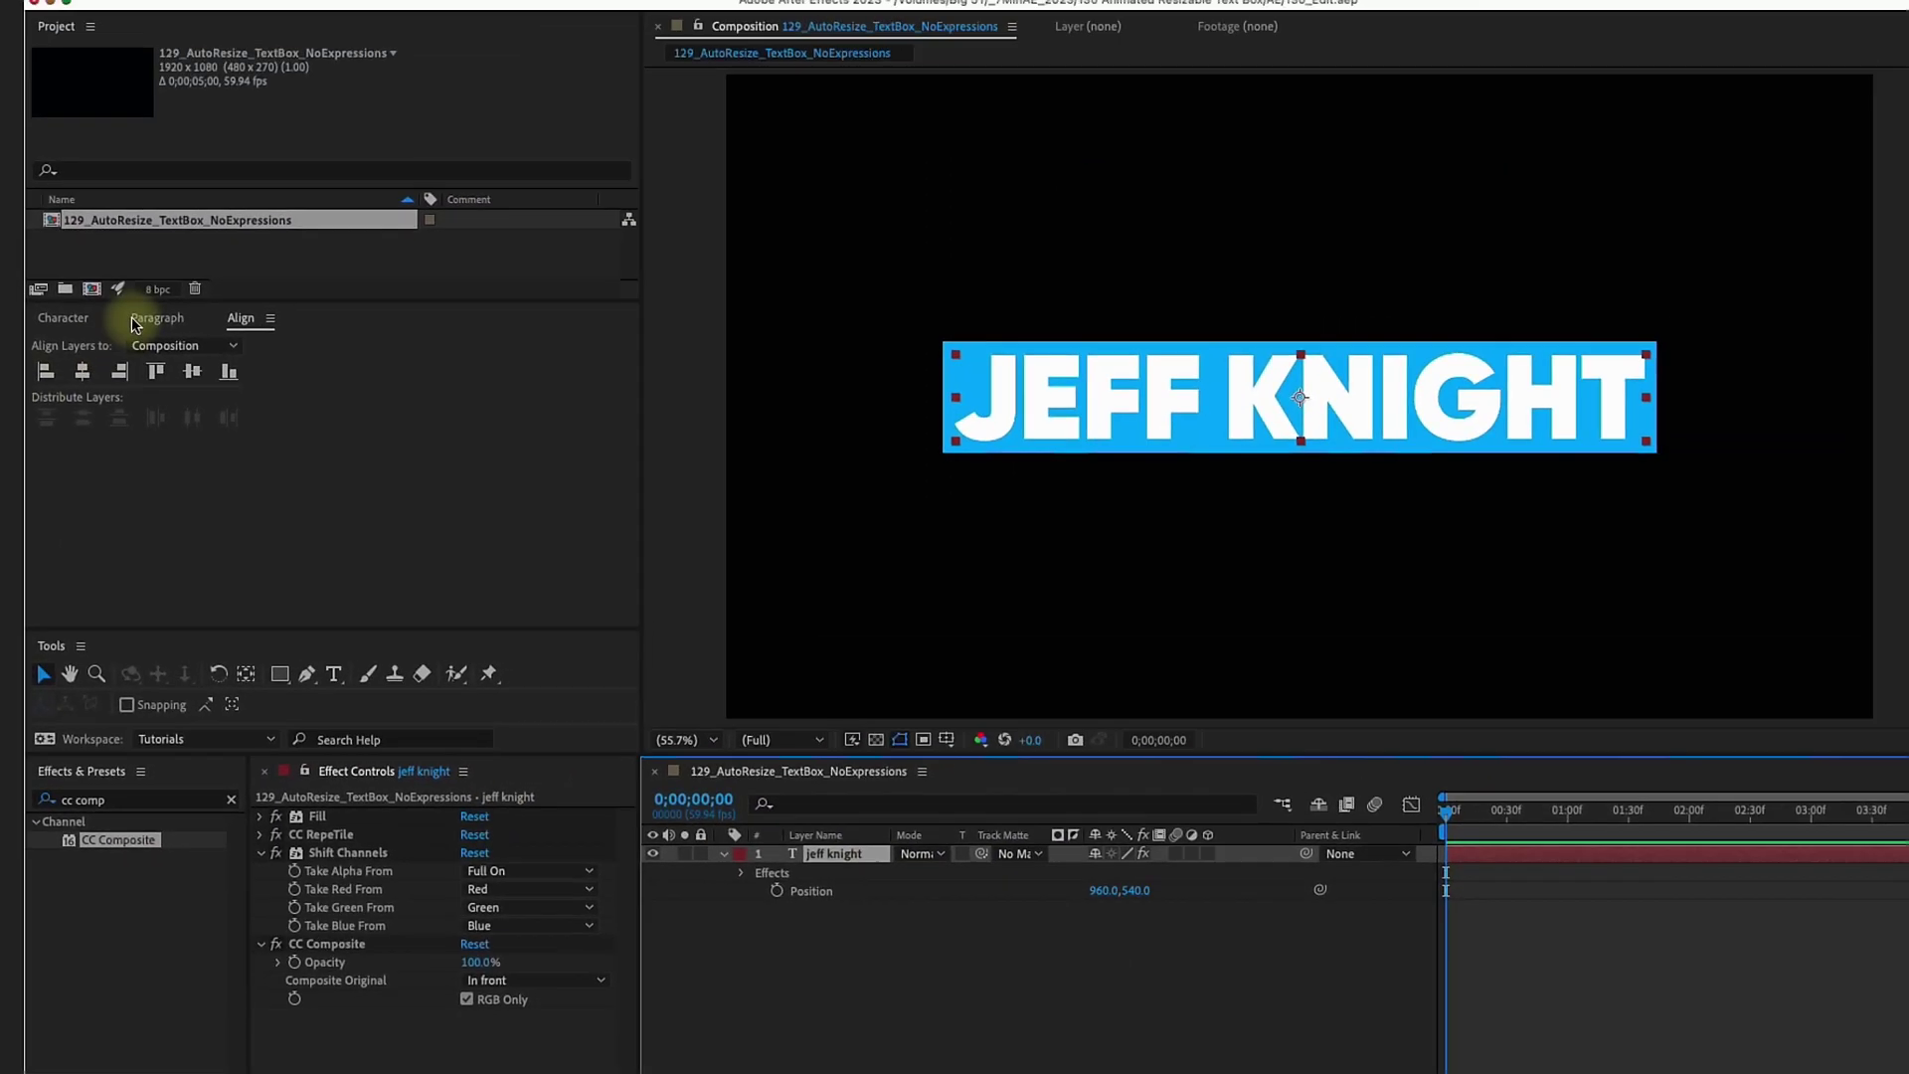
Keep the text fill white, replace the text with a different name, and centre the layer
{"action": "left_click", "coordinate": [92, 345]}
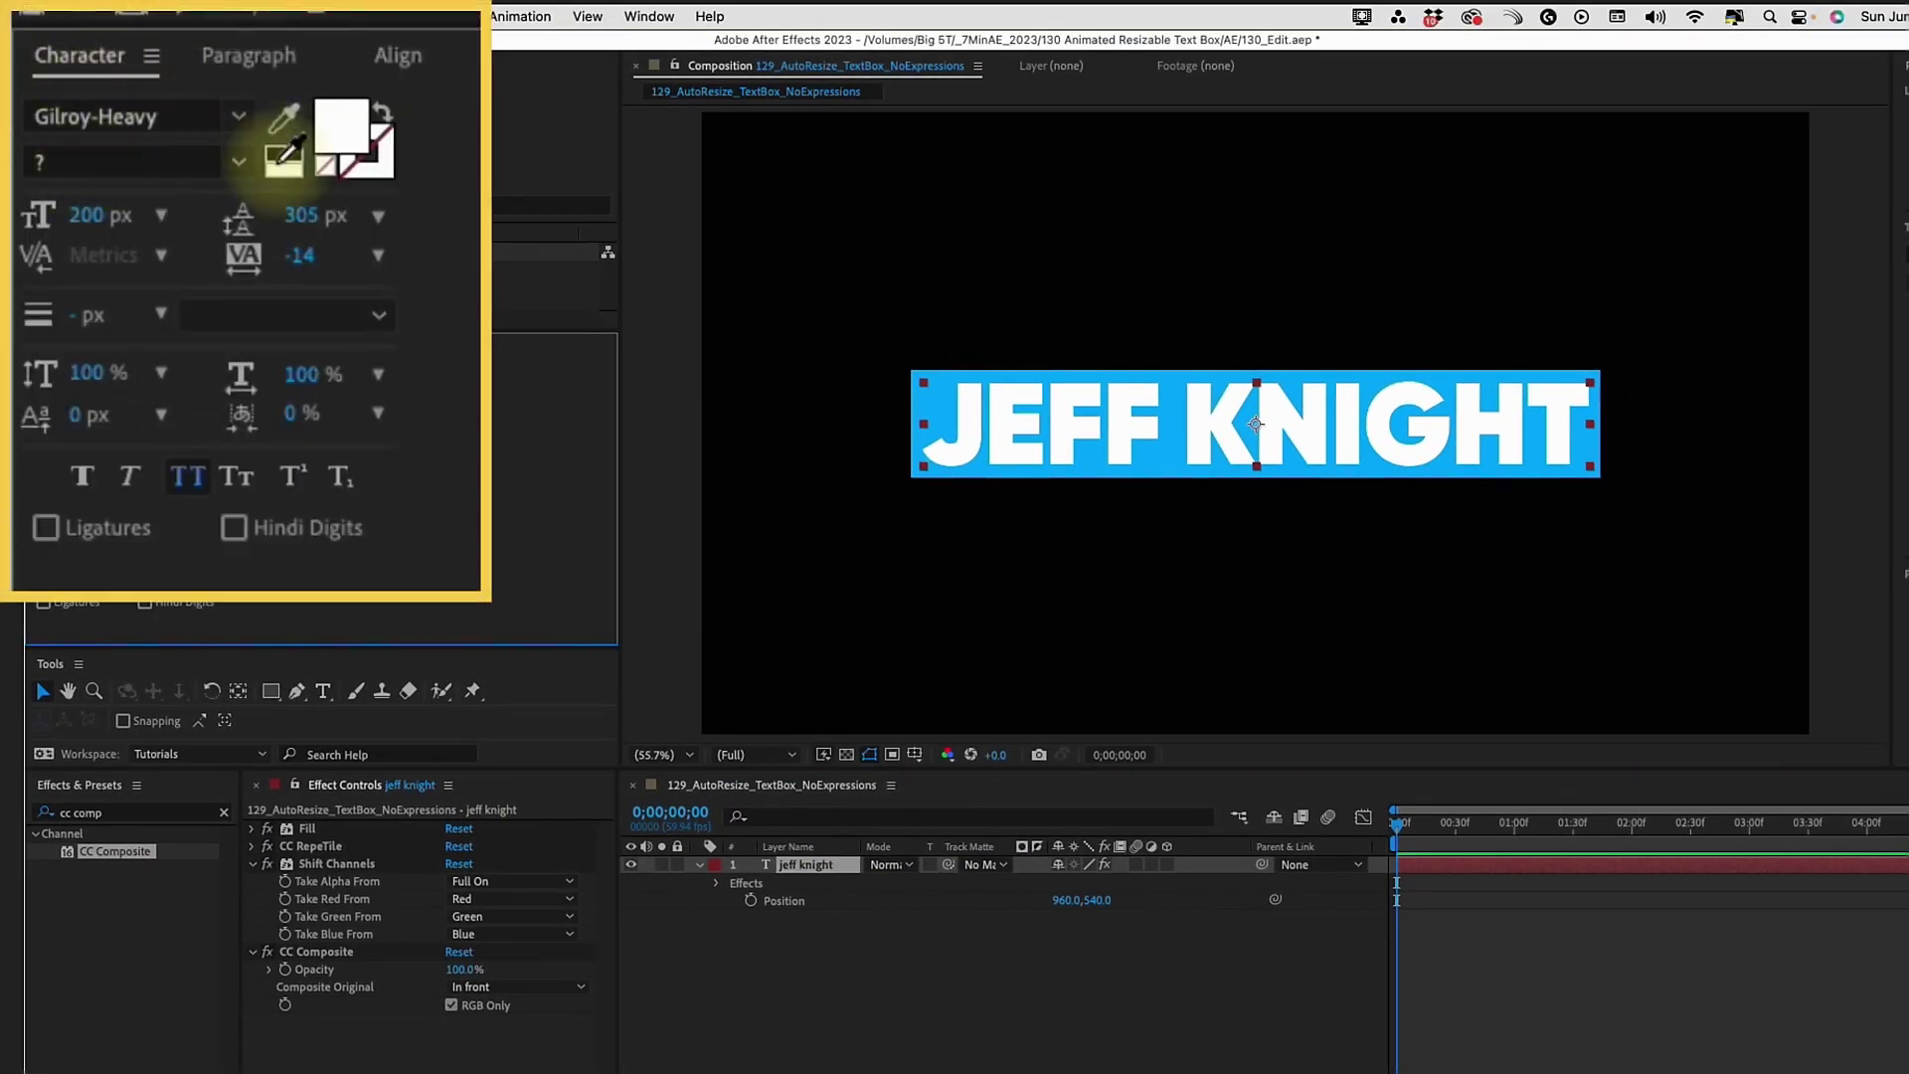
{"action": "left_click", "coordinate": [341, 134]}
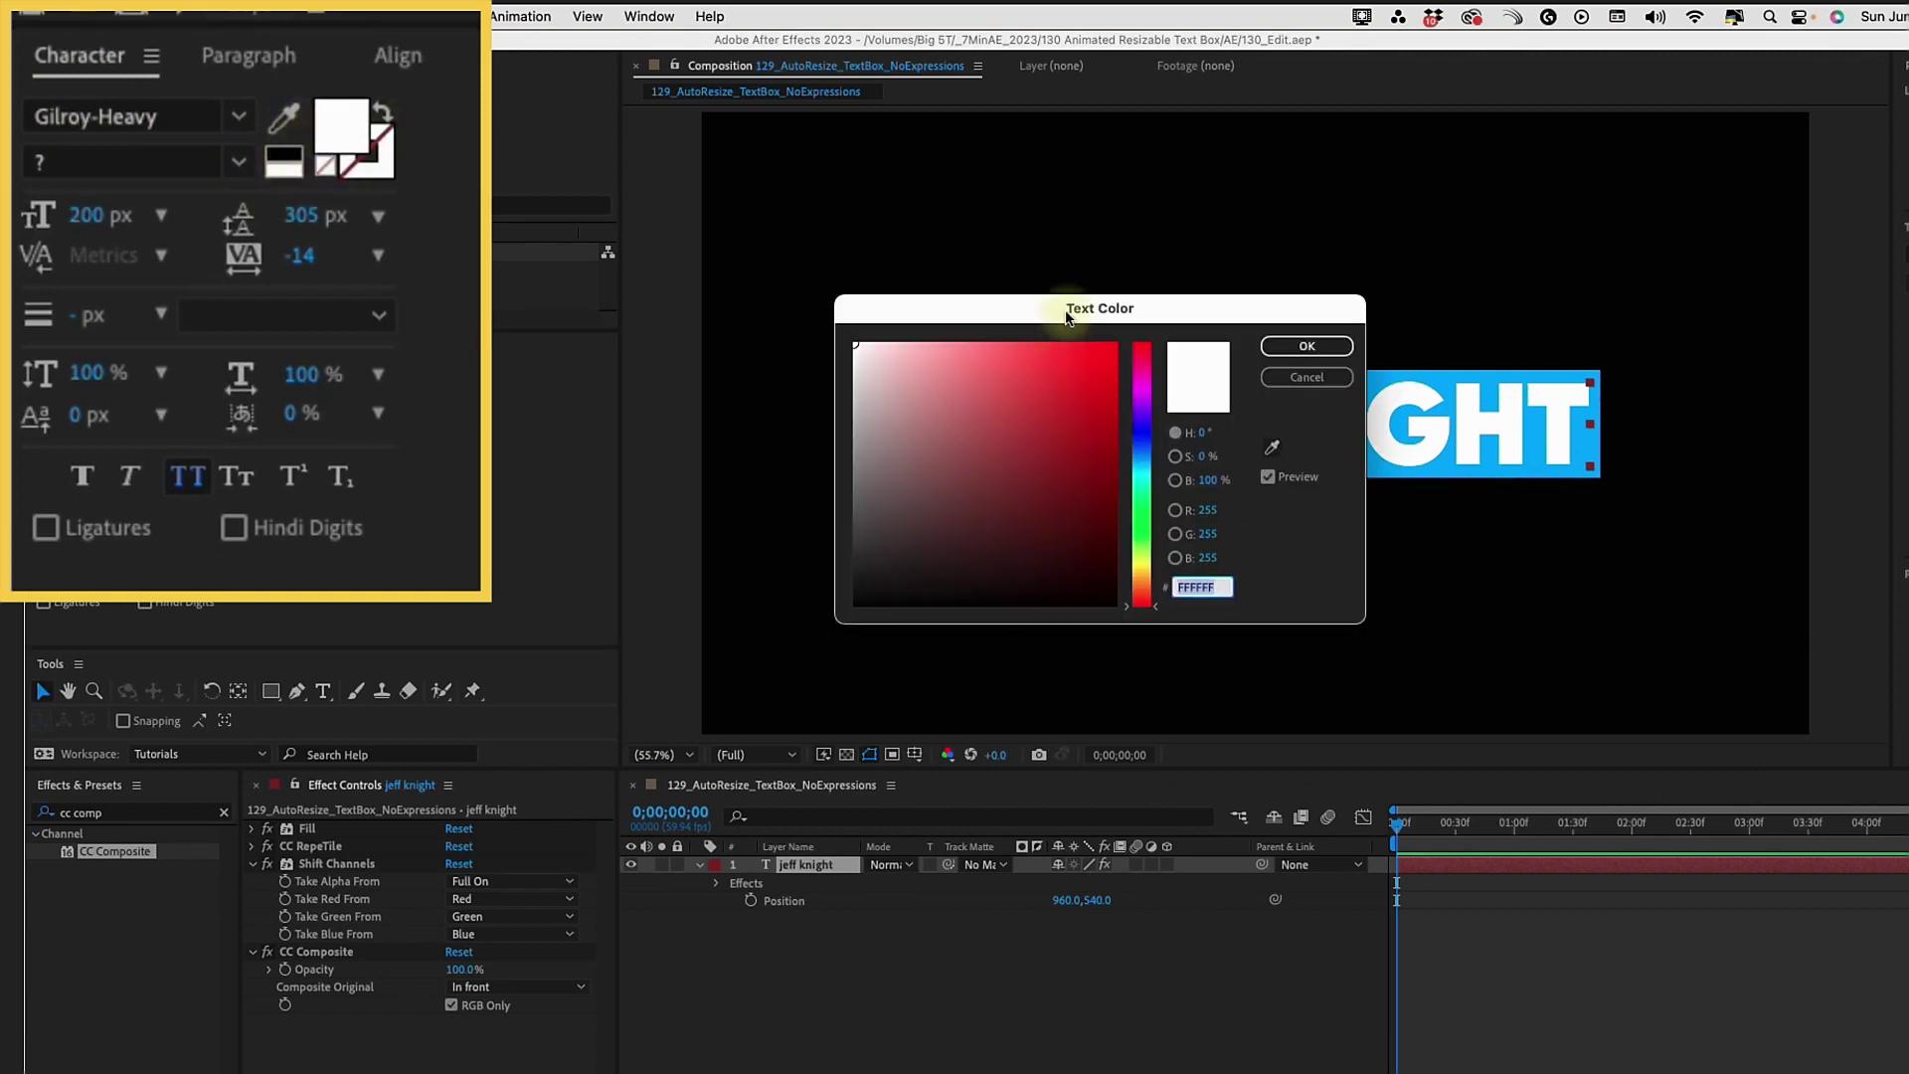
{"action": "left_click_drag", "start_coordinate": [1067, 316], "coordinate": [646, 304]}
{"action": "left_click_drag", "start_coordinate": [686, 595], "coordinate": [685, 650]}
{"action": "left_click", "coordinate": [502, 388]}
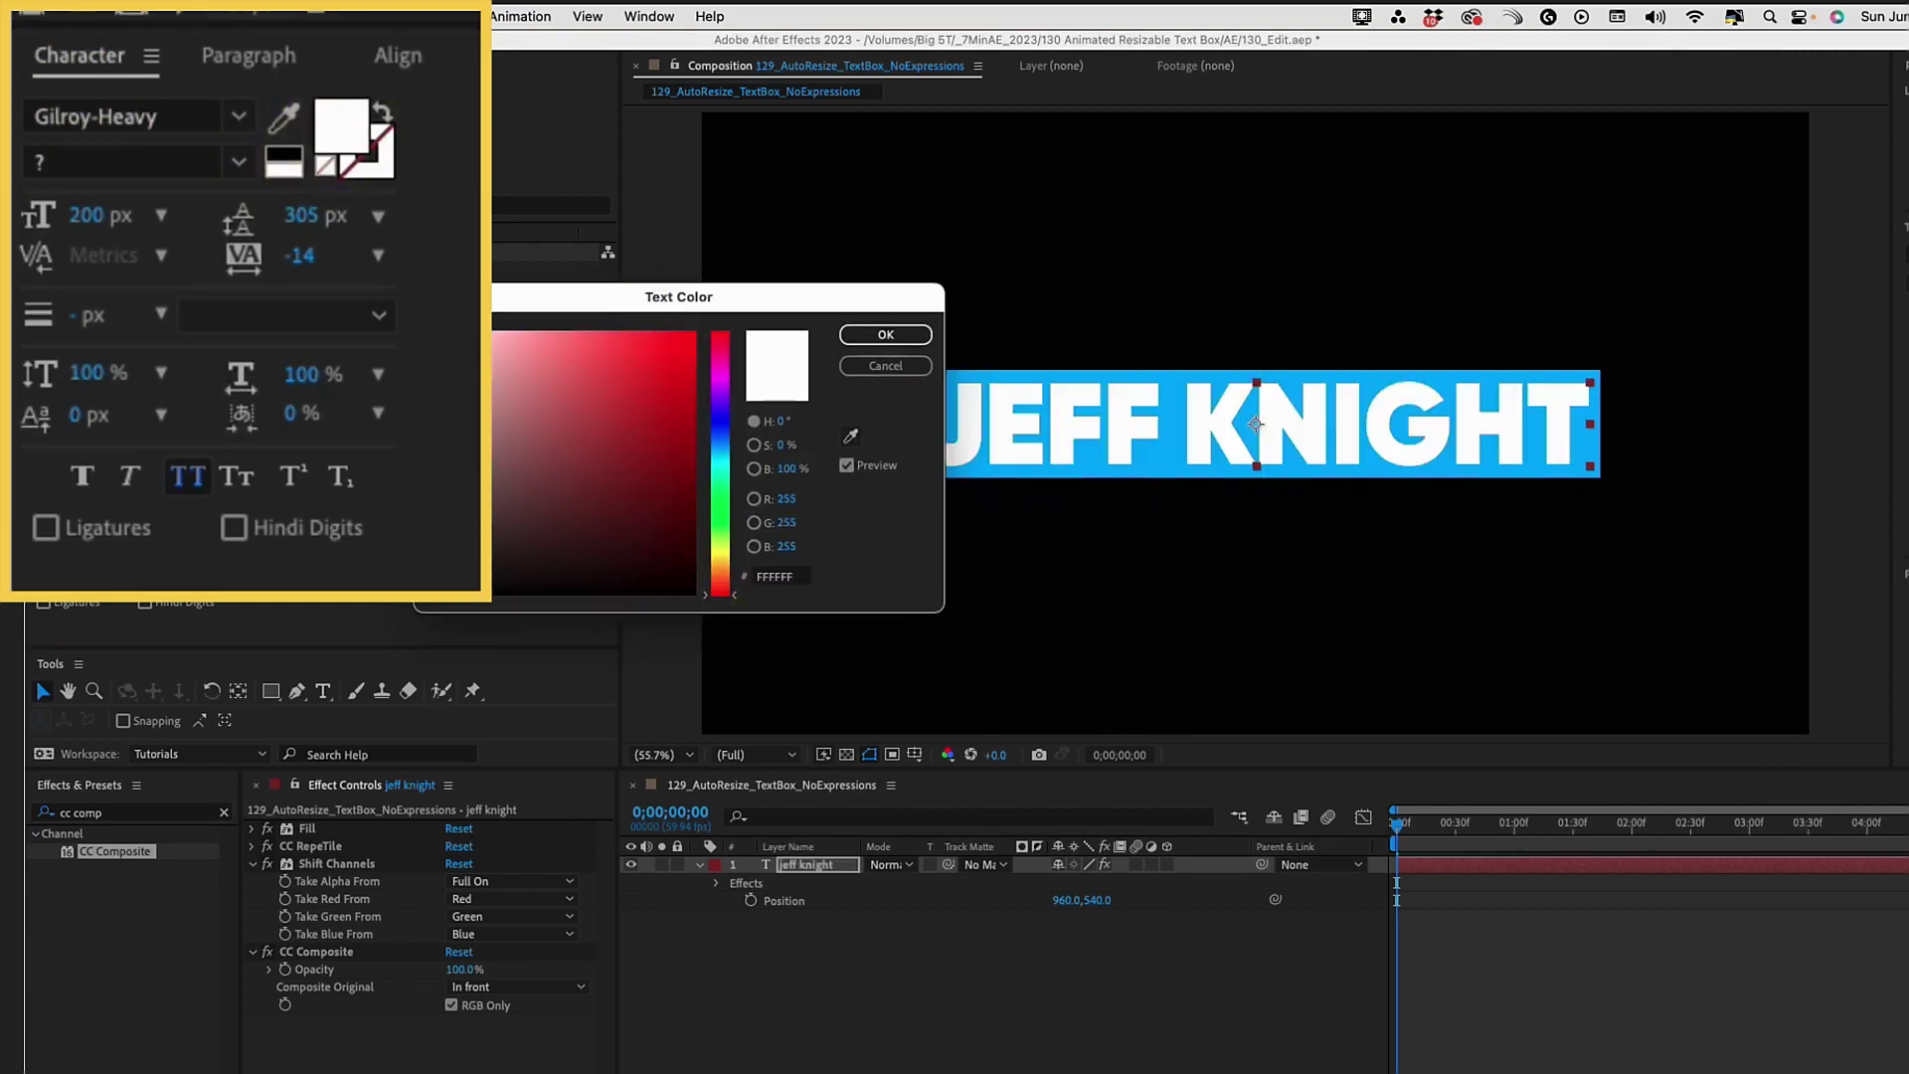
{"action": "left_click", "coordinate": [885, 334]}
{"action": "double_click", "coordinate": [806, 873]}
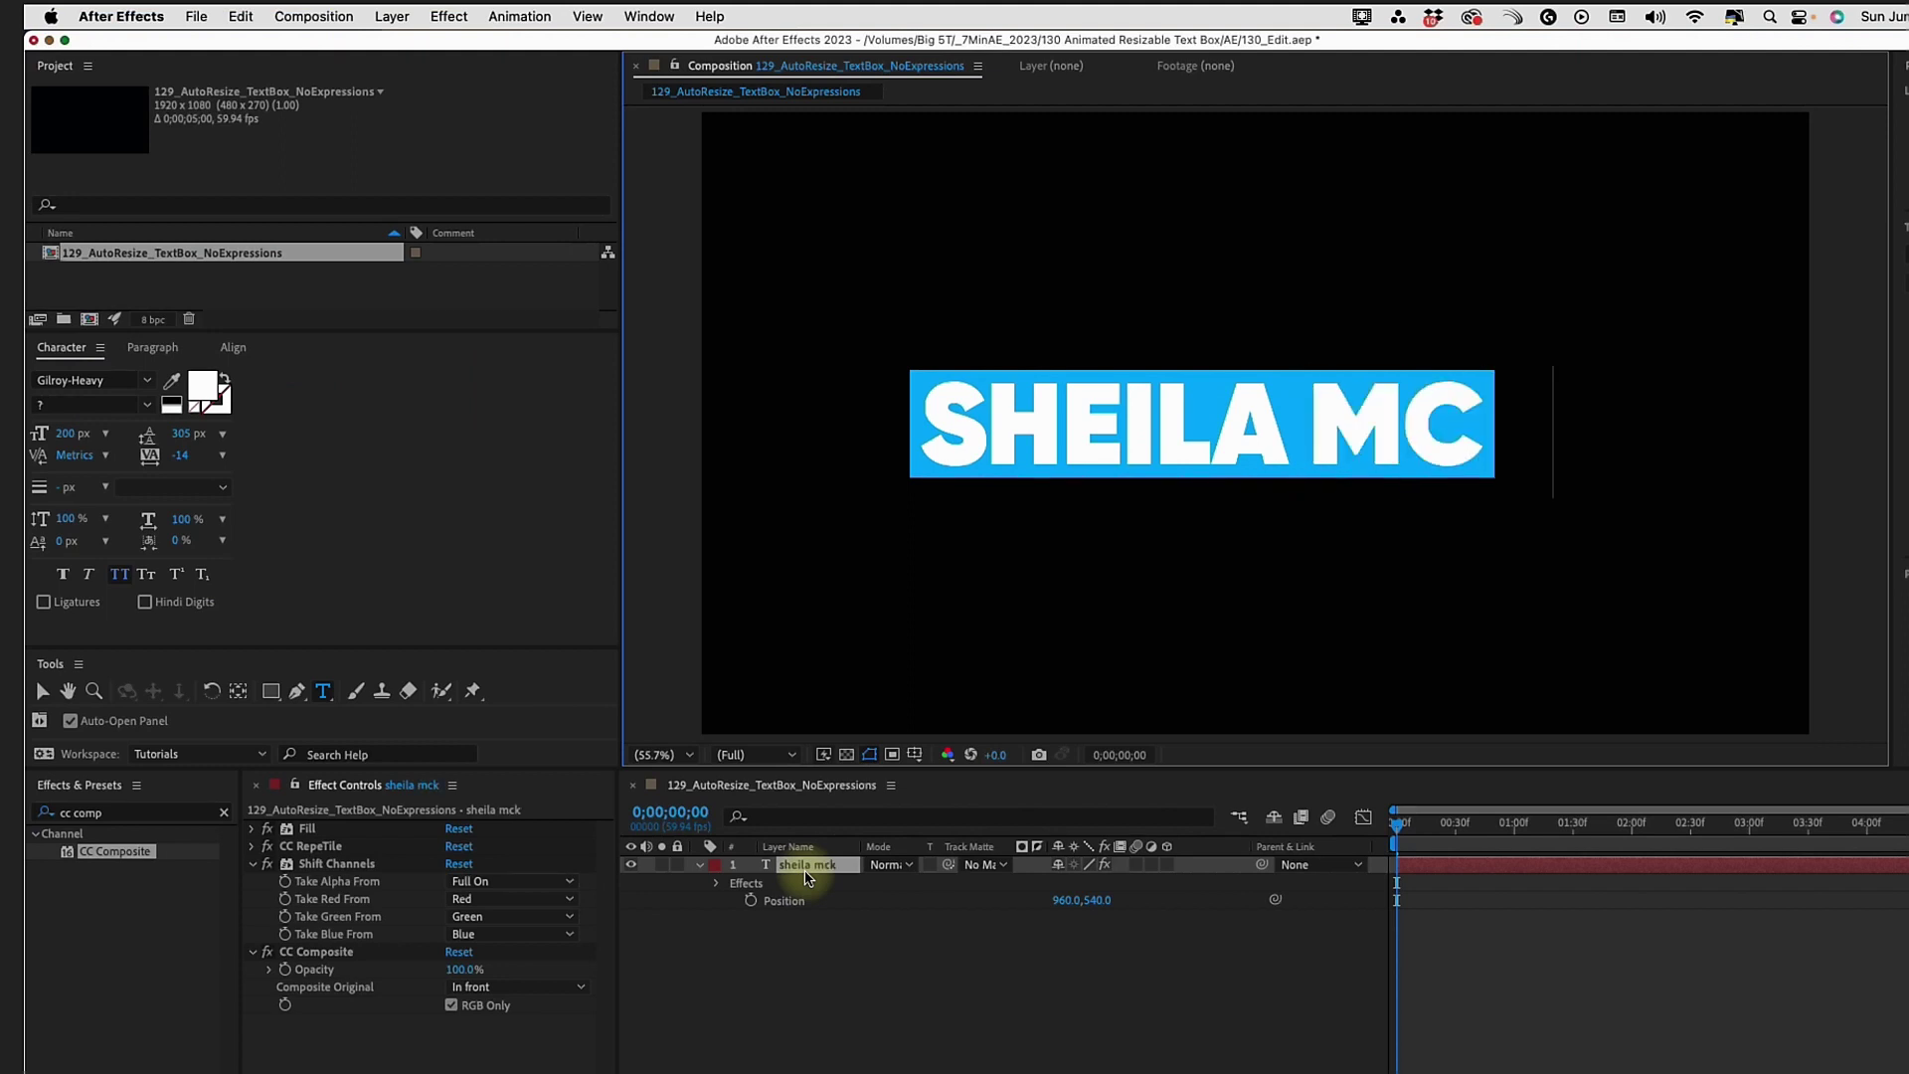
{"action": "left_click", "coordinate": [786, 900]}
{"action": "key", "text": "ctrl+Home"}
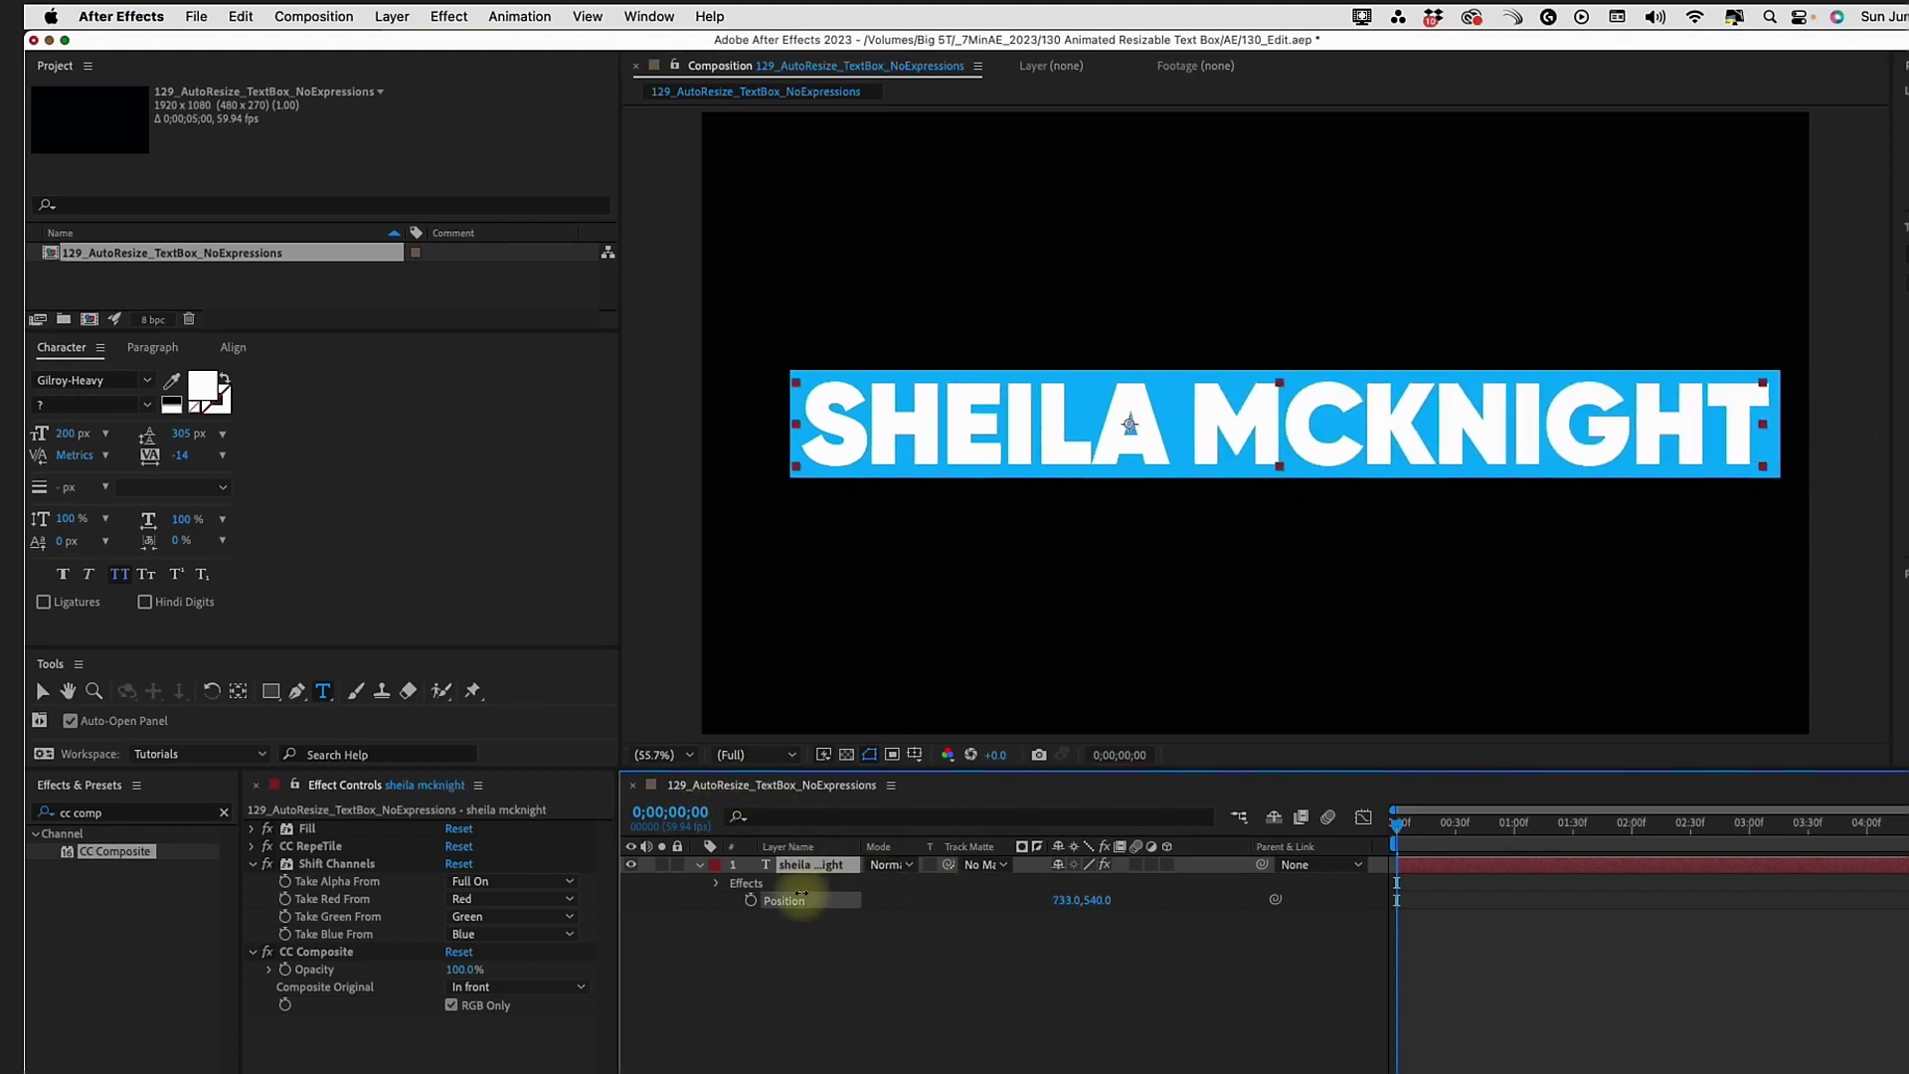
Set the font size to 150 px and type a two-line name with tighter line spacing
{"action": "left_click", "coordinate": [110, 217]}
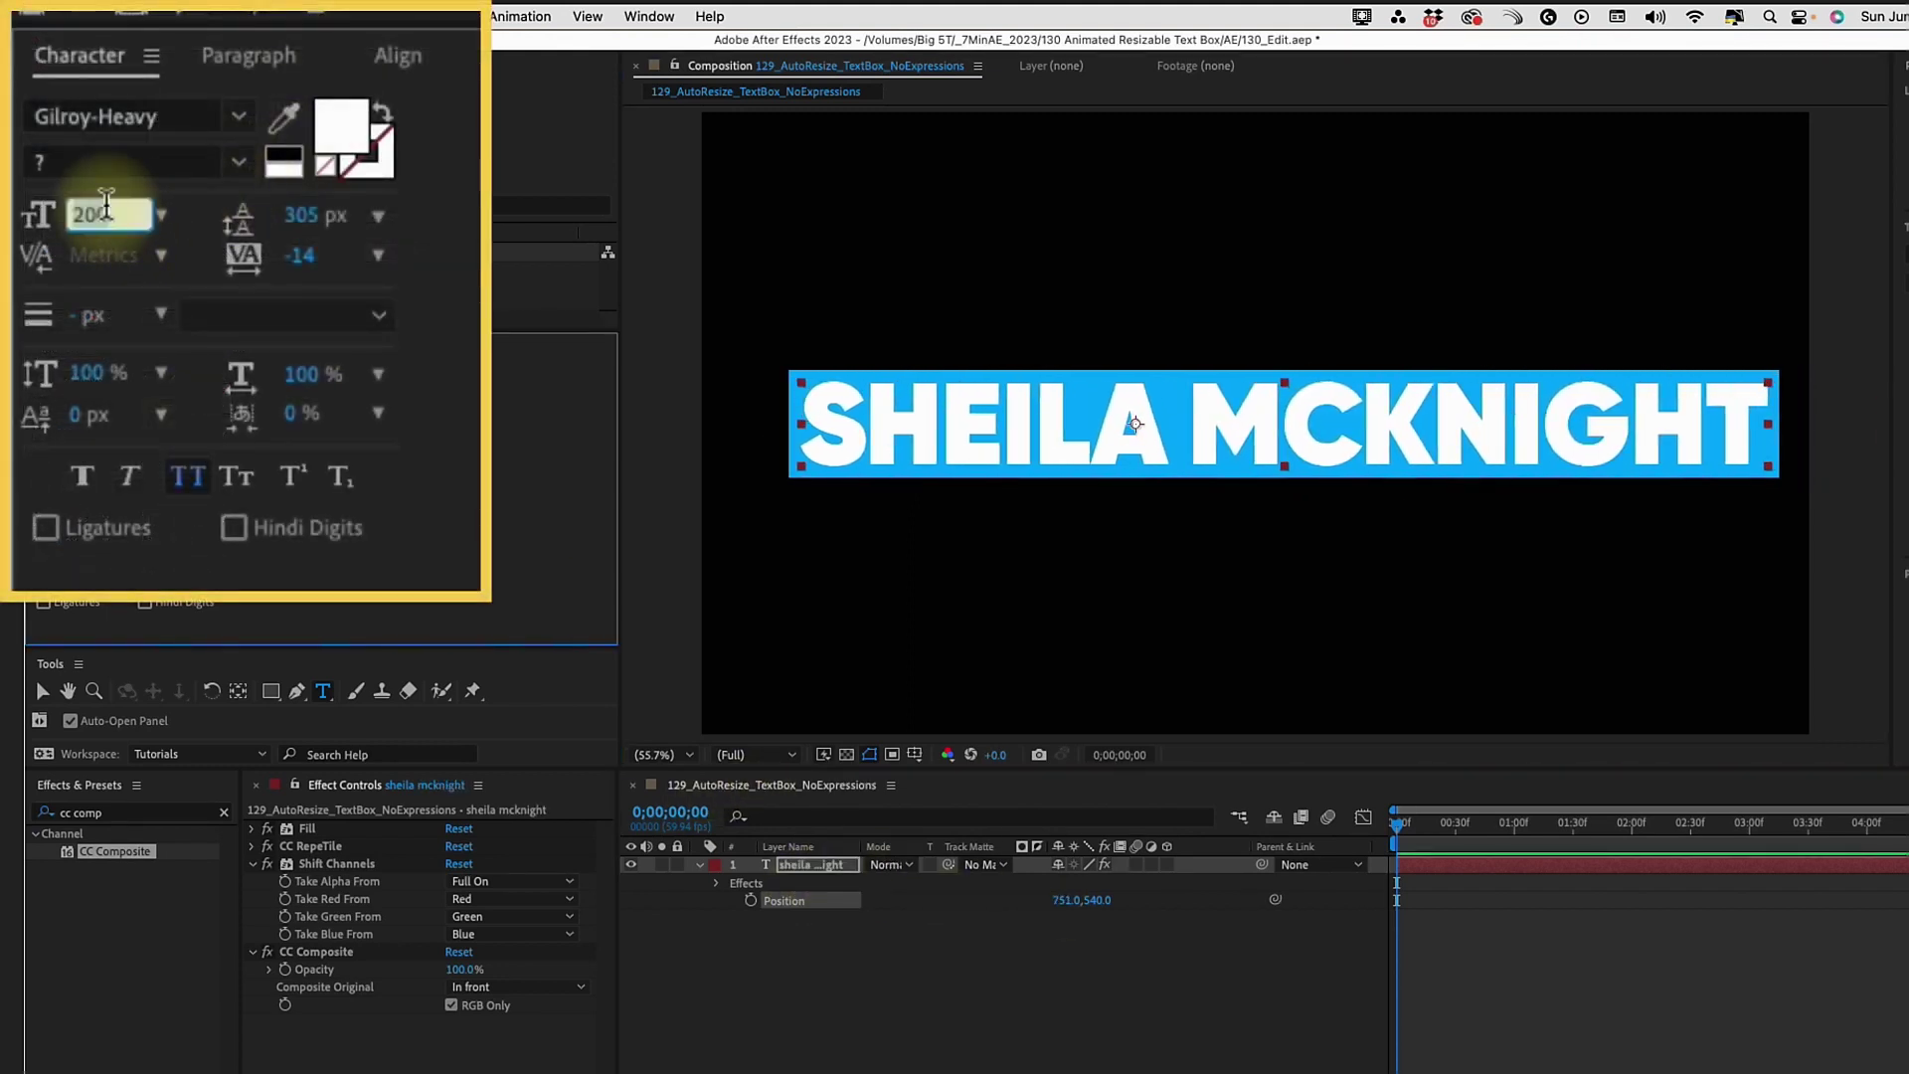
{"action": "type", "text": "150"}
{"action": "key", "text": "Return"}
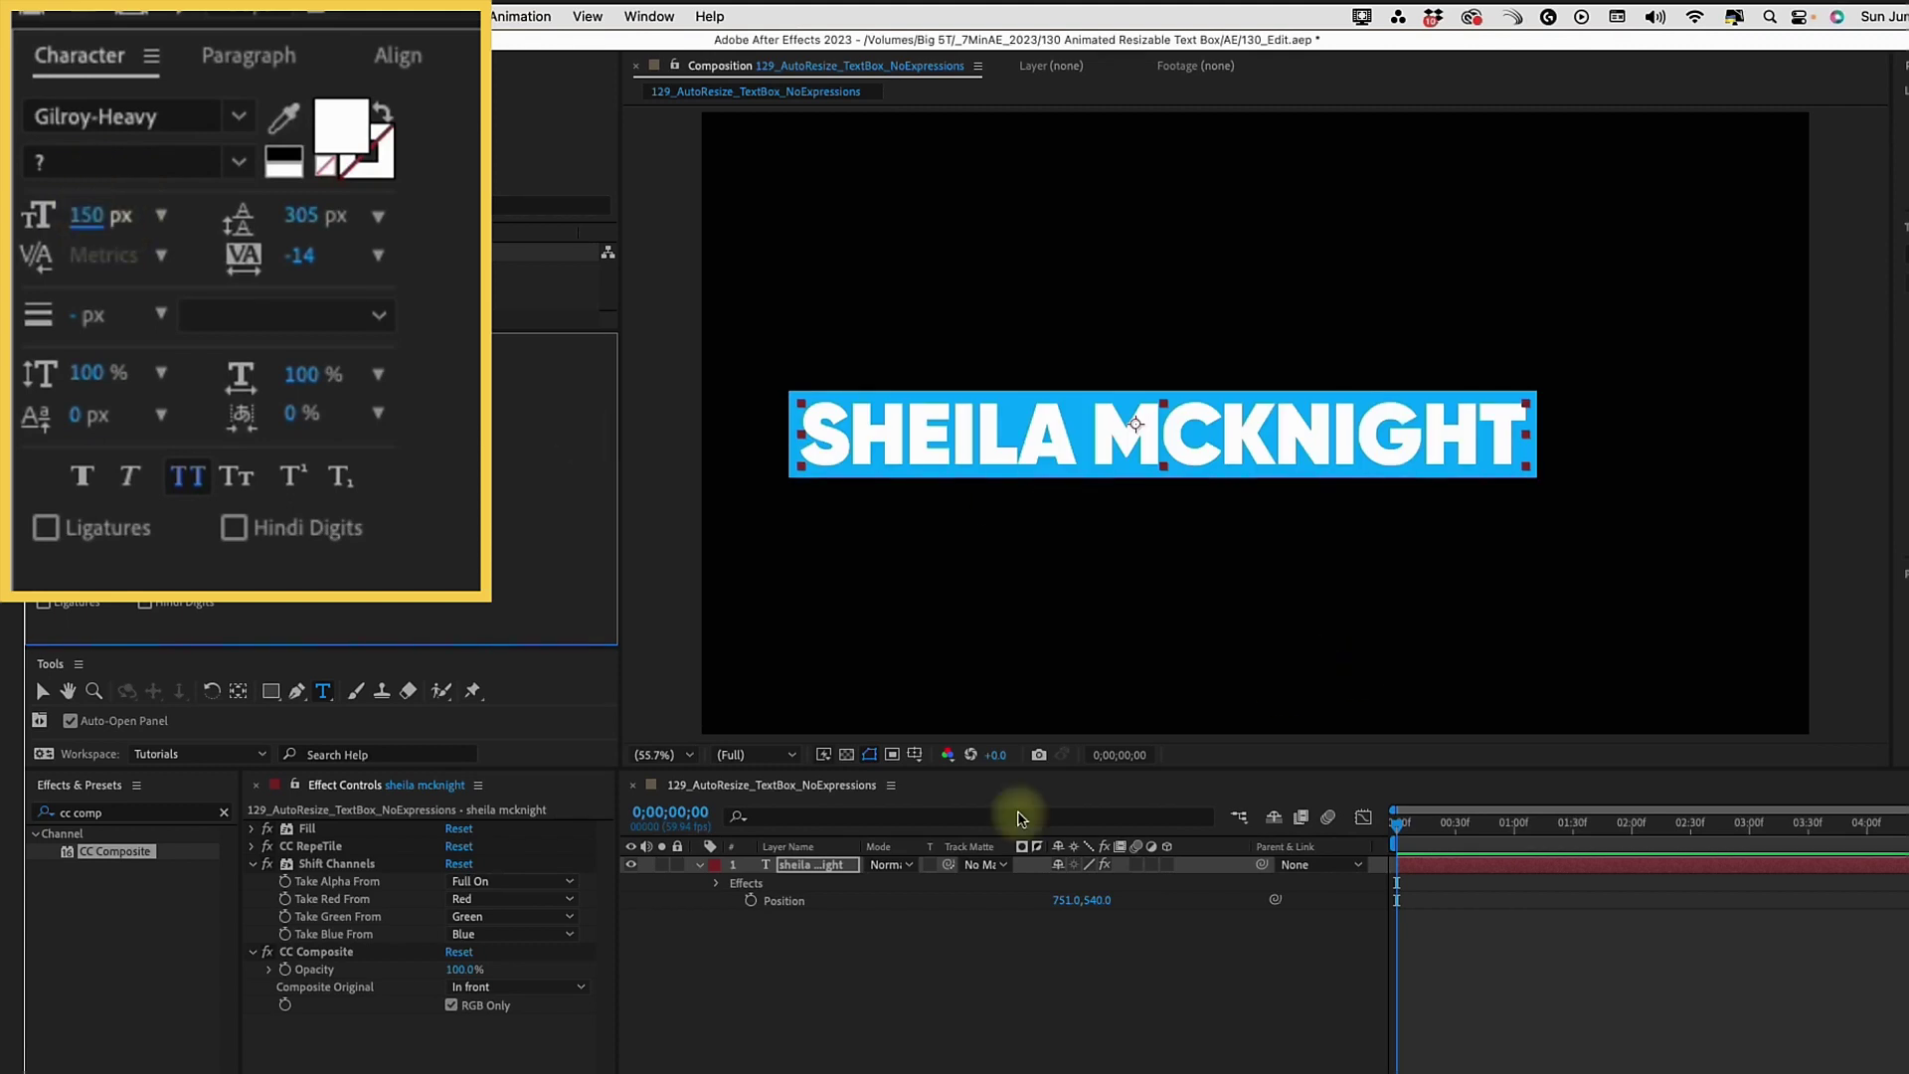
{"action": "double_click", "coordinate": [805, 867]}
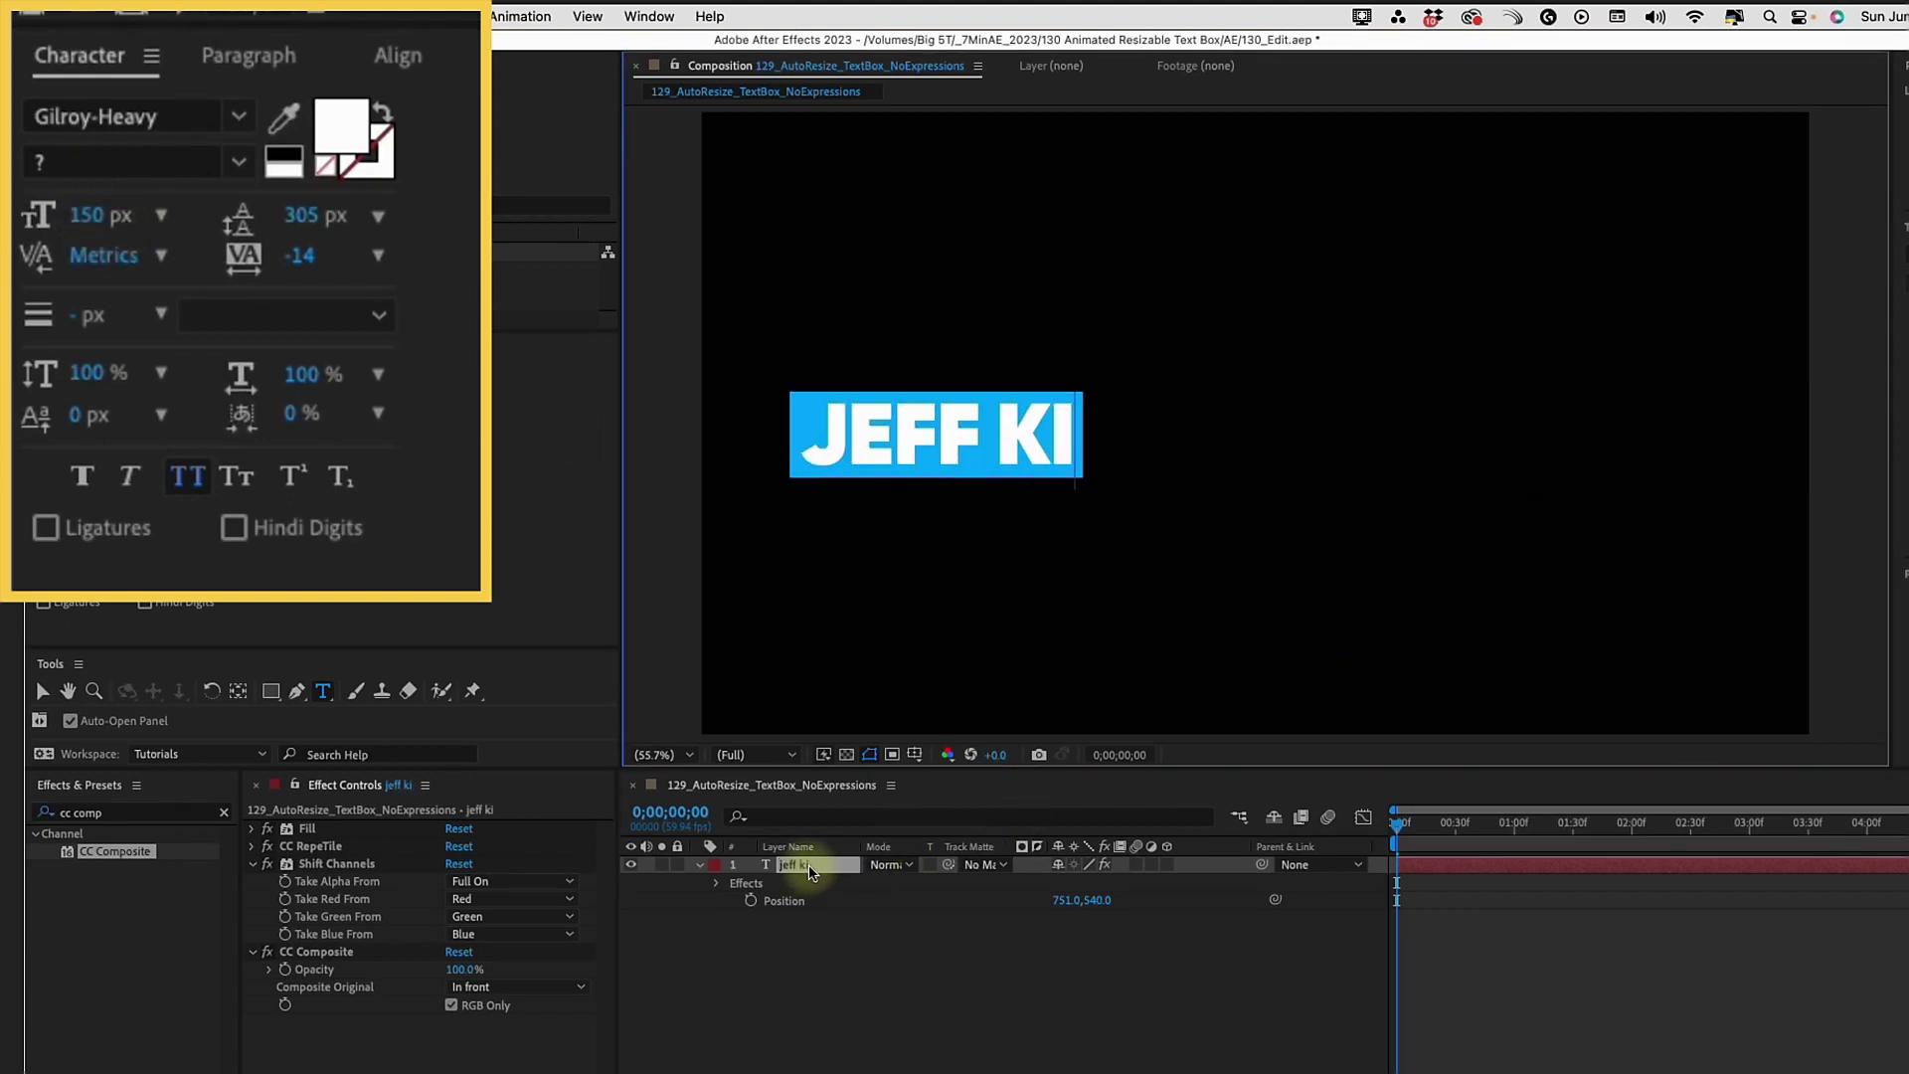
{"action": "key", "text": "Return"}
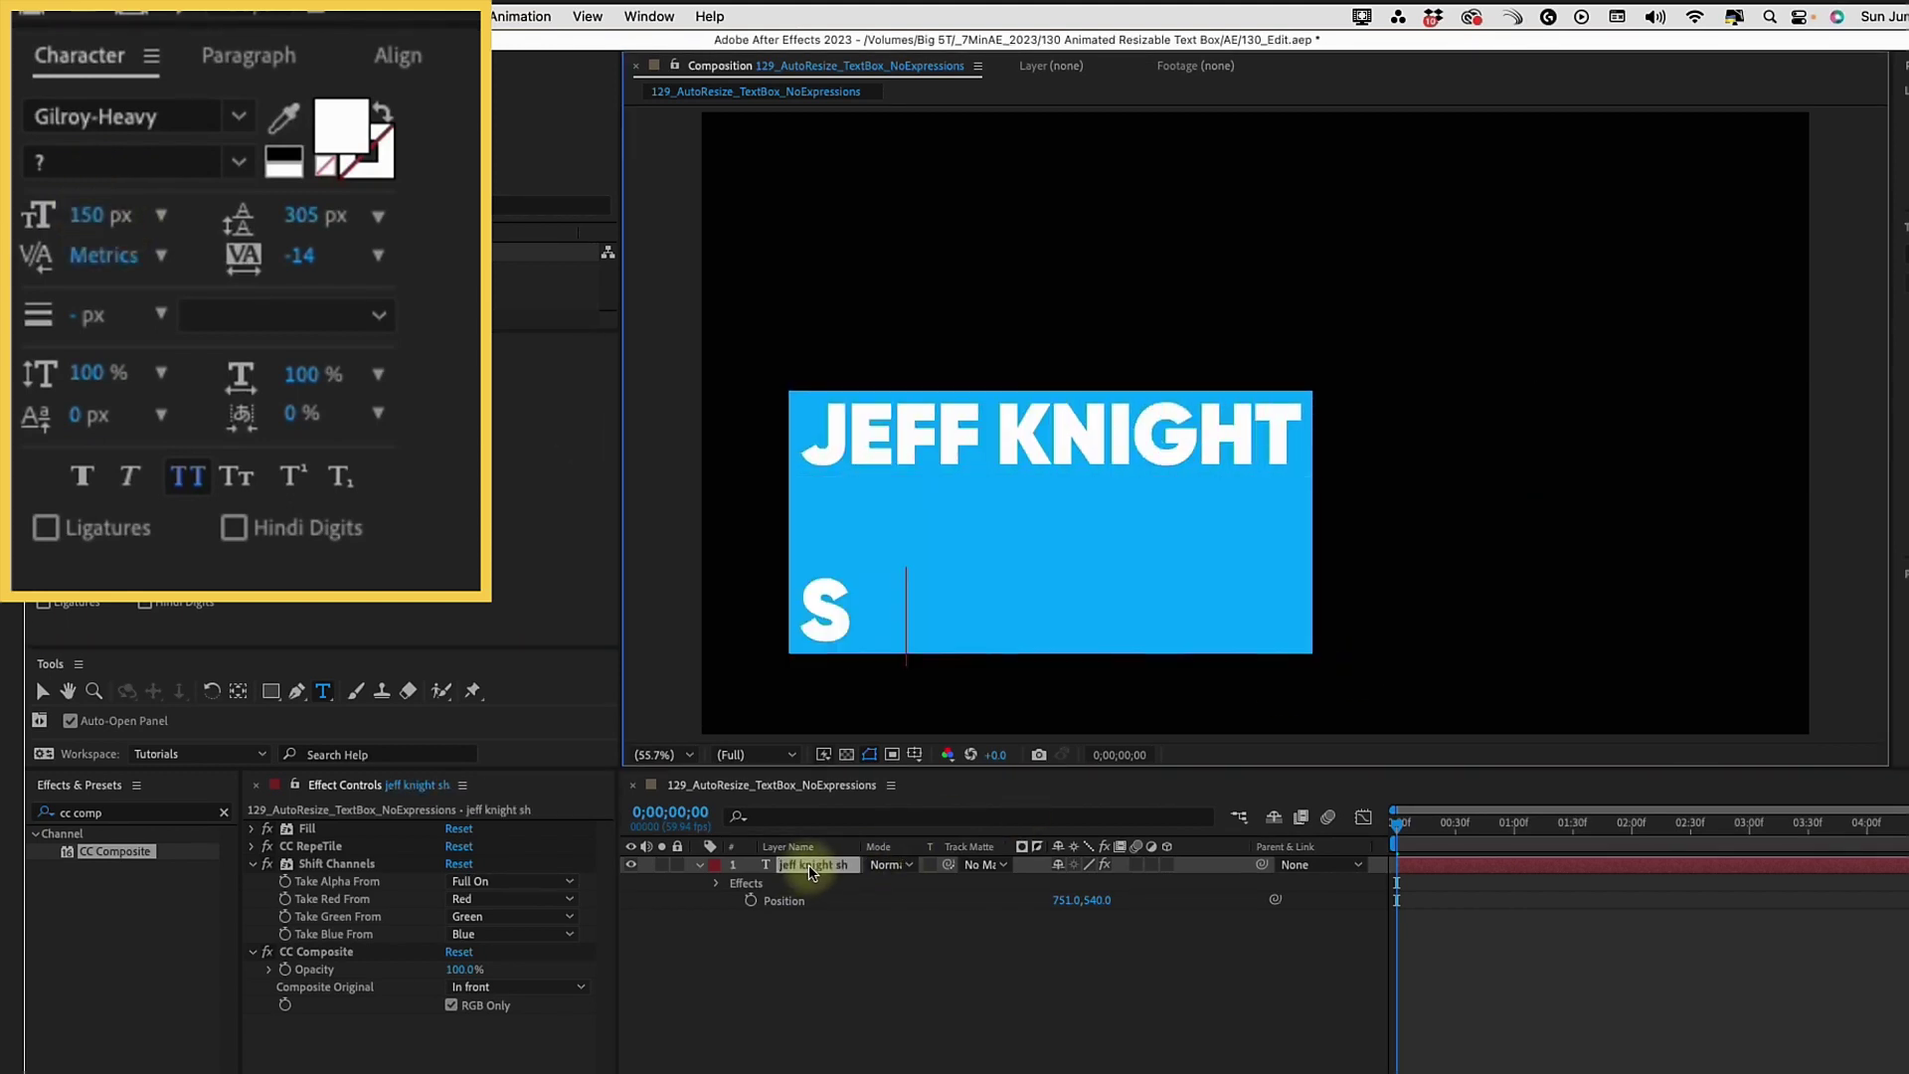
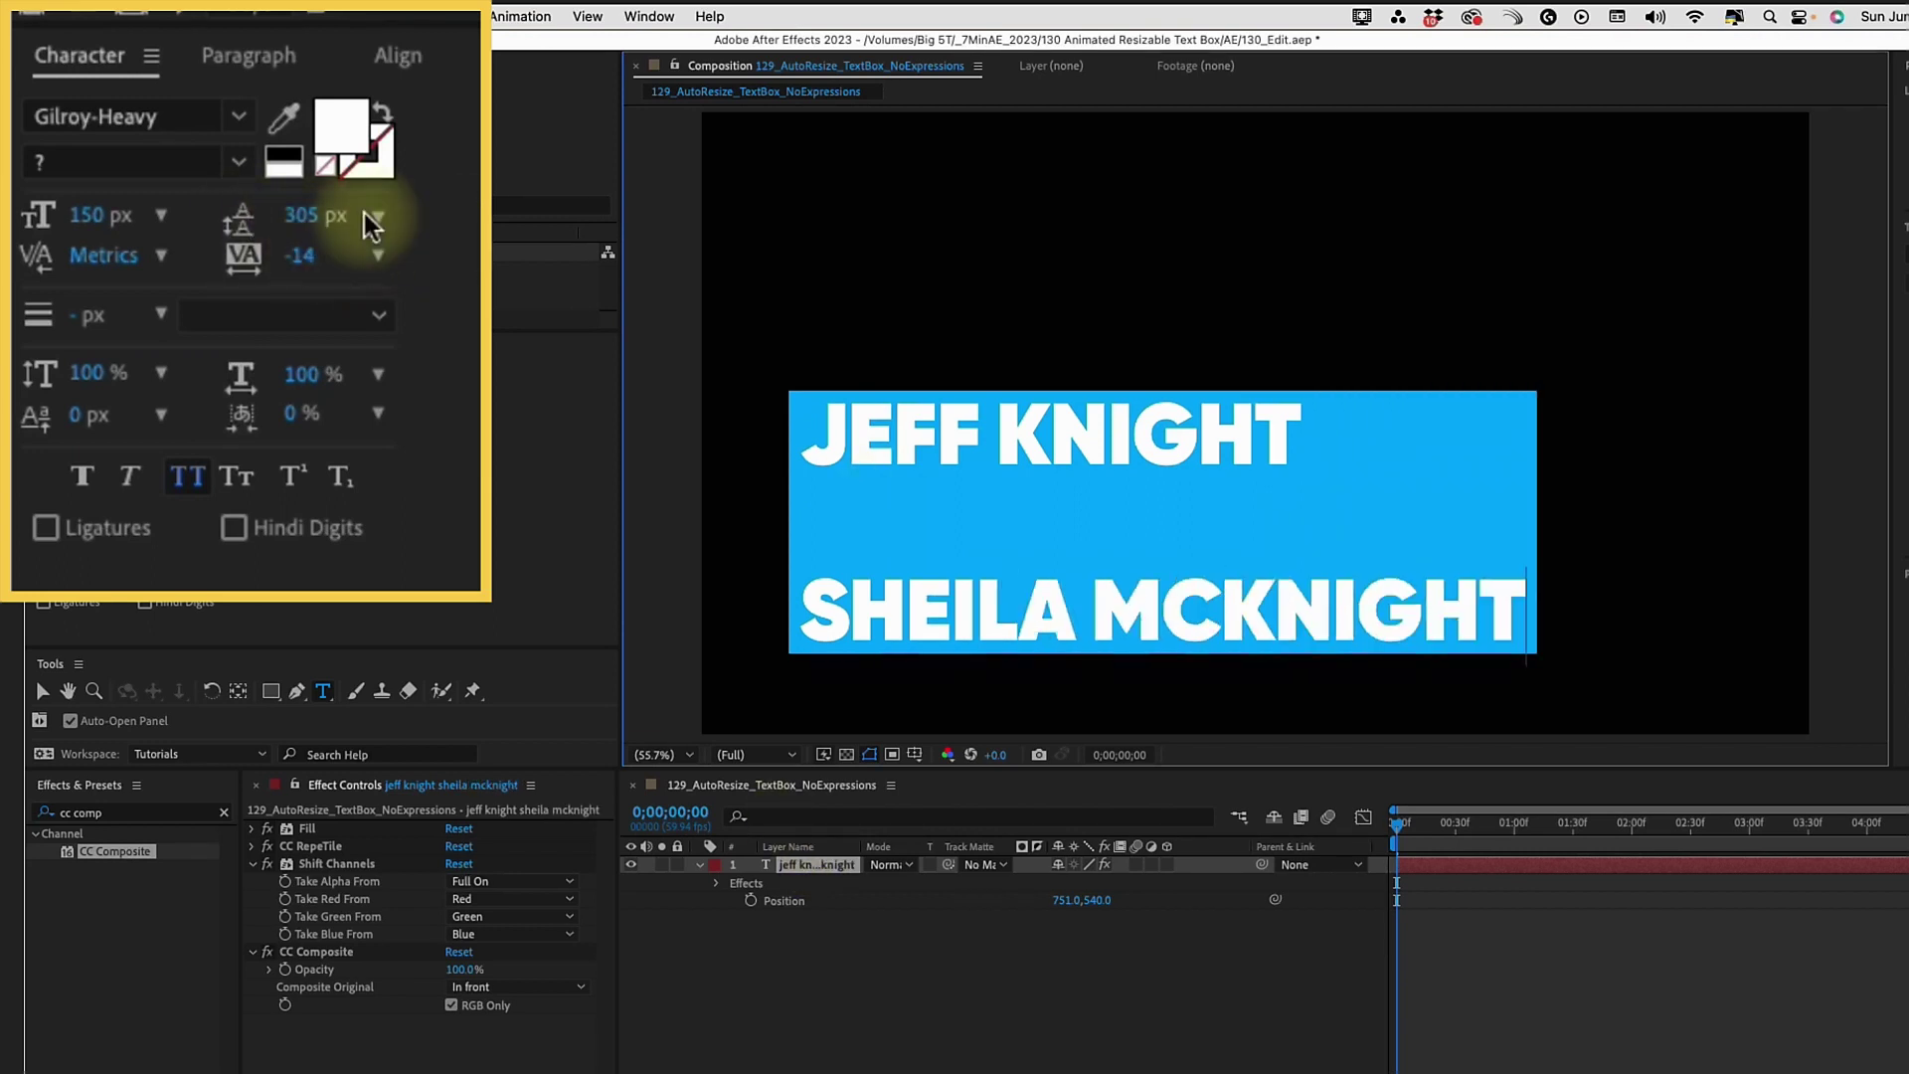
{"action": "left_click_drag", "start_coordinate": [303, 215], "coordinate": [51, 255]}
Retype the single-line name, duplicate the layer, and rename the copy Name
{"action": "double_click", "coordinate": [810, 872]}
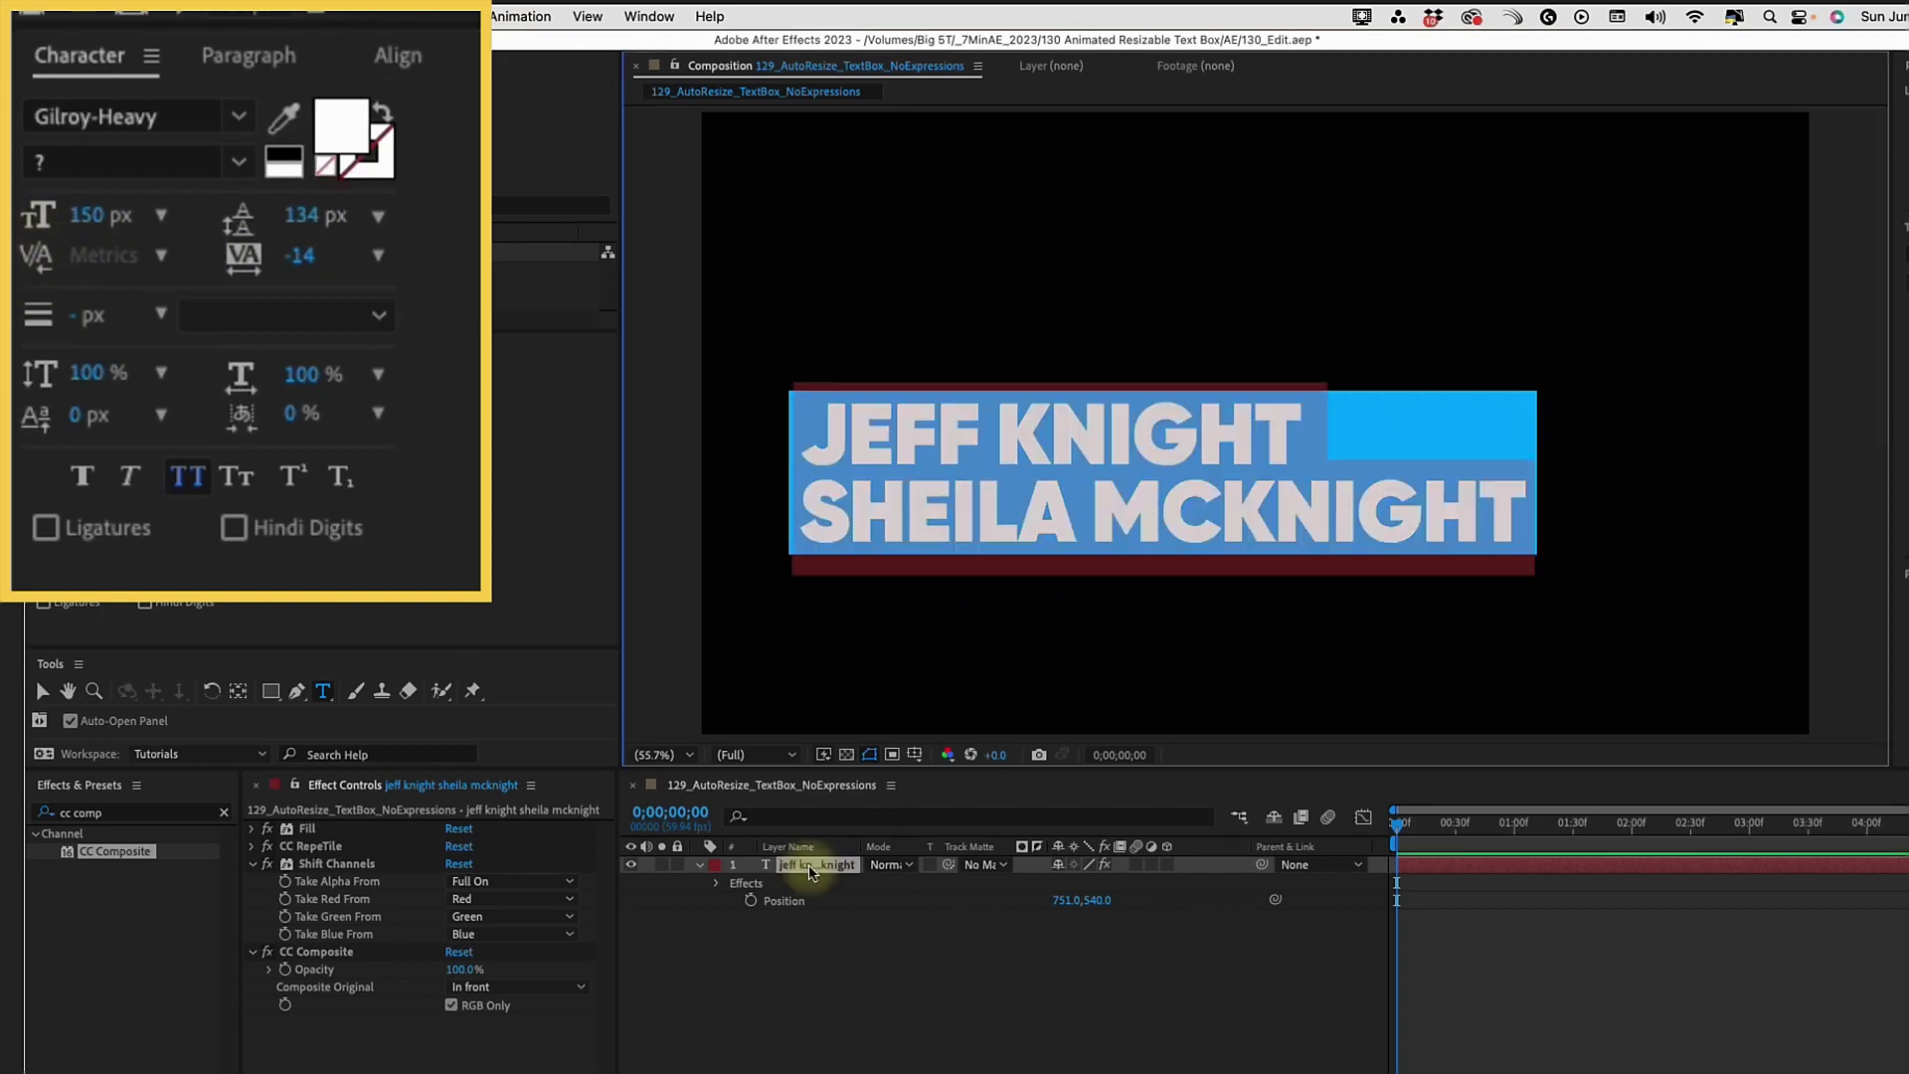
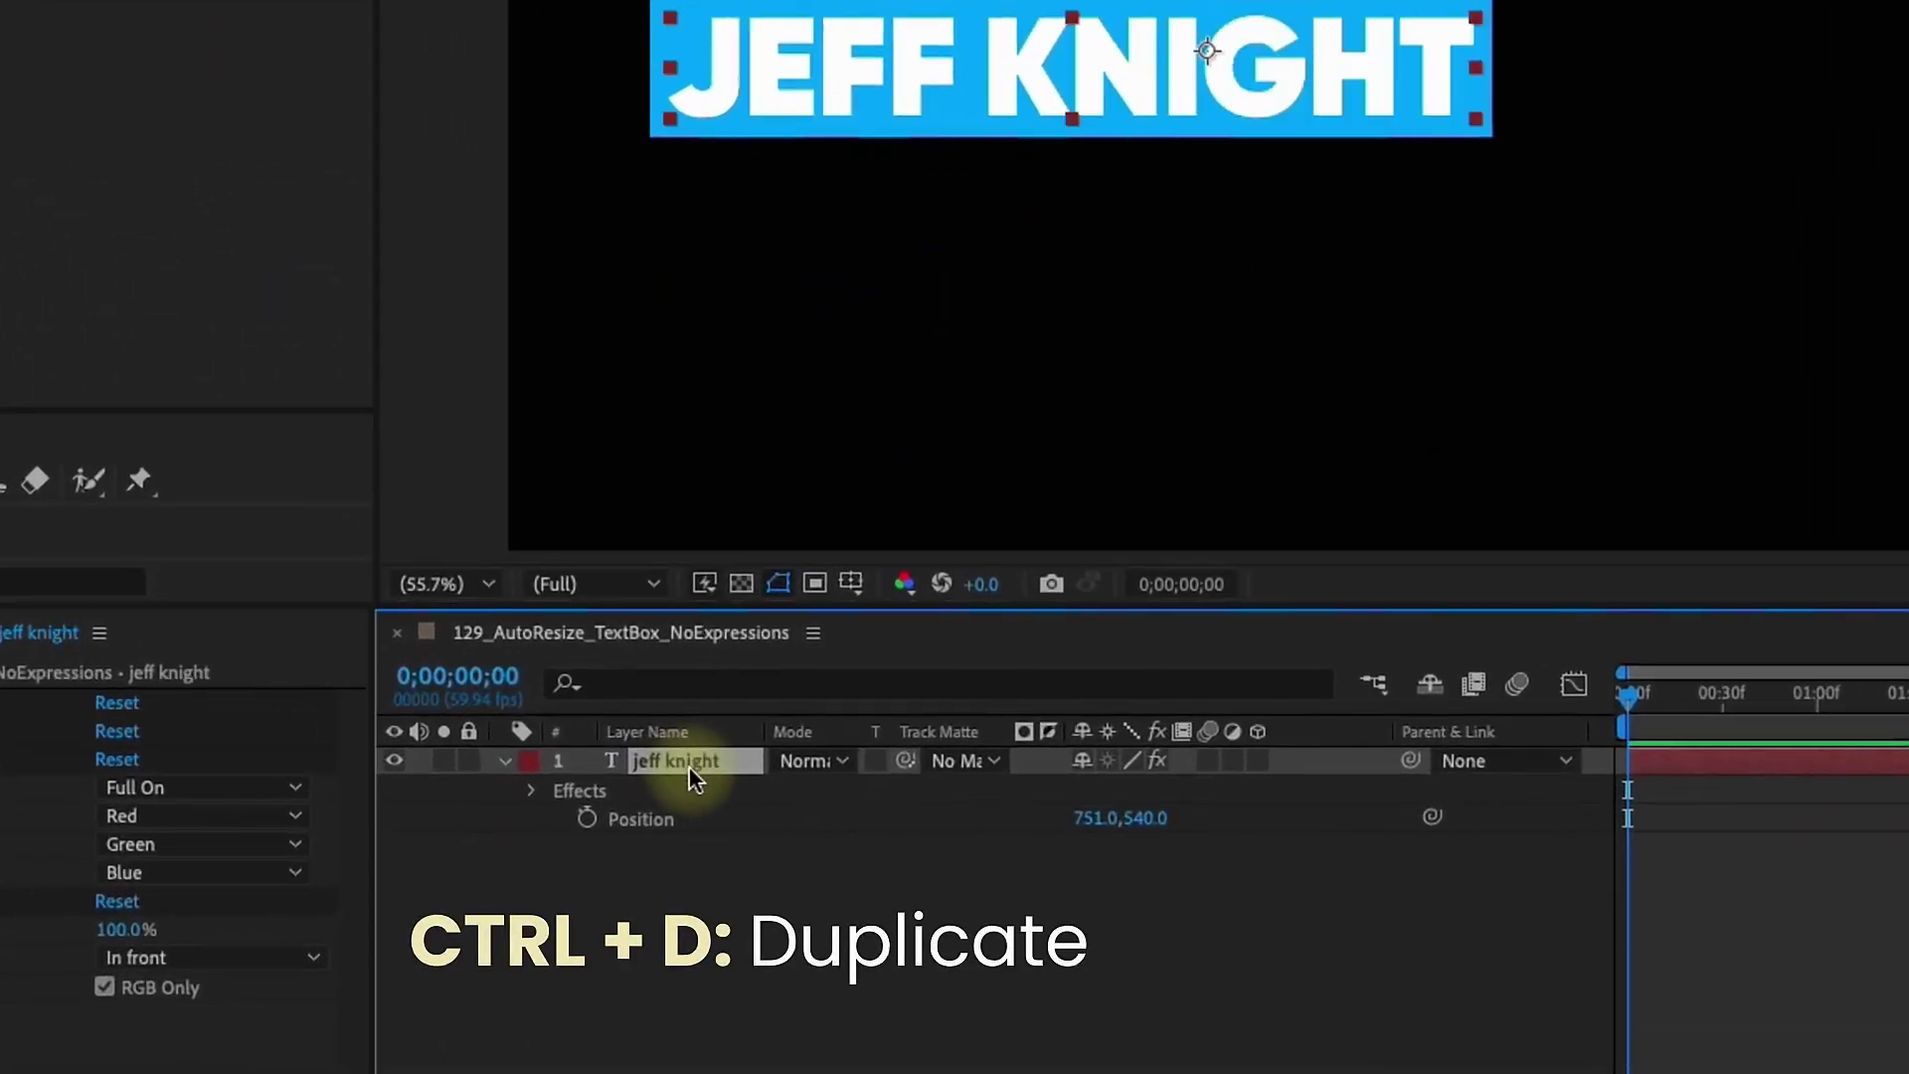
{"action": "key", "text": "ctrl+d"}
{"action": "key", "text": "Return"}
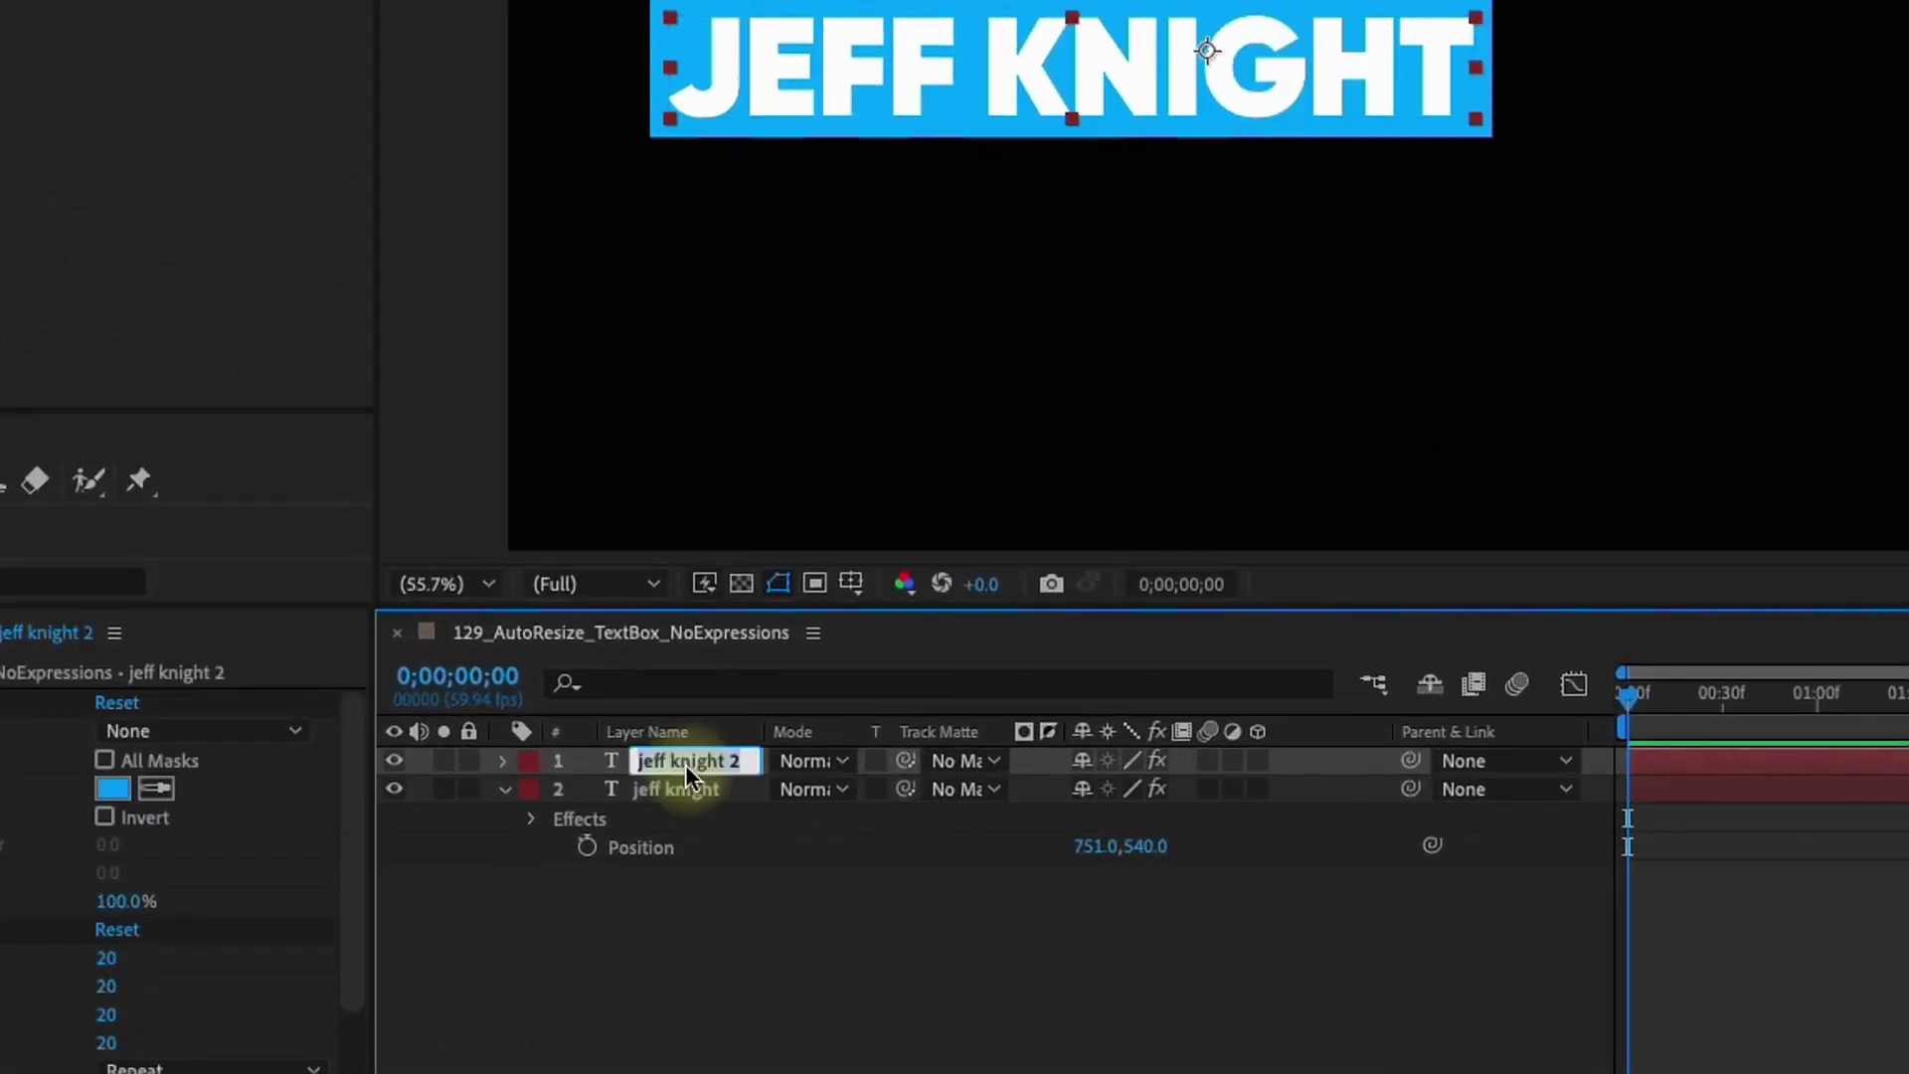
{"action": "type", "text": "Name"}
{"action": "left_click", "coordinate": [733, 789]}
Rename the lower layer Box, link its Source Text to Name's, and hide Name
{"action": "key", "text": "Return"}
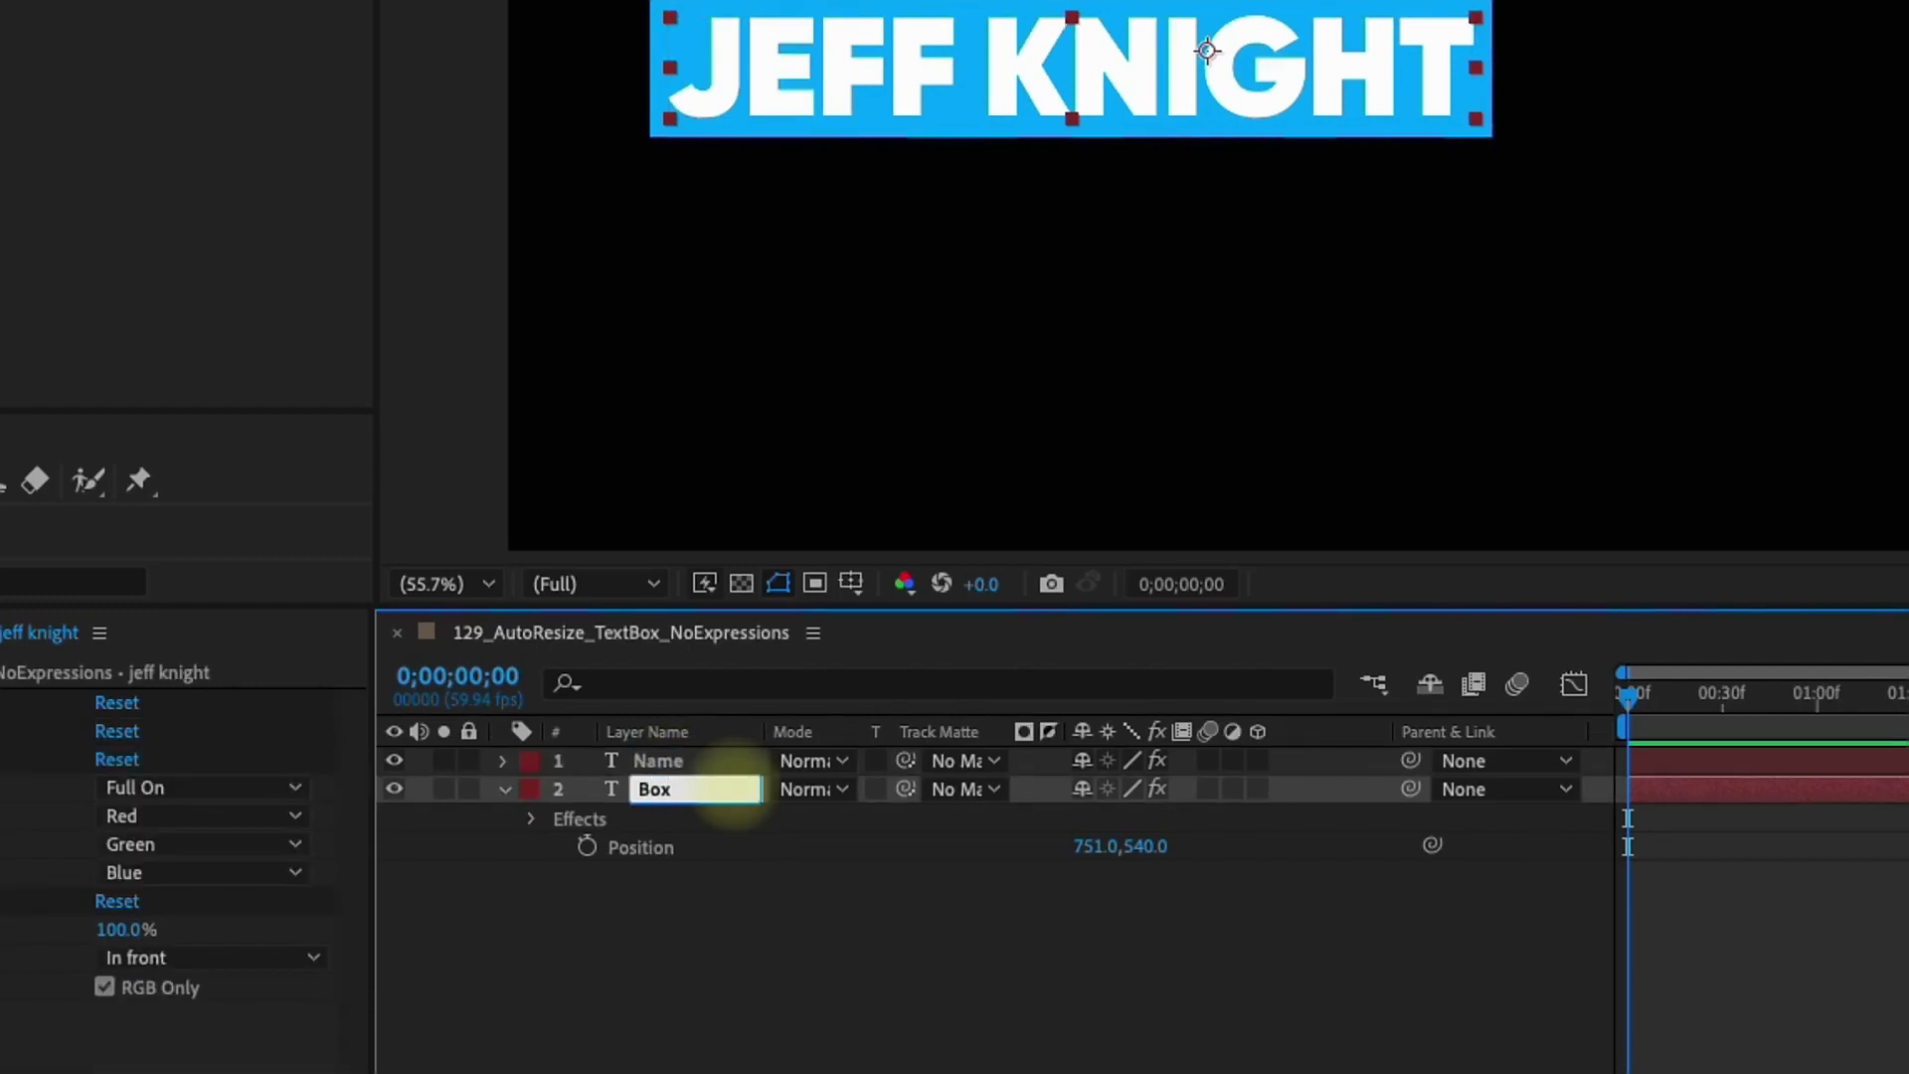
{"action": "left_click", "coordinate": [648, 686]}
{"action": "type", "text": "source"}
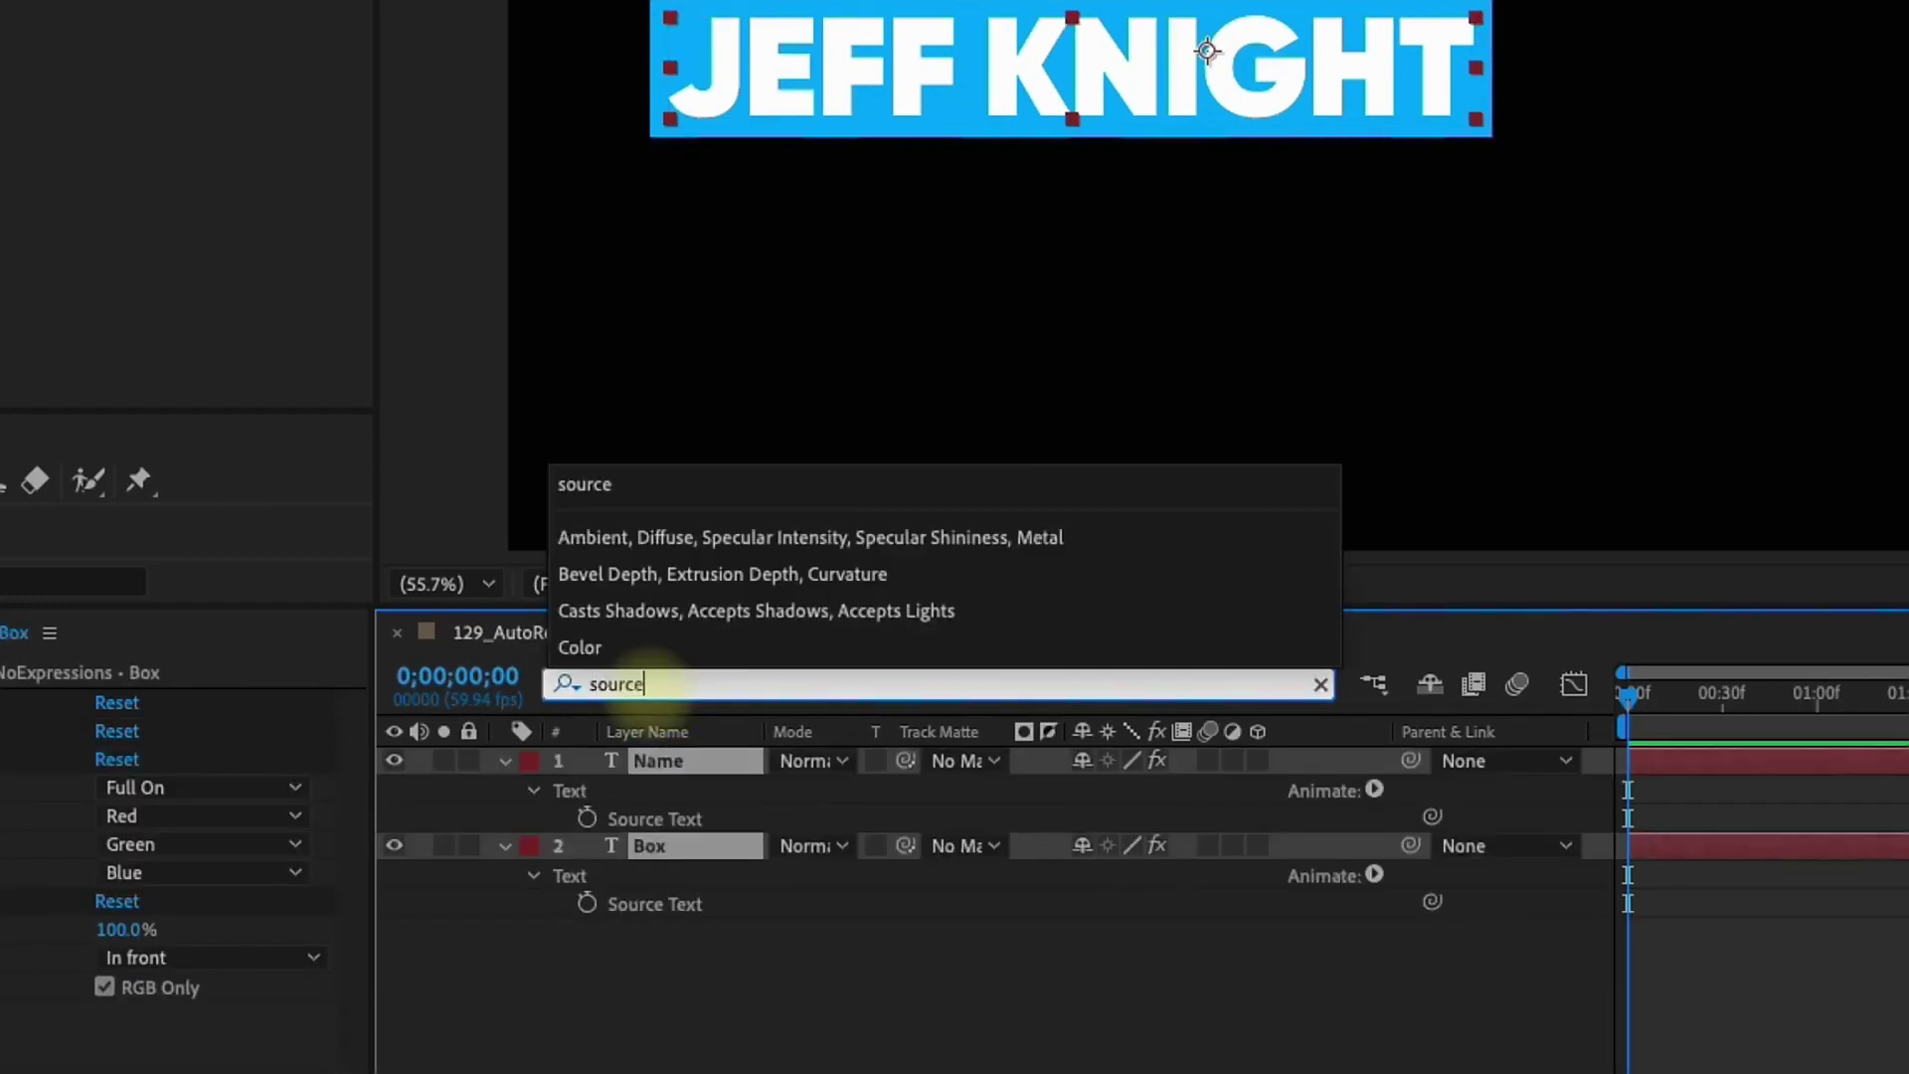
{"action": "left_click", "coordinate": [1433, 903]}
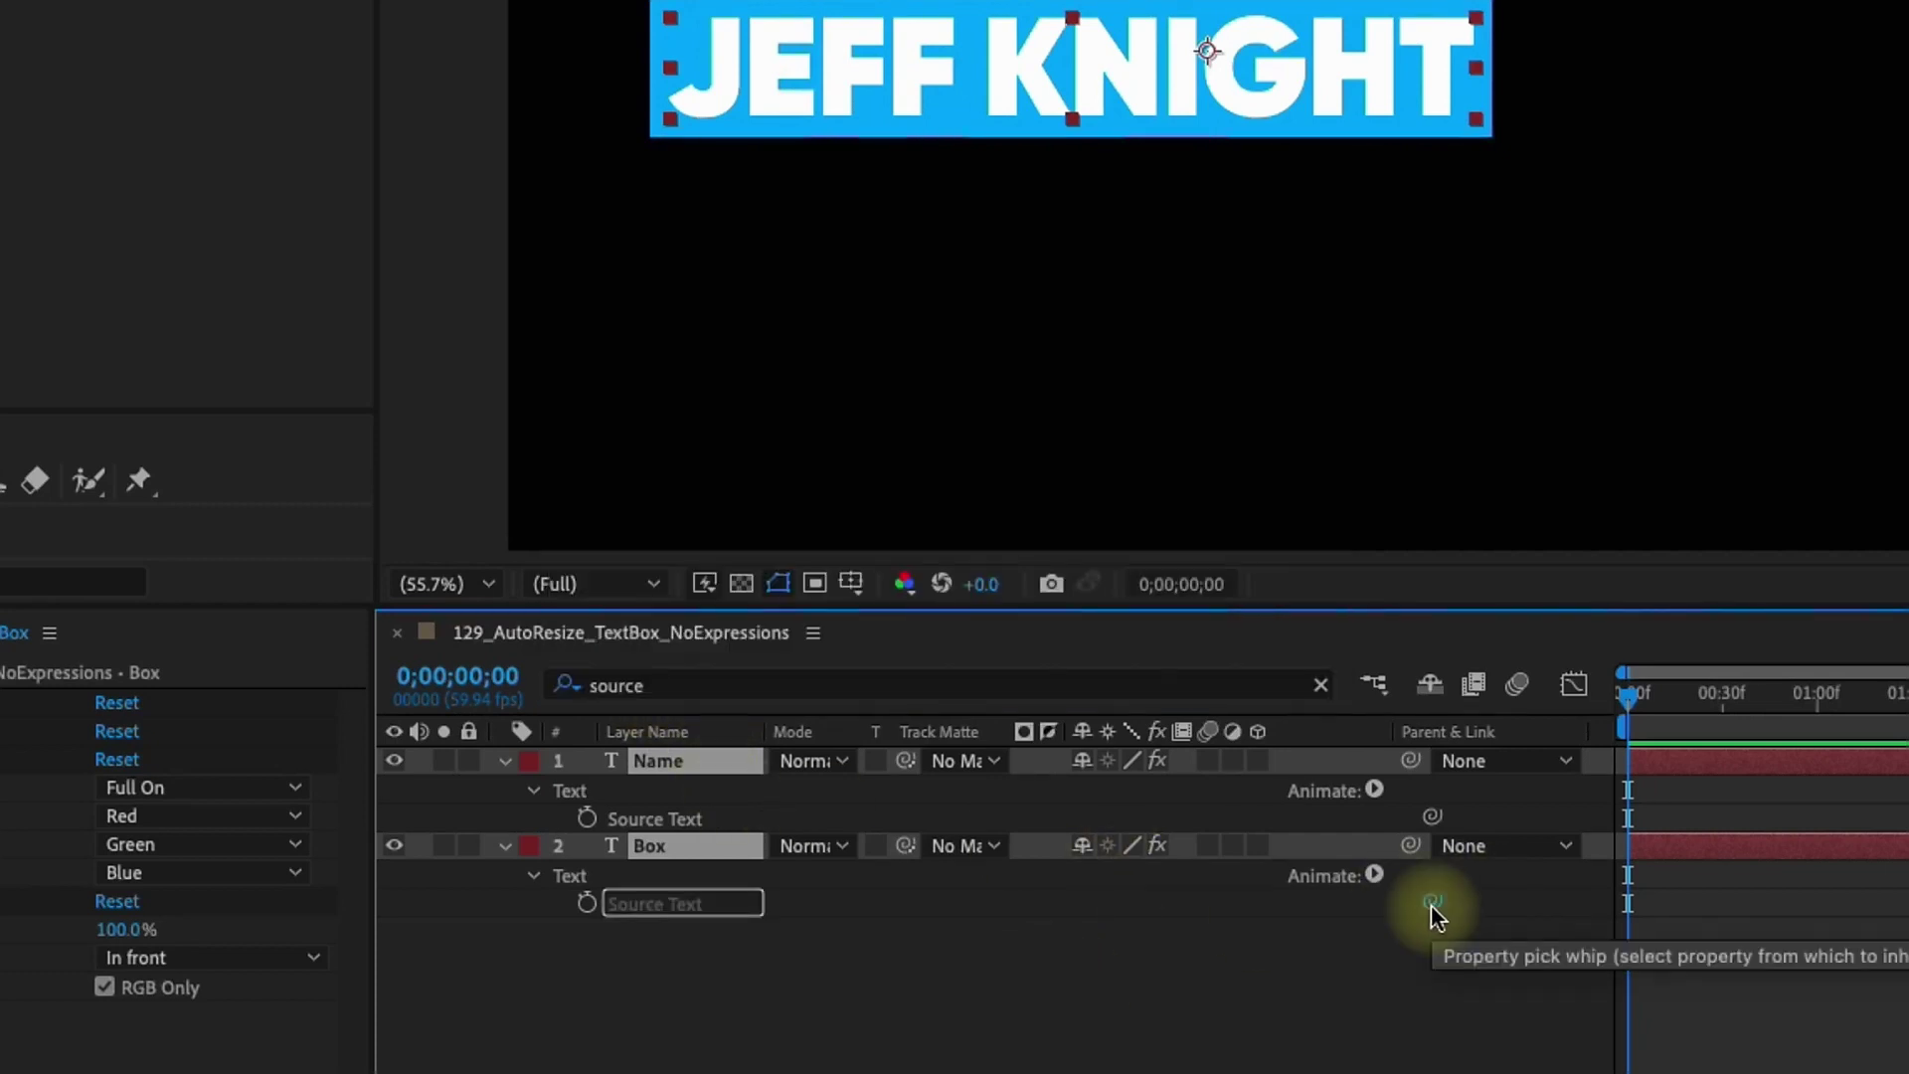
{"action": "left_click_drag", "start_coordinate": [1442, 910], "coordinate": [689, 814]}
{"action": "left_click", "coordinate": [708, 759]}
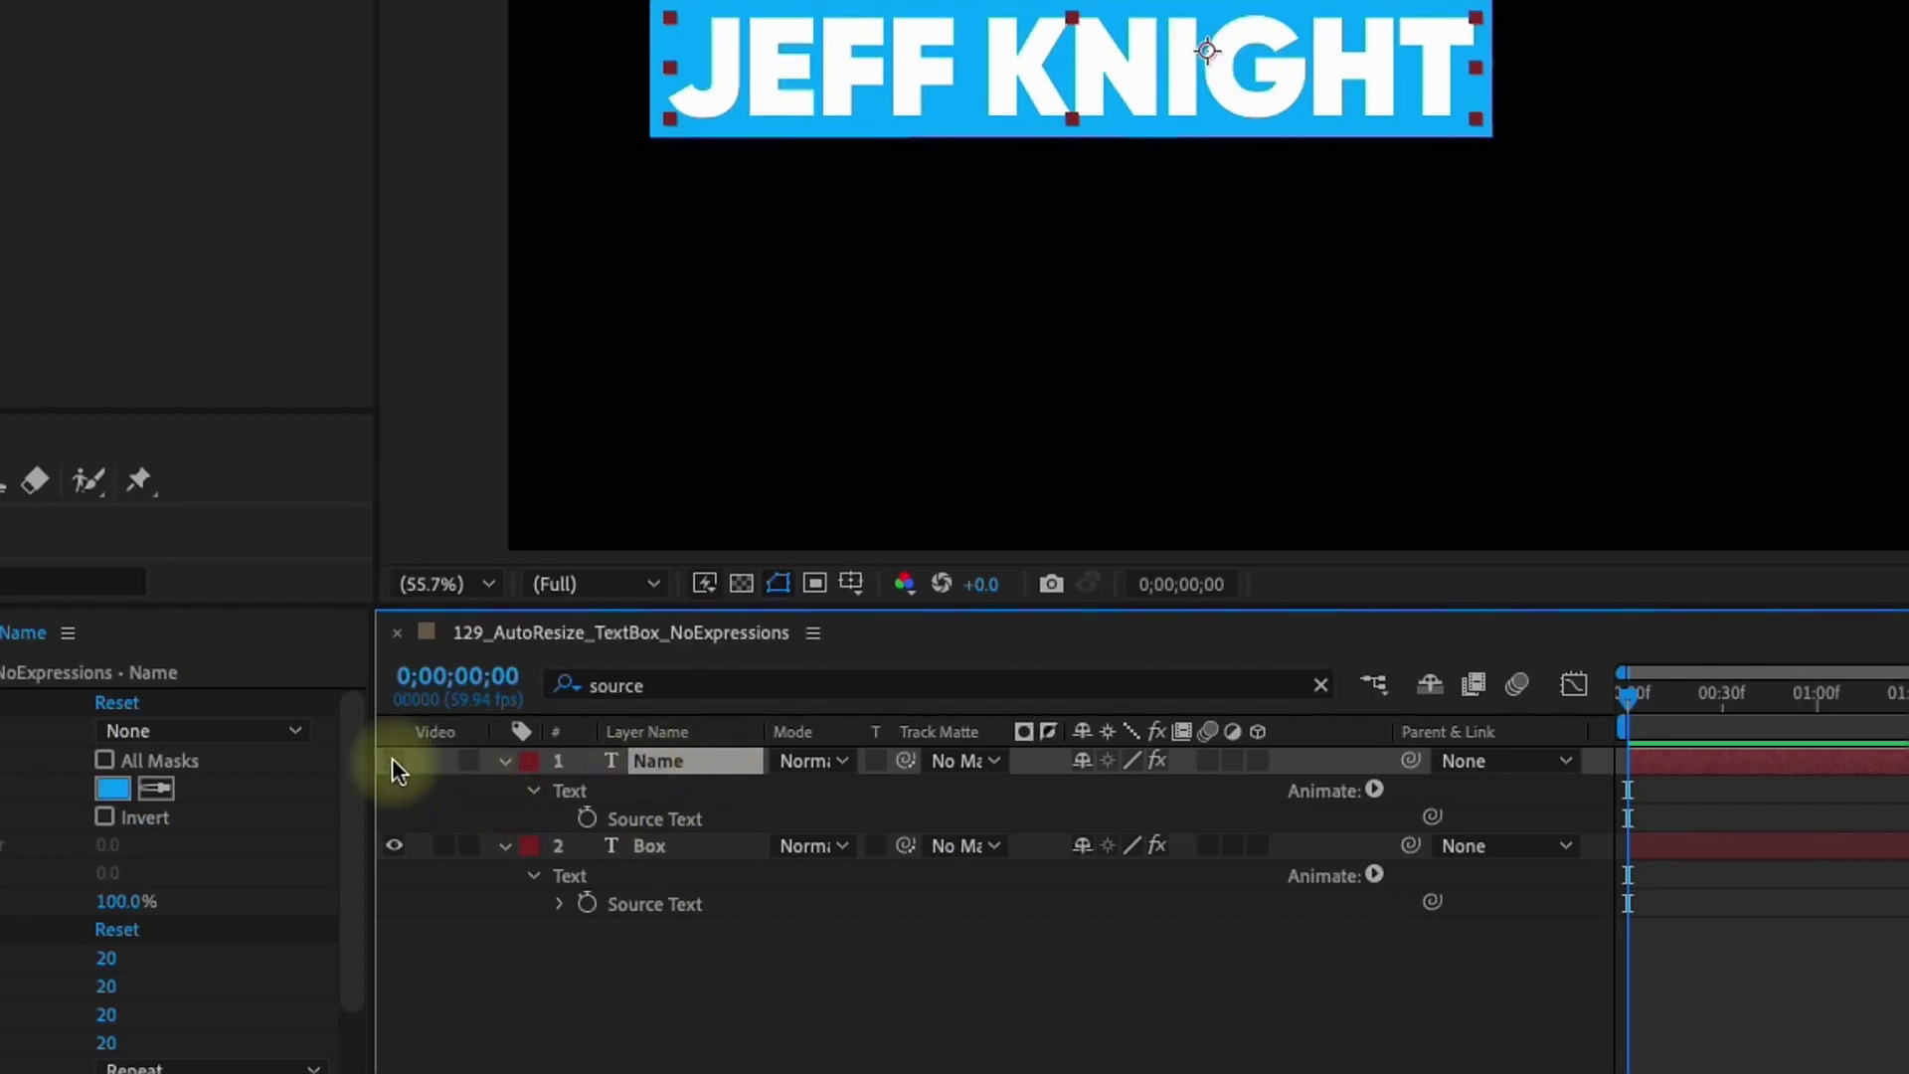
{"action": "key", "text": "ctrl+Down"}
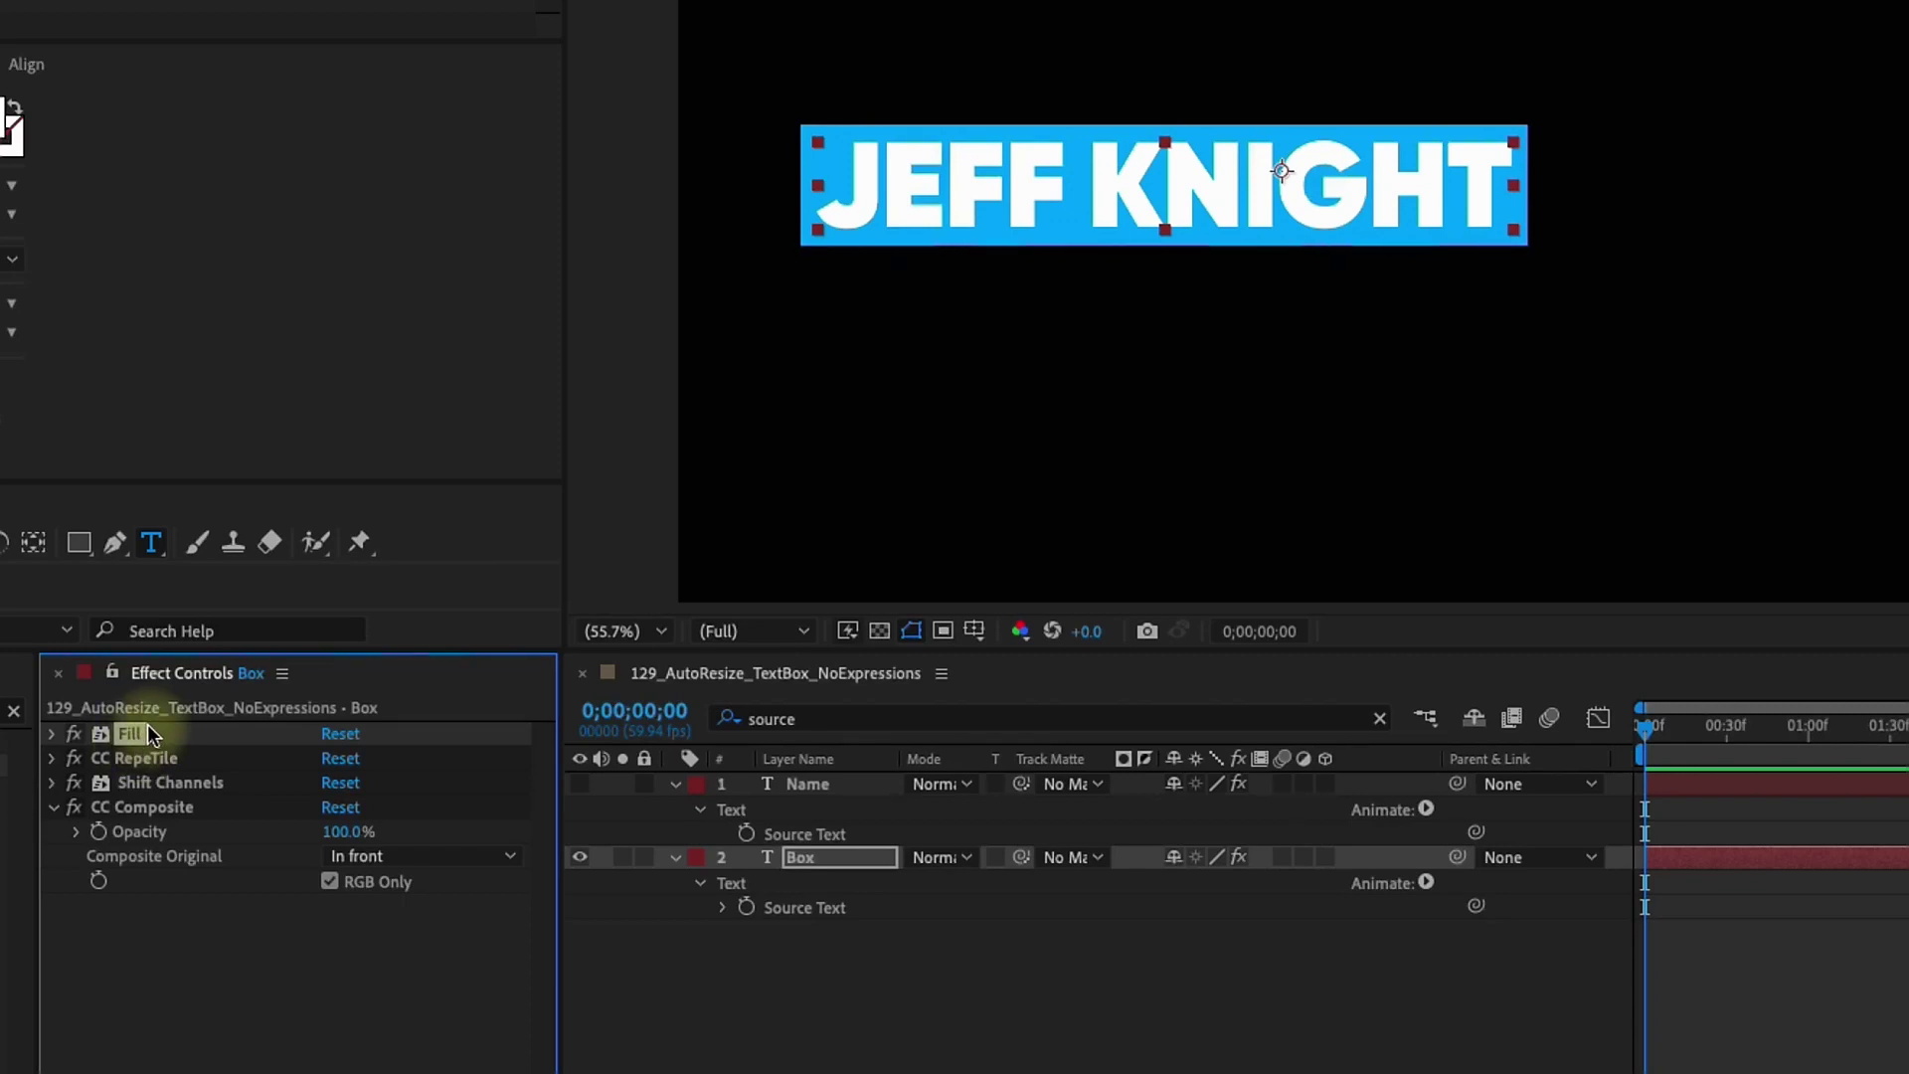
Duplicate Box's Fill, move Fill 2 below CC Composite, colour it orange, and unhide Name
{"action": "key", "text": "ctrl+d"}
{"action": "left_click_drag", "start_coordinate": [81, 771], "coordinate": [391, 941]}
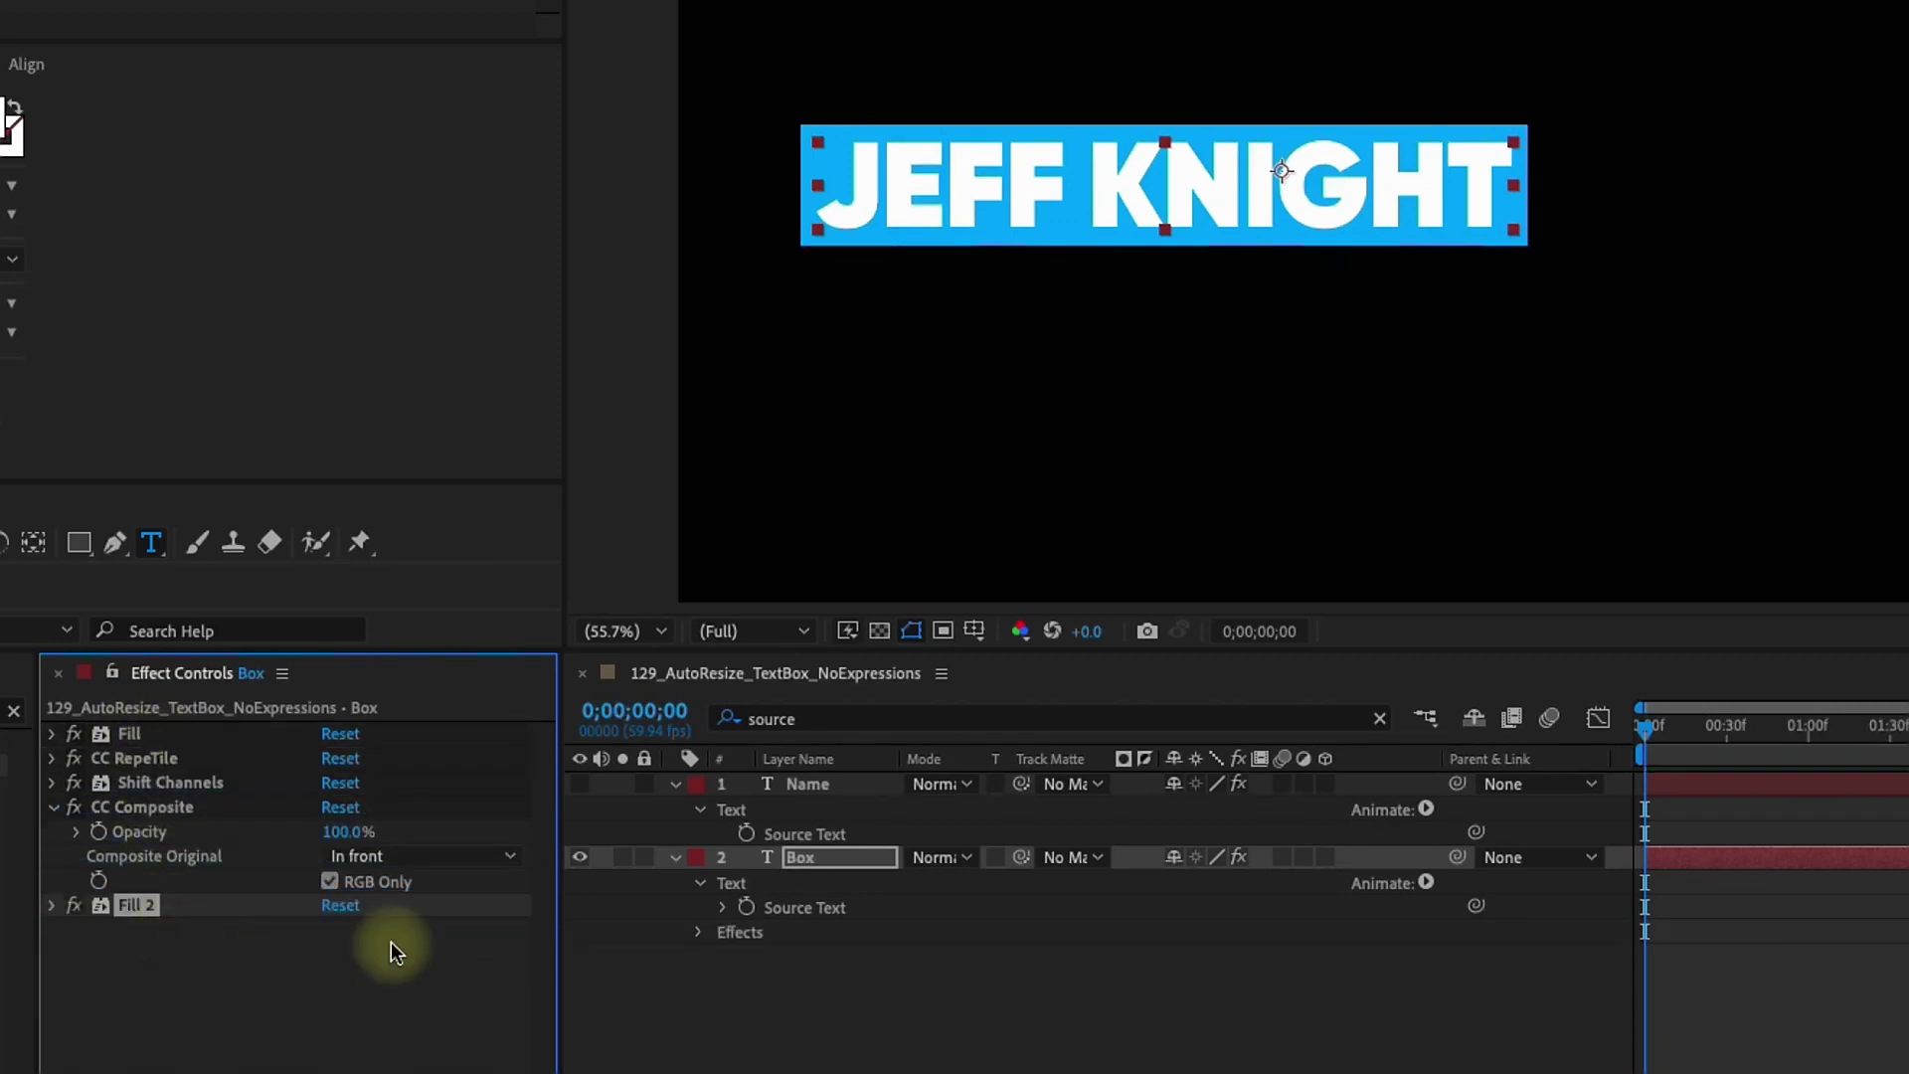
{"action": "left_click", "coordinate": [336, 979]}
{"action": "left_click_drag", "start_coordinate": [704, 170], "coordinate": [740, 391]}
{"action": "left_click", "coordinate": [934, 46]}
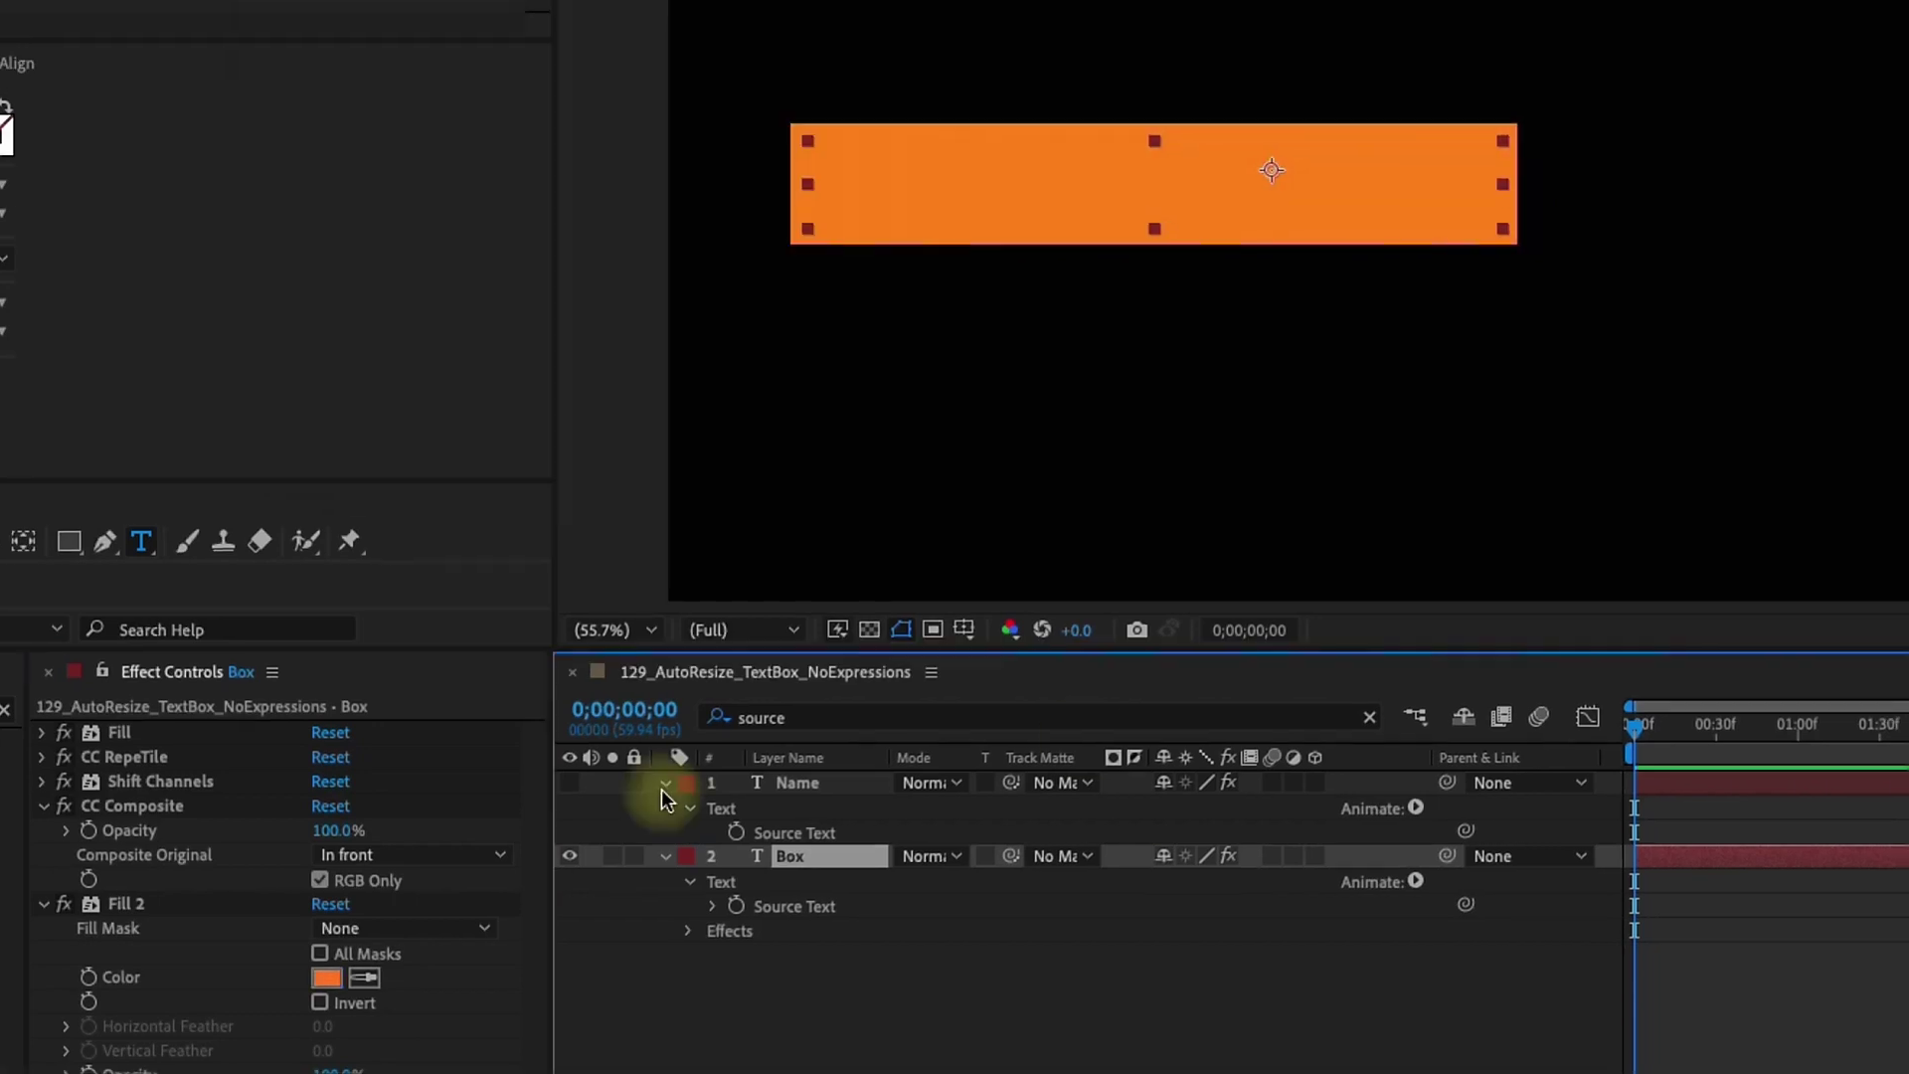
{"action": "left_click", "coordinate": [825, 783]}
{"action": "left_click", "coordinate": [50, 722]}
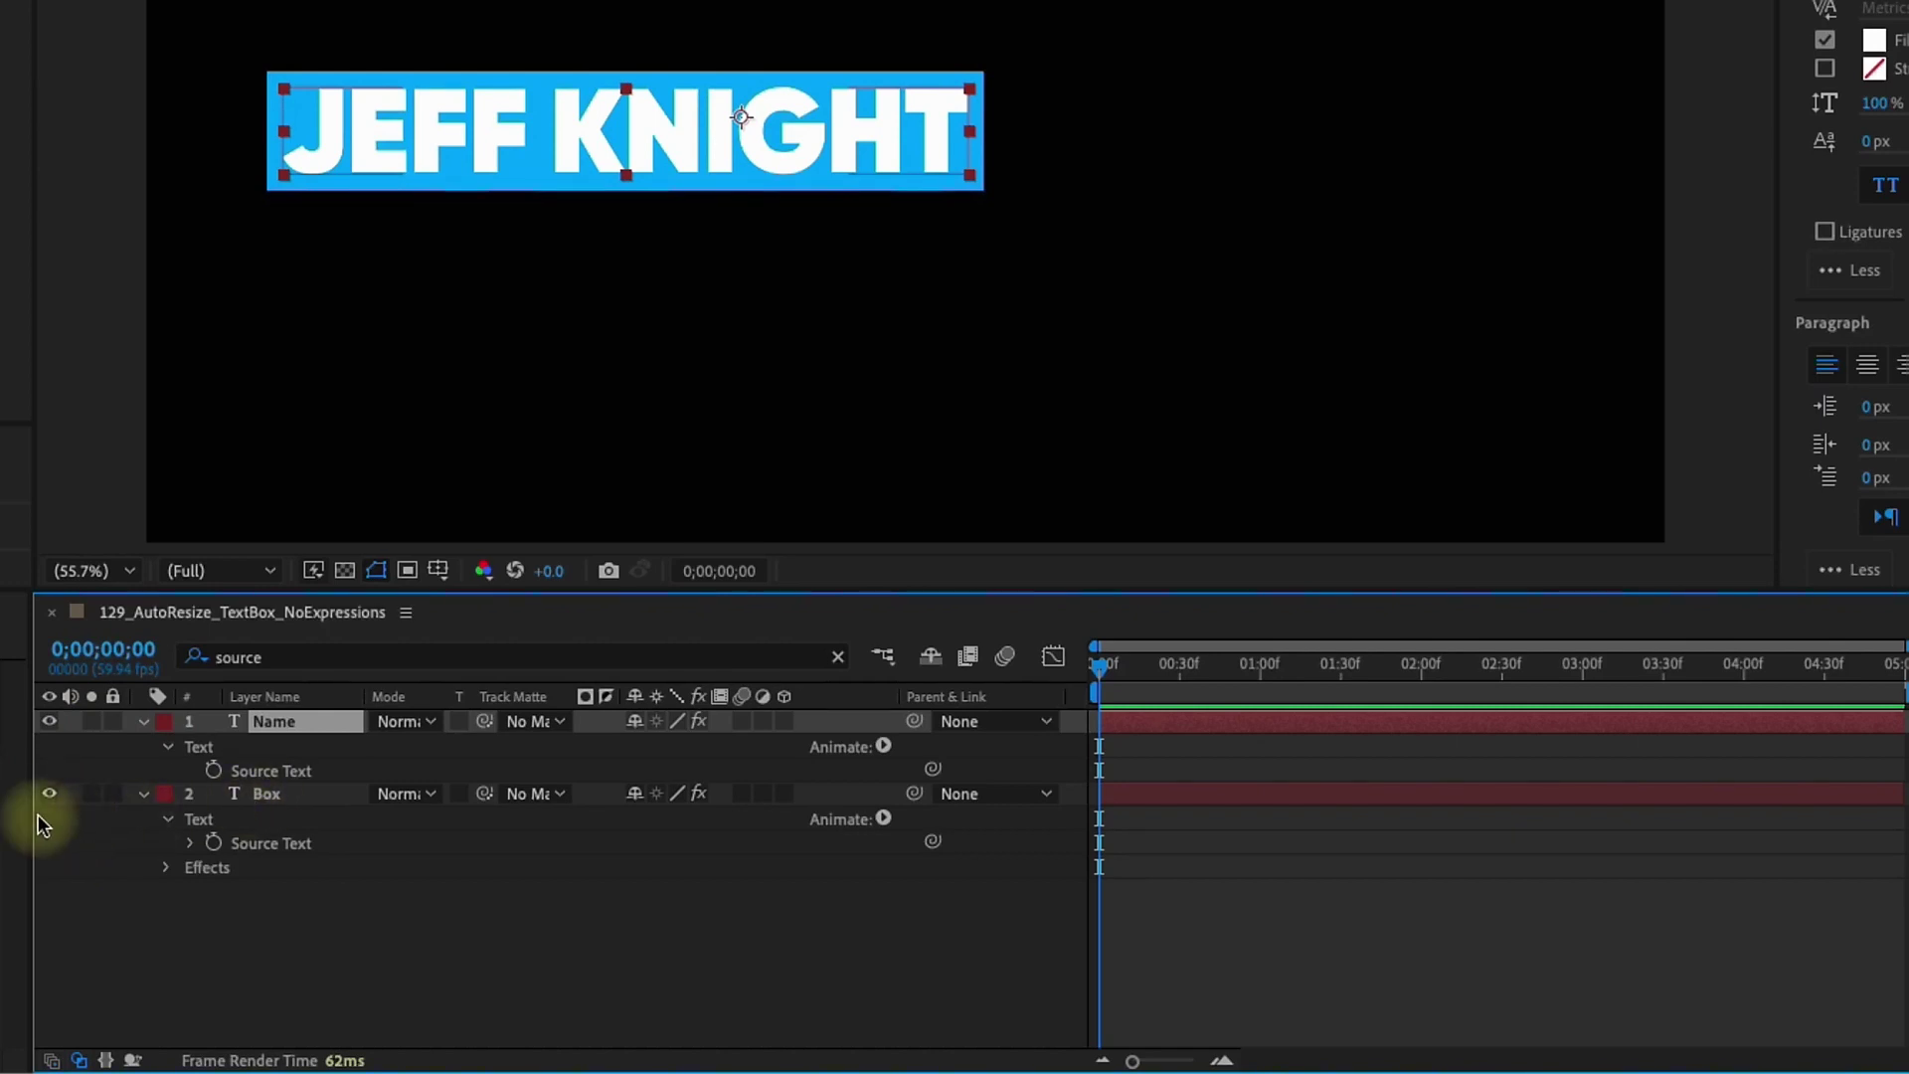
Add a Position animator offset 650 with a Ramp Up selector shape and Ease Low 100%
{"action": "left_click", "coordinate": [883, 746]}
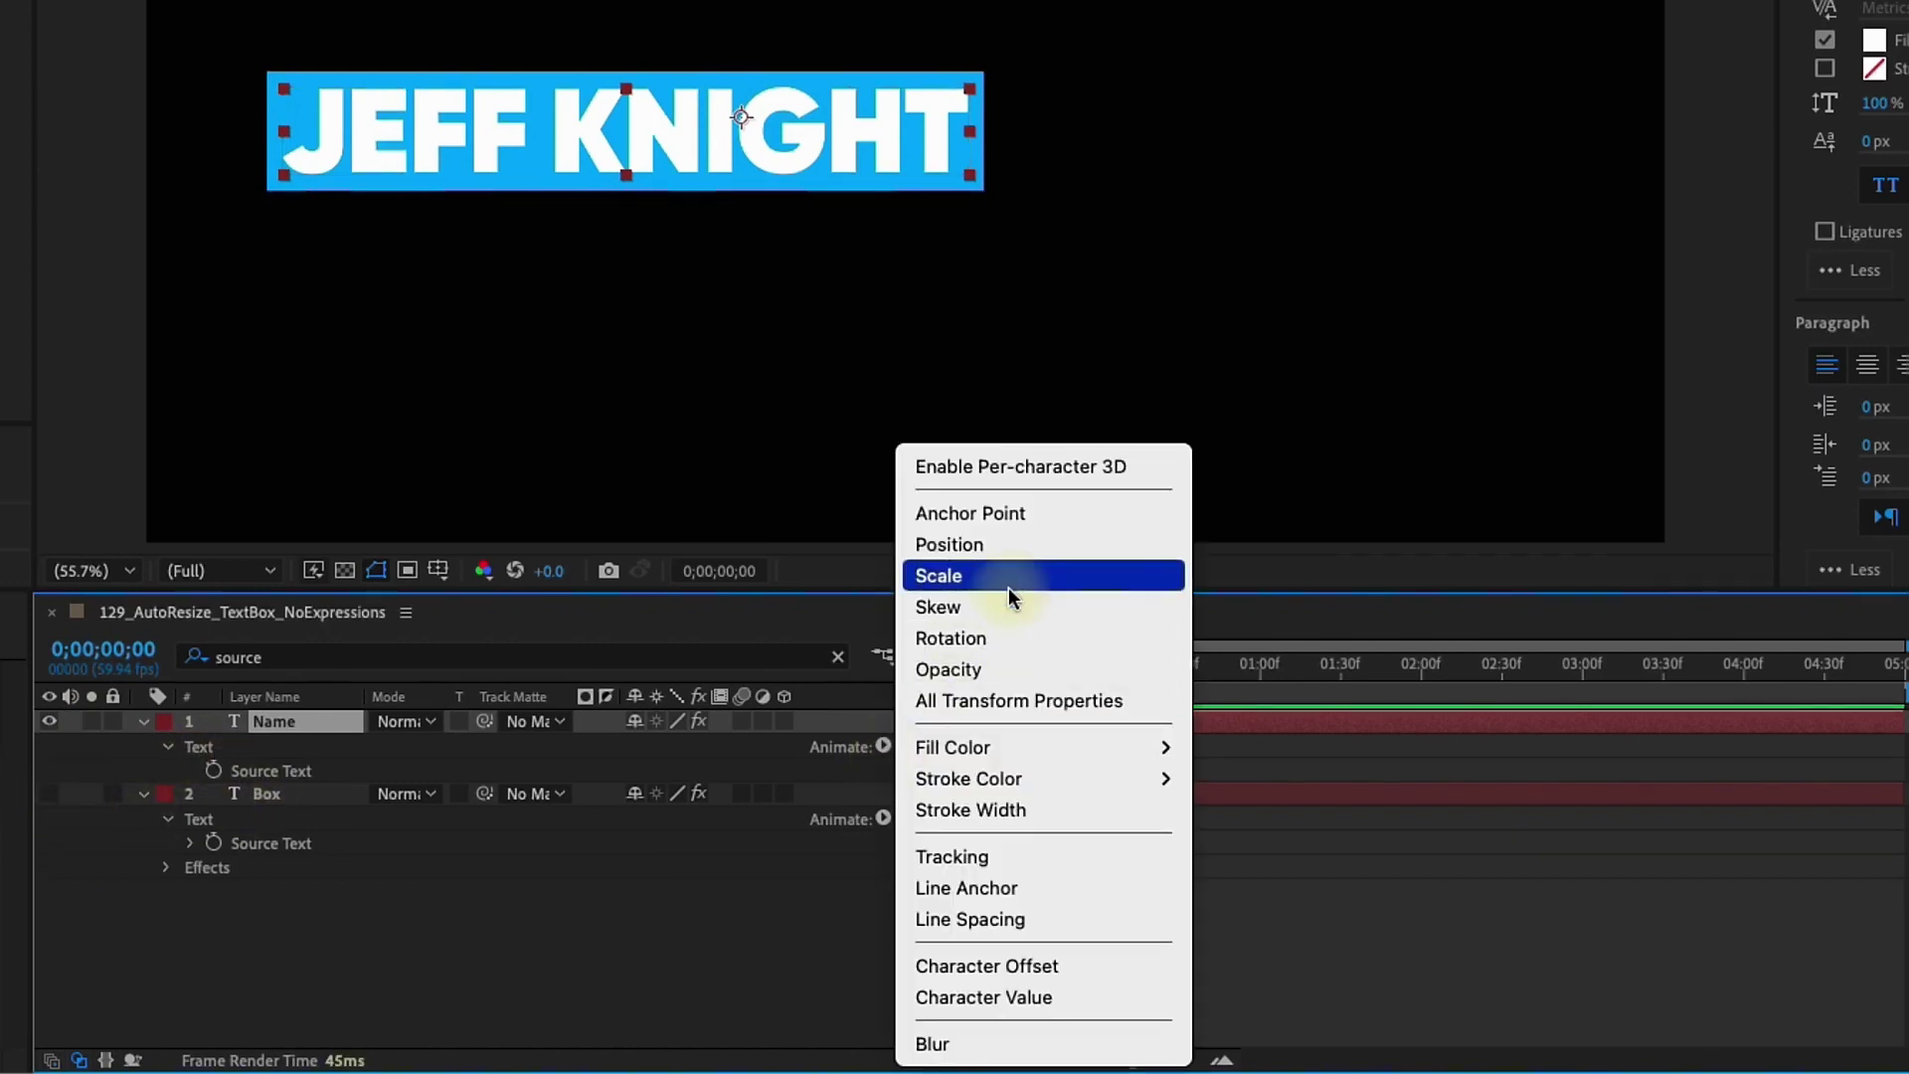
{"action": "left_click", "coordinate": [1035, 542]}
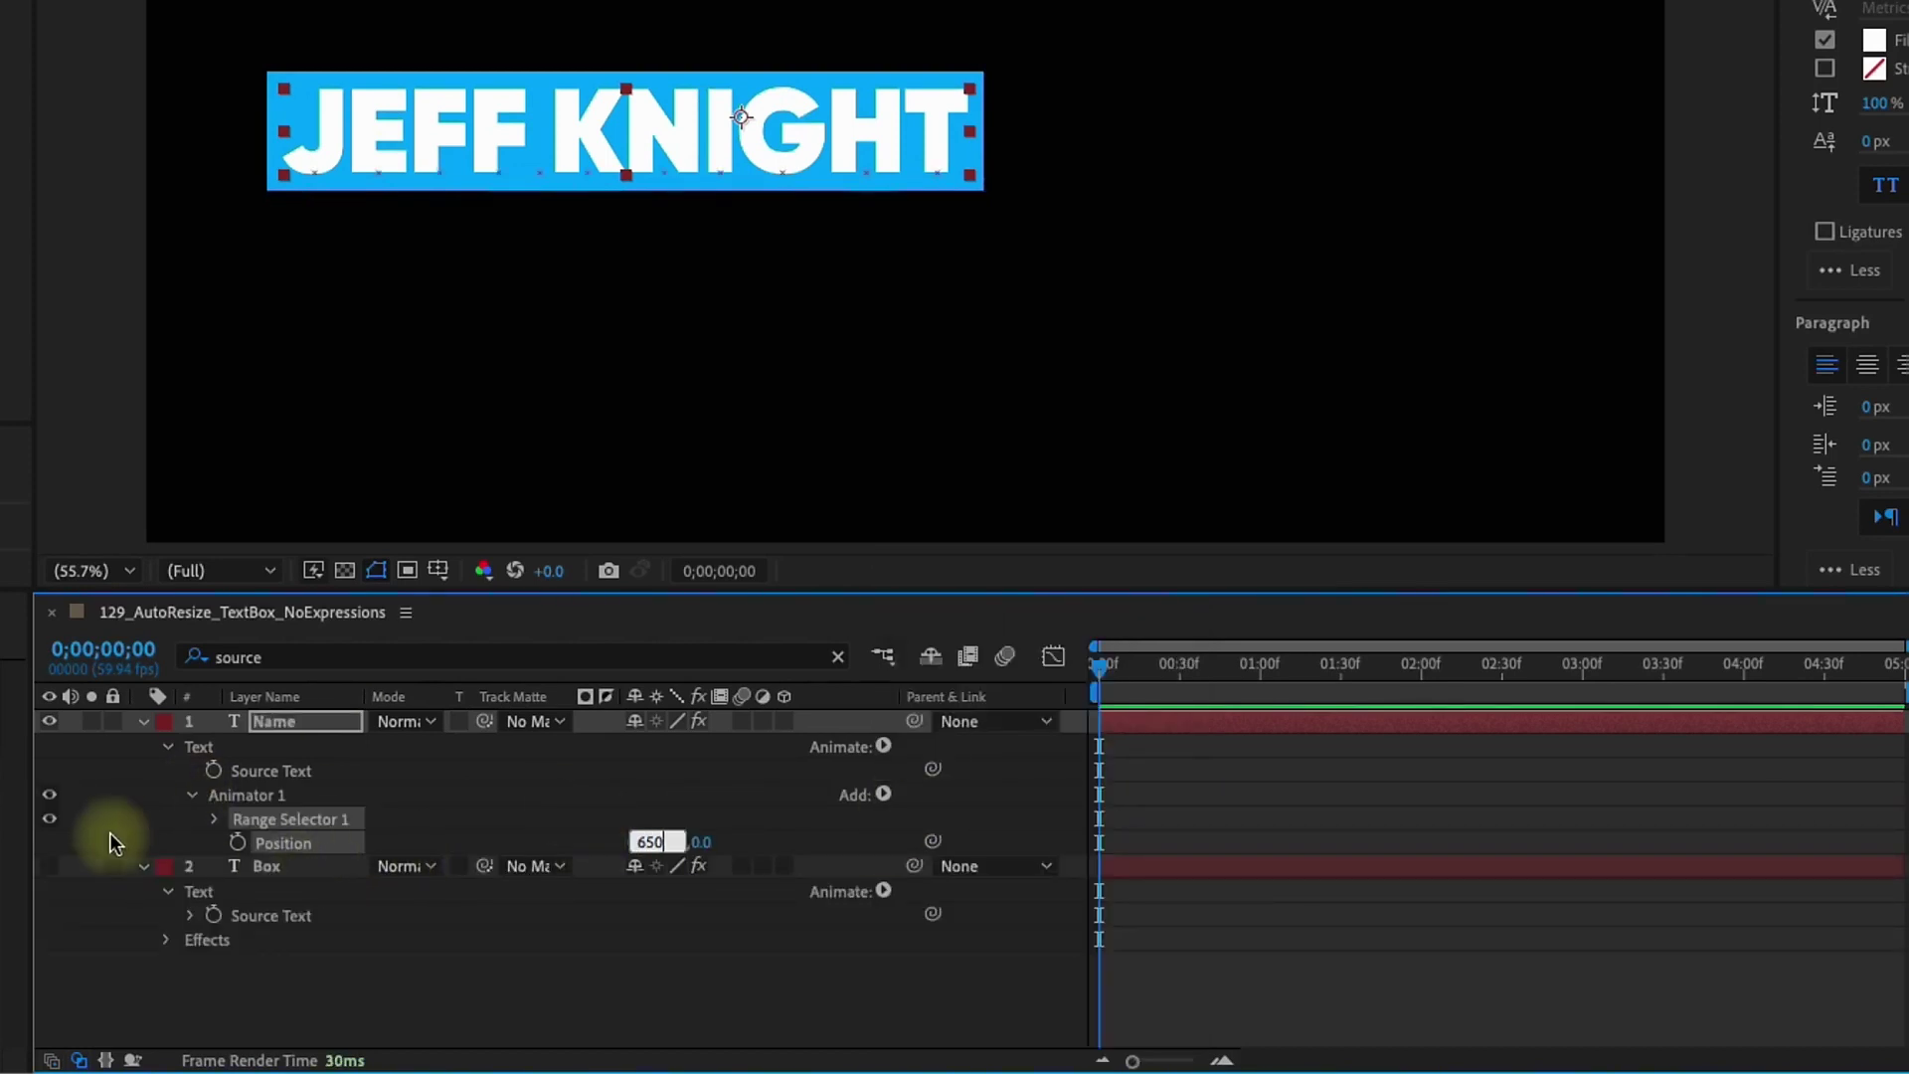
{"action": "key", "text": "Return"}
{"action": "left_click", "coordinate": [215, 820]}
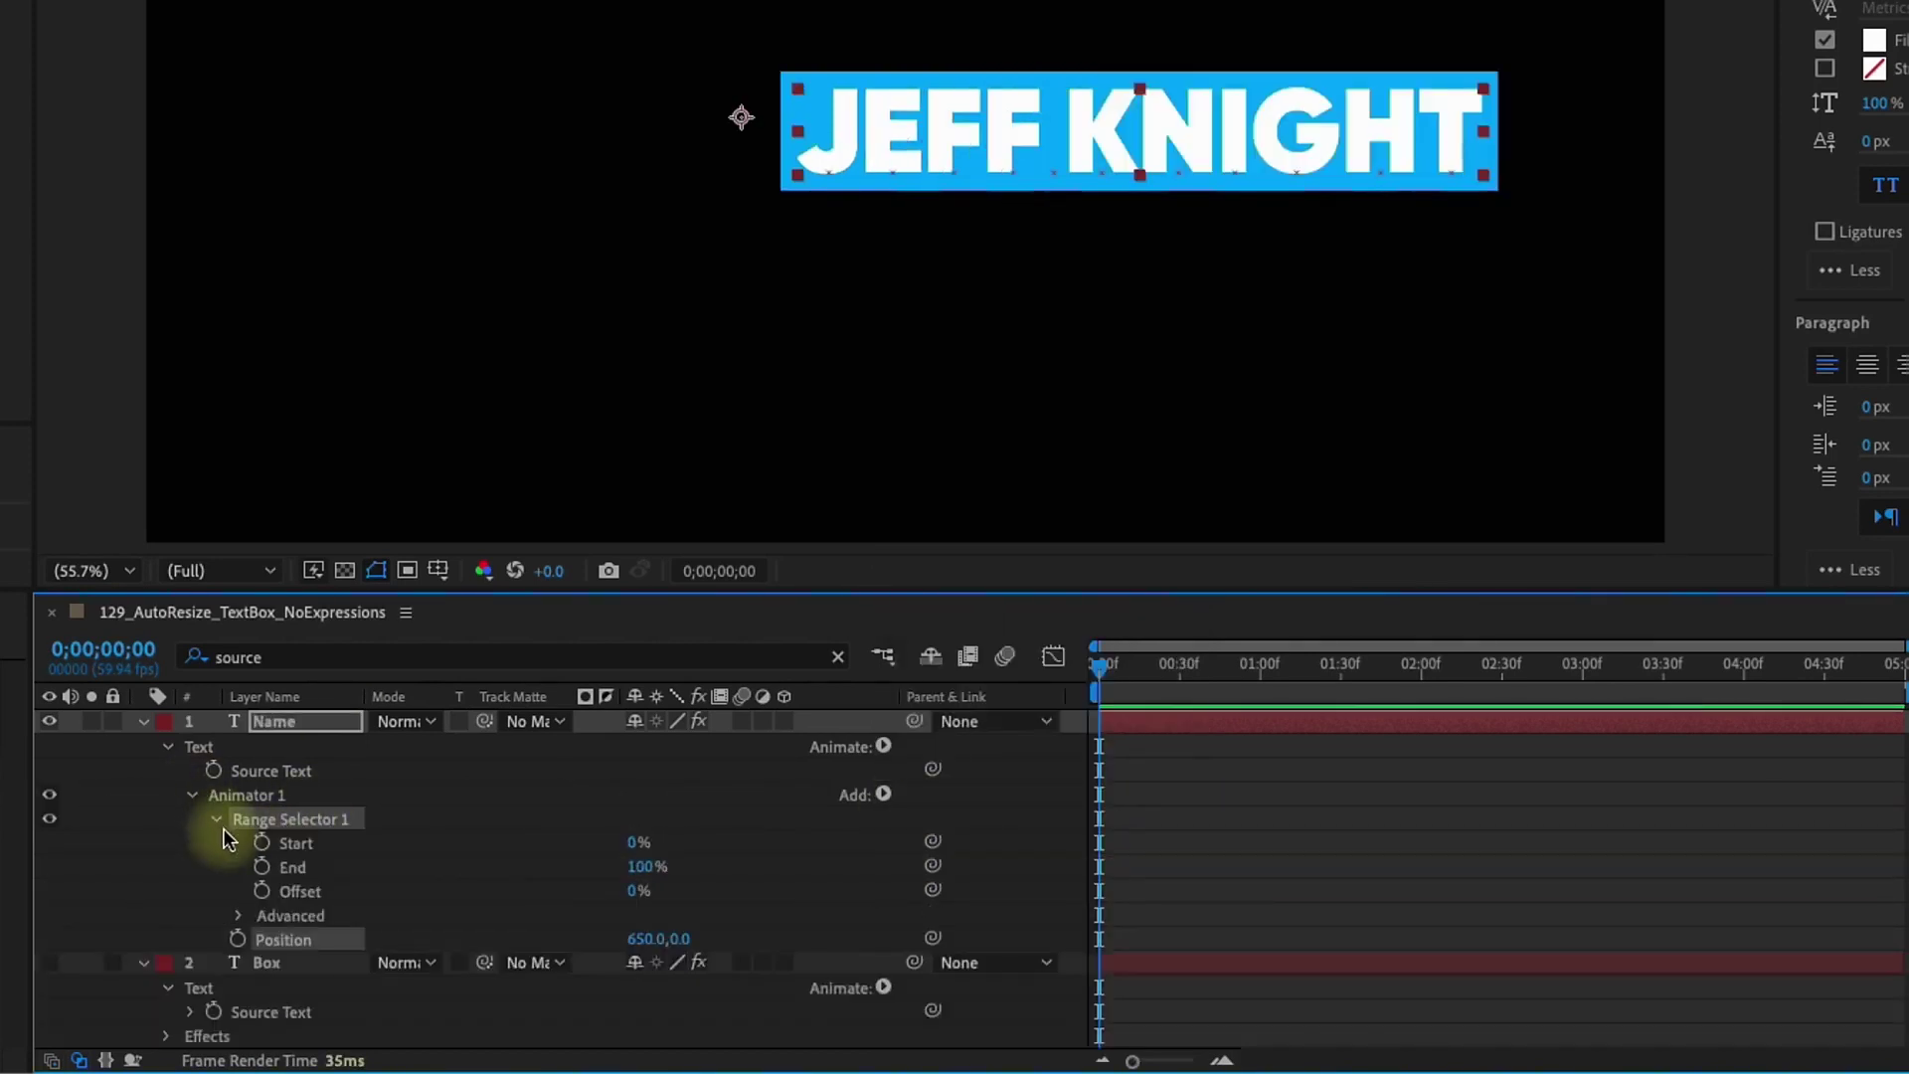
{"action": "left_click", "coordinate": [237, 917]}
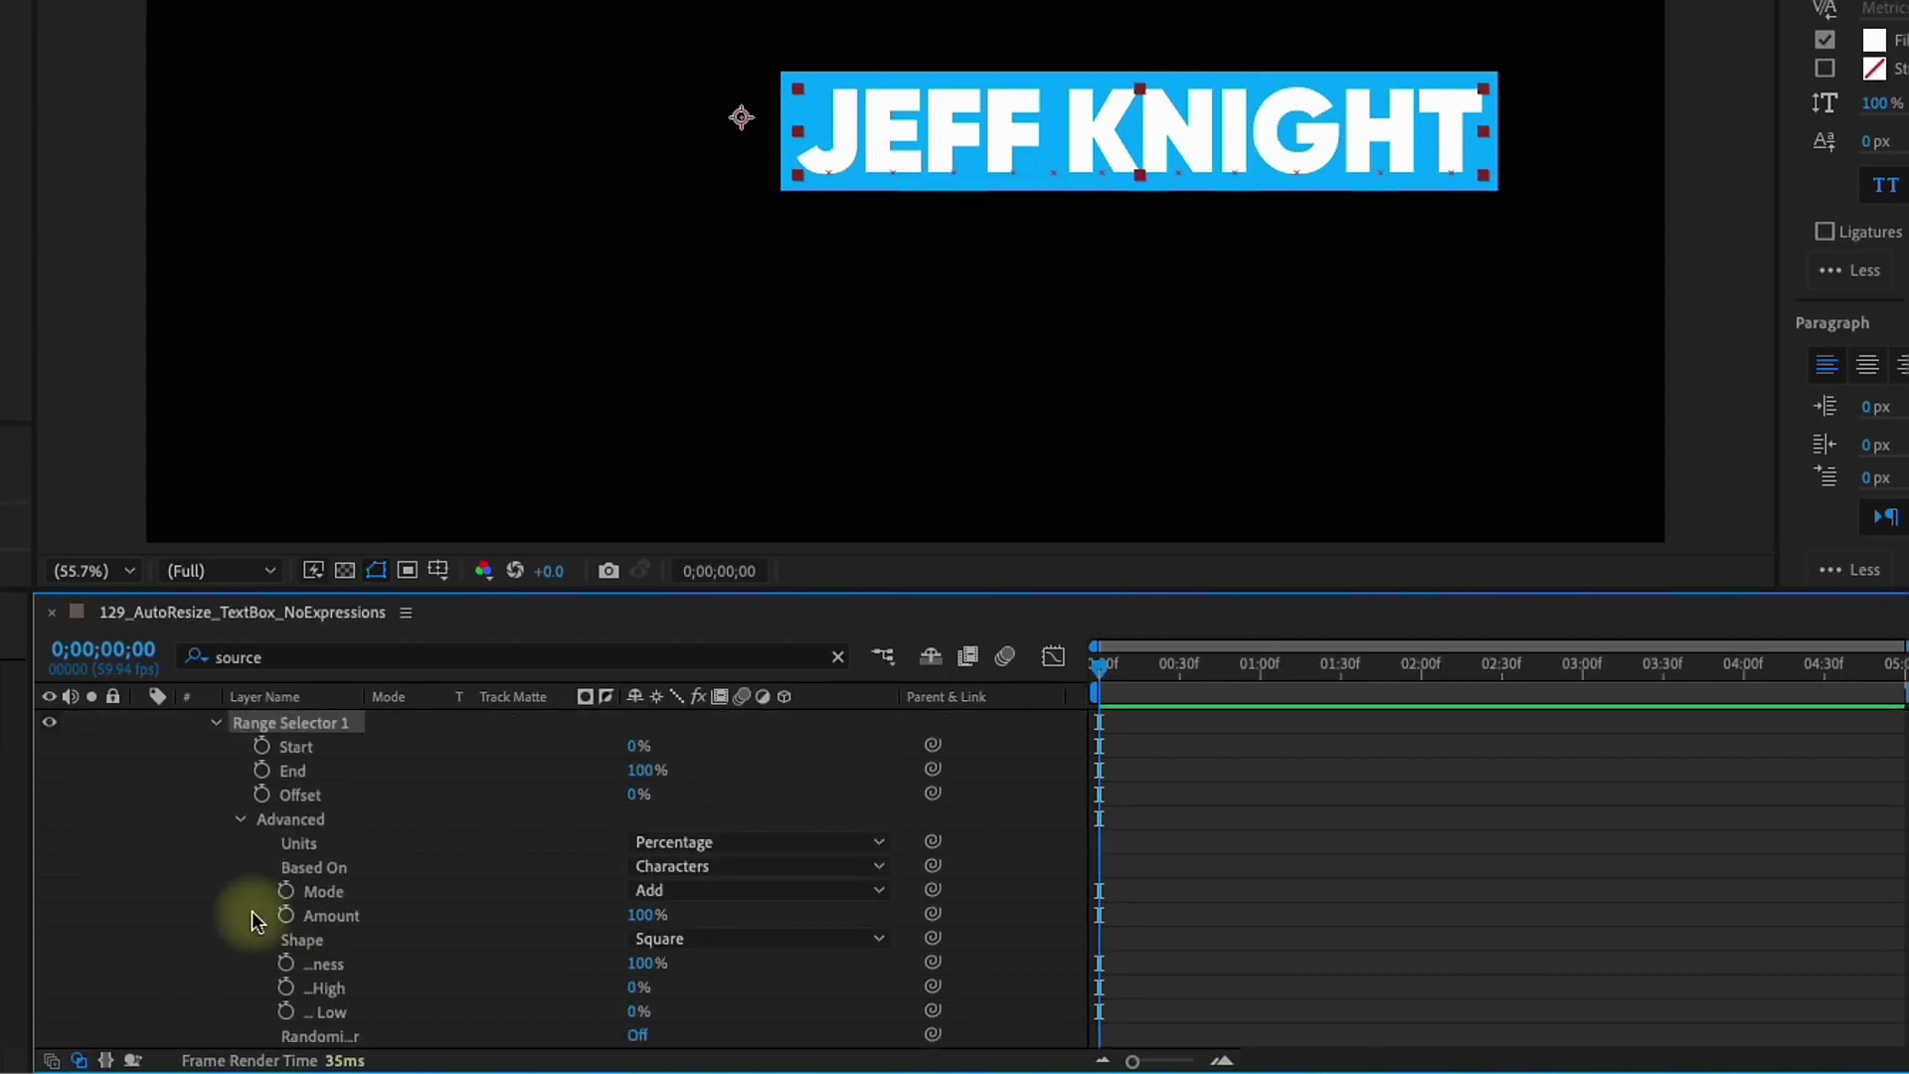
{"action": "left_click", "coordinate": [686, 939]}
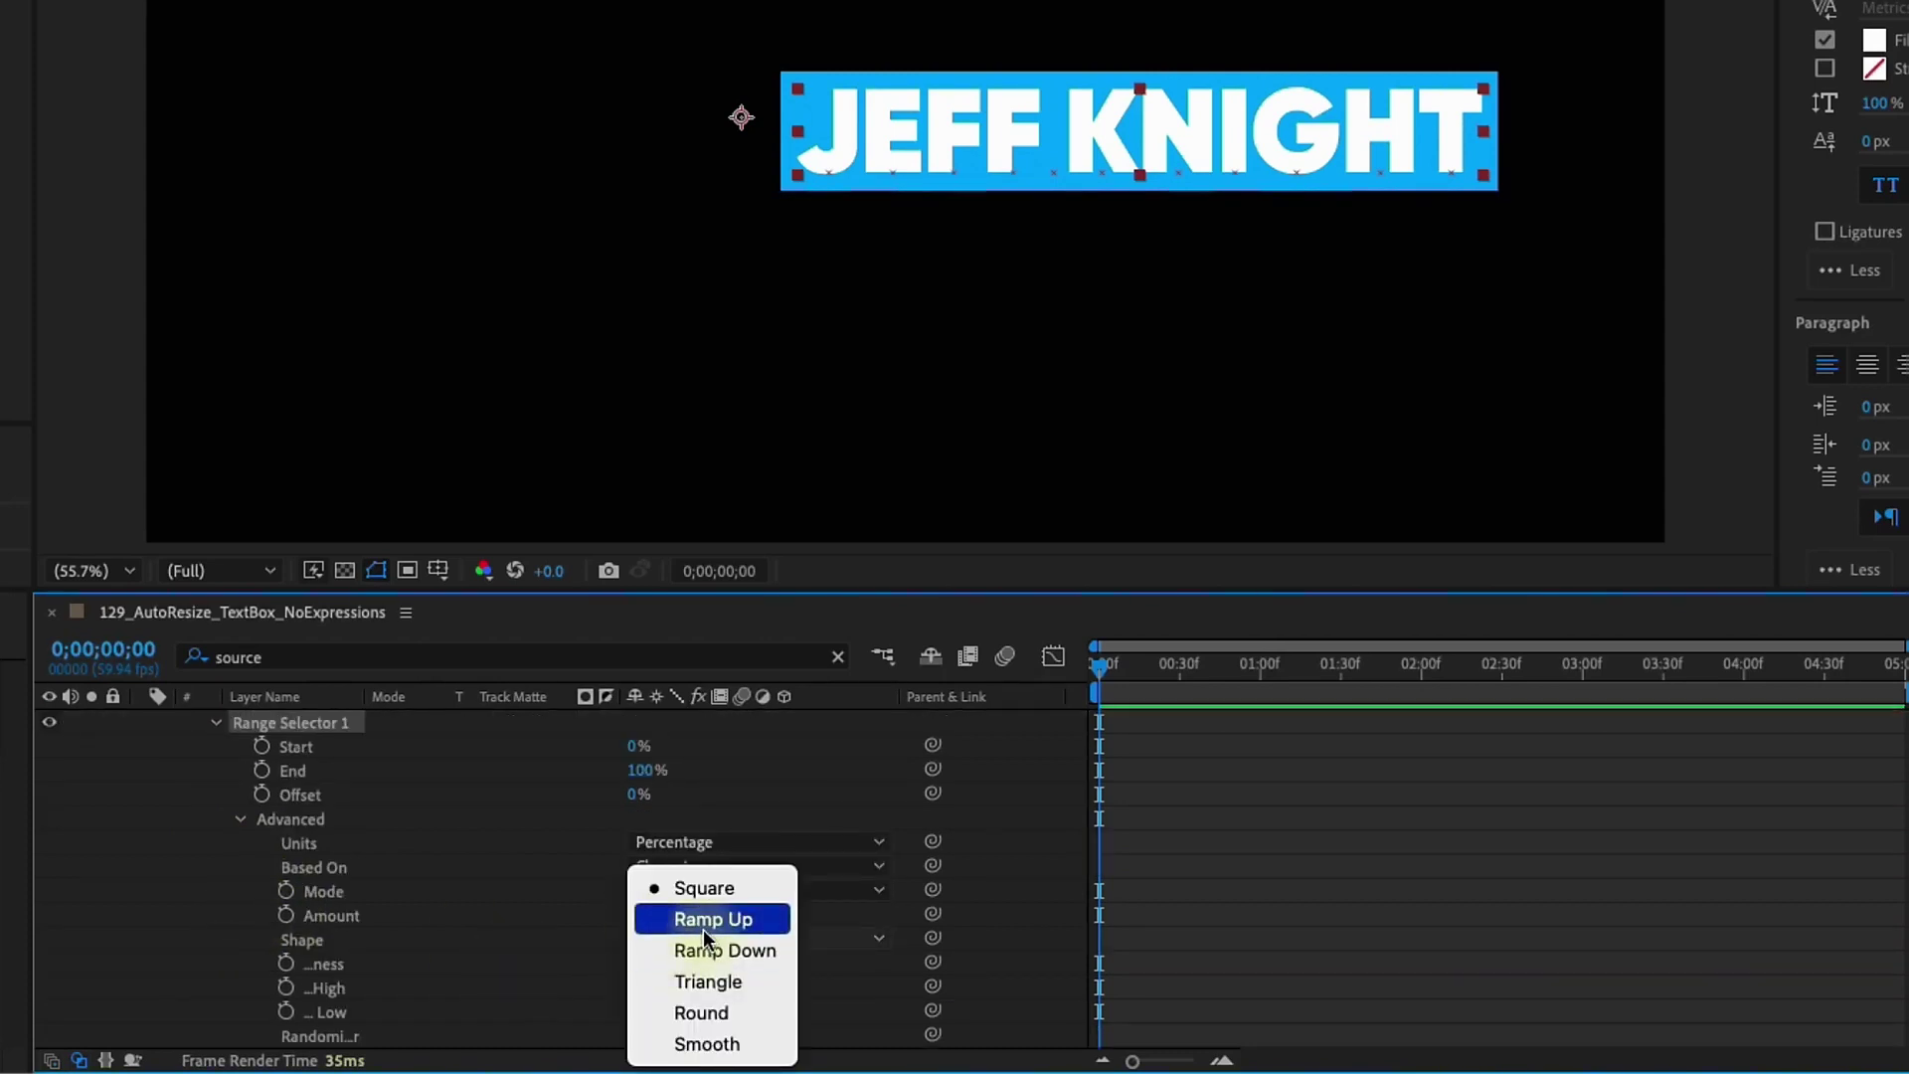
{"action": "left_click", "coordinate": [700, 920]}
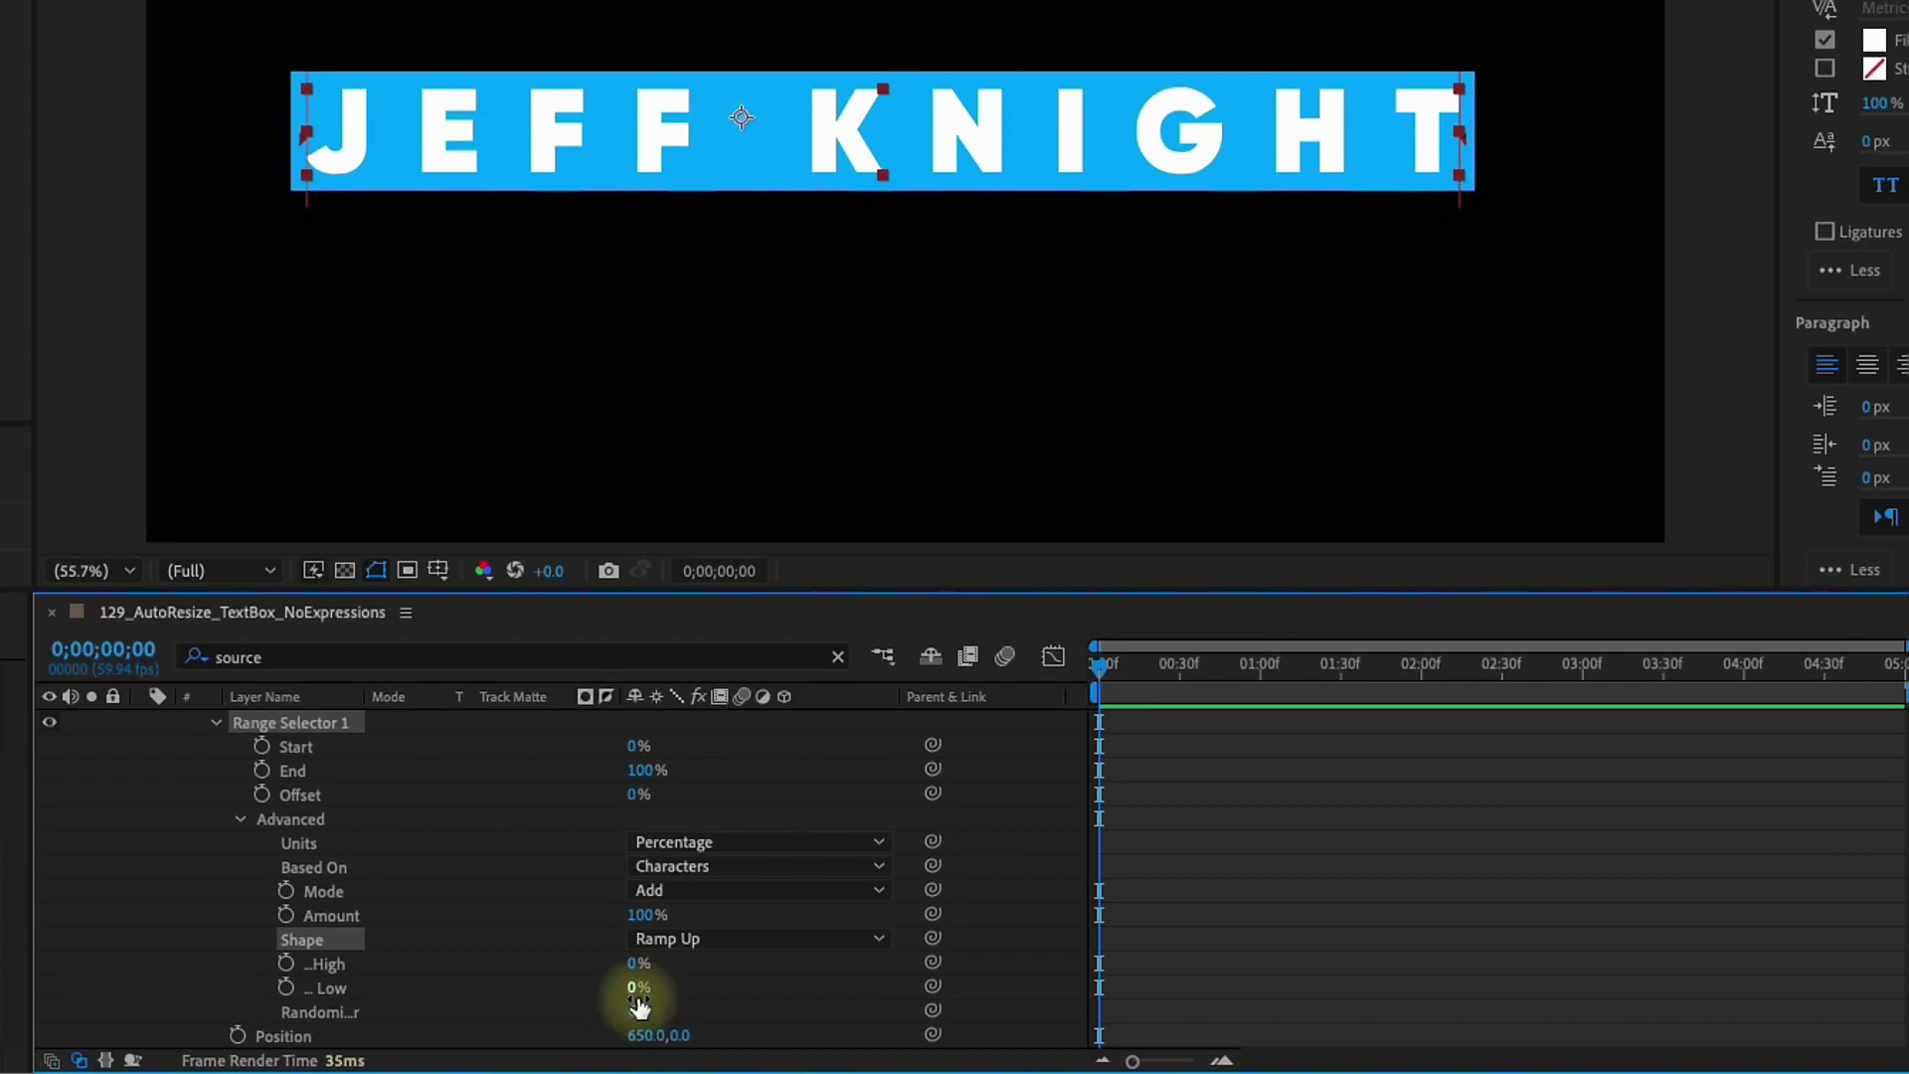
{"action": "left_click_drag", "start_coordinate": [640, 991], "coordinate": [1087, 959]}
Keyframe the range selector Offset from -100% at frame 0 to 100% at about 30f
{"action": "left_click", "coordinate": [492, 799]}
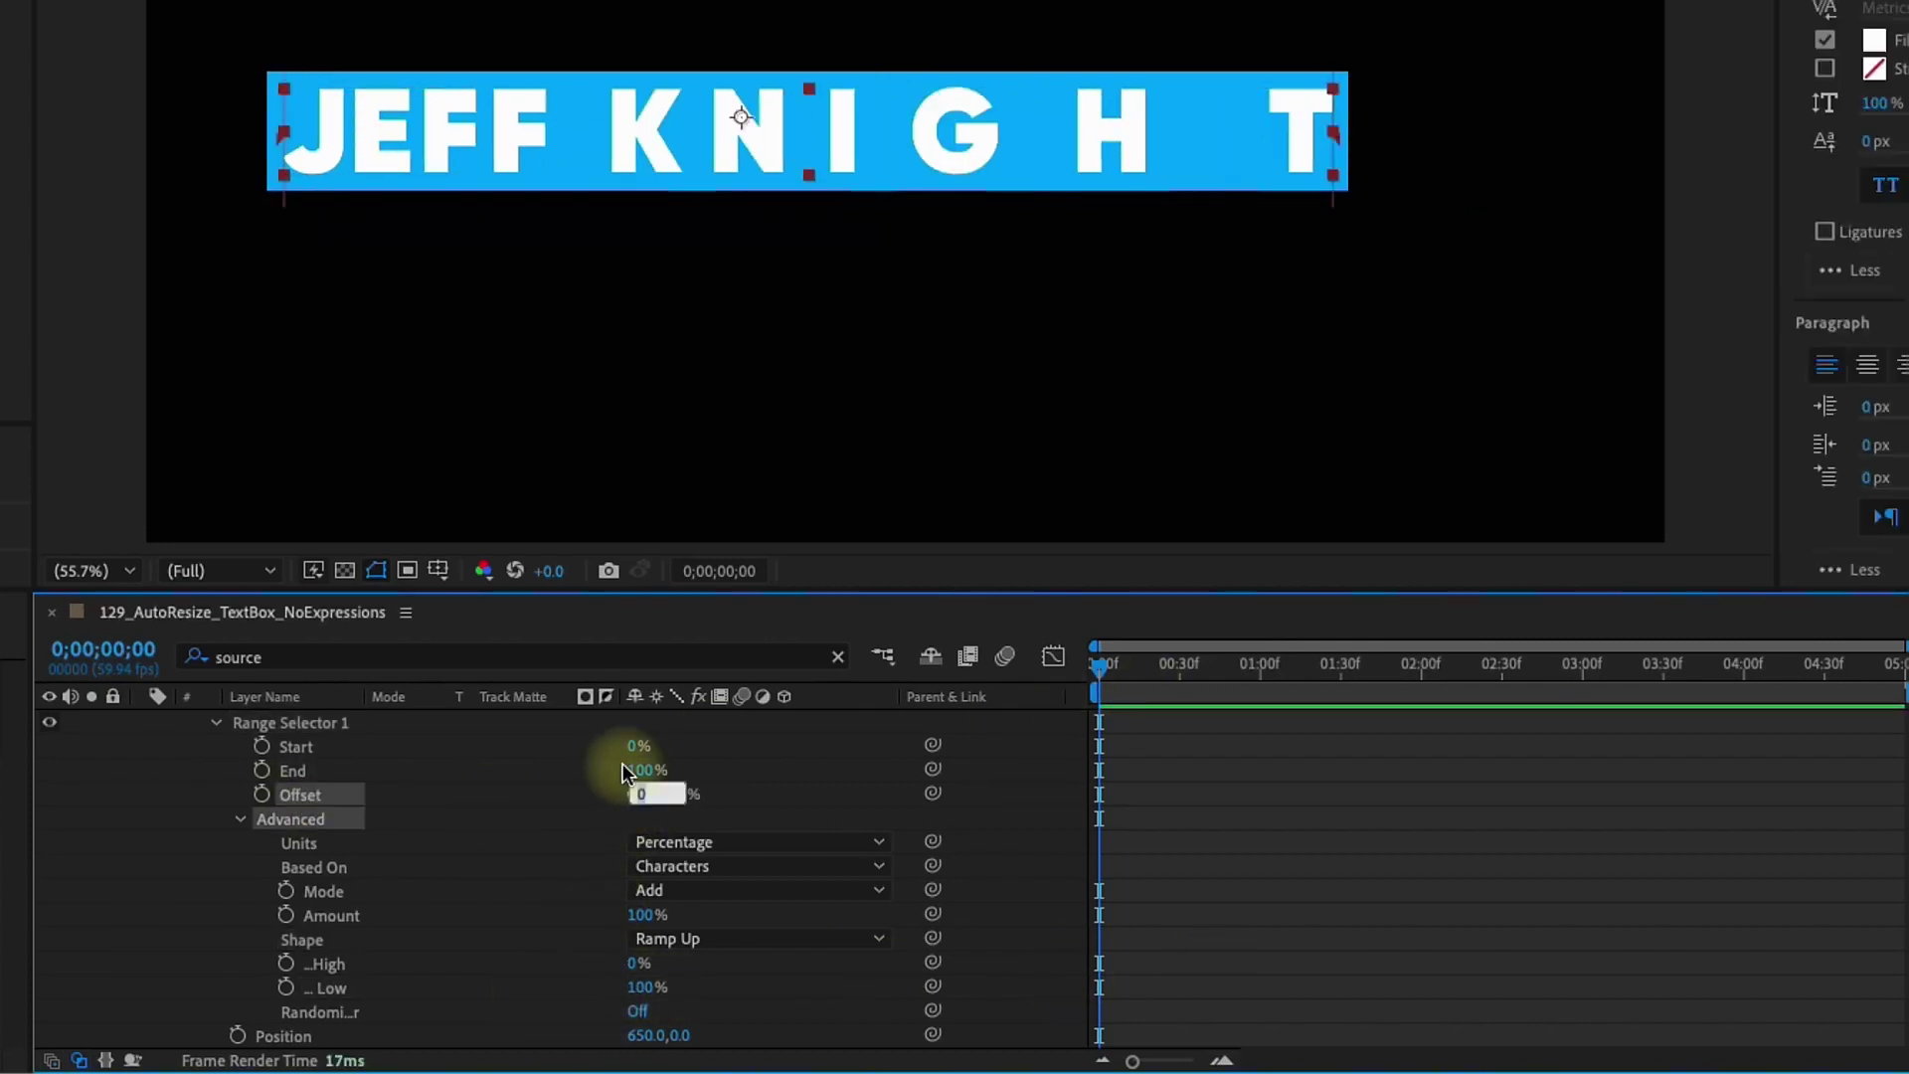
{"action": "type", "text": "-100"}
{"action": "key", "text": "Return"}
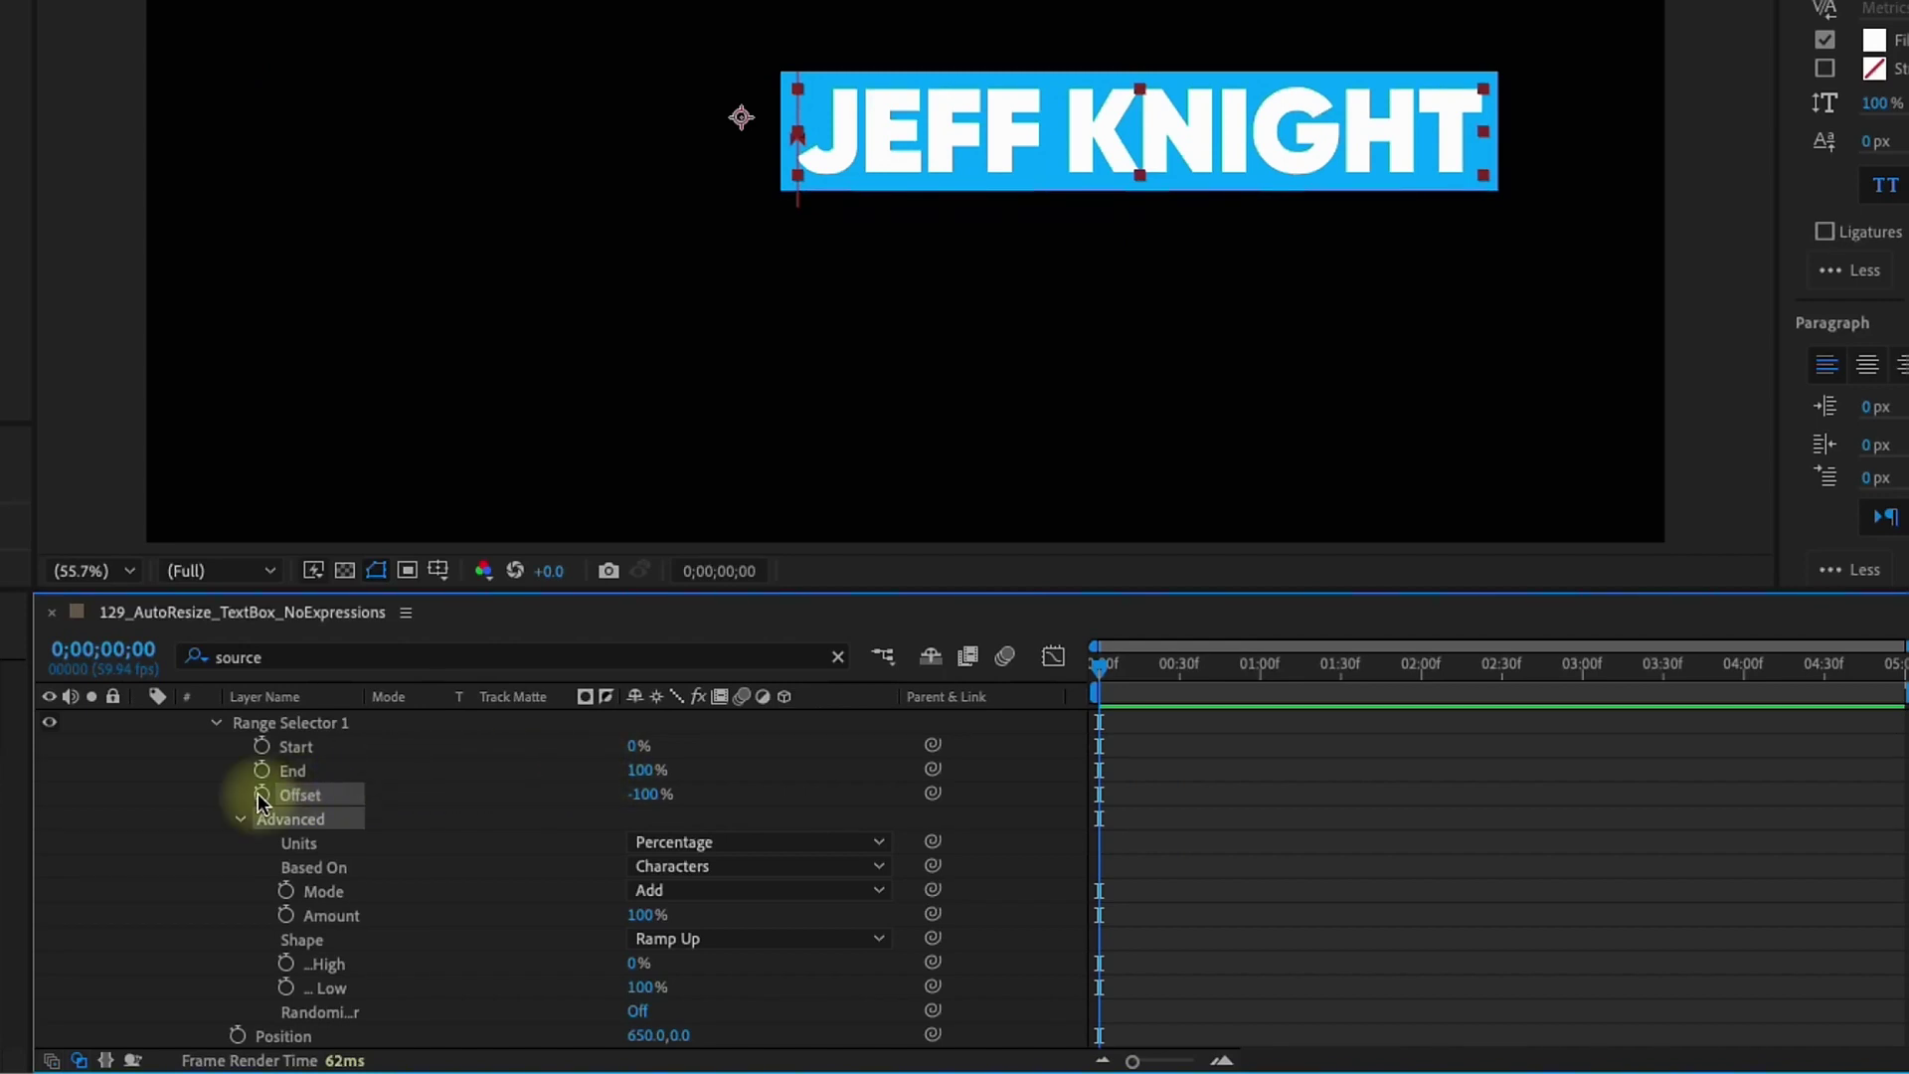
{"action": "left_click", "coordinate": [261, 796]}
{"action": "left_click_drag", "start_coordinate": [1166, 674], "coordinate": [1143, 676]}
{"action": "left_click_drag", "start_coordinate": [639, 793], "coordinate": [706, 794]}
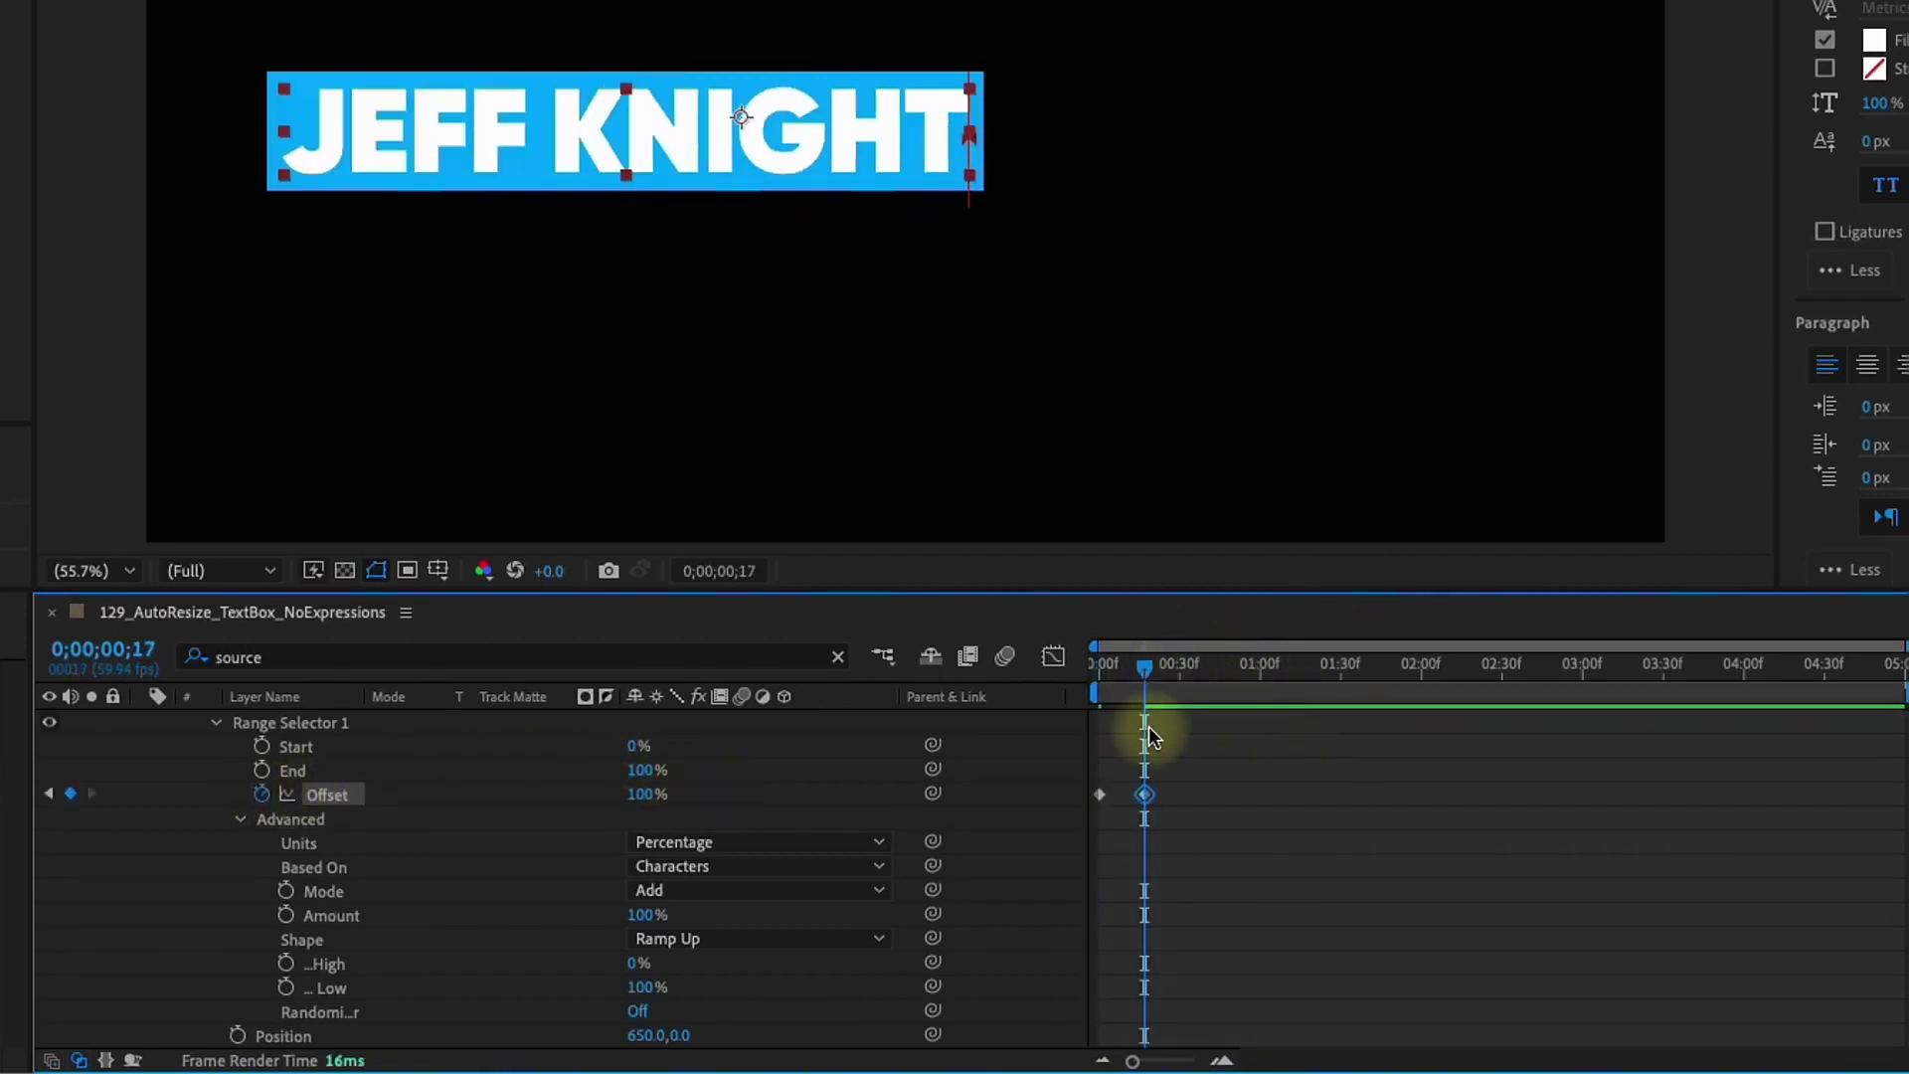
{"action": "key", "text": "Home"}
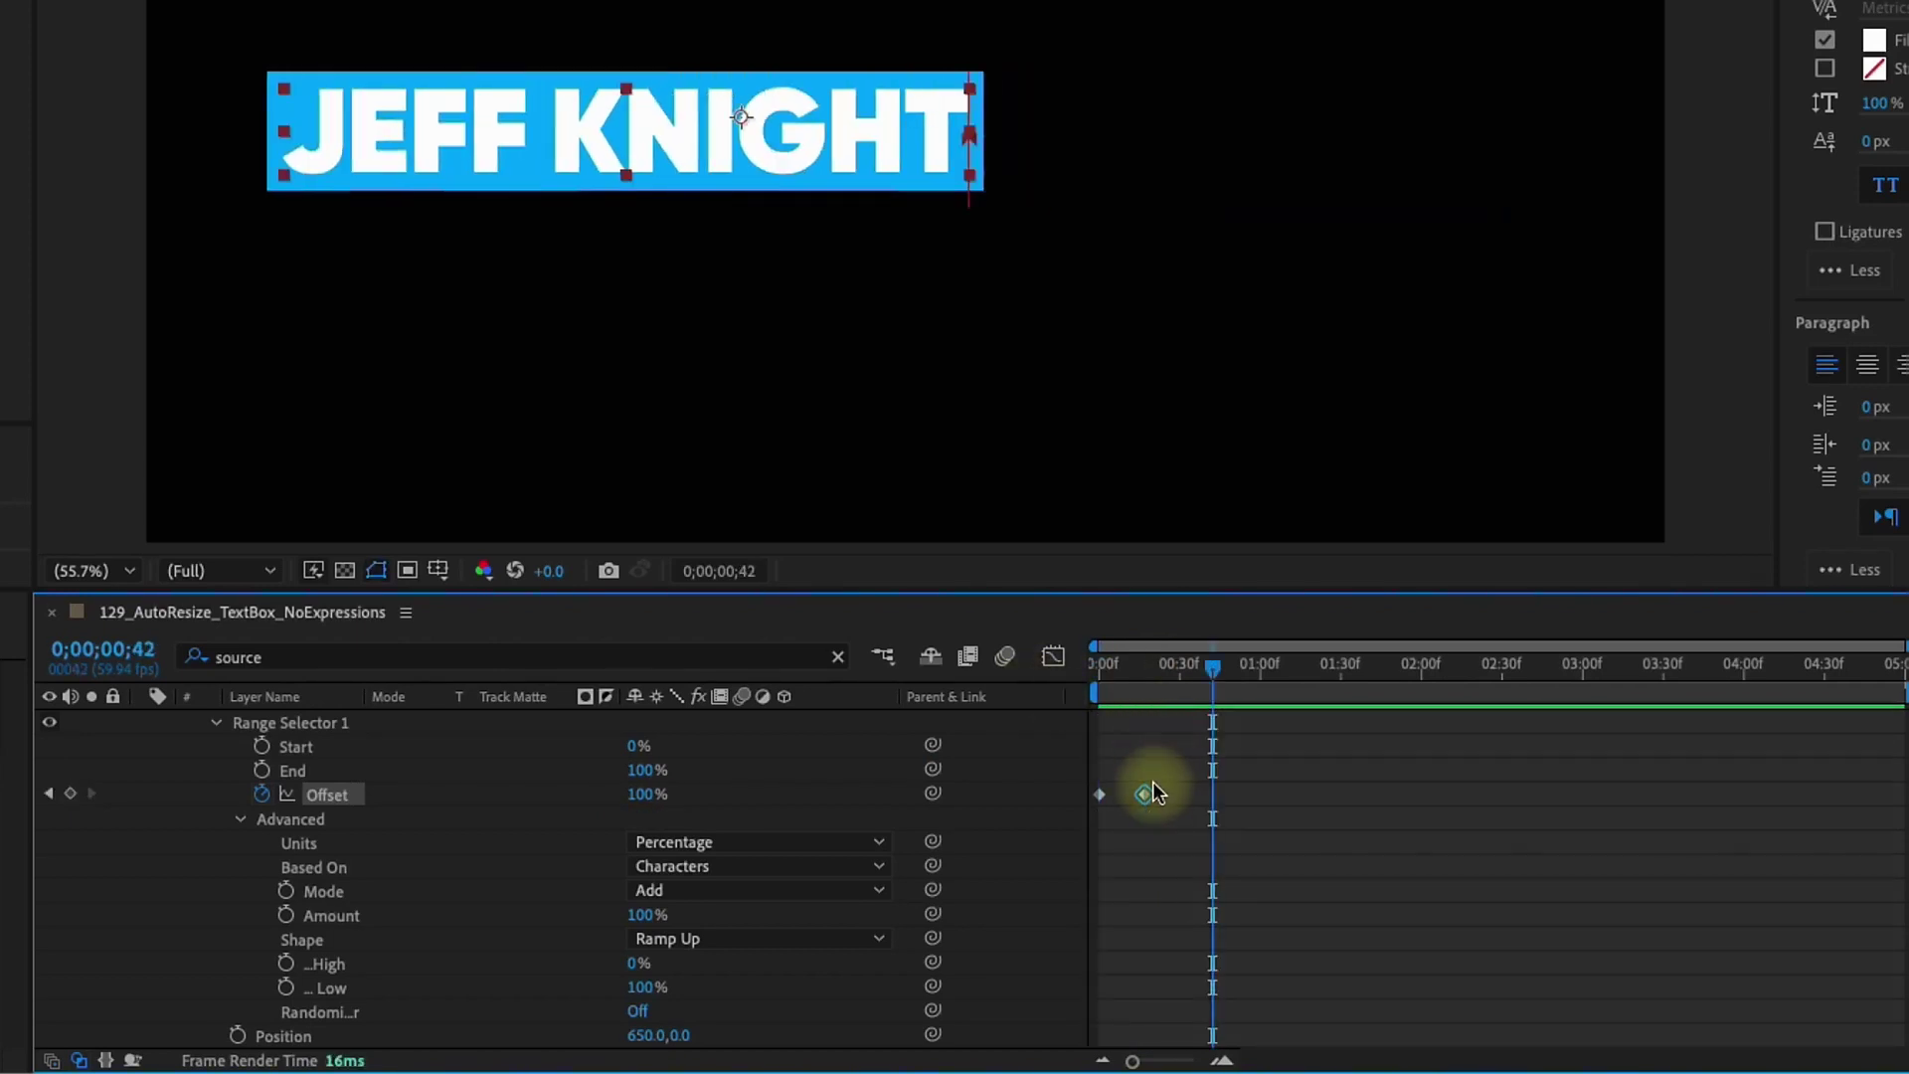
{"action": "left_click_drag", "start_coordinate": [1144, 794], "coordinate": [1181, 793]}
{"action": "key", "text": "space"}
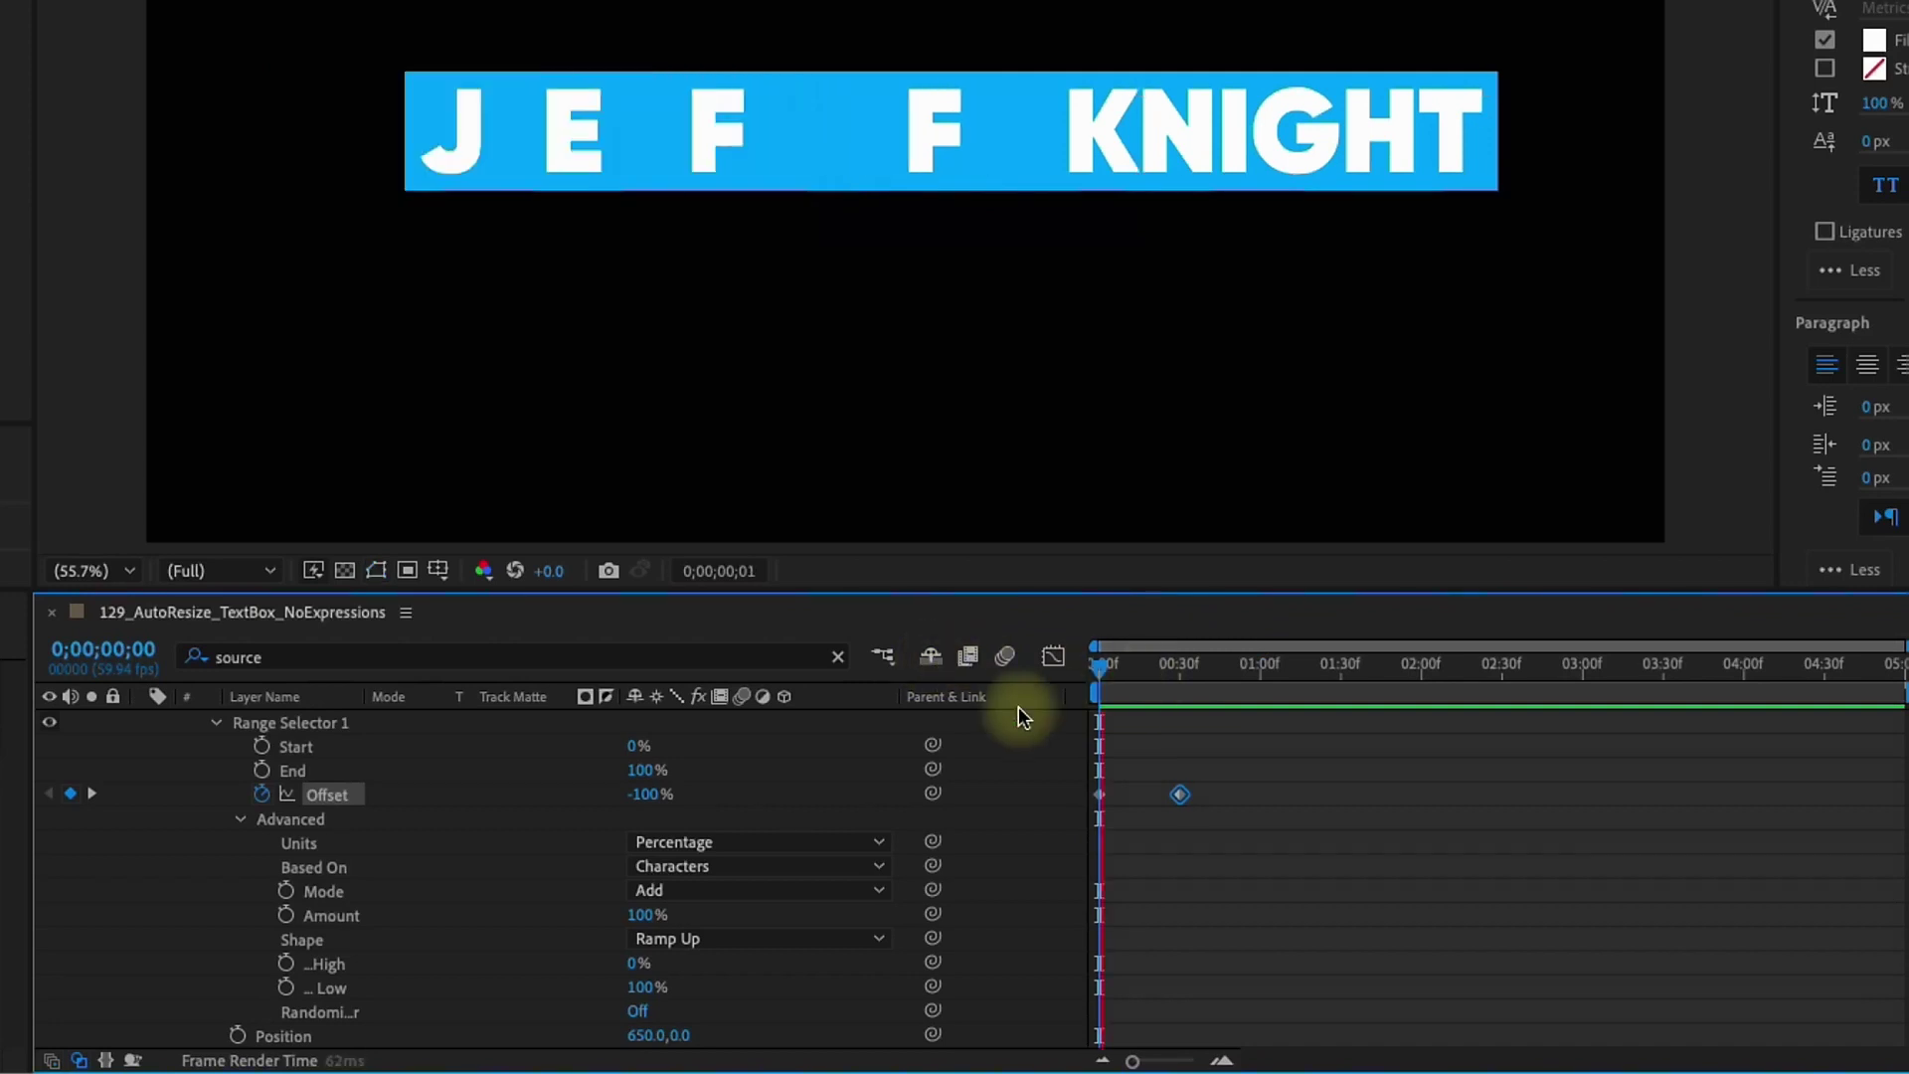
Add Opacity at 0% to the animator and scrub to check the letters fade in
{"action": "scroll", "coordinate": [645, 795], "scroll_direction": "up", "scroll_amount": 2}
{"action": "left_click", "coordinate": [883, 776]}
{"action": "mouse_move", "coordinate": [929, 777]}
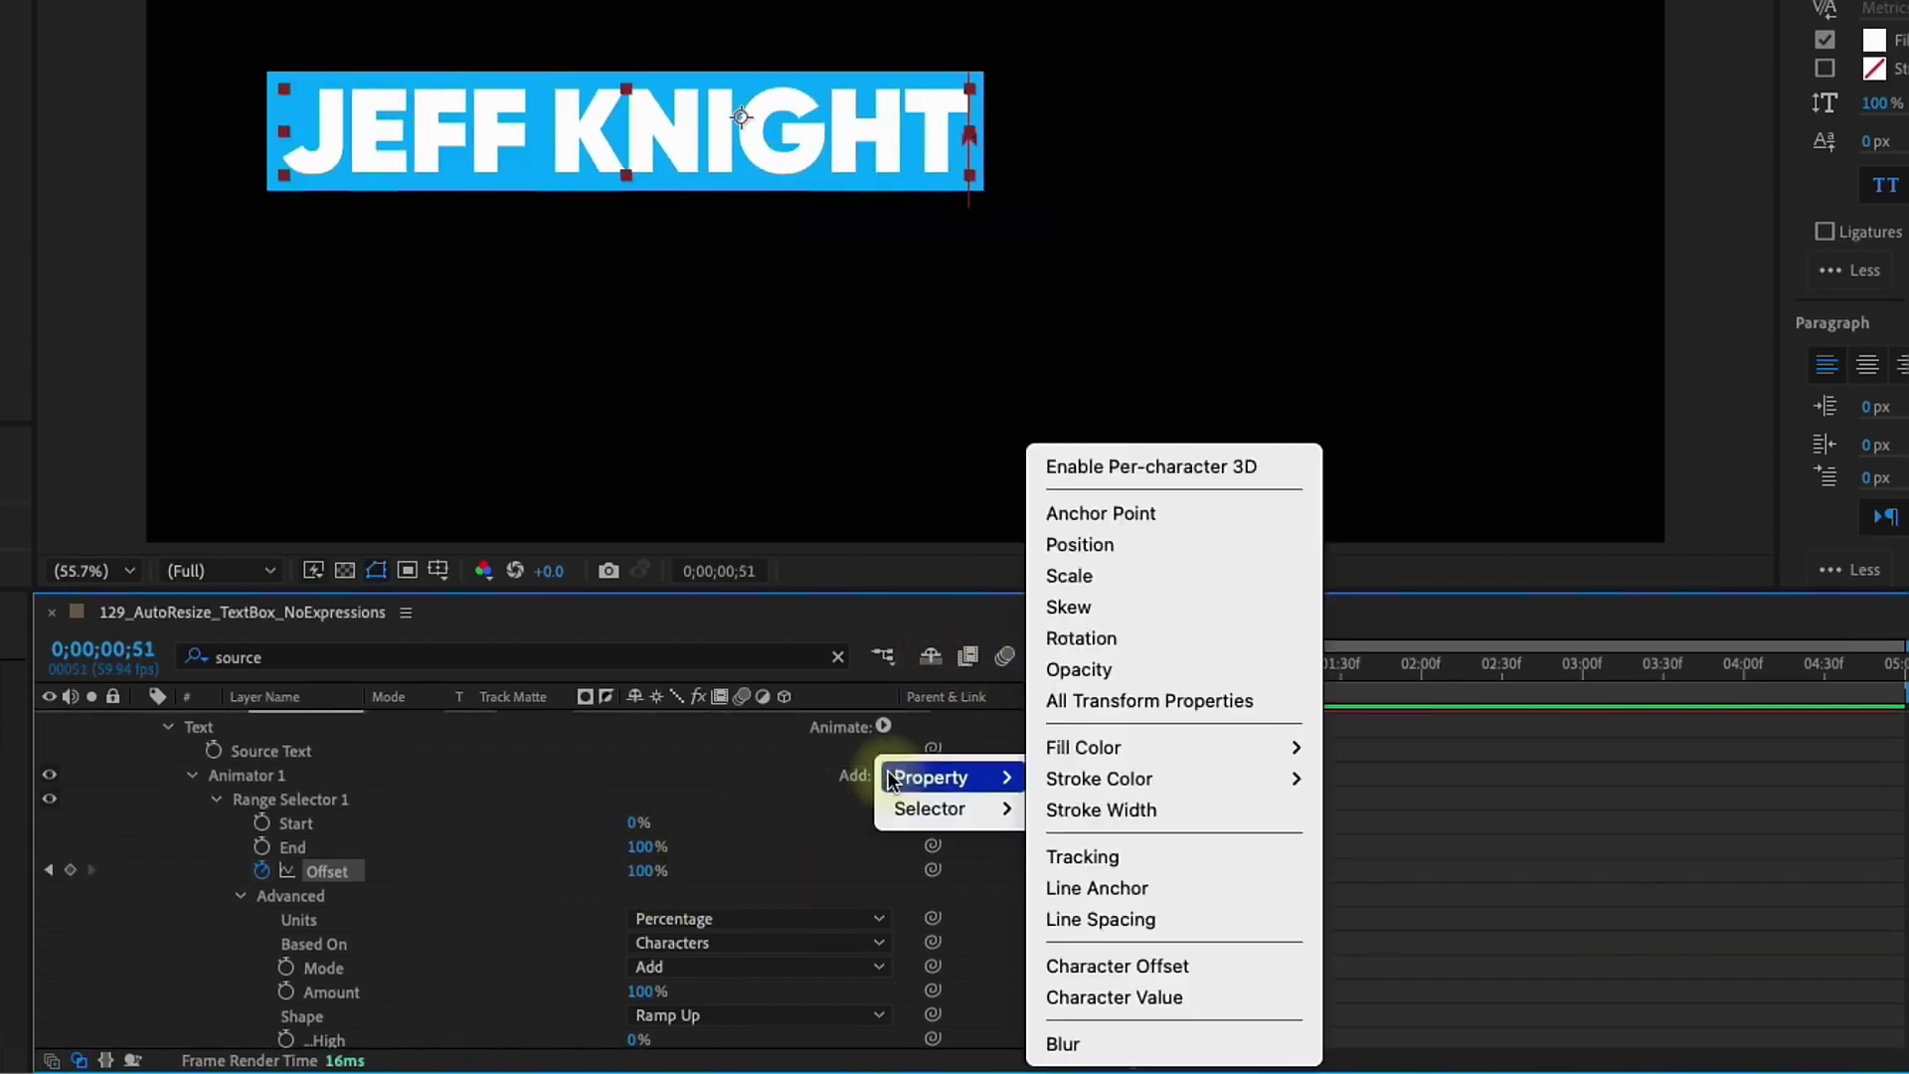
{"action": "left_click", "coordinate": [1107, 674]}
{"action": "scroll", "coordinate": [358, 975], "scroll_direction": "down", "scroll_amount": 2}
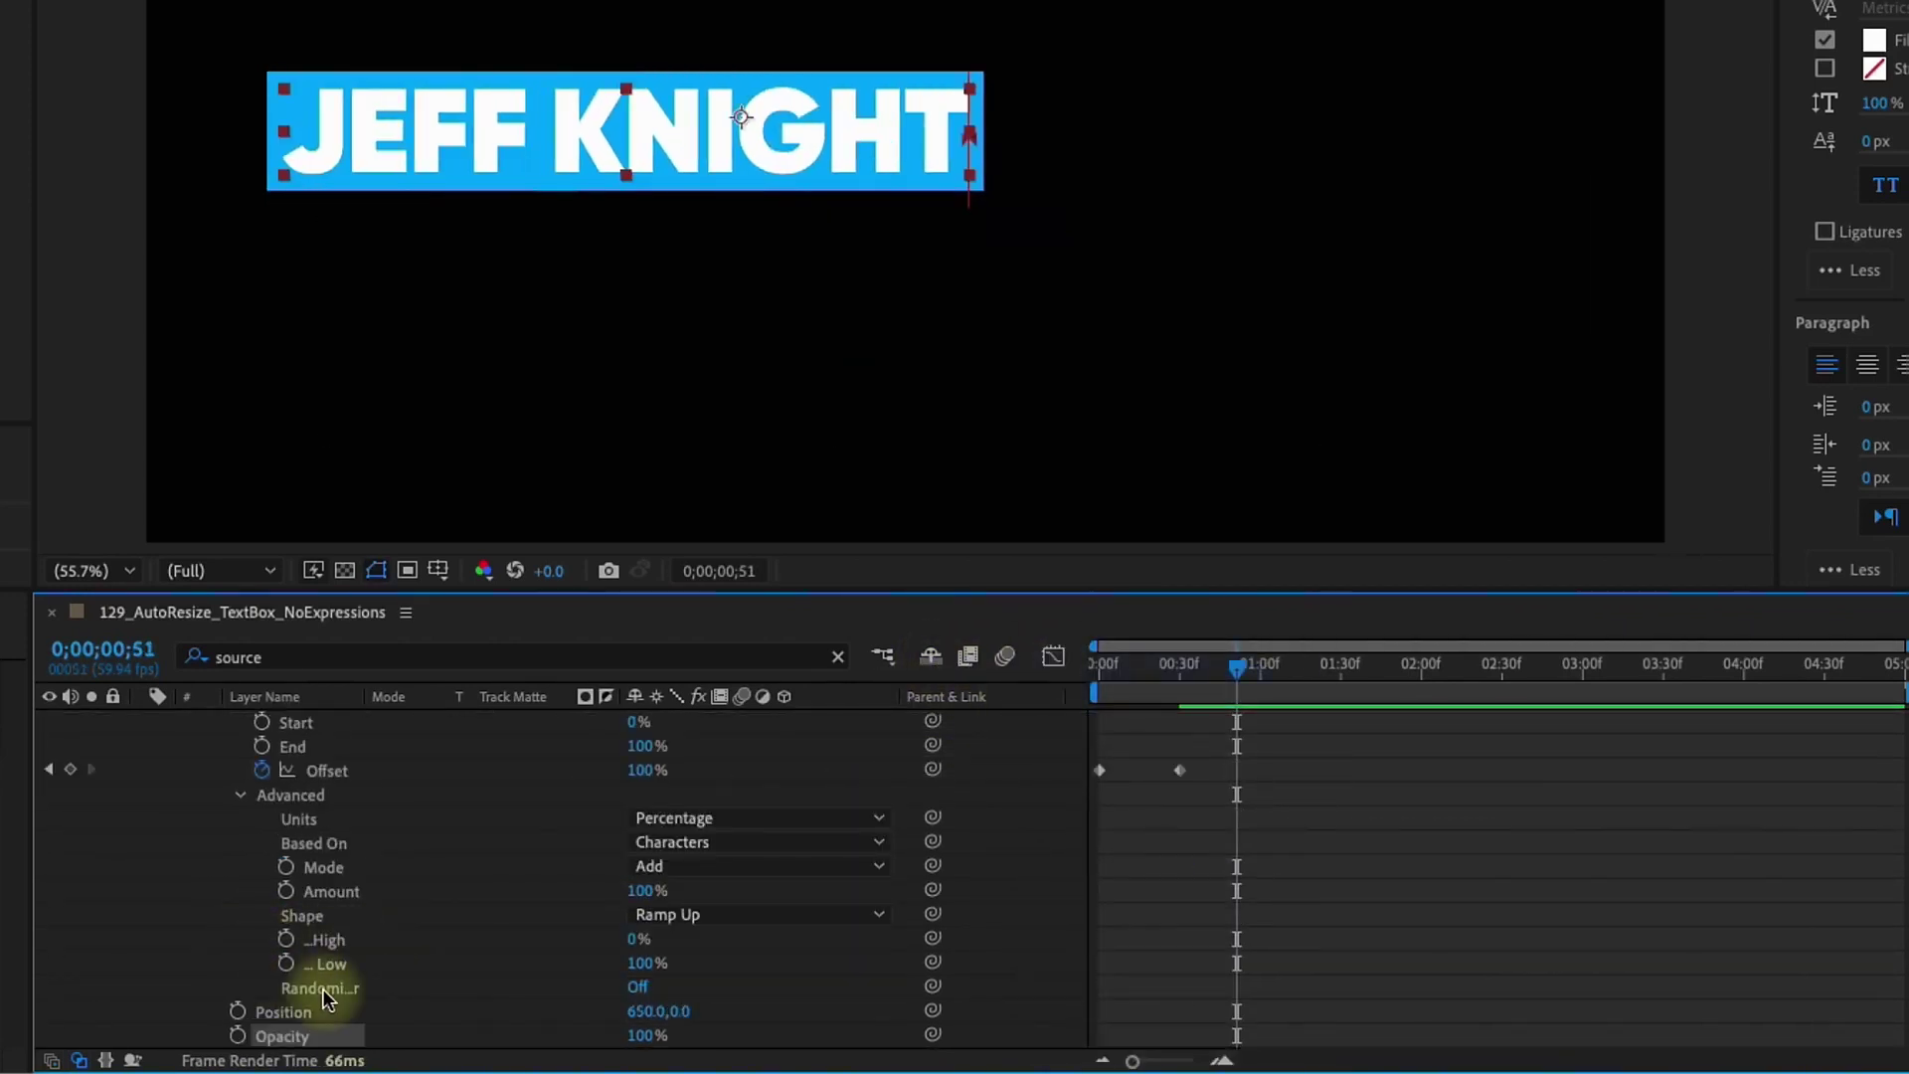
{"action": "left_click_drag", "start_coordinate": [1151, 690], "coordinate": [922, 668]}
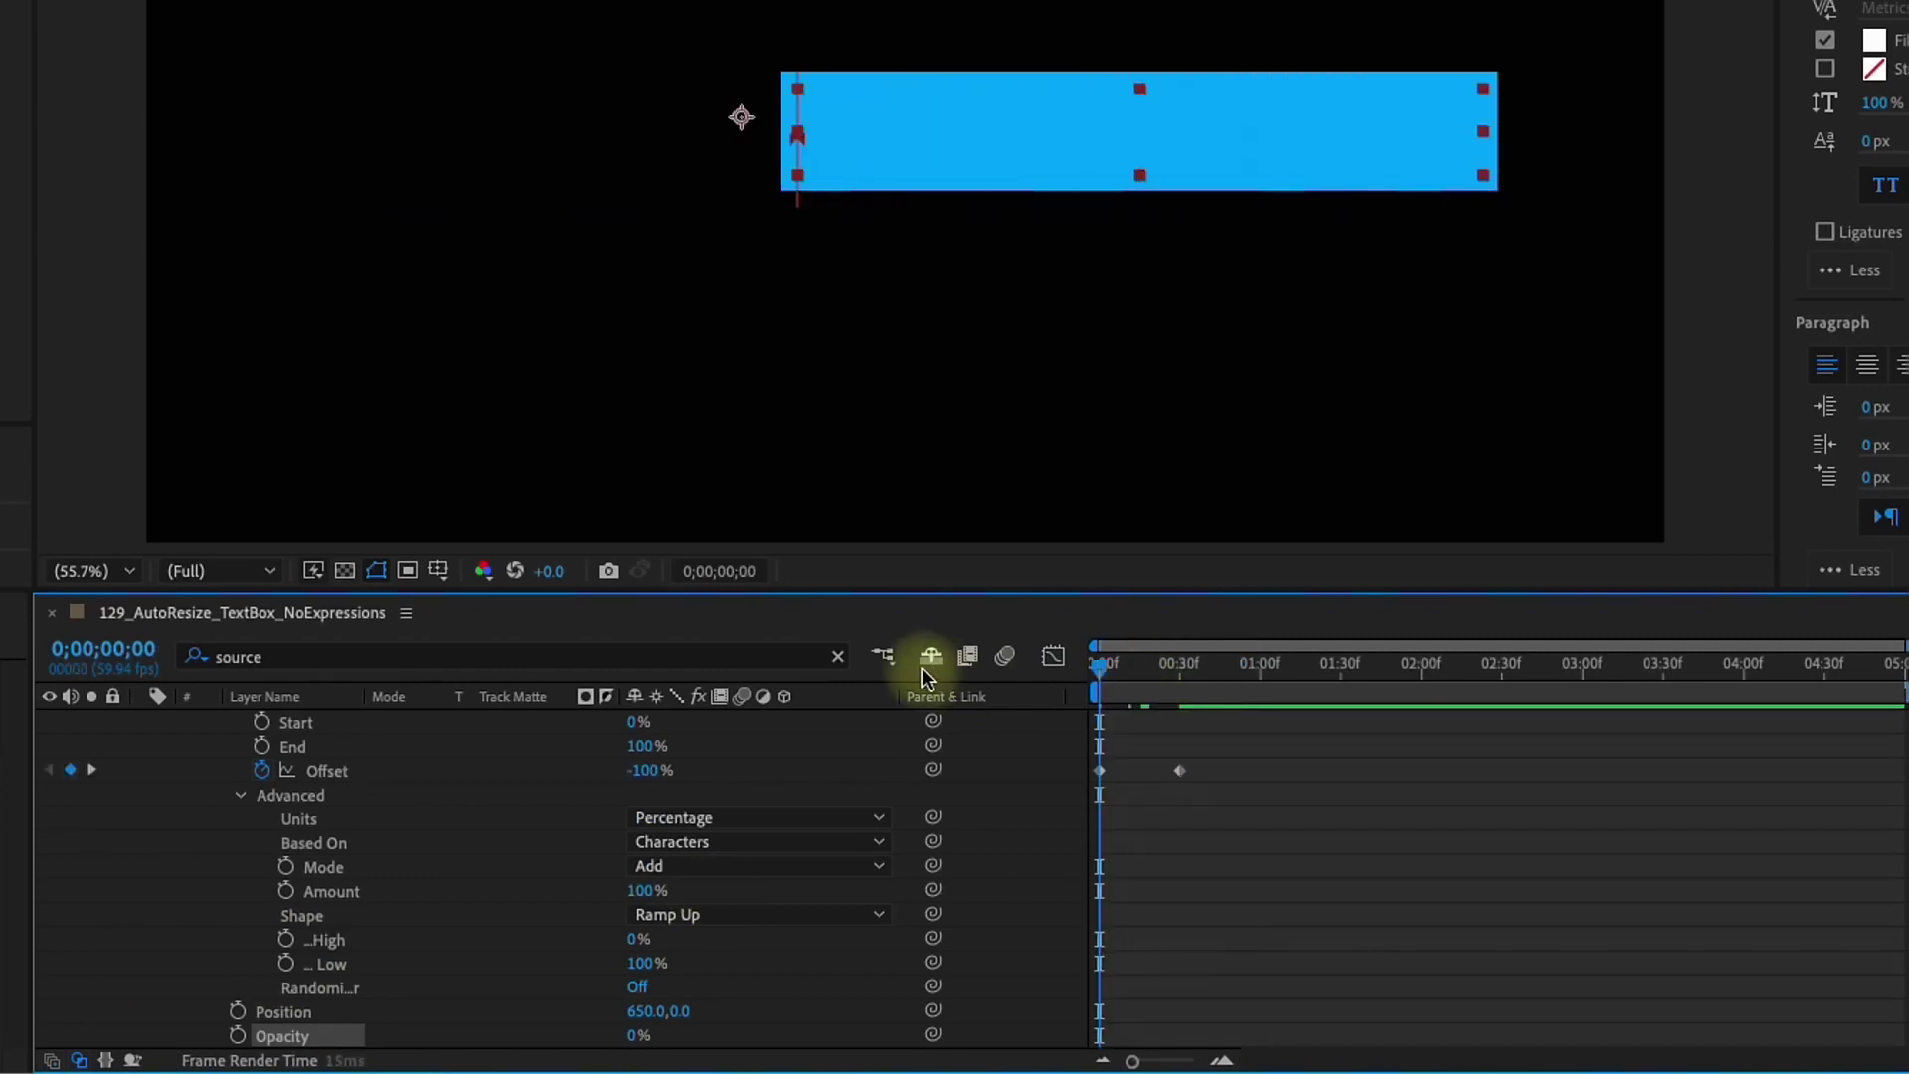
{"action": "left_click_drag", "start_coordinate": [1122, 678], "coordinate": [1183, 692]}
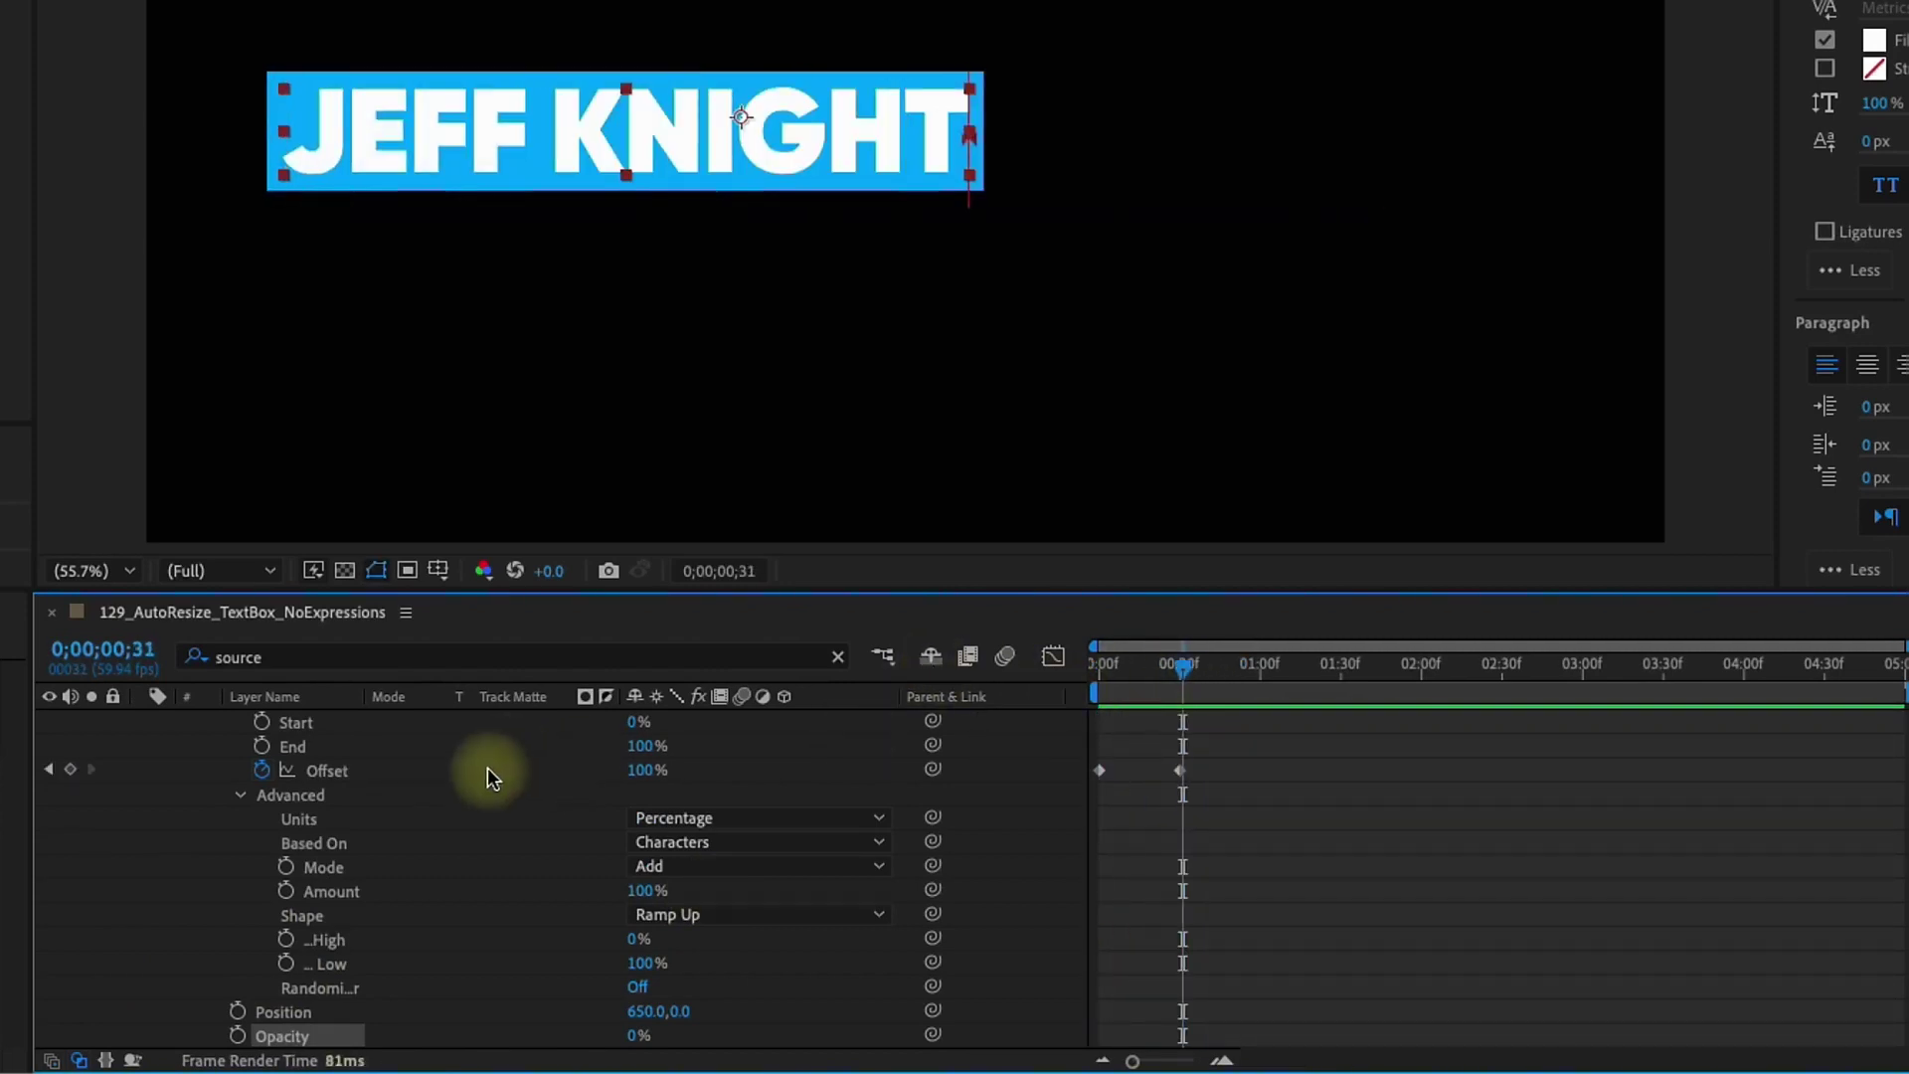
{"action": "scroll", "coordinate": [491, 776], "scroll_direction": "up", "scroll_amount": 3}
Parent Box to Name, delete all of Name's effects, and toggle Box's visibility
{"action": "left_click", "coordinate": [138, 725]}
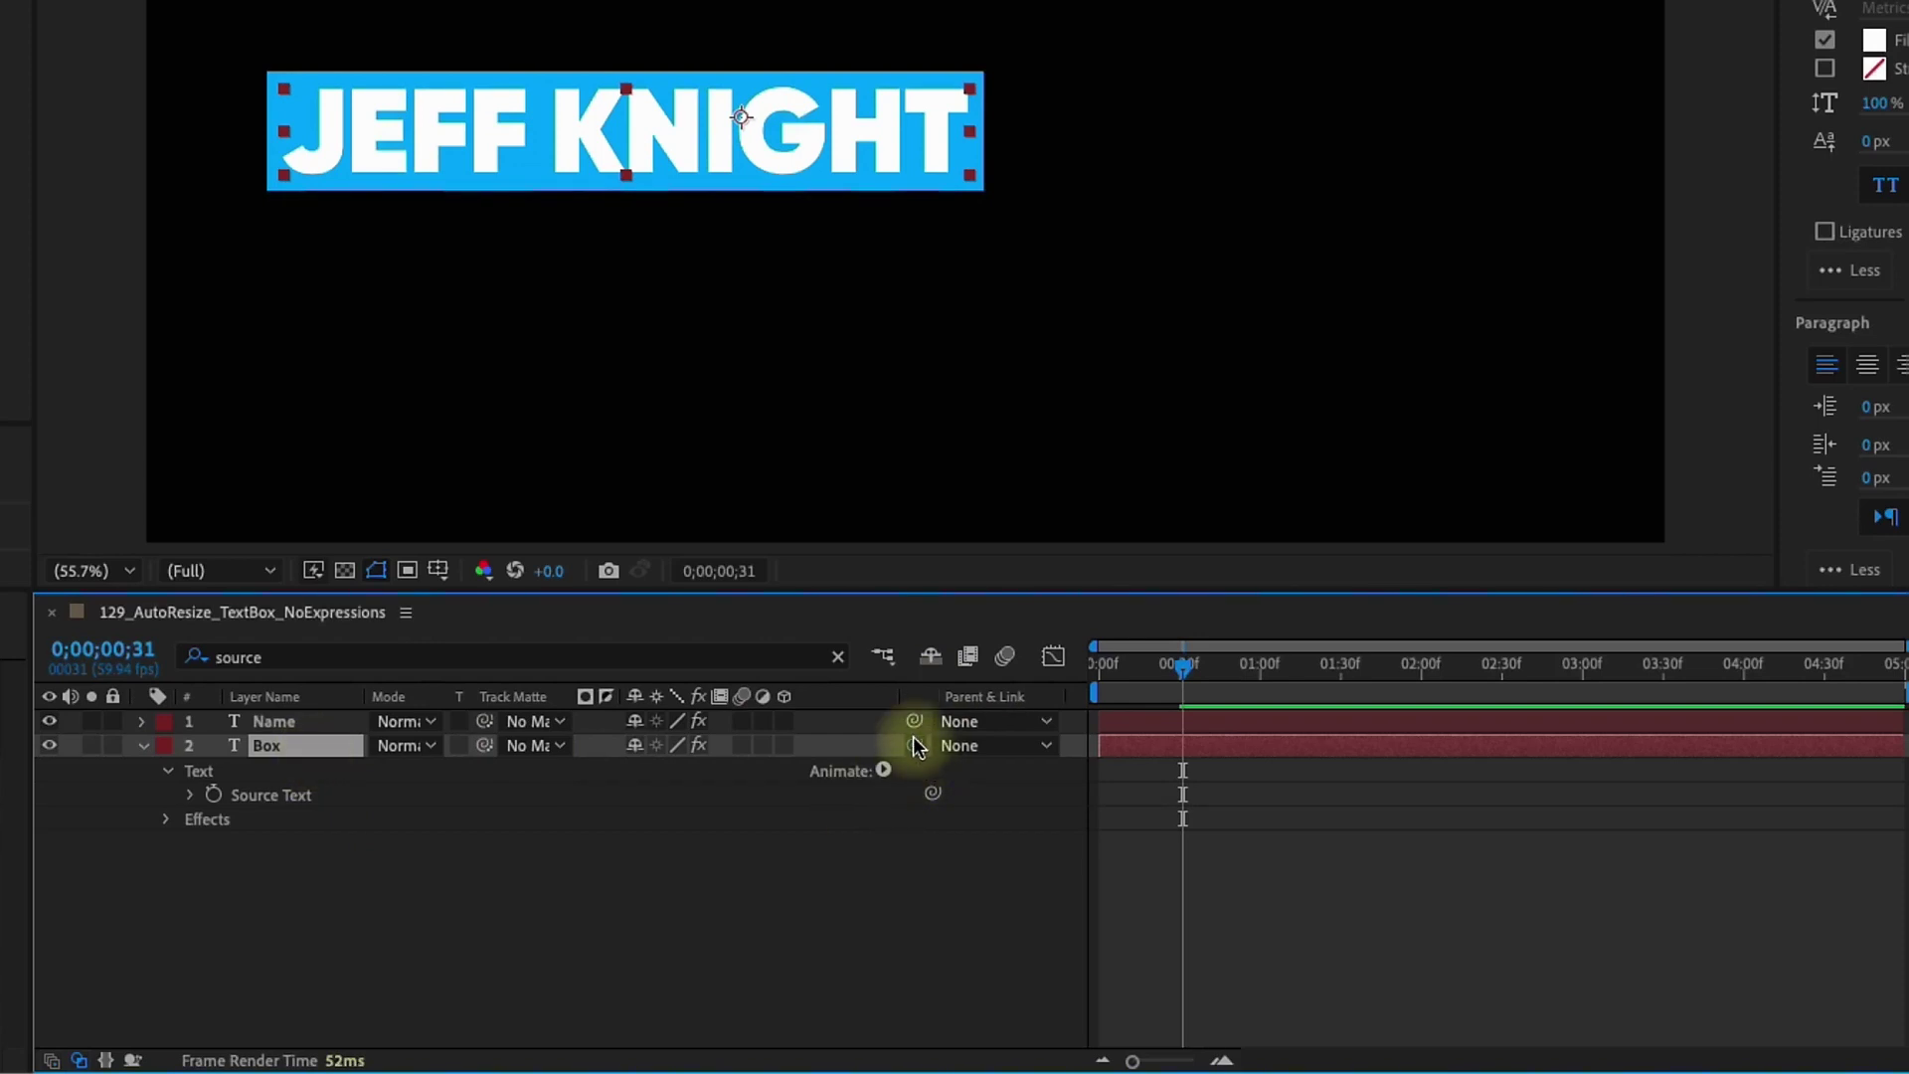
{"action": "left_click_drag", "start_coordinate": [913, 746], "coordinate": [908, 718]}
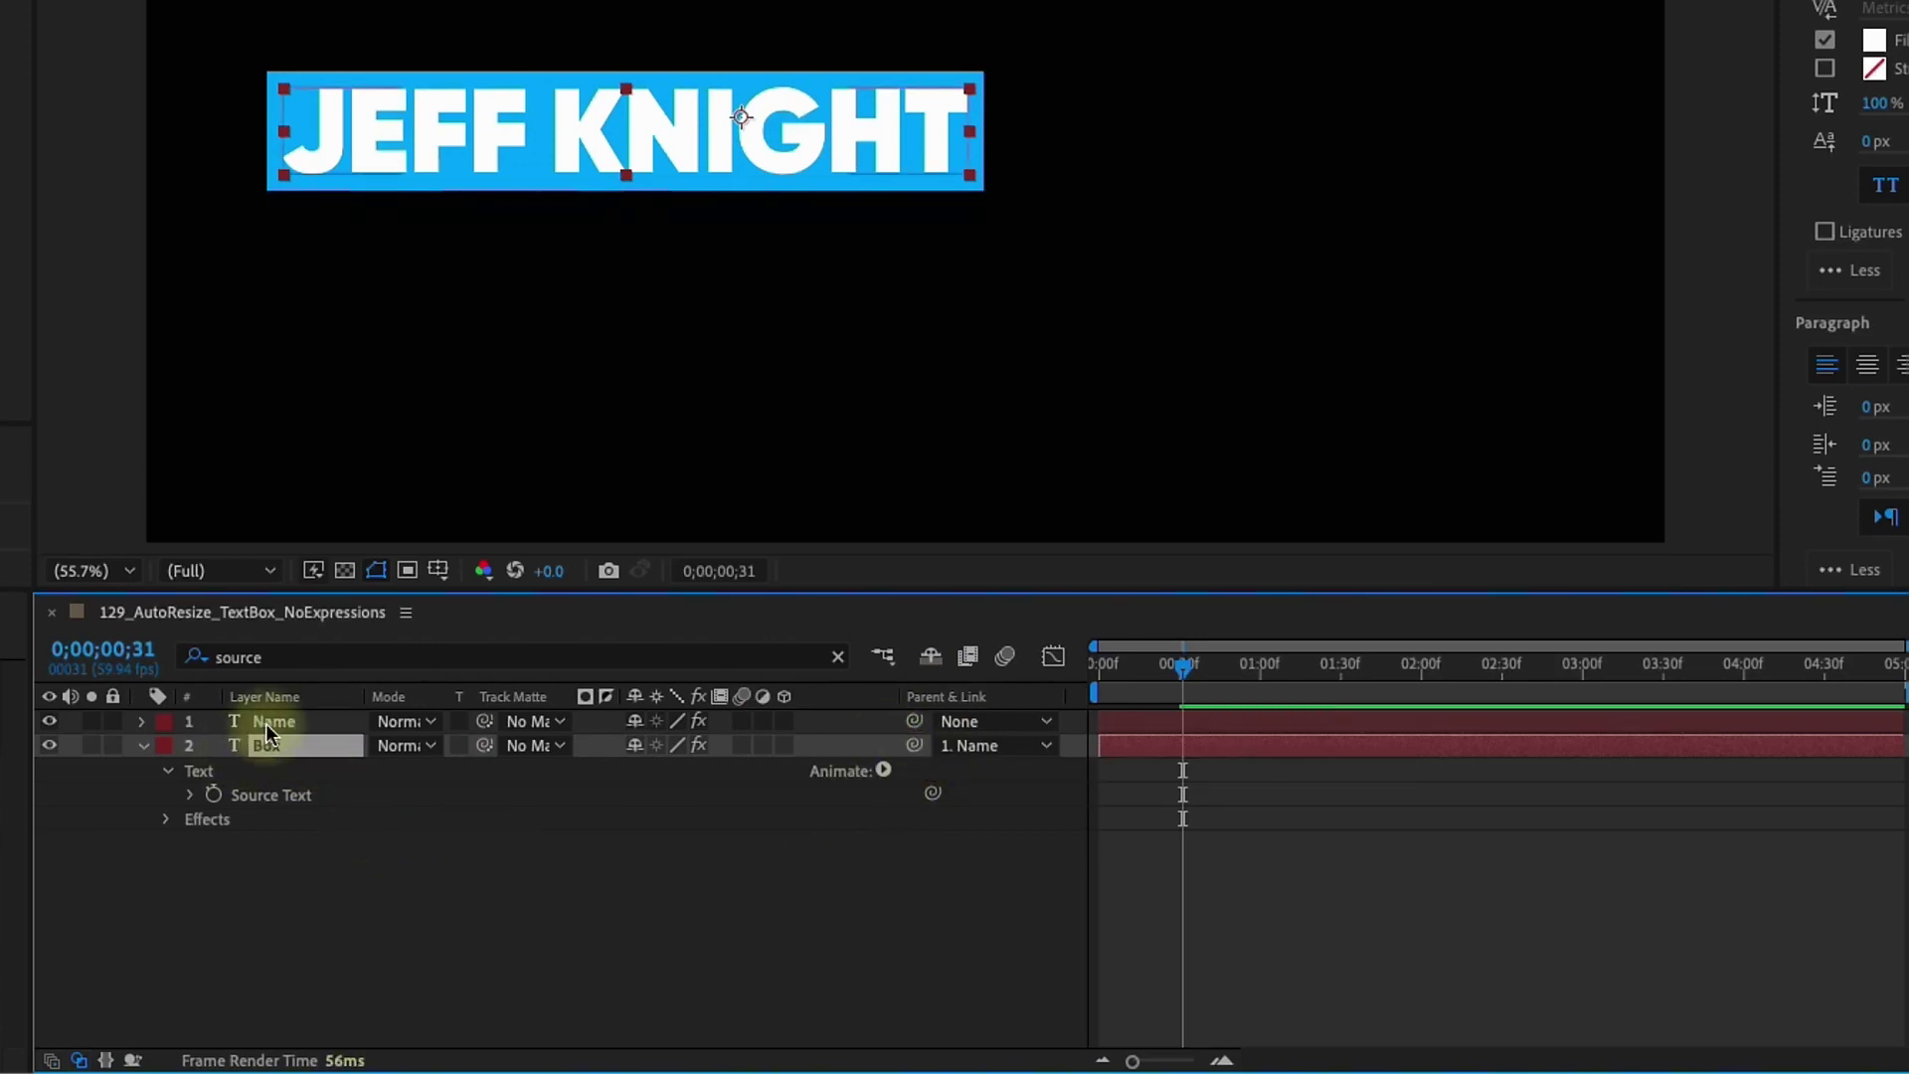
{"action": "left_click", "coordinate": [266, 723]}
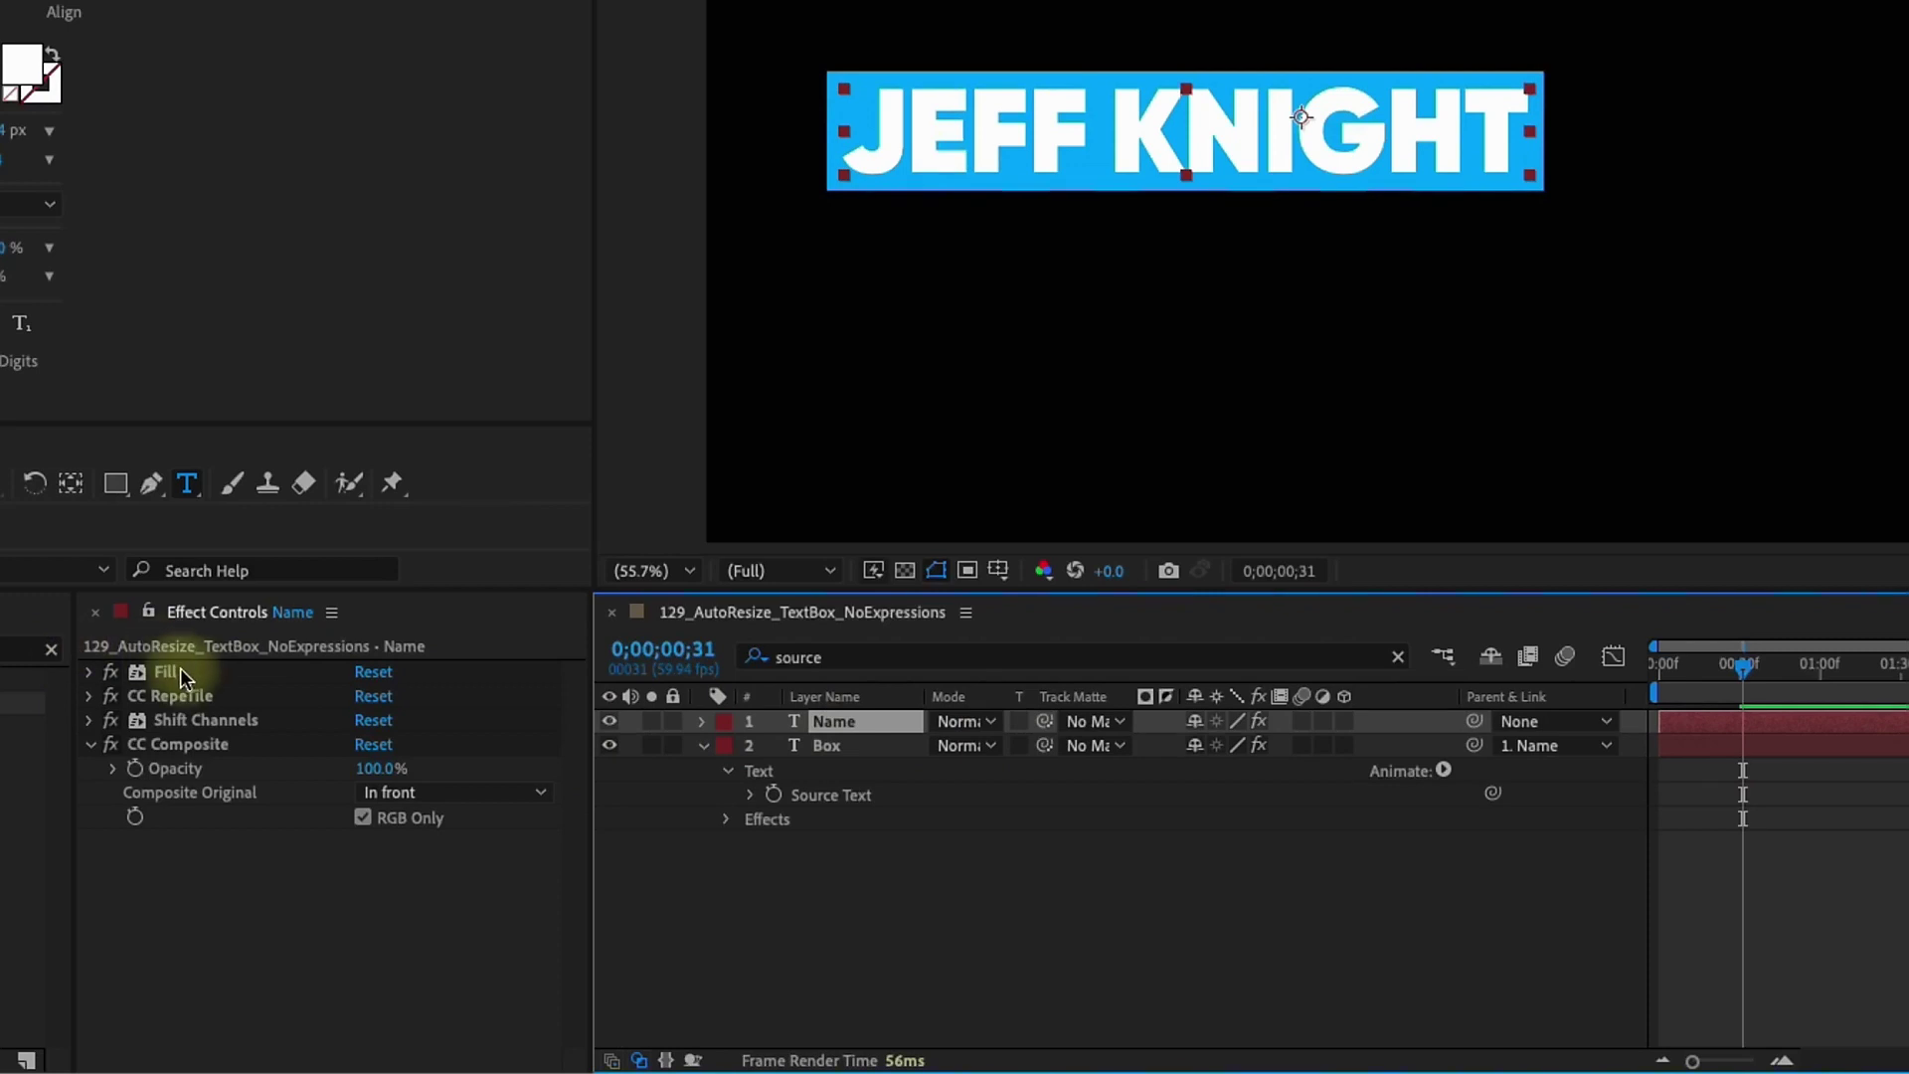
{"action": "left_click", "coordinate": [180, 679]}
{"action": "left_click", "coordinate": [181, 744], "text": "shift"}
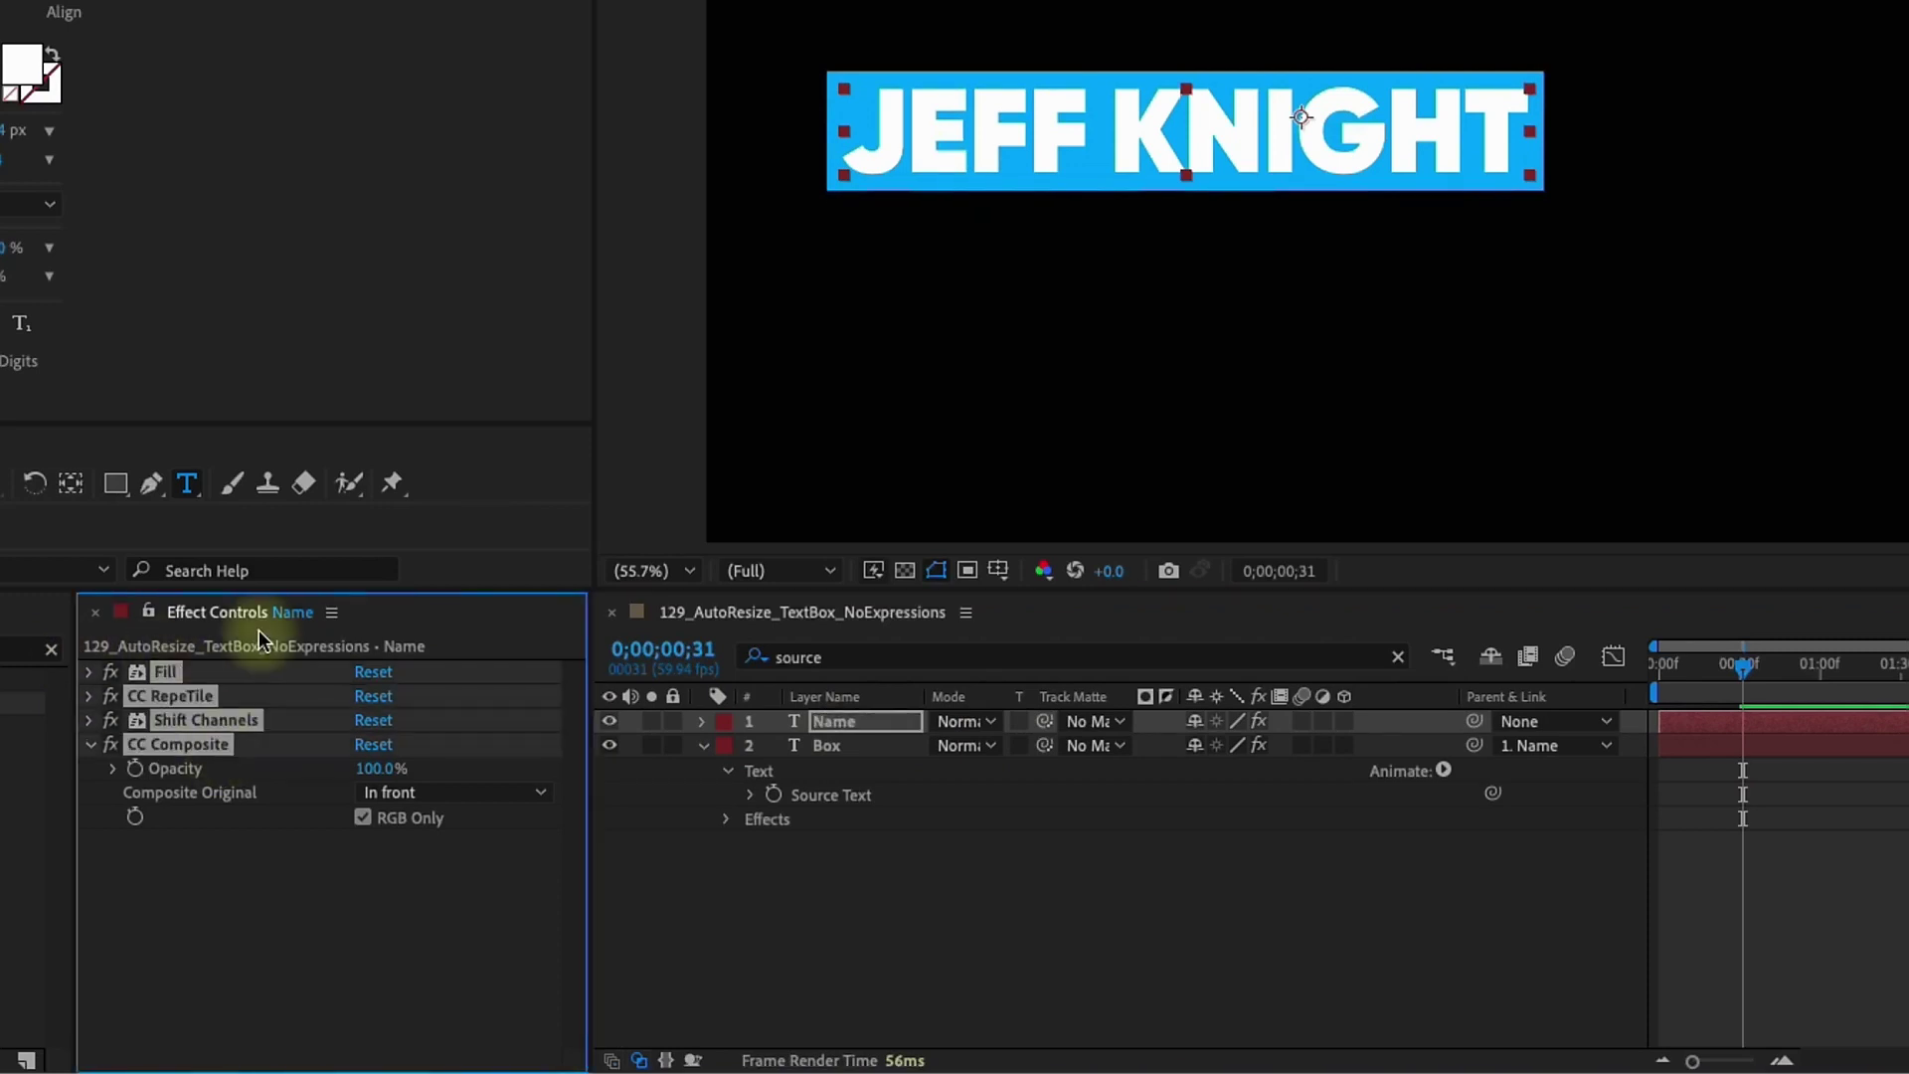
{"action": "key", "text": "ctrl+shift+e"}
{"action": "left_click", "coordinate": [609, 745]}
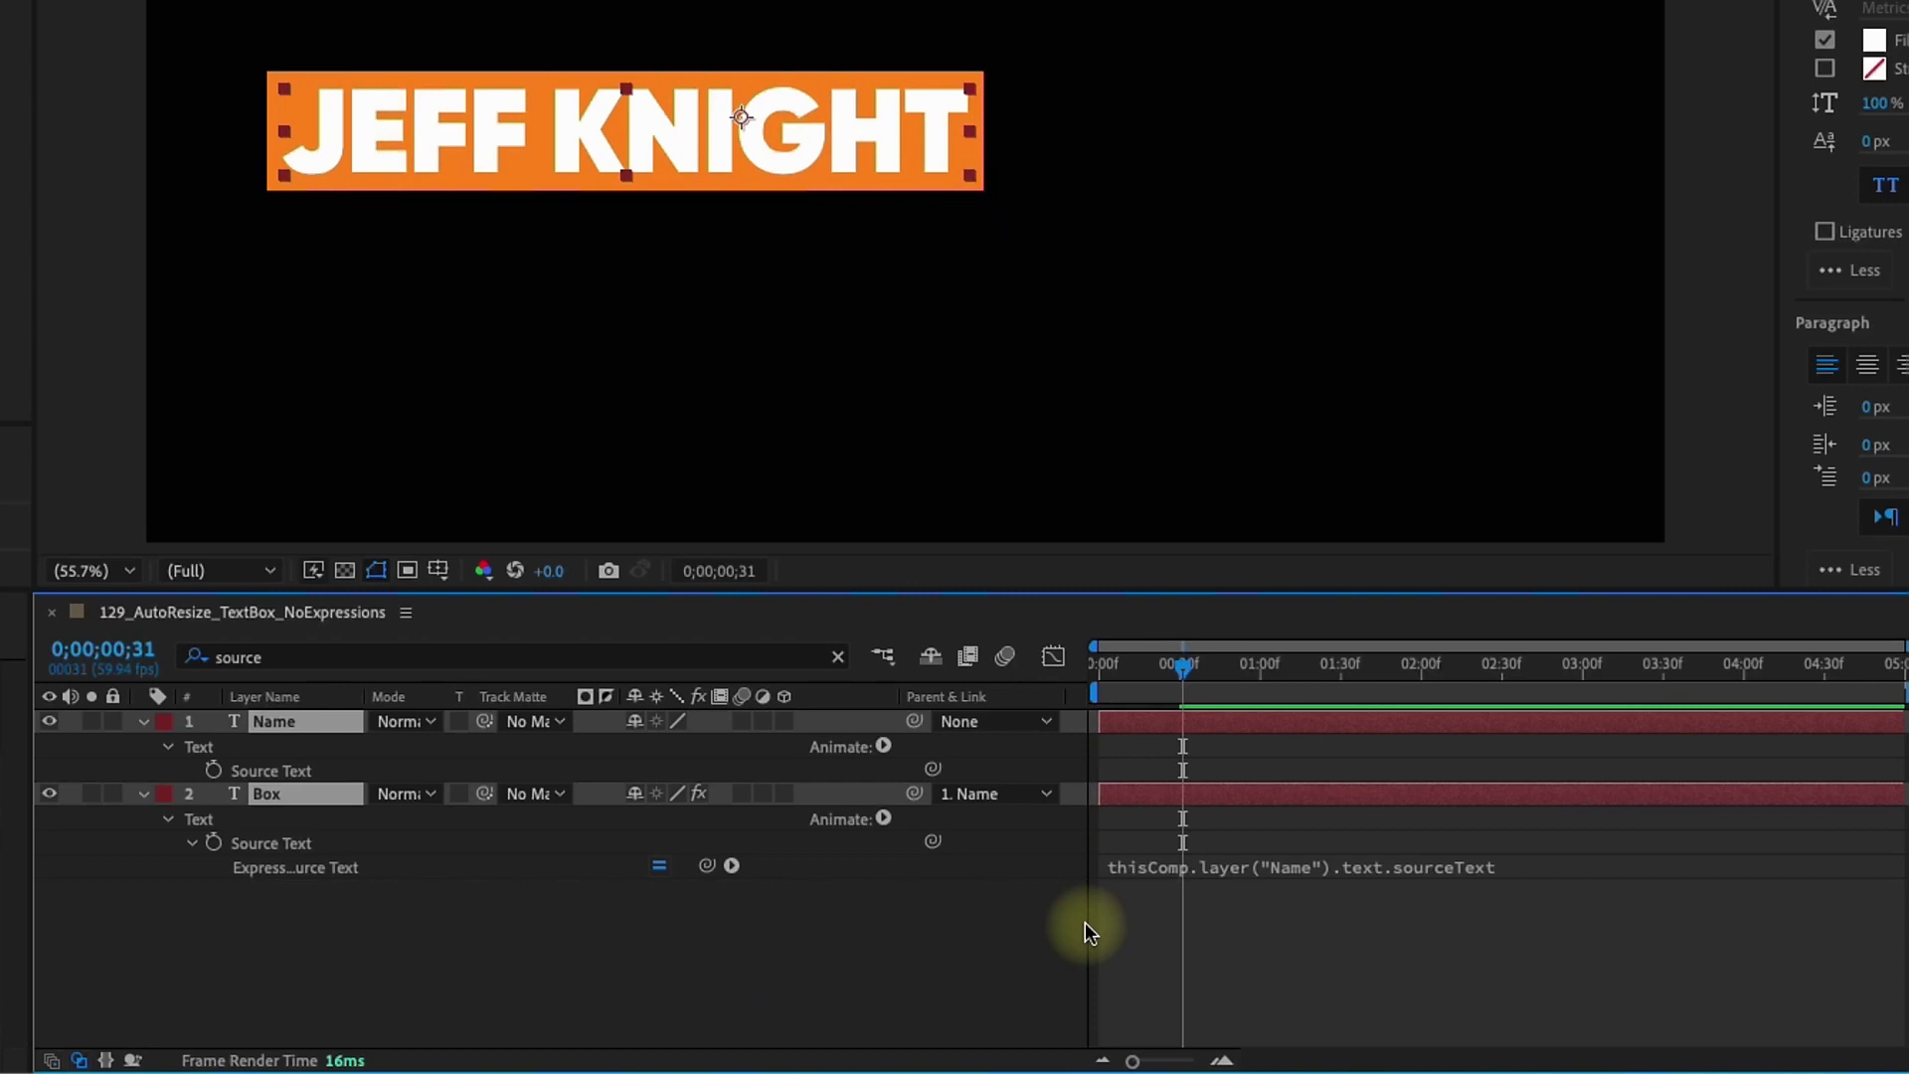
Retype the name as a longer two-word name and toggle Box to confirm the box widens
{"action": "left_click", "coordinate": [1084, 922]}
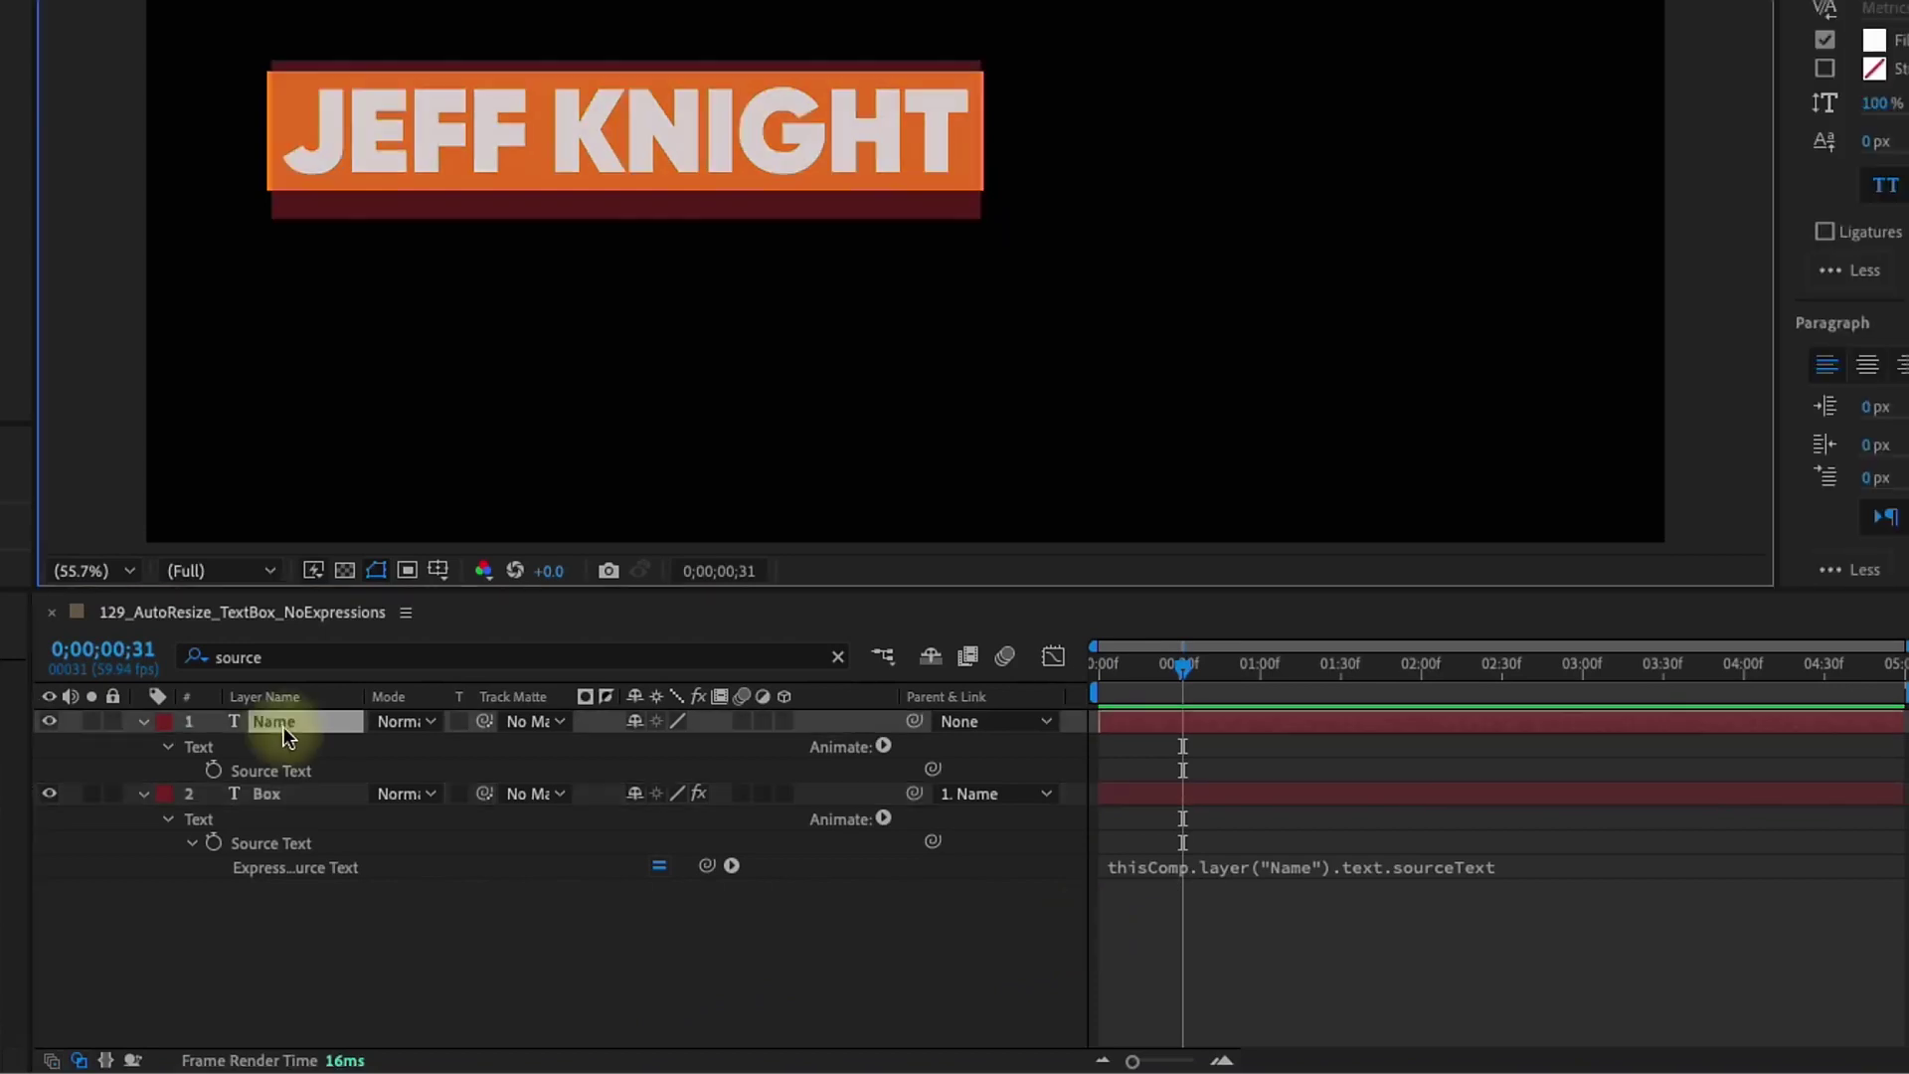
{"action": "double_click", "coordinate": [282, 723]}
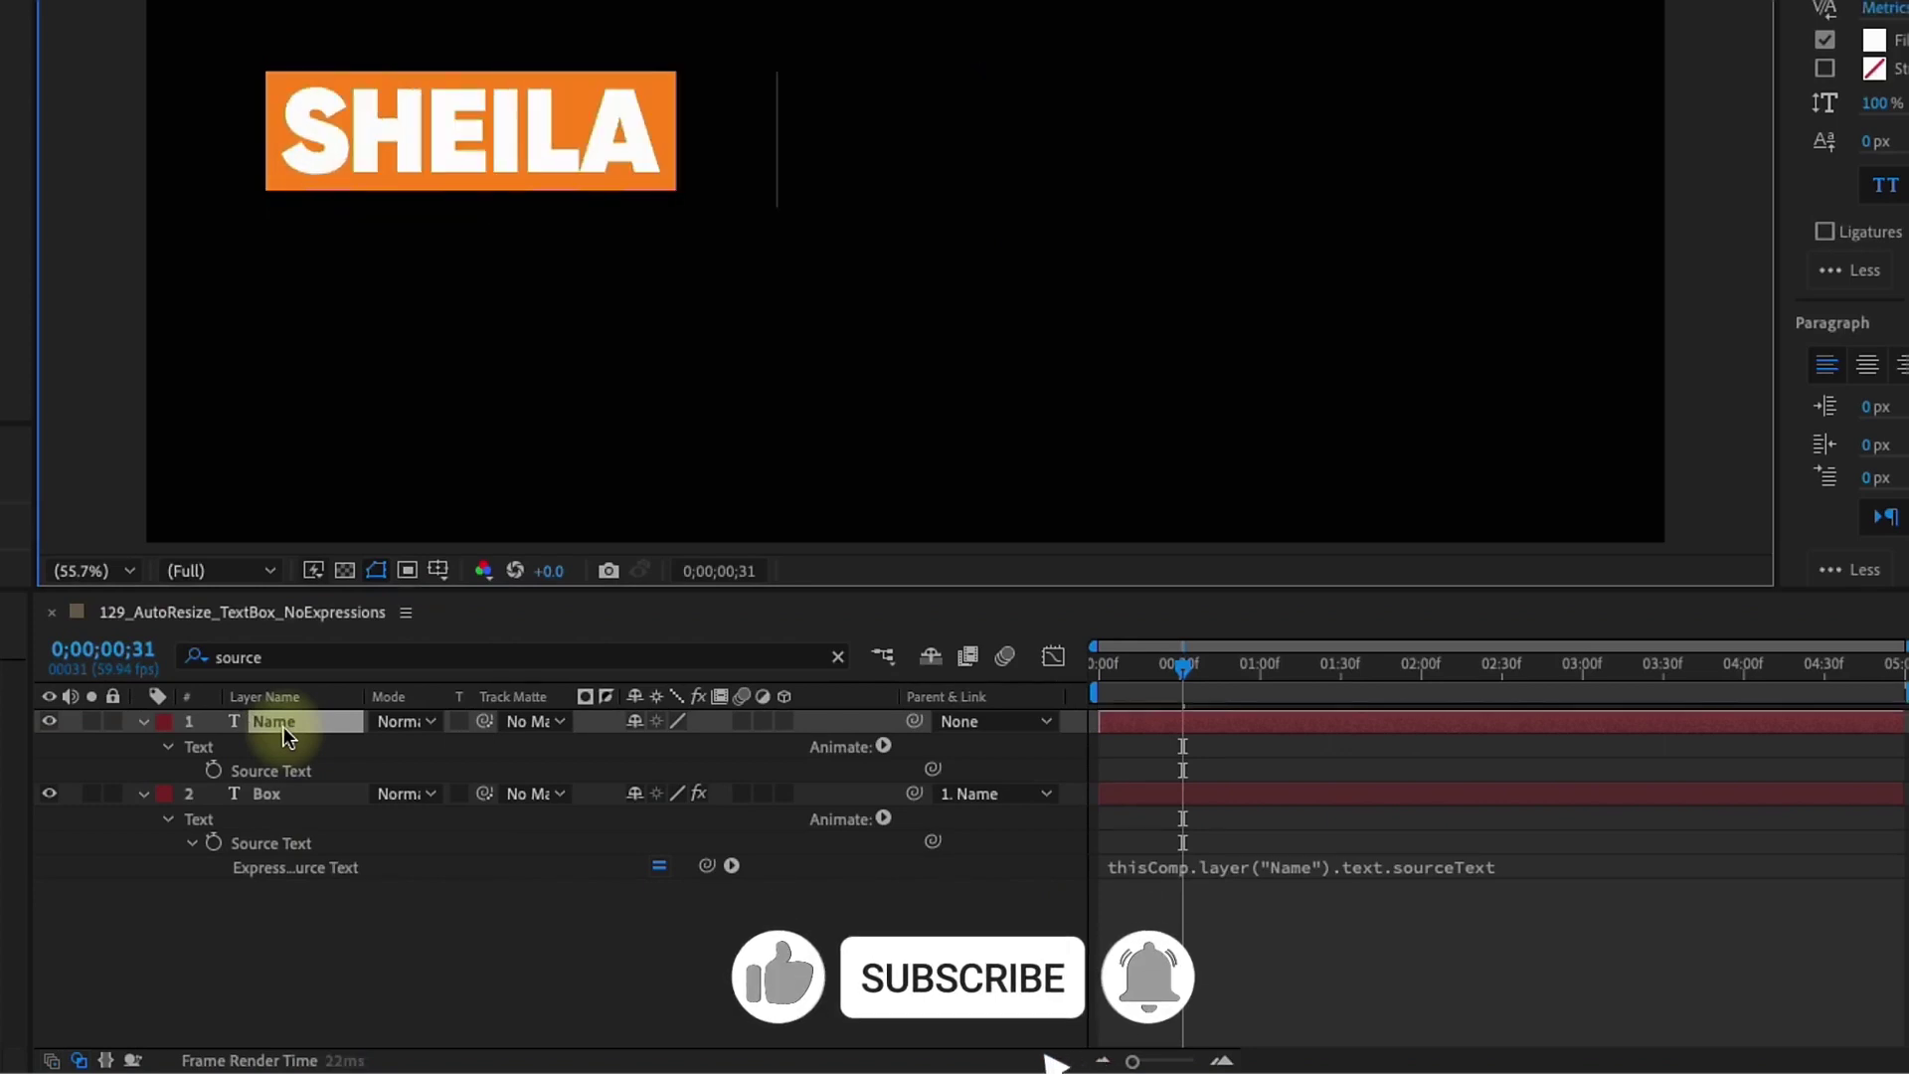
{"action": "left_click", "coordinate": [49, 793]}
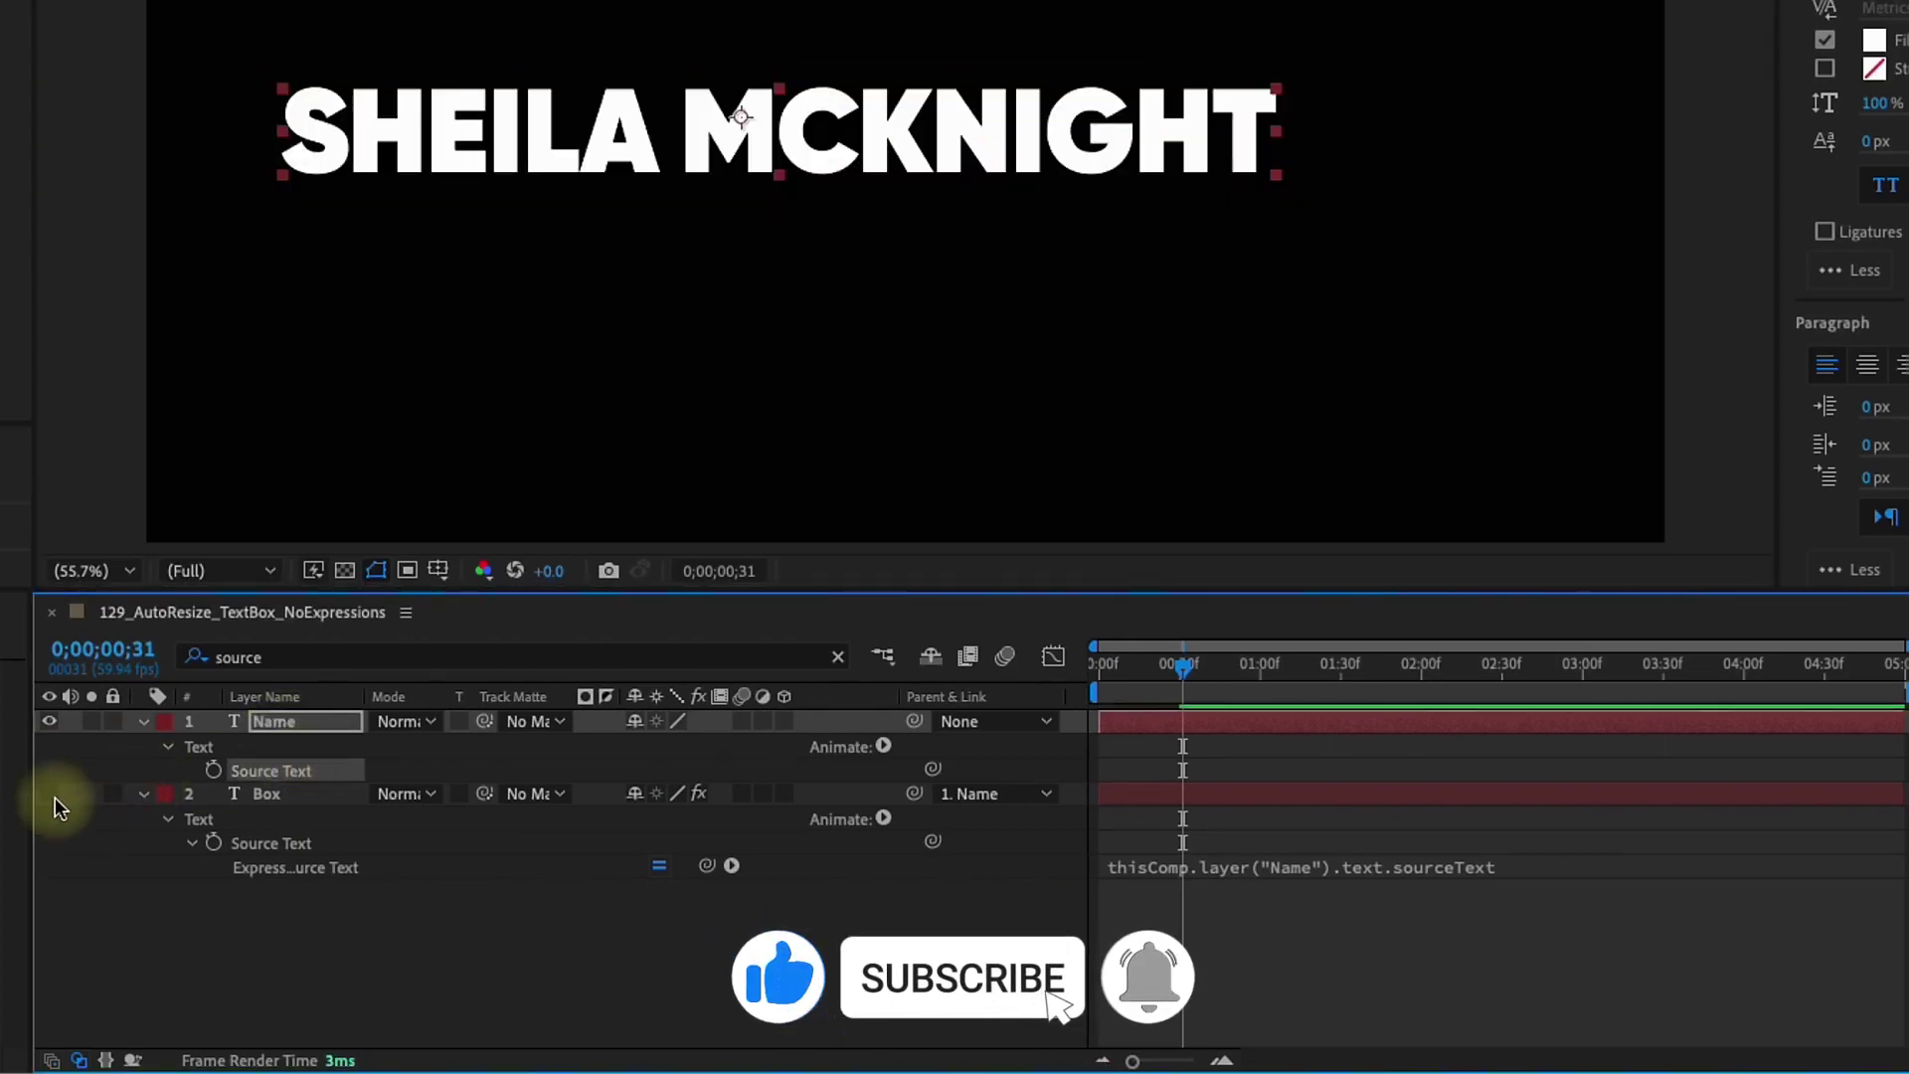
{"action": "left_click", "coordinate": [49, 792]}
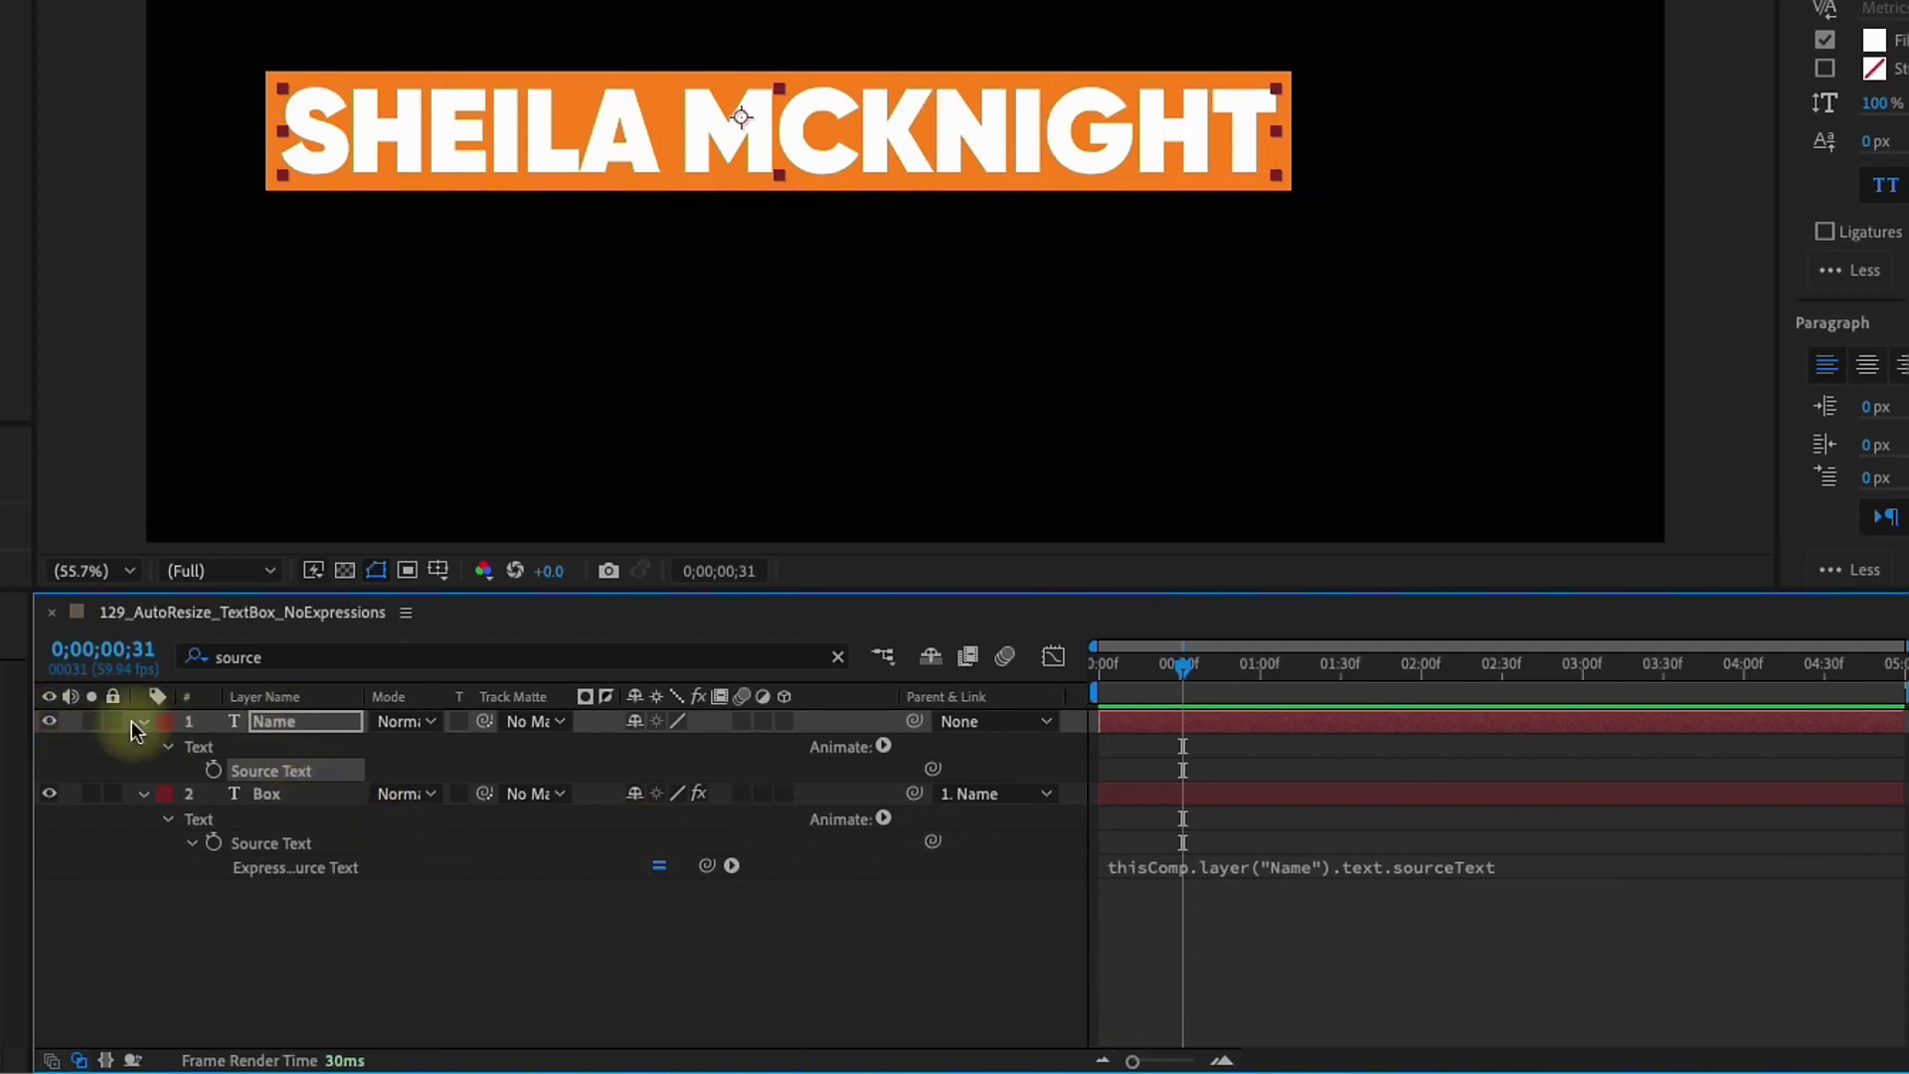
{"action": "left_click_drag", "start_coordinate": [1162, 666], "coordinate": [1096, 672]}
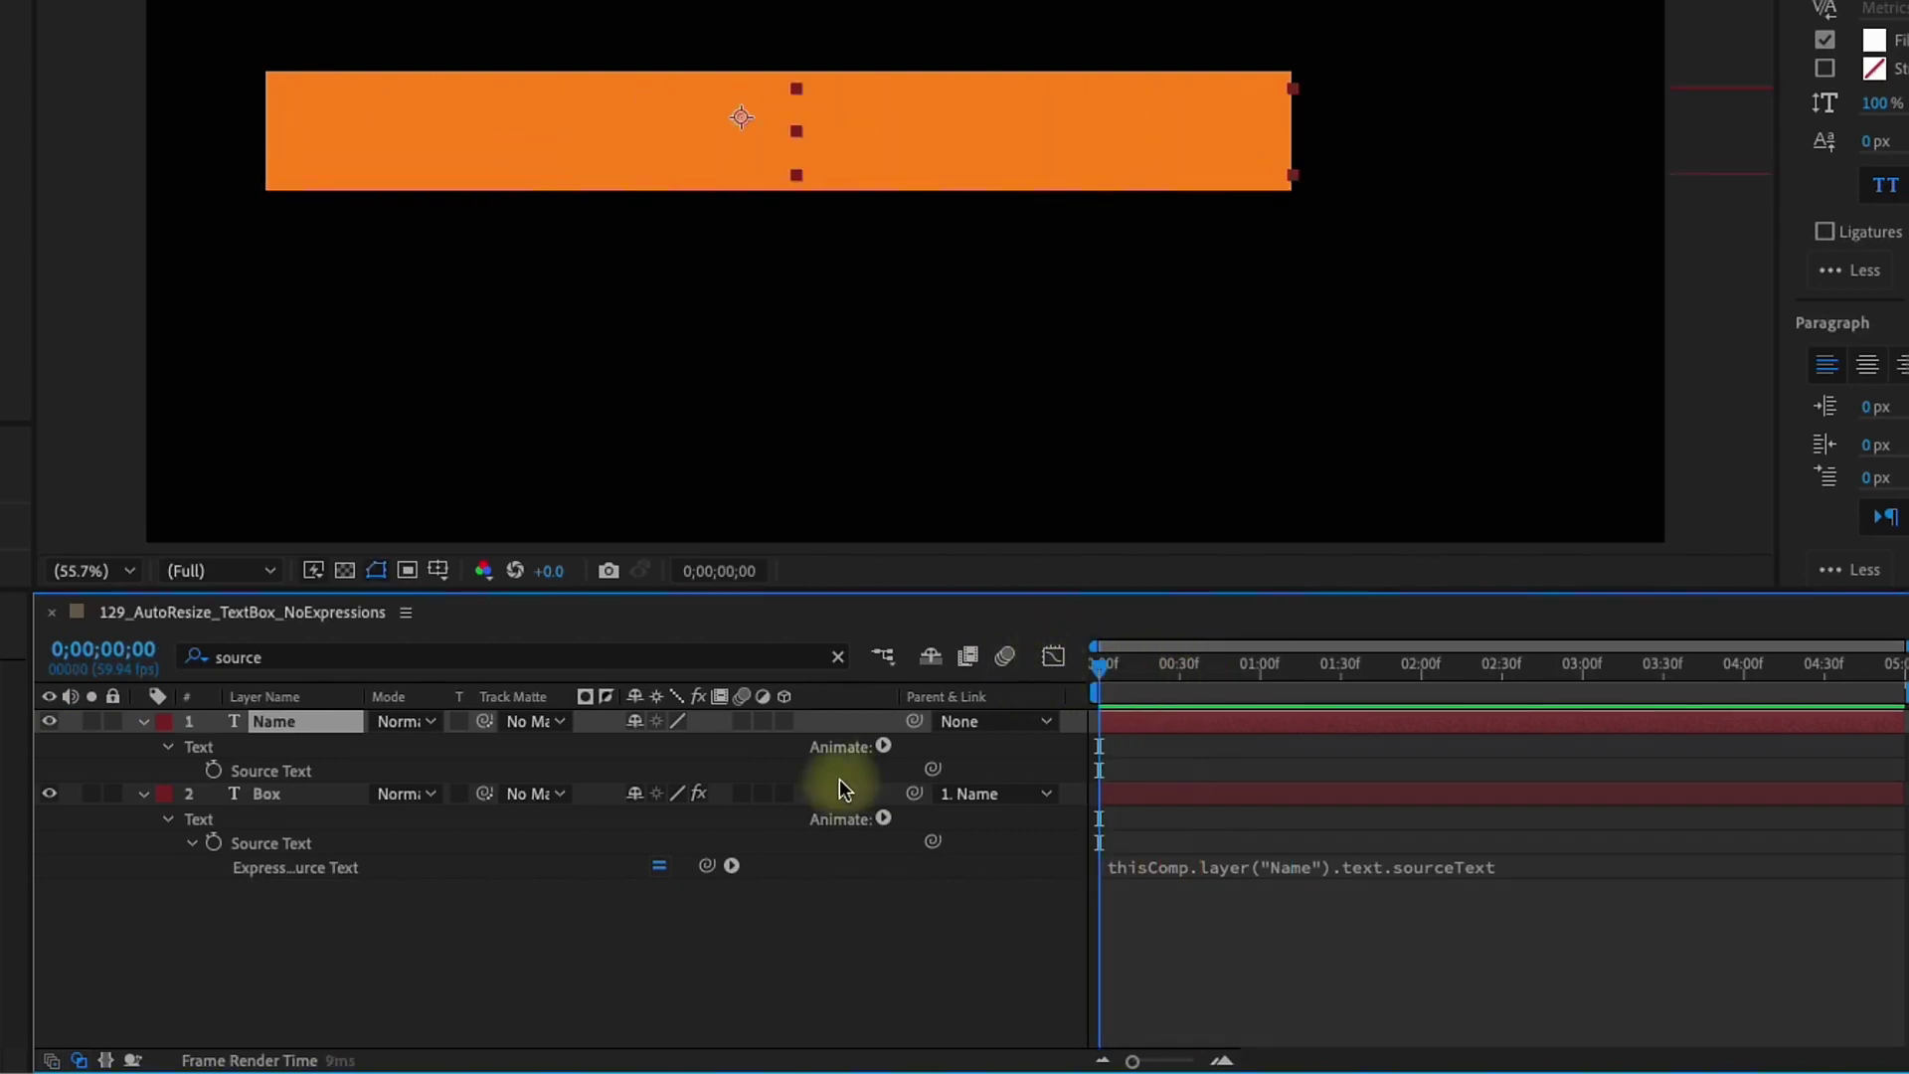
With snapping on, move the Box layer's anchor point to the box's left edge
{"action": "left_click", "coordinate": [254, 793]}
{"action": "key", "text": "y"}
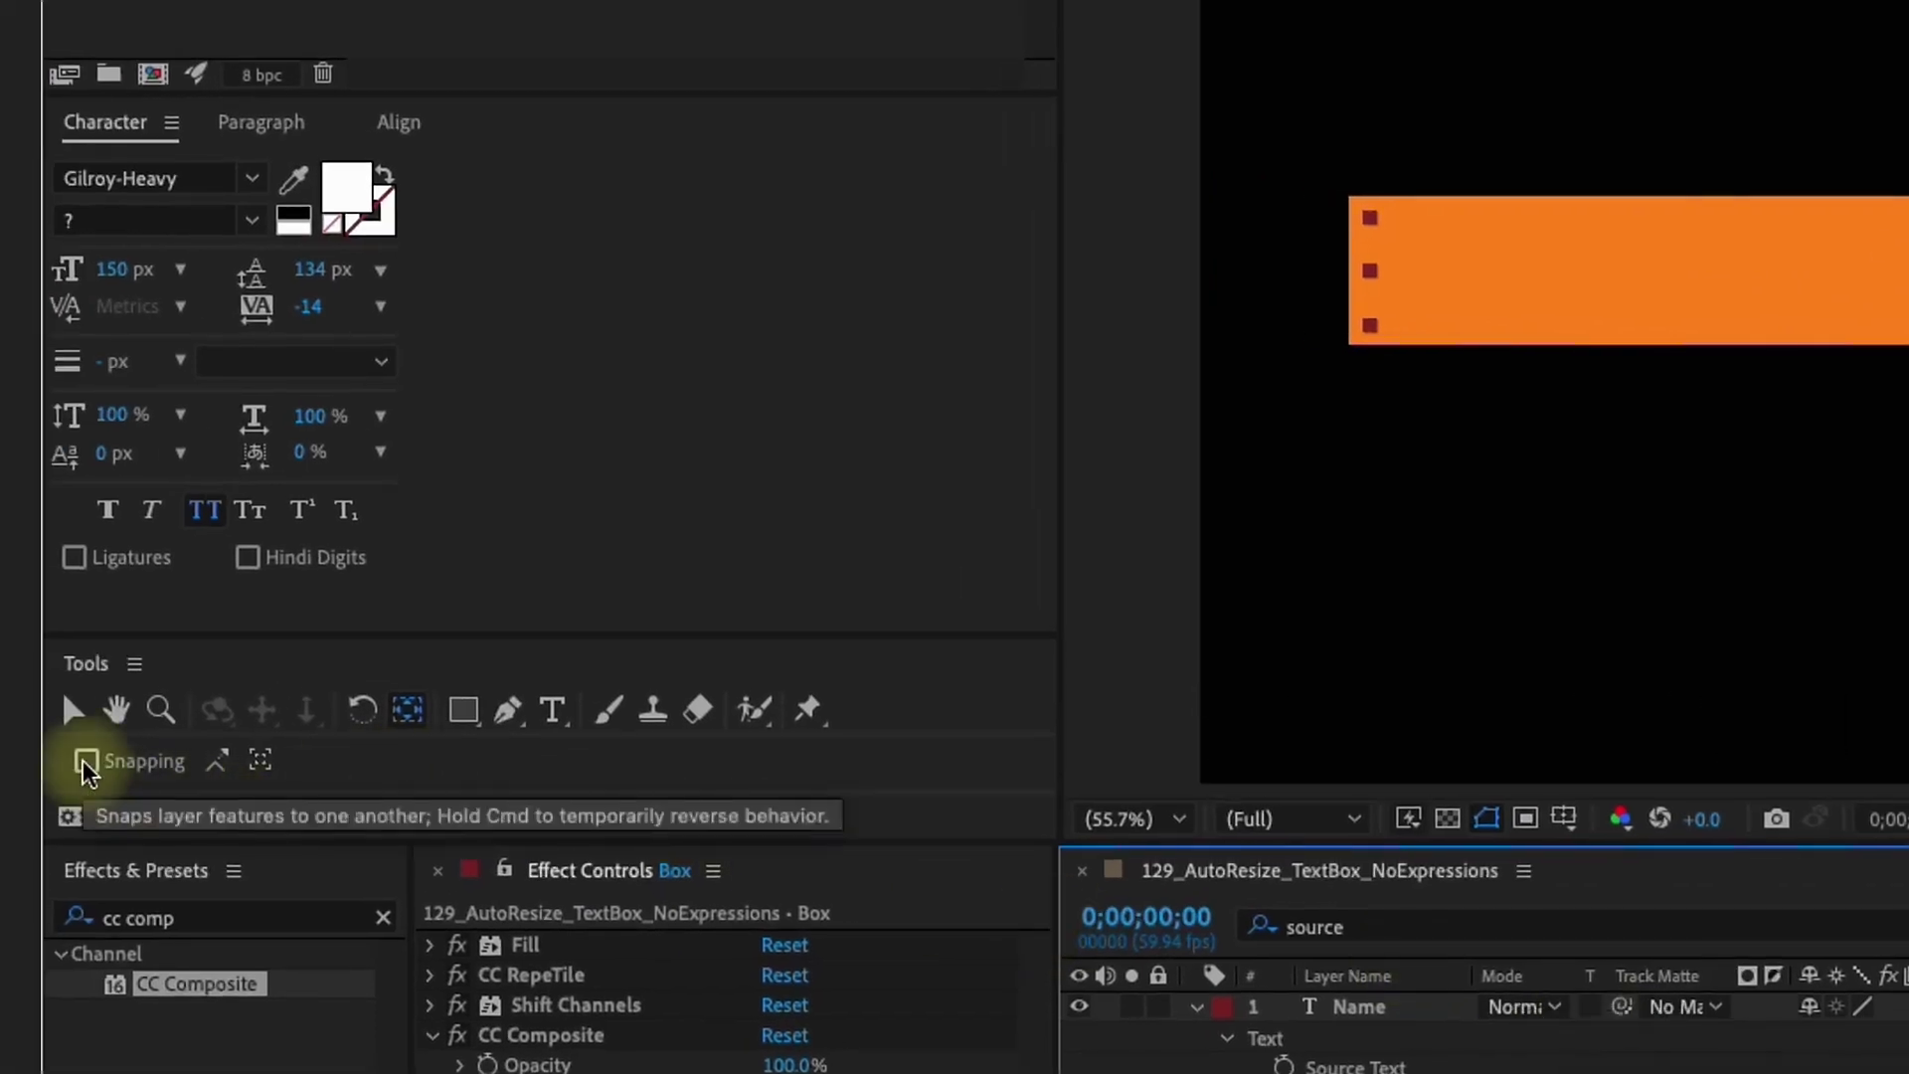
{"action": "left_click", "coordinate": [87, 762]}
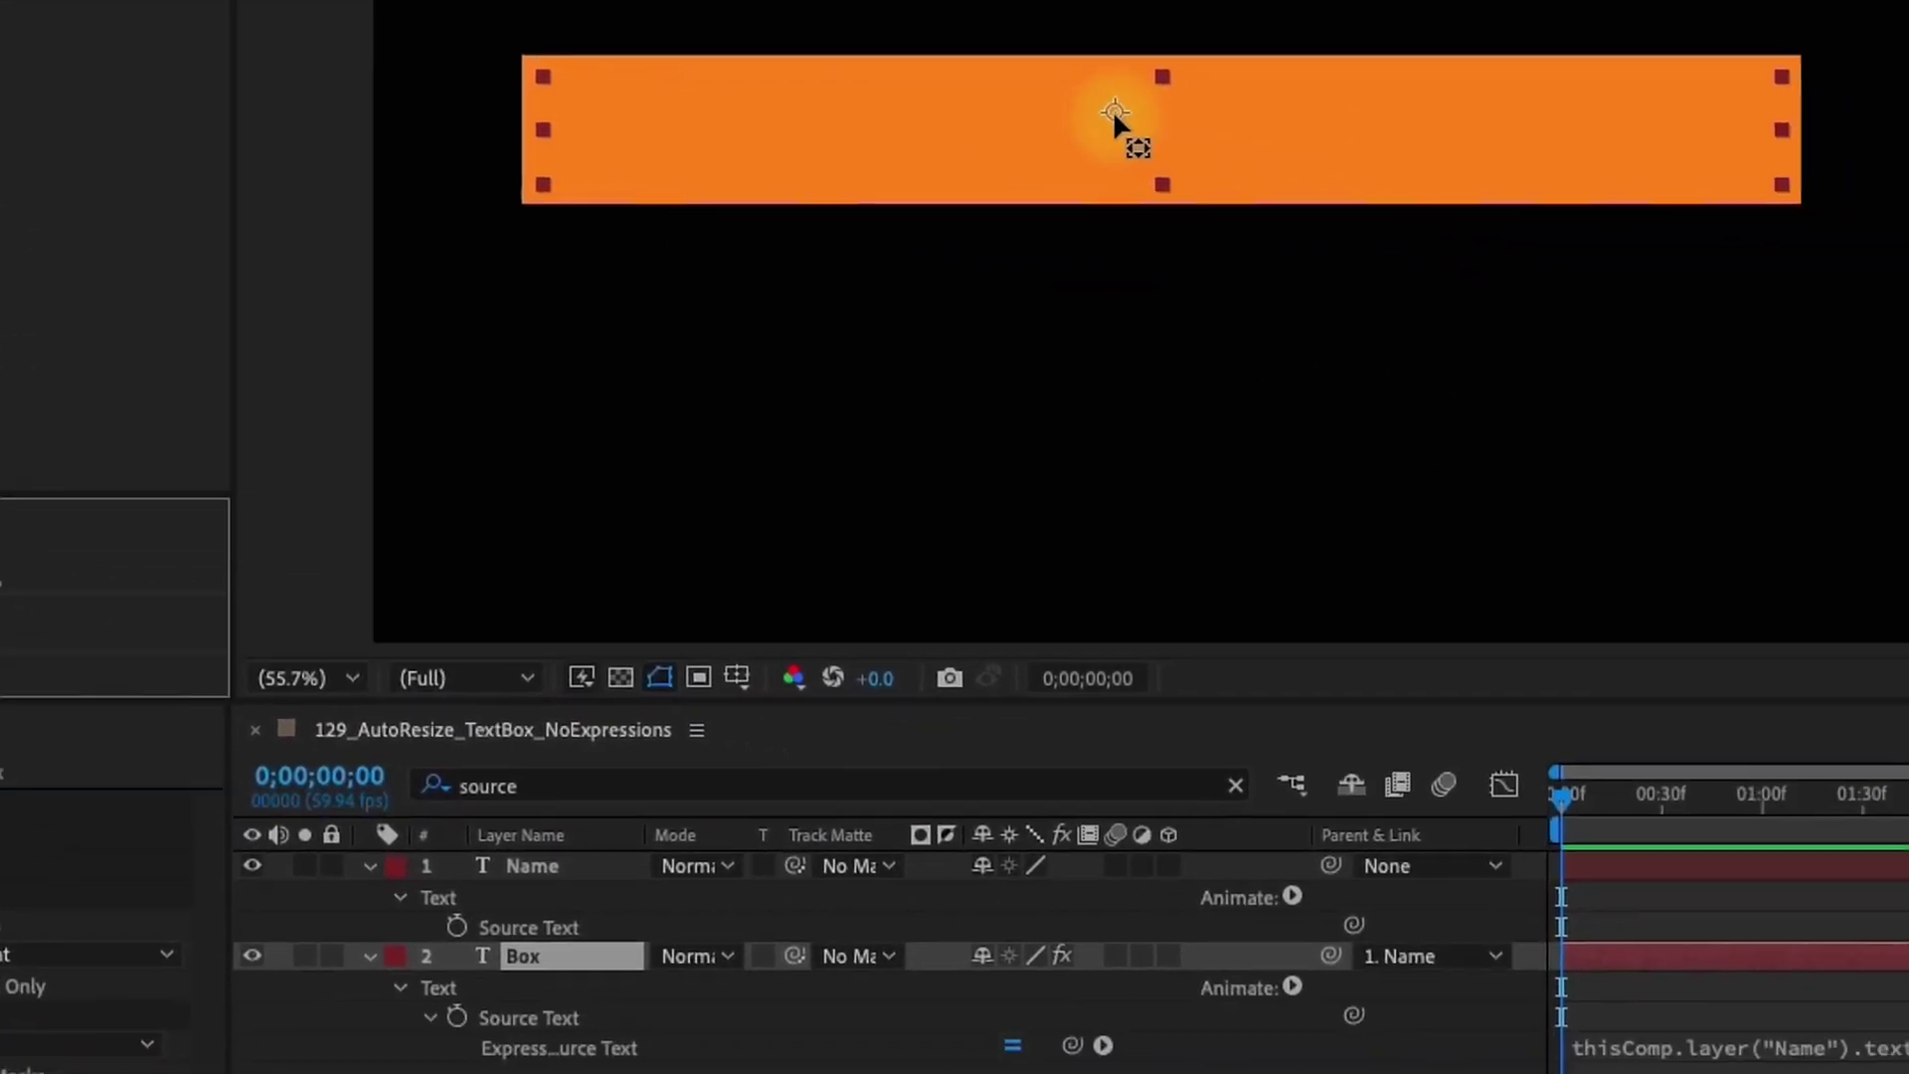
{"action": "left_click_drag", "start_coordinate": [1908, 274], "coordinate": [1370, 301]}
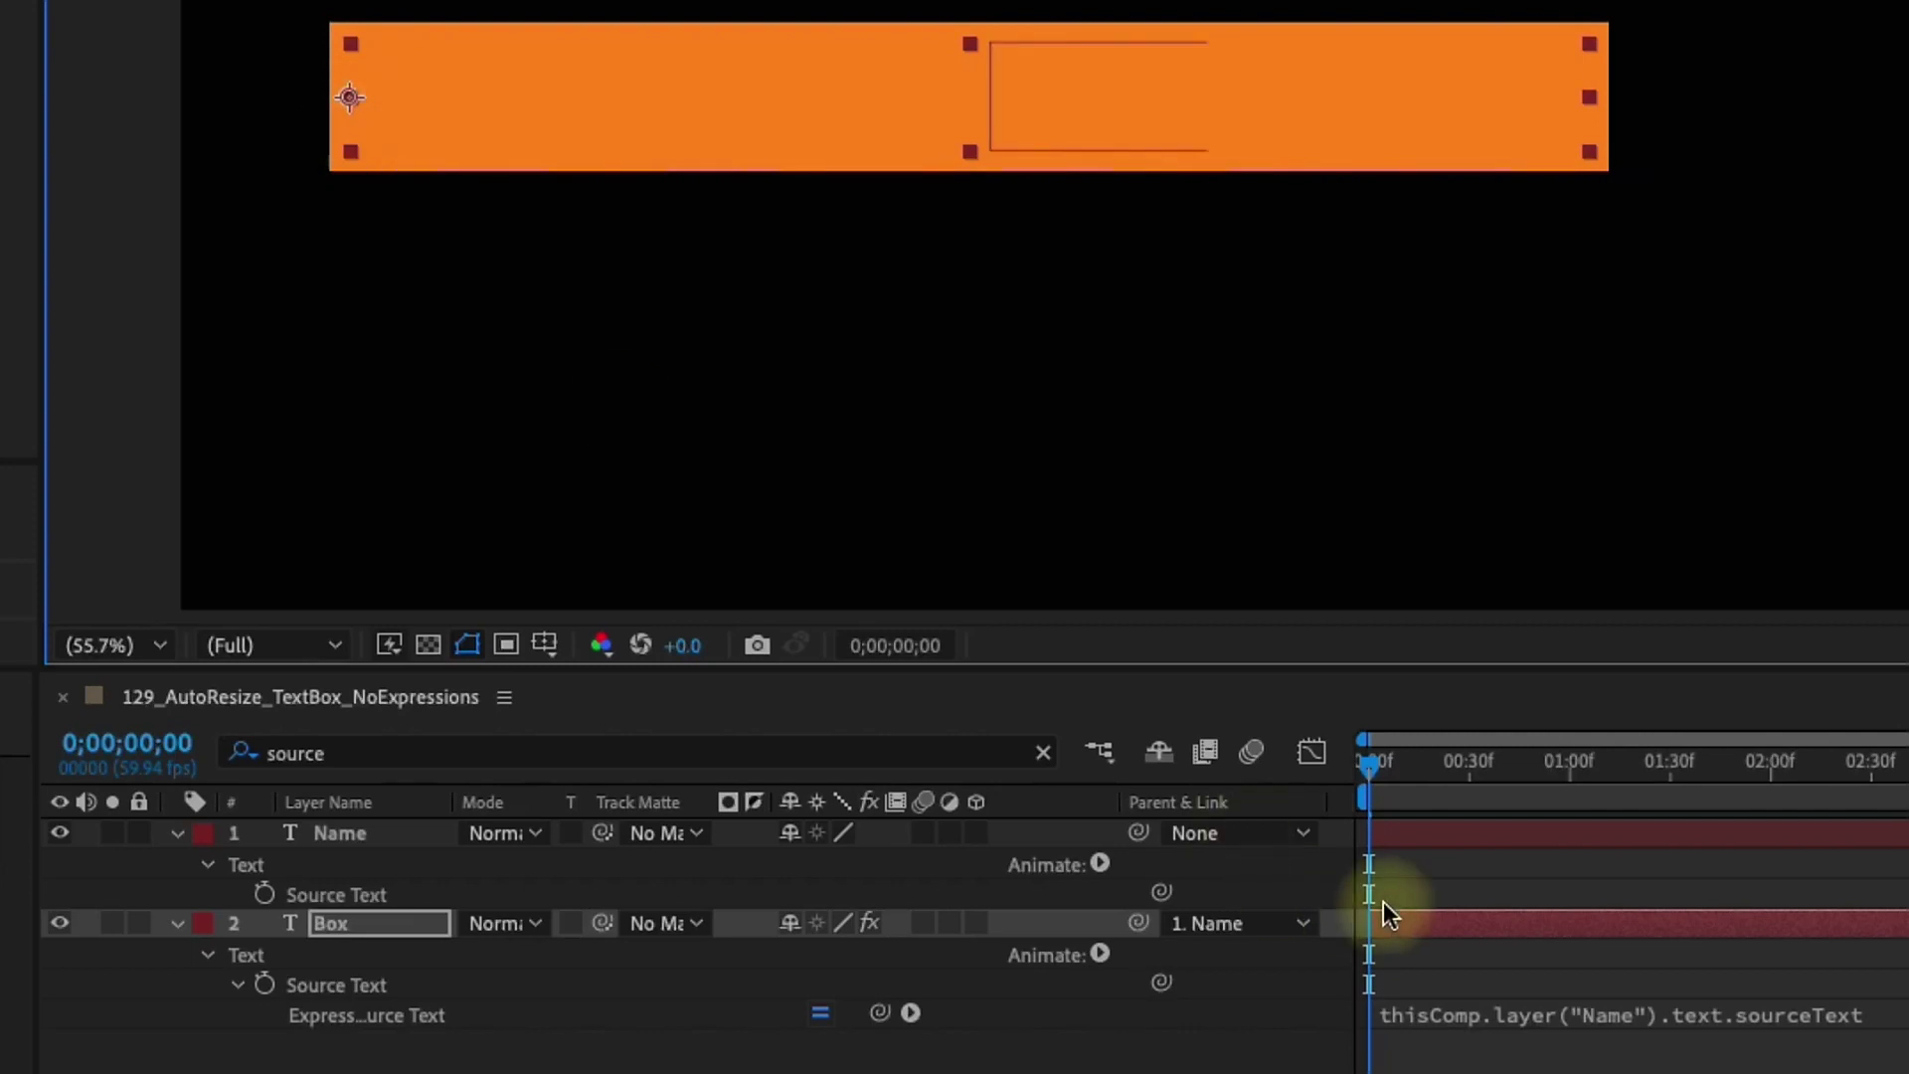
{"action": "key", "text": "v"}
{"action": "left_click", "coordinate": [444, 933]}
Keyframe the box's horizontal scale from 0% at frame 0 to 100% twenty frames later
{"action": "key", "text": "s"}
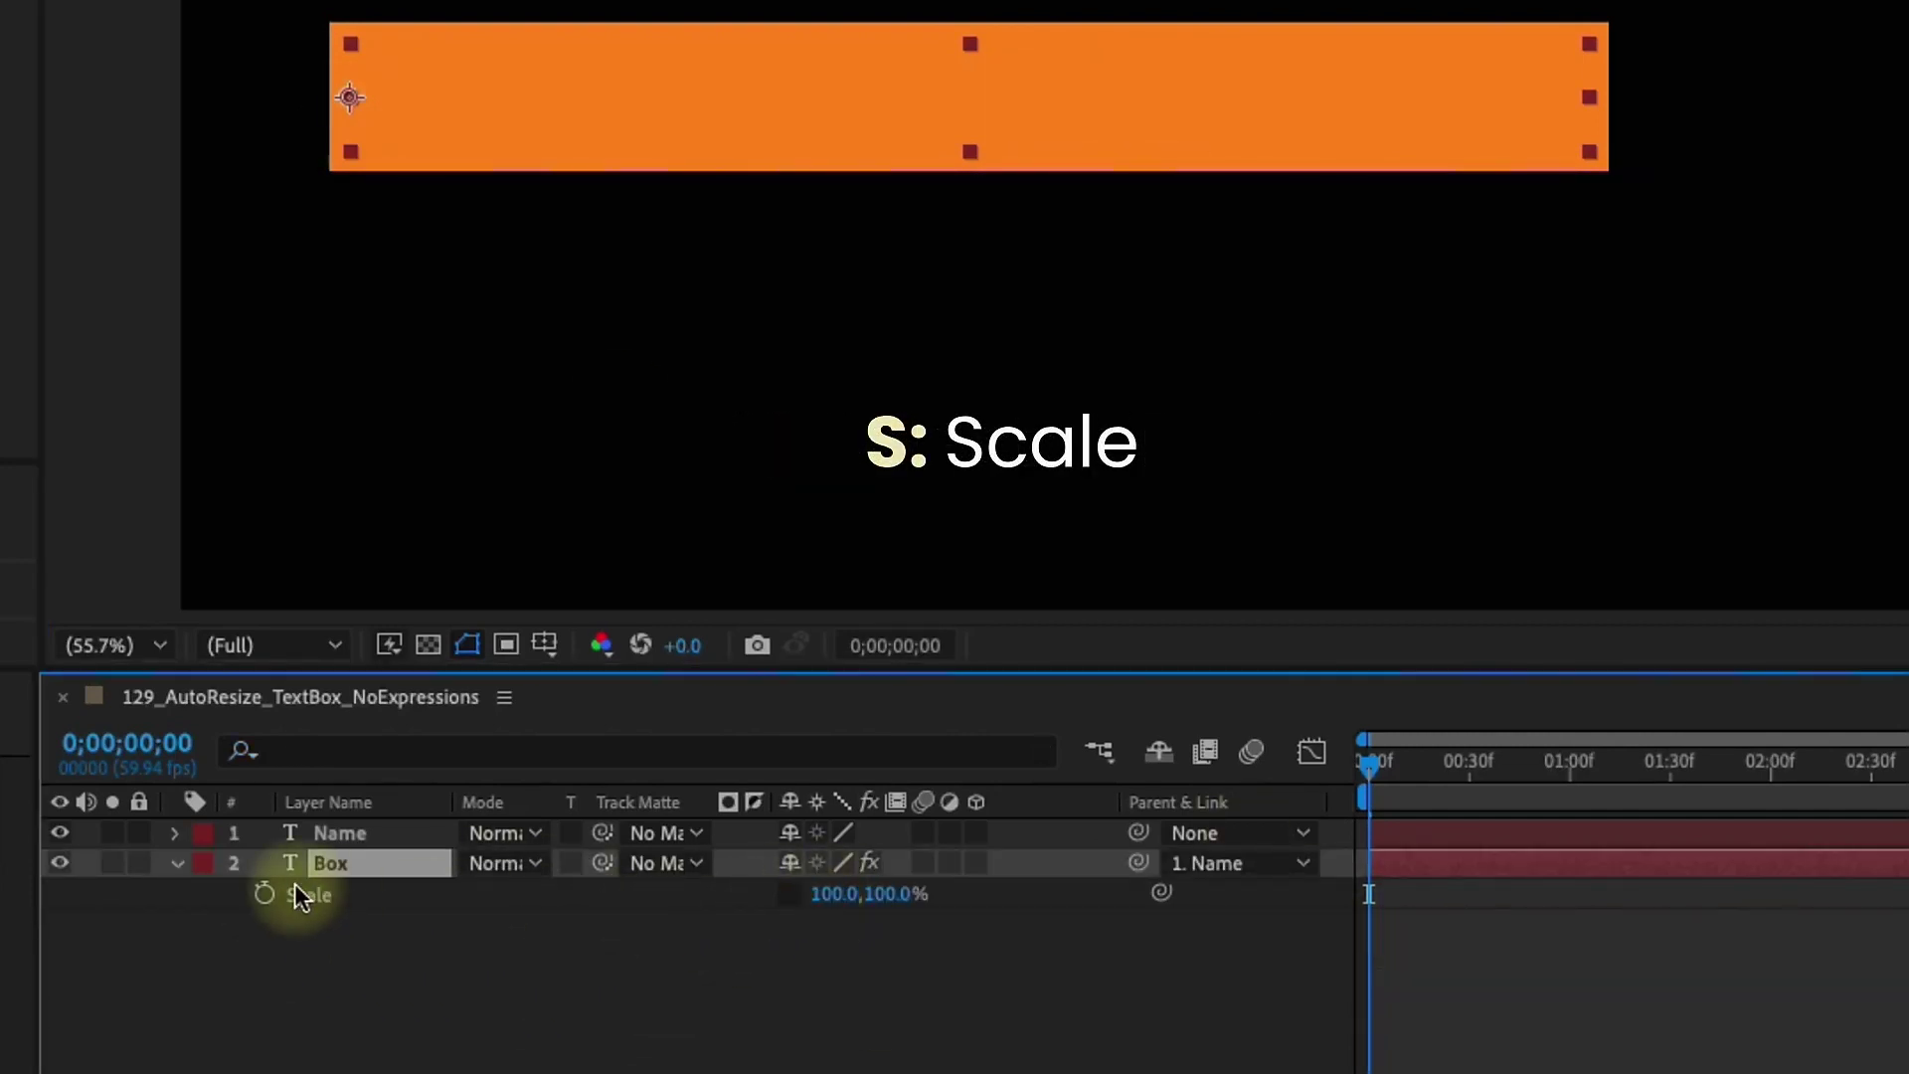
{"action": "left_click", "coordinate": [263, 893]}
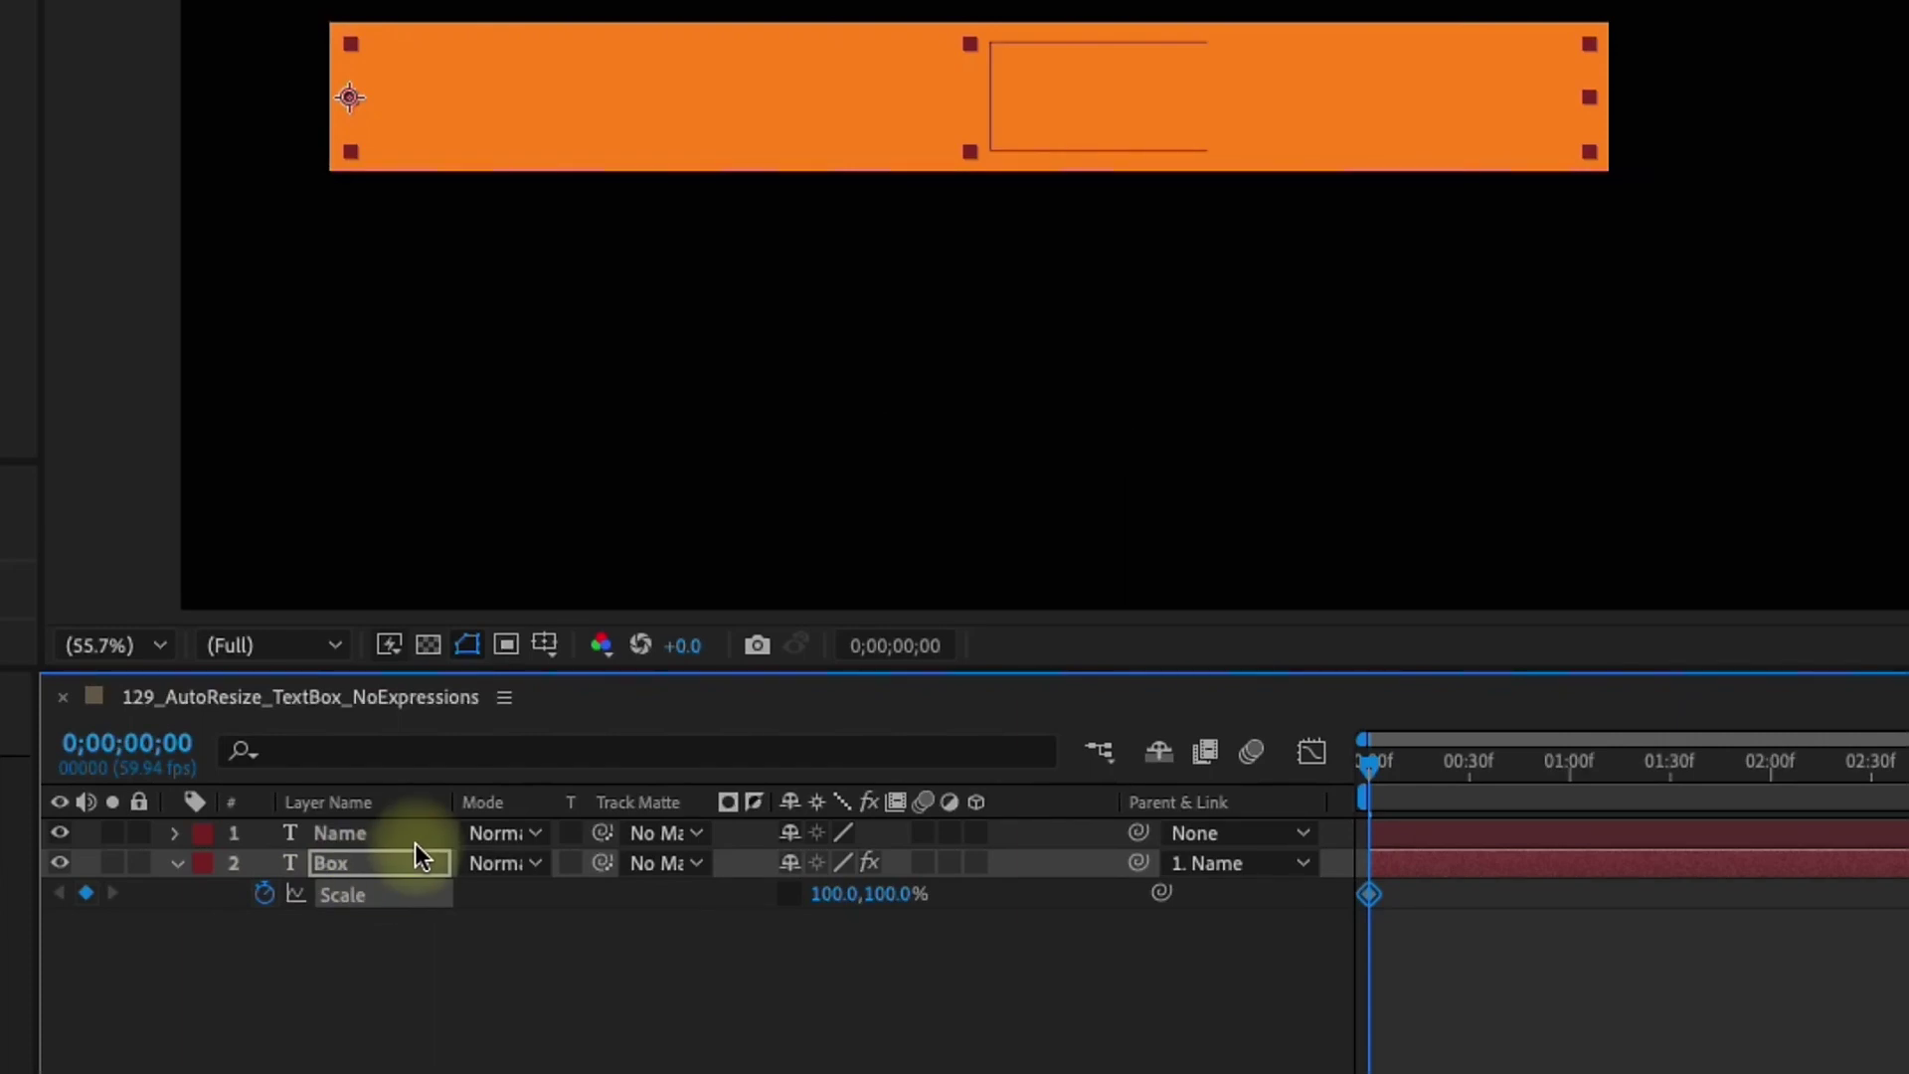
{"action": "left_click", "coordinate": [828, 890]}
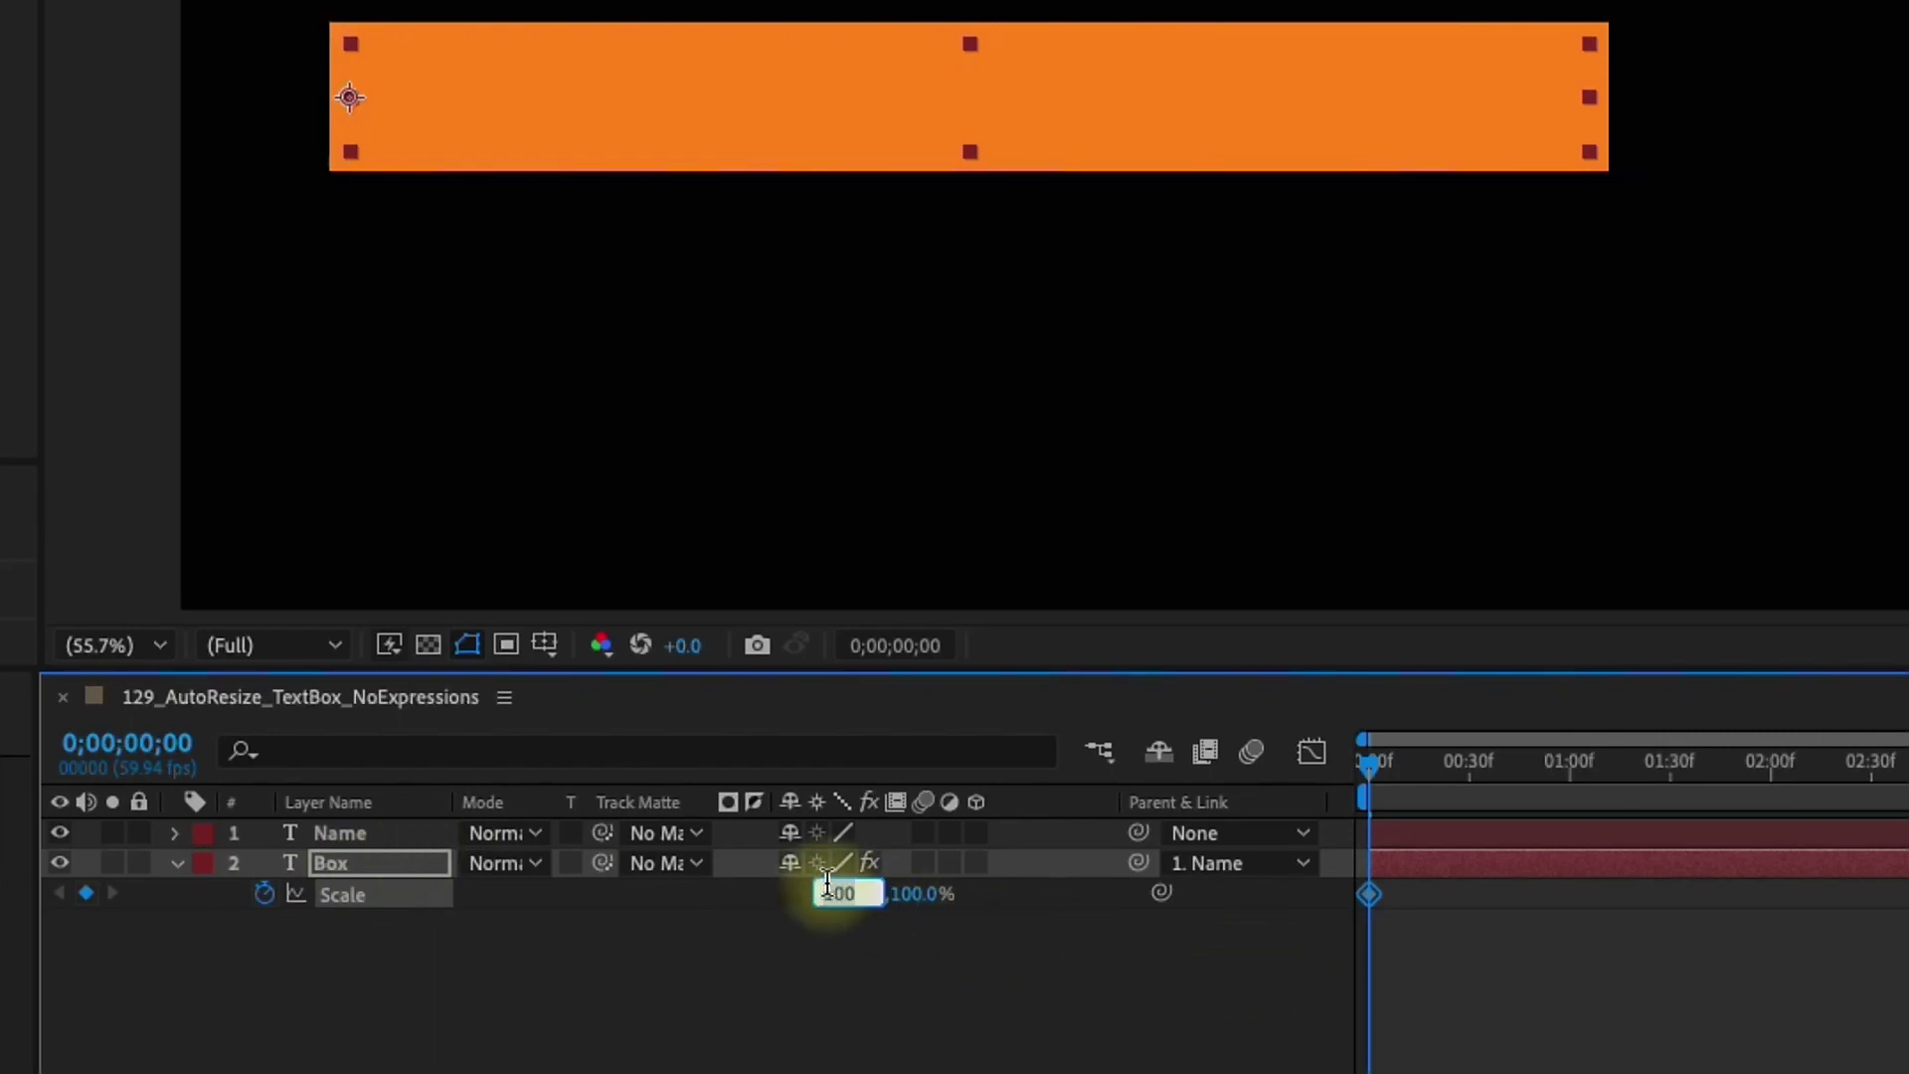
{"action": "type", "text": "0"}
{"action": "key", "text": "Return"}
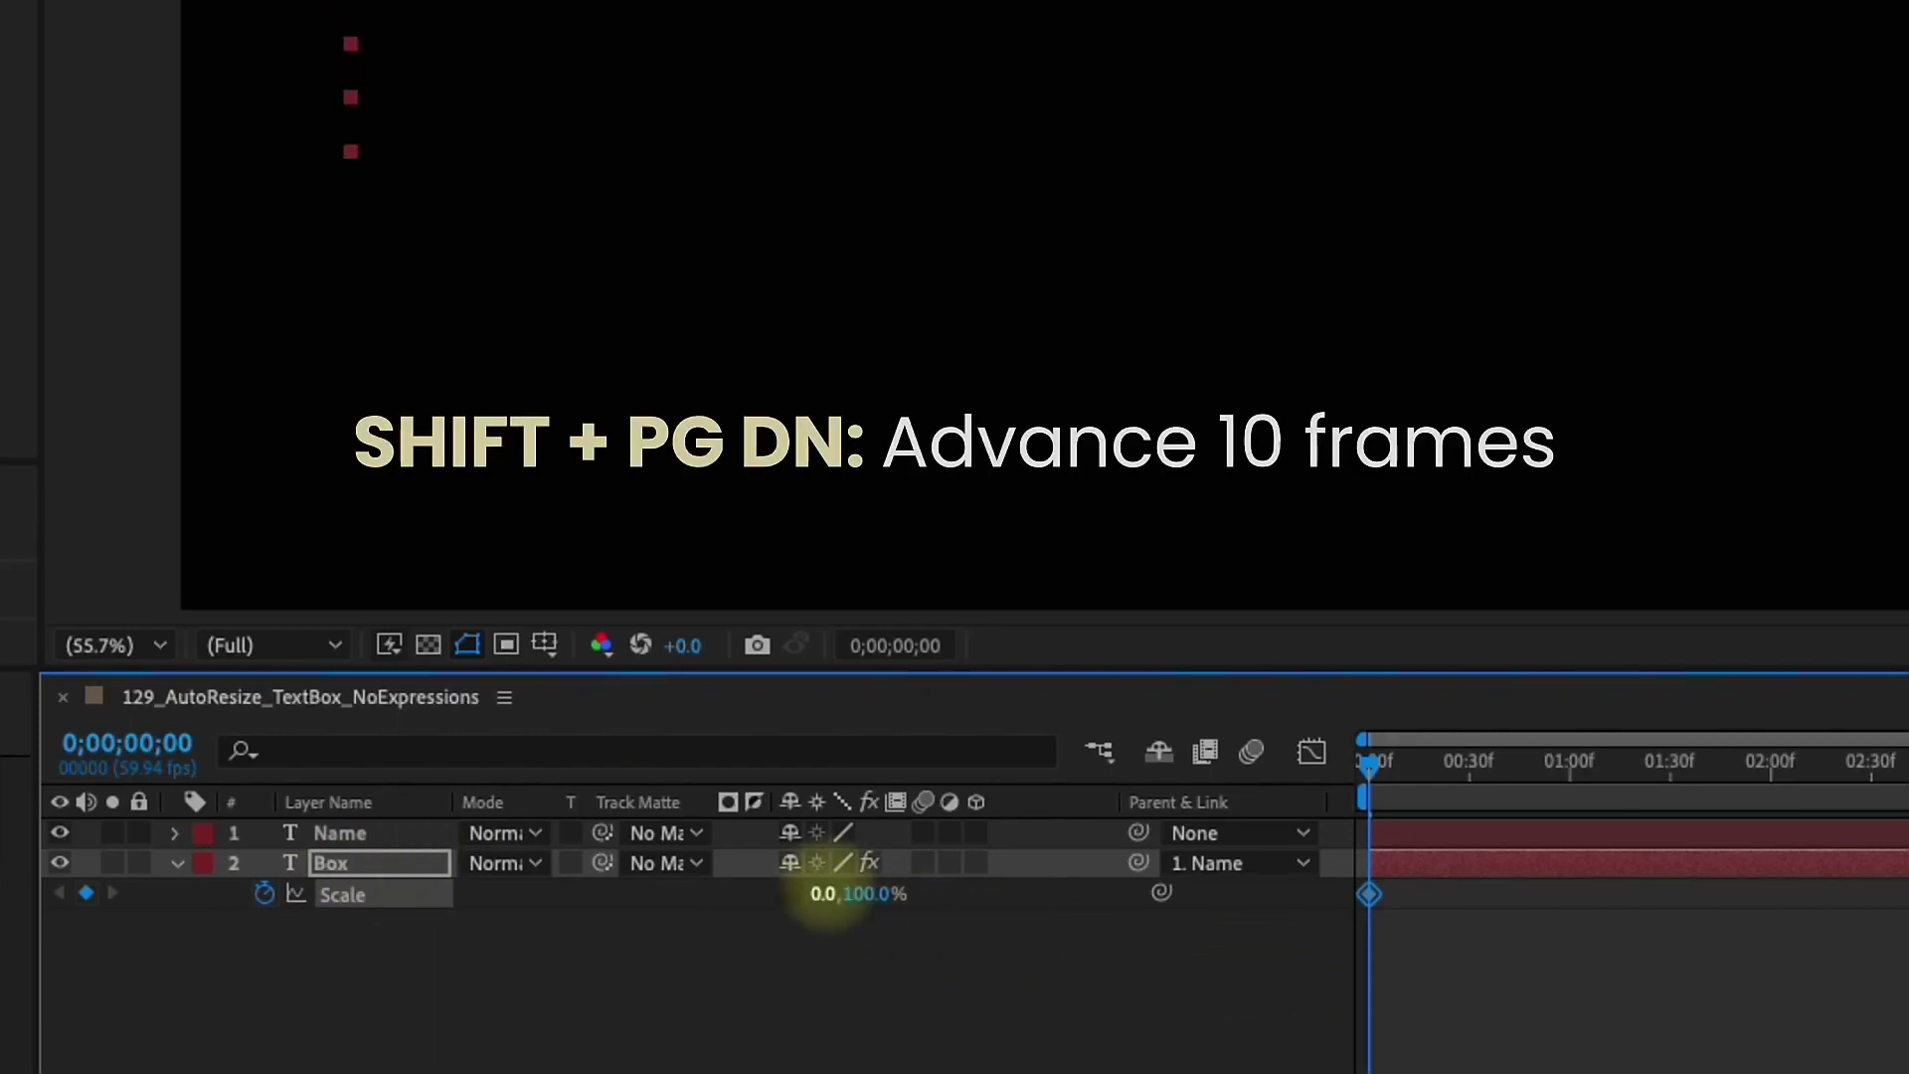
{"action": "key", "text": "shift+Page_Down"}
{"action": "key", "text": "shift+Page_Down"}
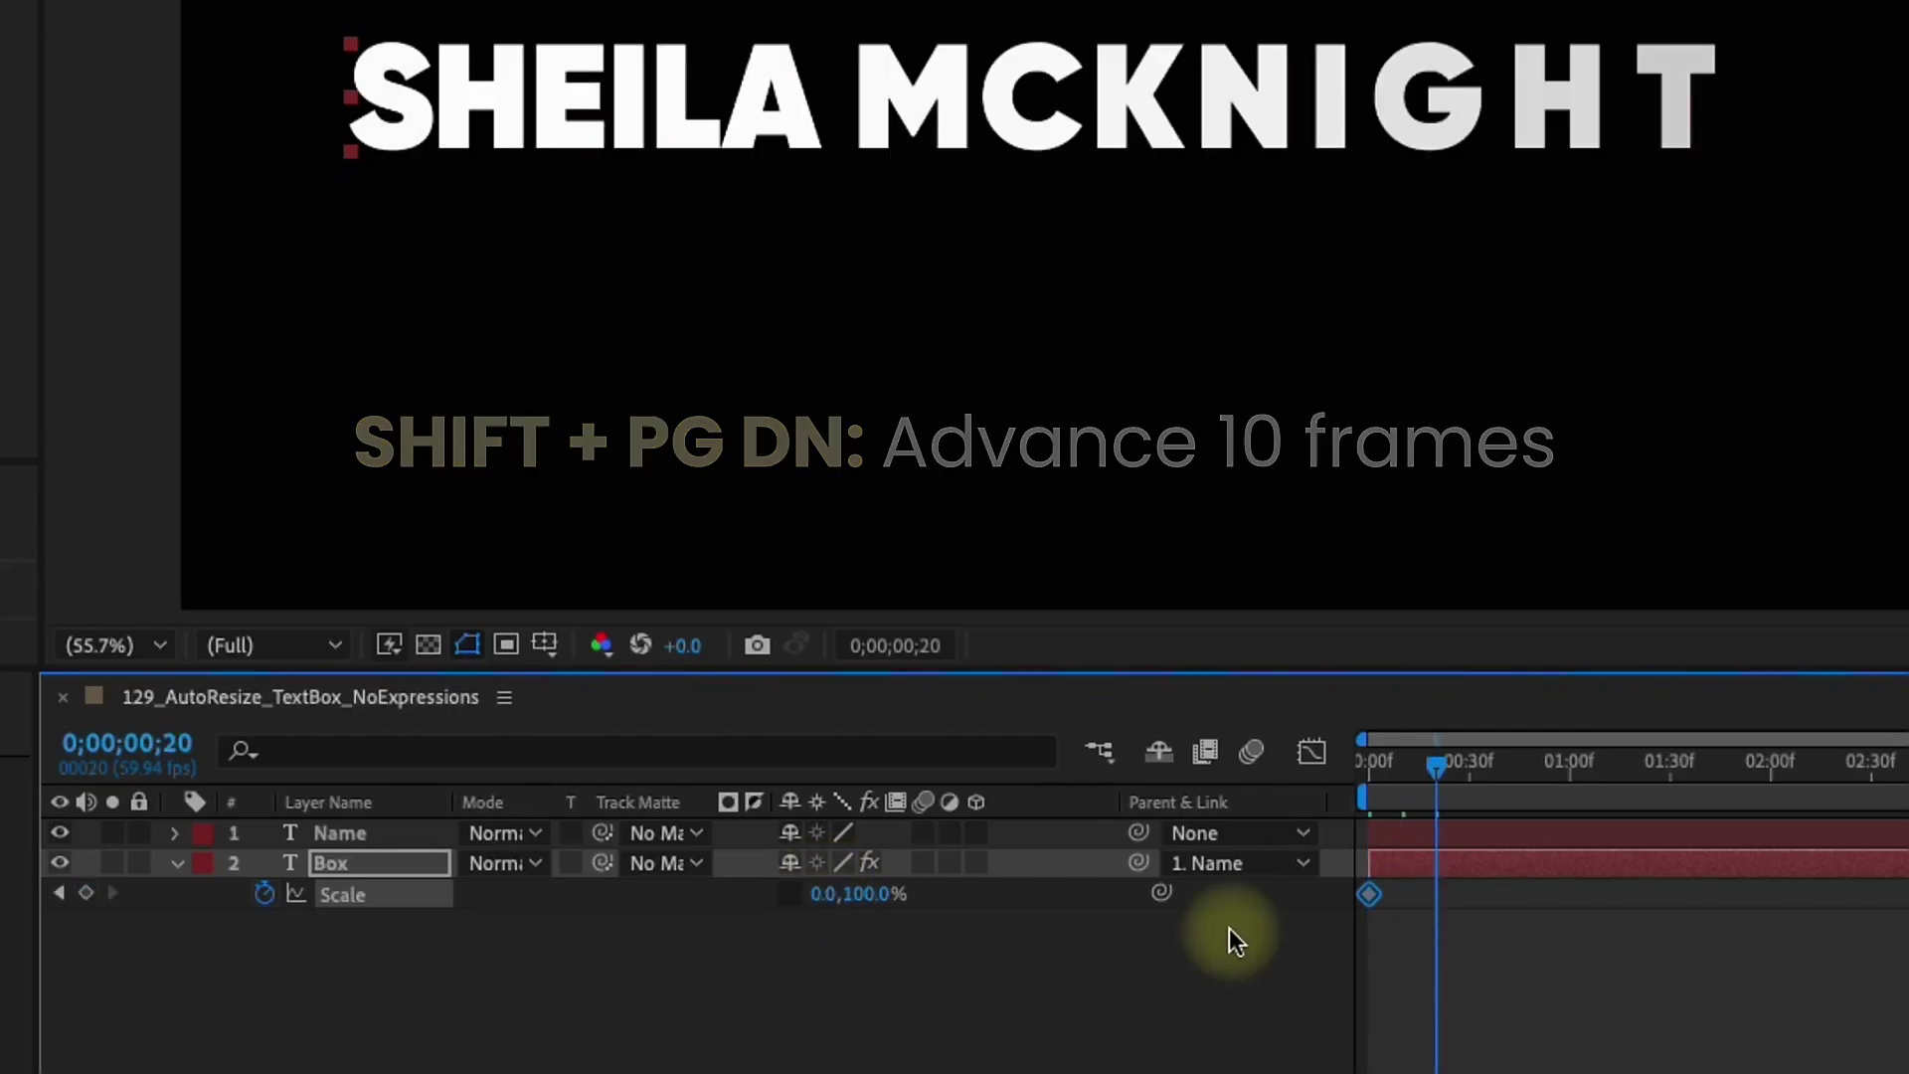
{"action": "left_click", "coordinate": [824, 895]}
{"action": "type", "text": "1"}
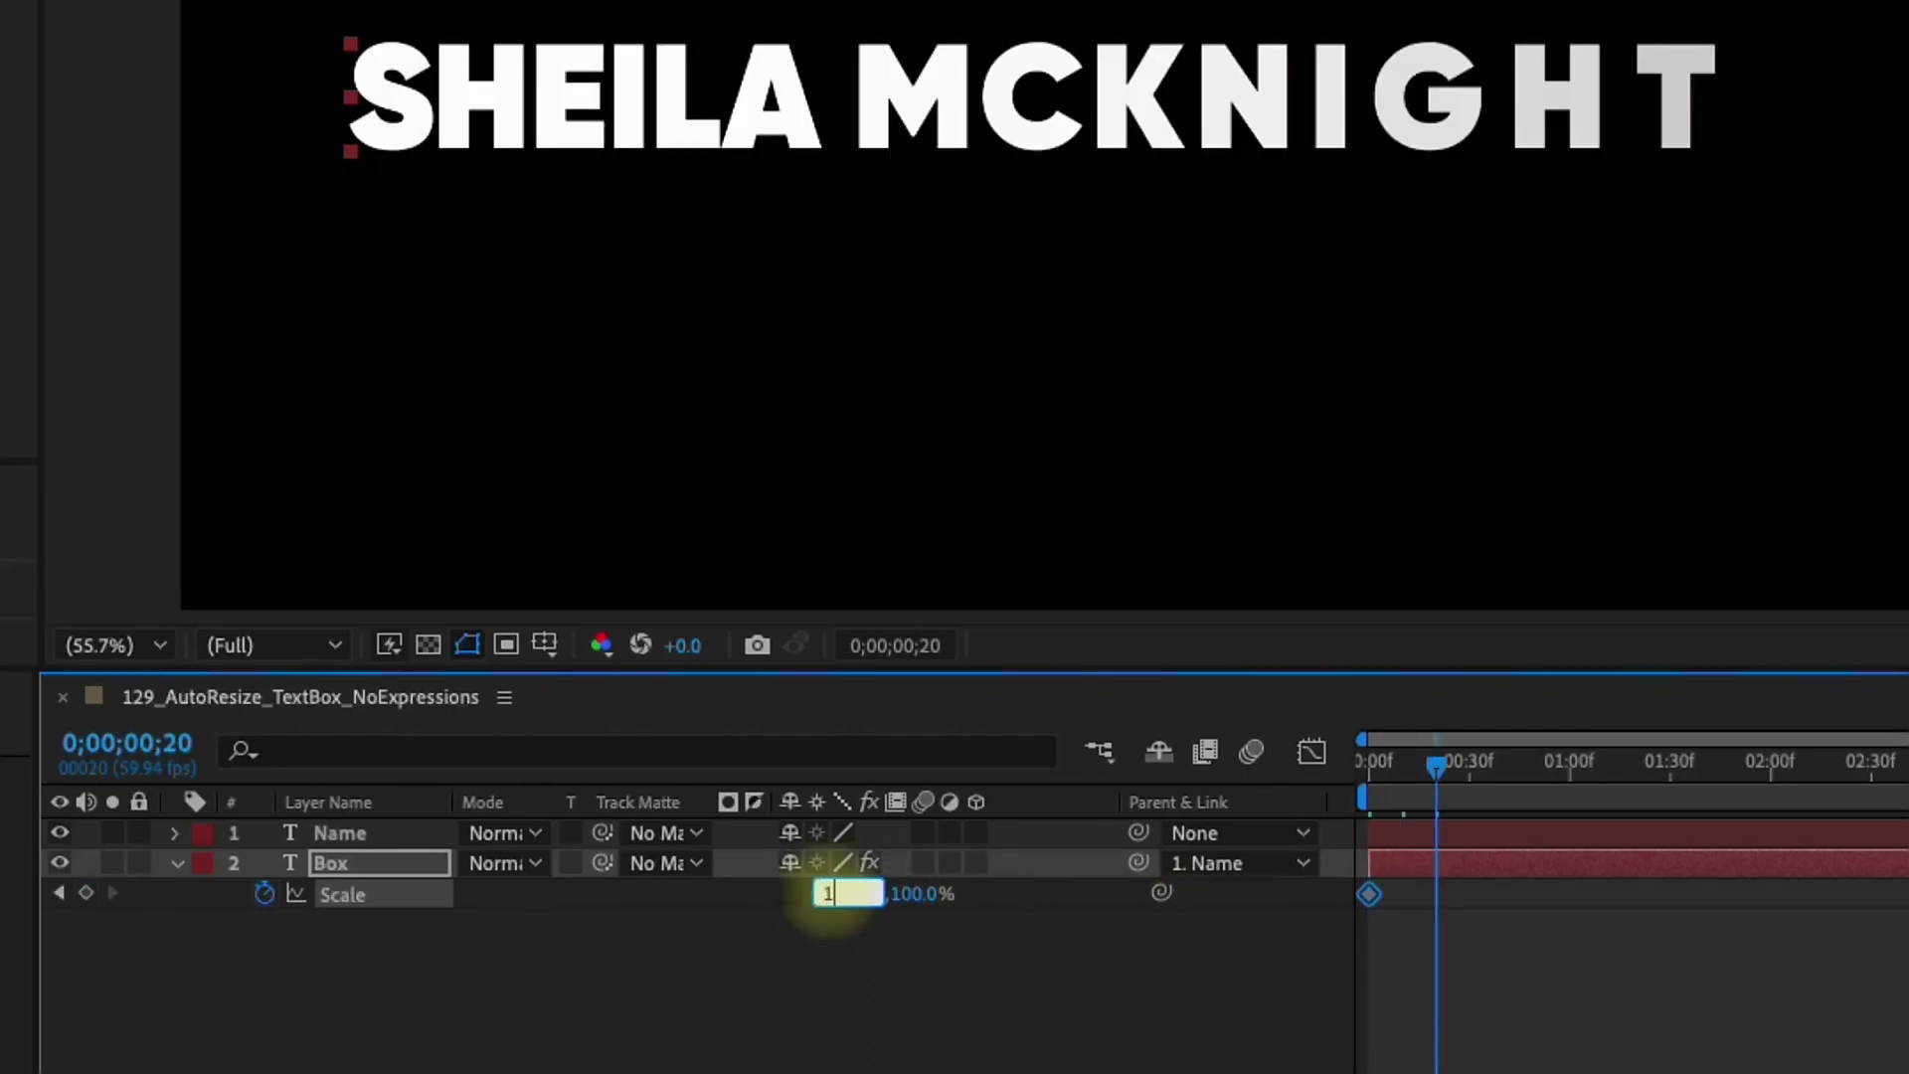
{"action": "type", "text": "00"}
{"action": "key", "text": "Return"}
Easy-ease the Scale keyframes, sharpen the ease in the speed graph, and preview from the start
{"action": "key", "text": "F9"}
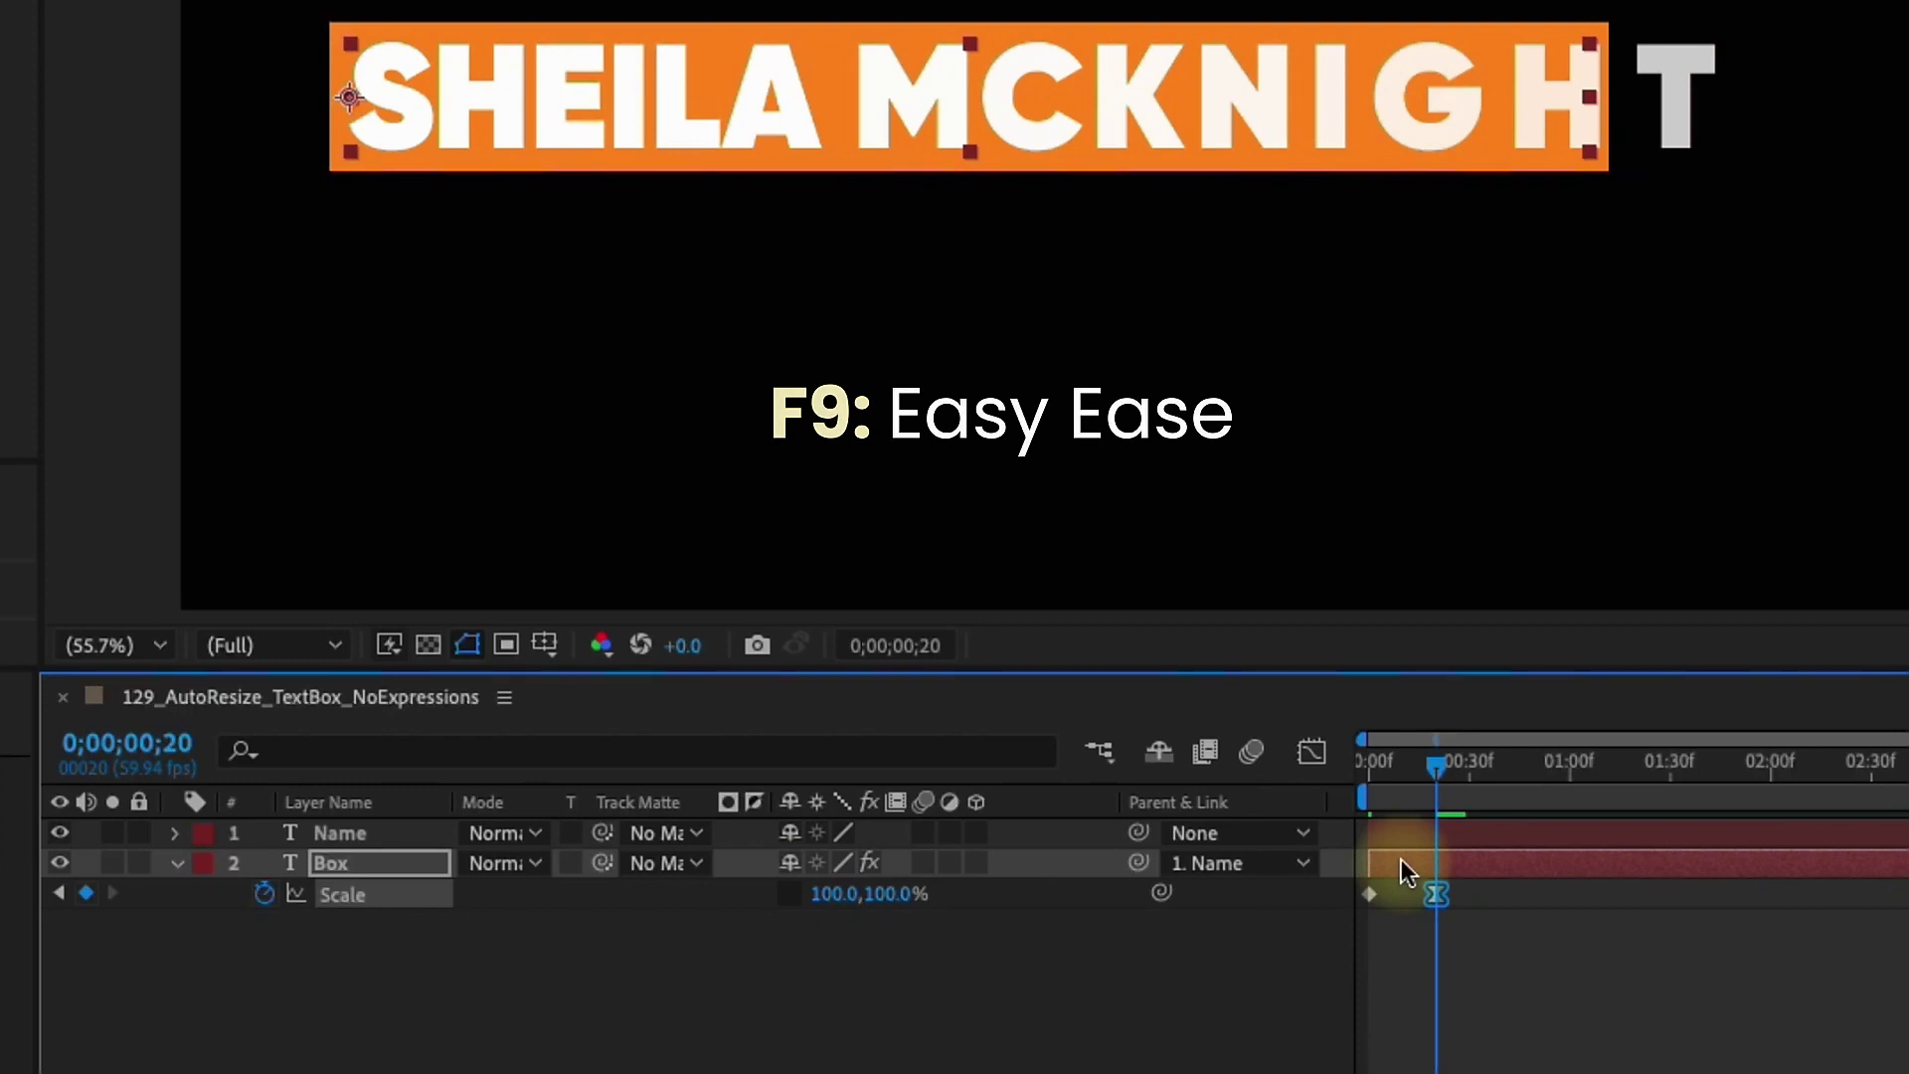
{"action": "left_click", "coordinate": [1311, 752]}
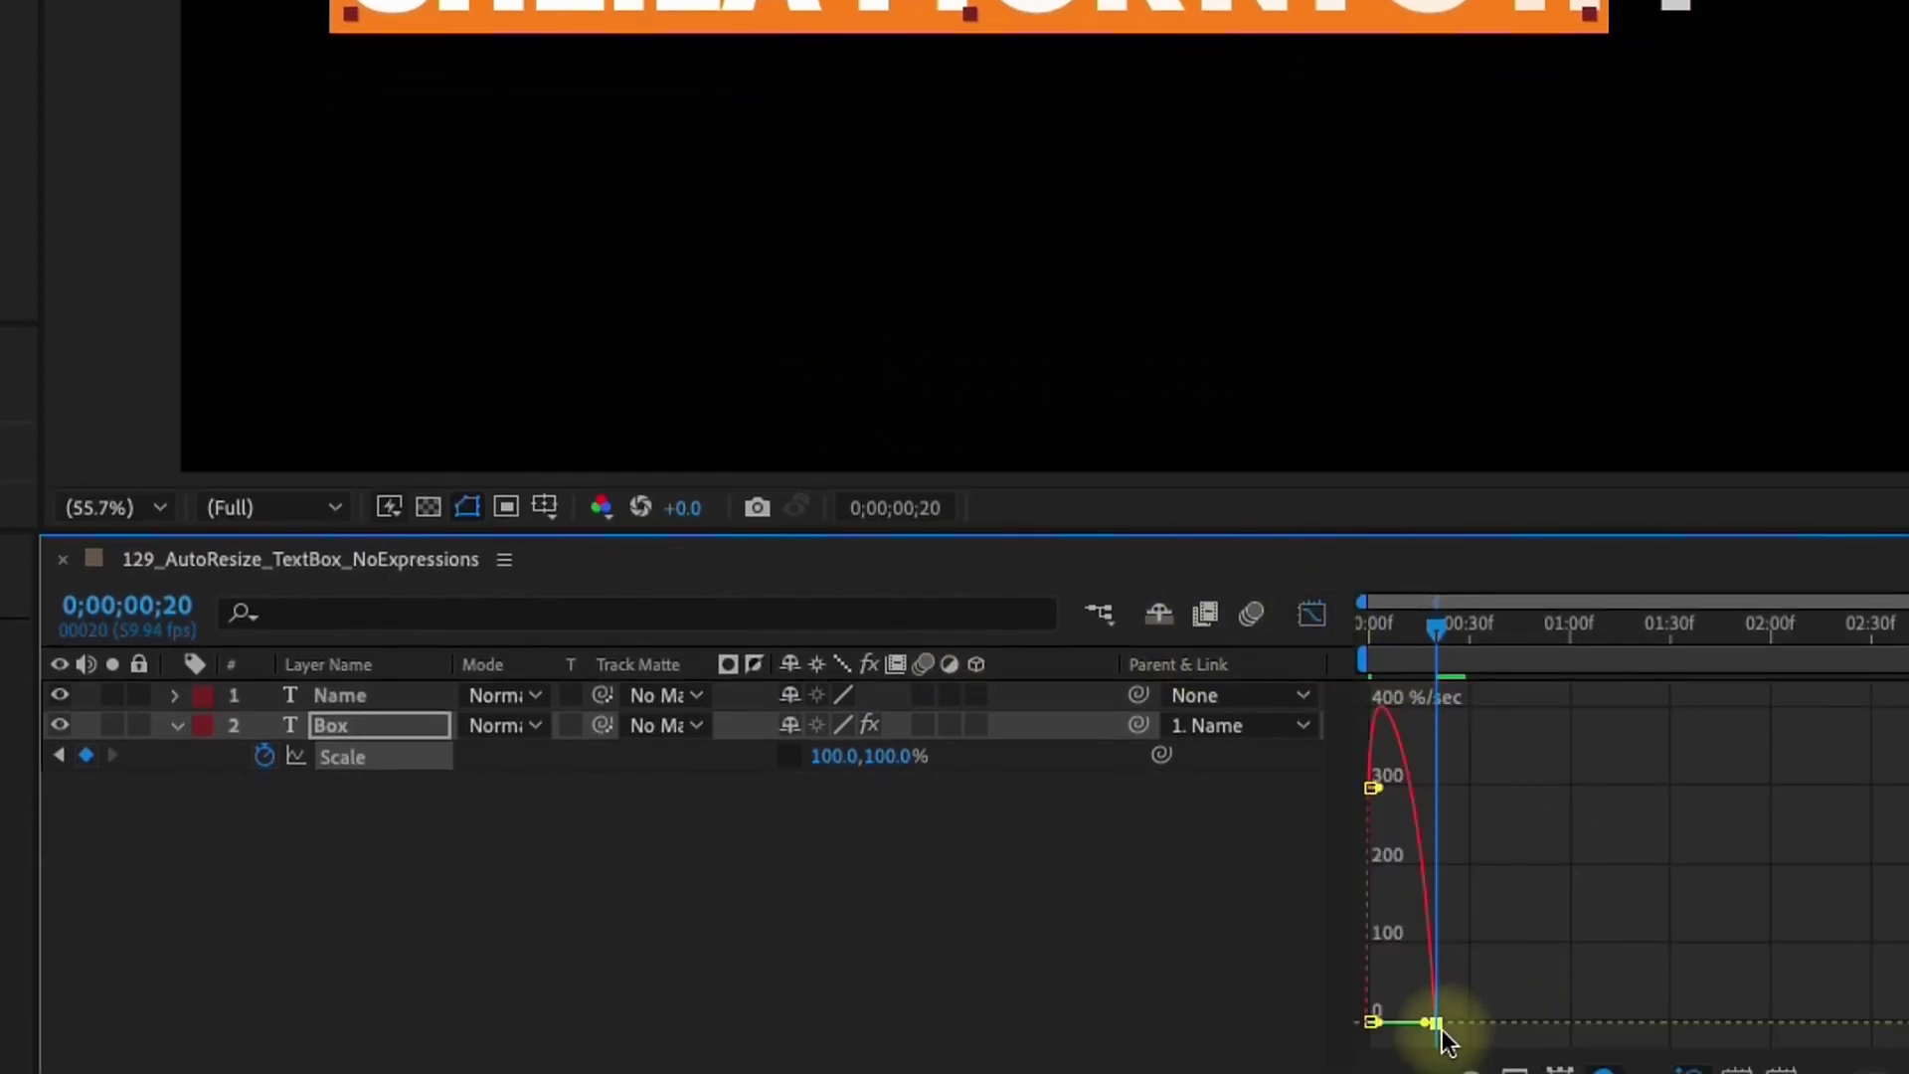
{"action": "mouse_move", "coordinate": [1428, 1023]}
{"action": "left_mouse_down"}
{"action": "mouse_move", "coordinate": [1387, 1024]}
{"action": "mouse_move", "coordinate": [1413, 1022]}
{"action": "left_mouse_up"}
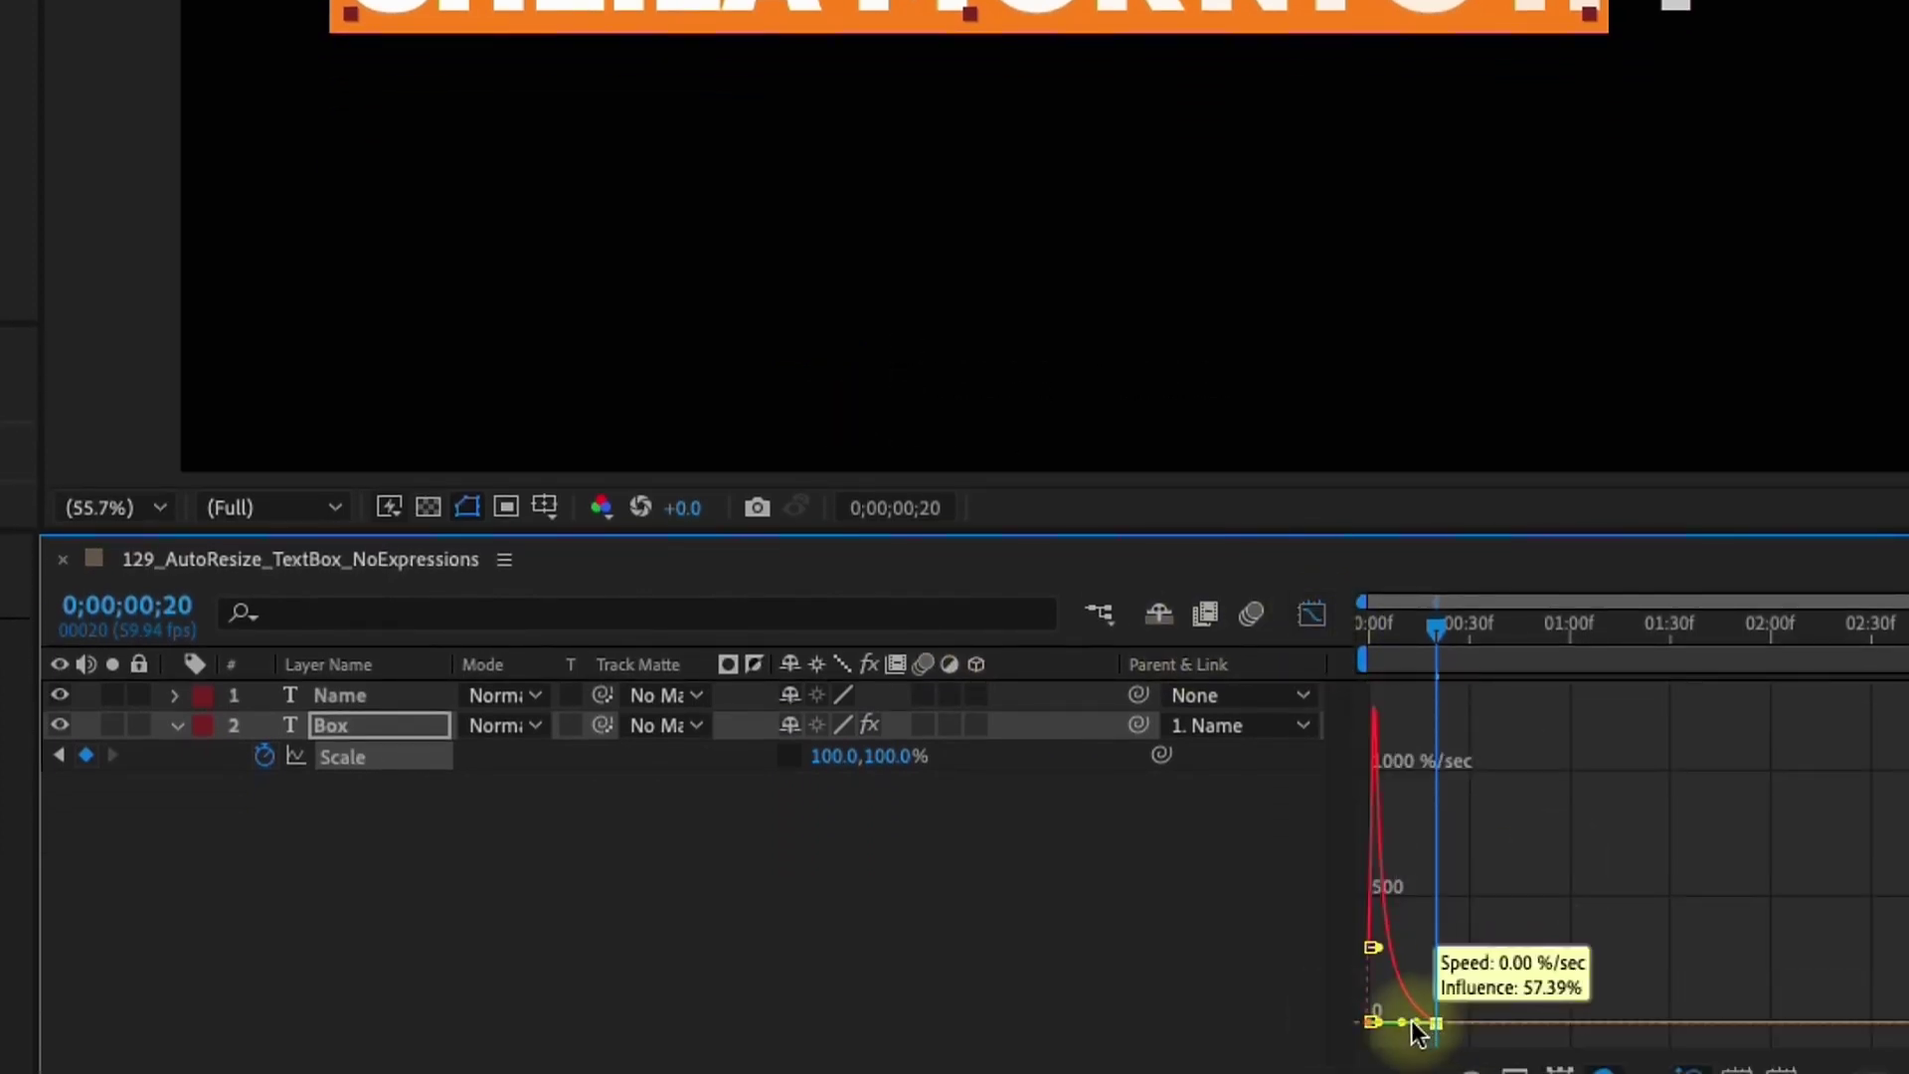
{"action": "left_click", "coordinate": [1312, 613]}
{"action": "left_click_drag", "start_coordinate": [1437, 626], "coordinate": [1160, 630]}
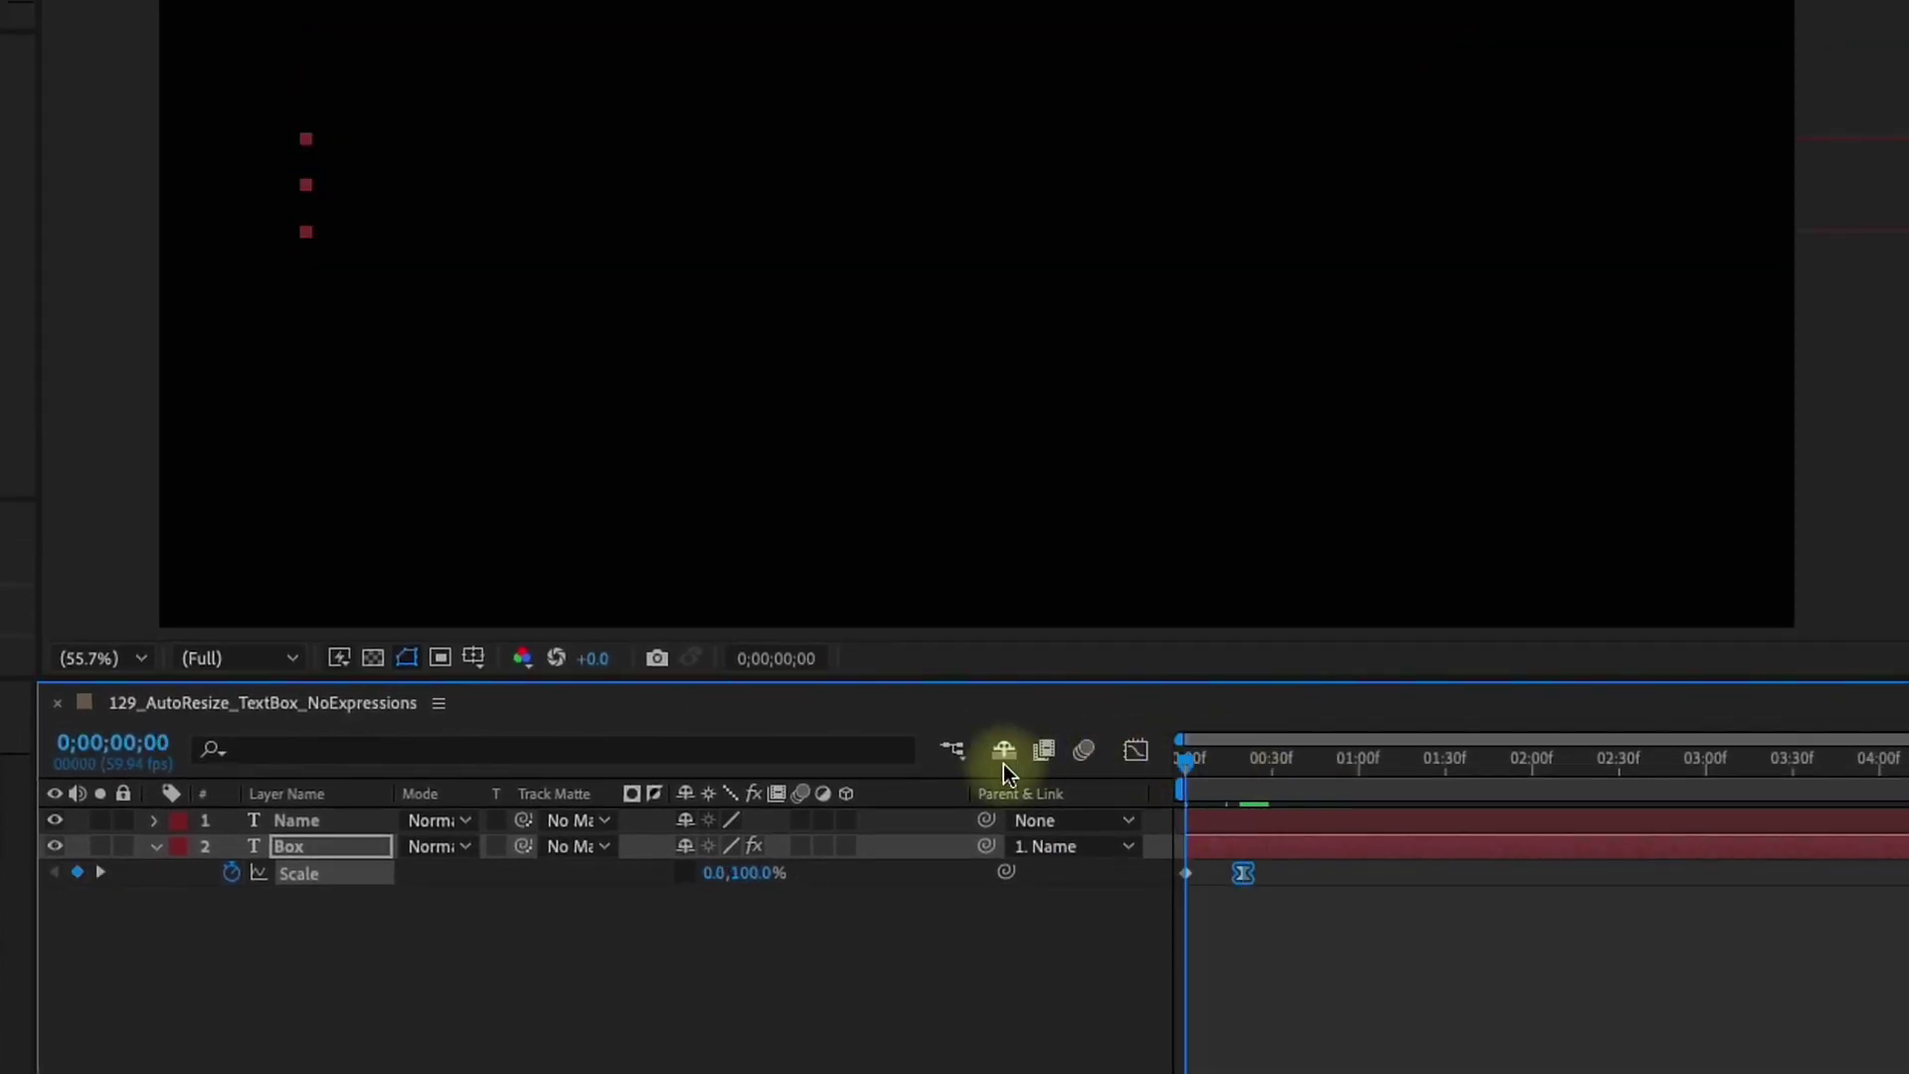
{"action": "key", "text": "space"}
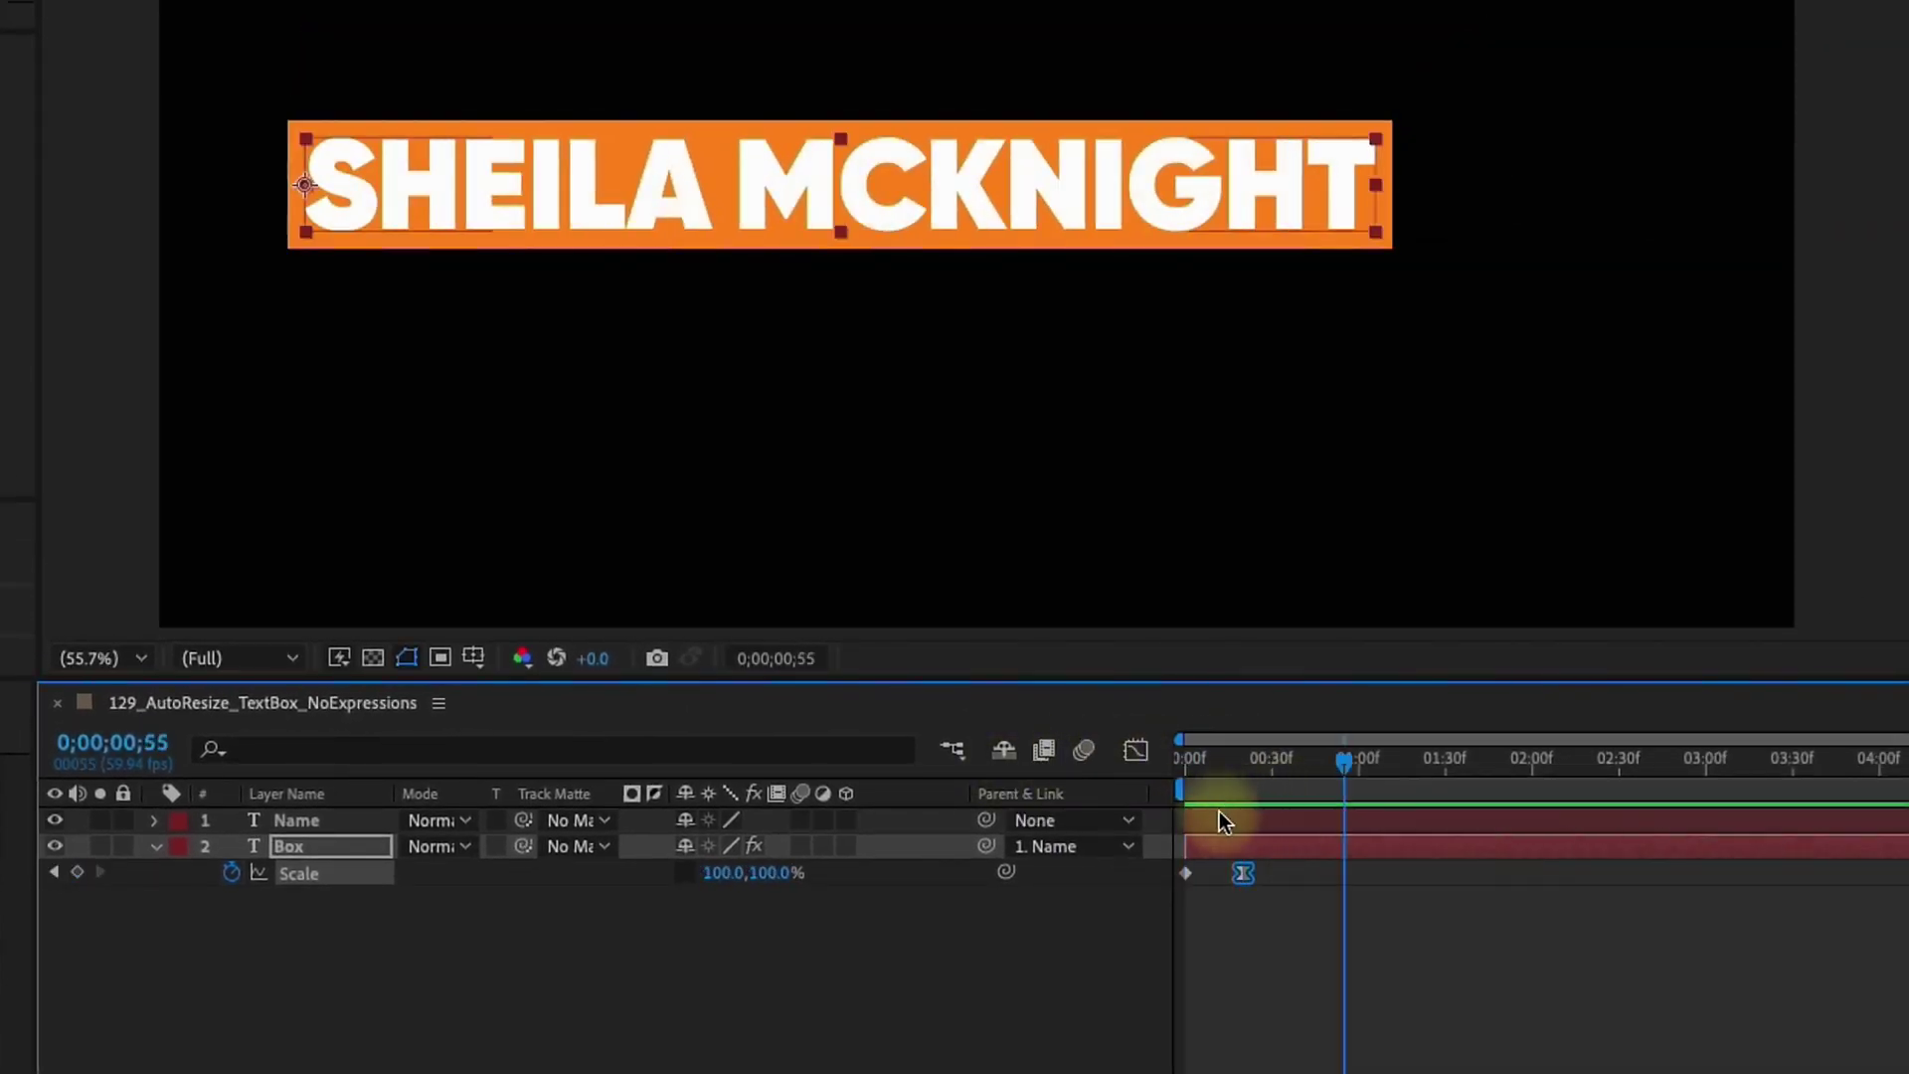
Start the Name layer slightly later, then duplicate the Box layer where it is fully grown
{"action": "left_click_drag", "start_coordinate": [1226, 815], "coordinate": [1259, 816]}
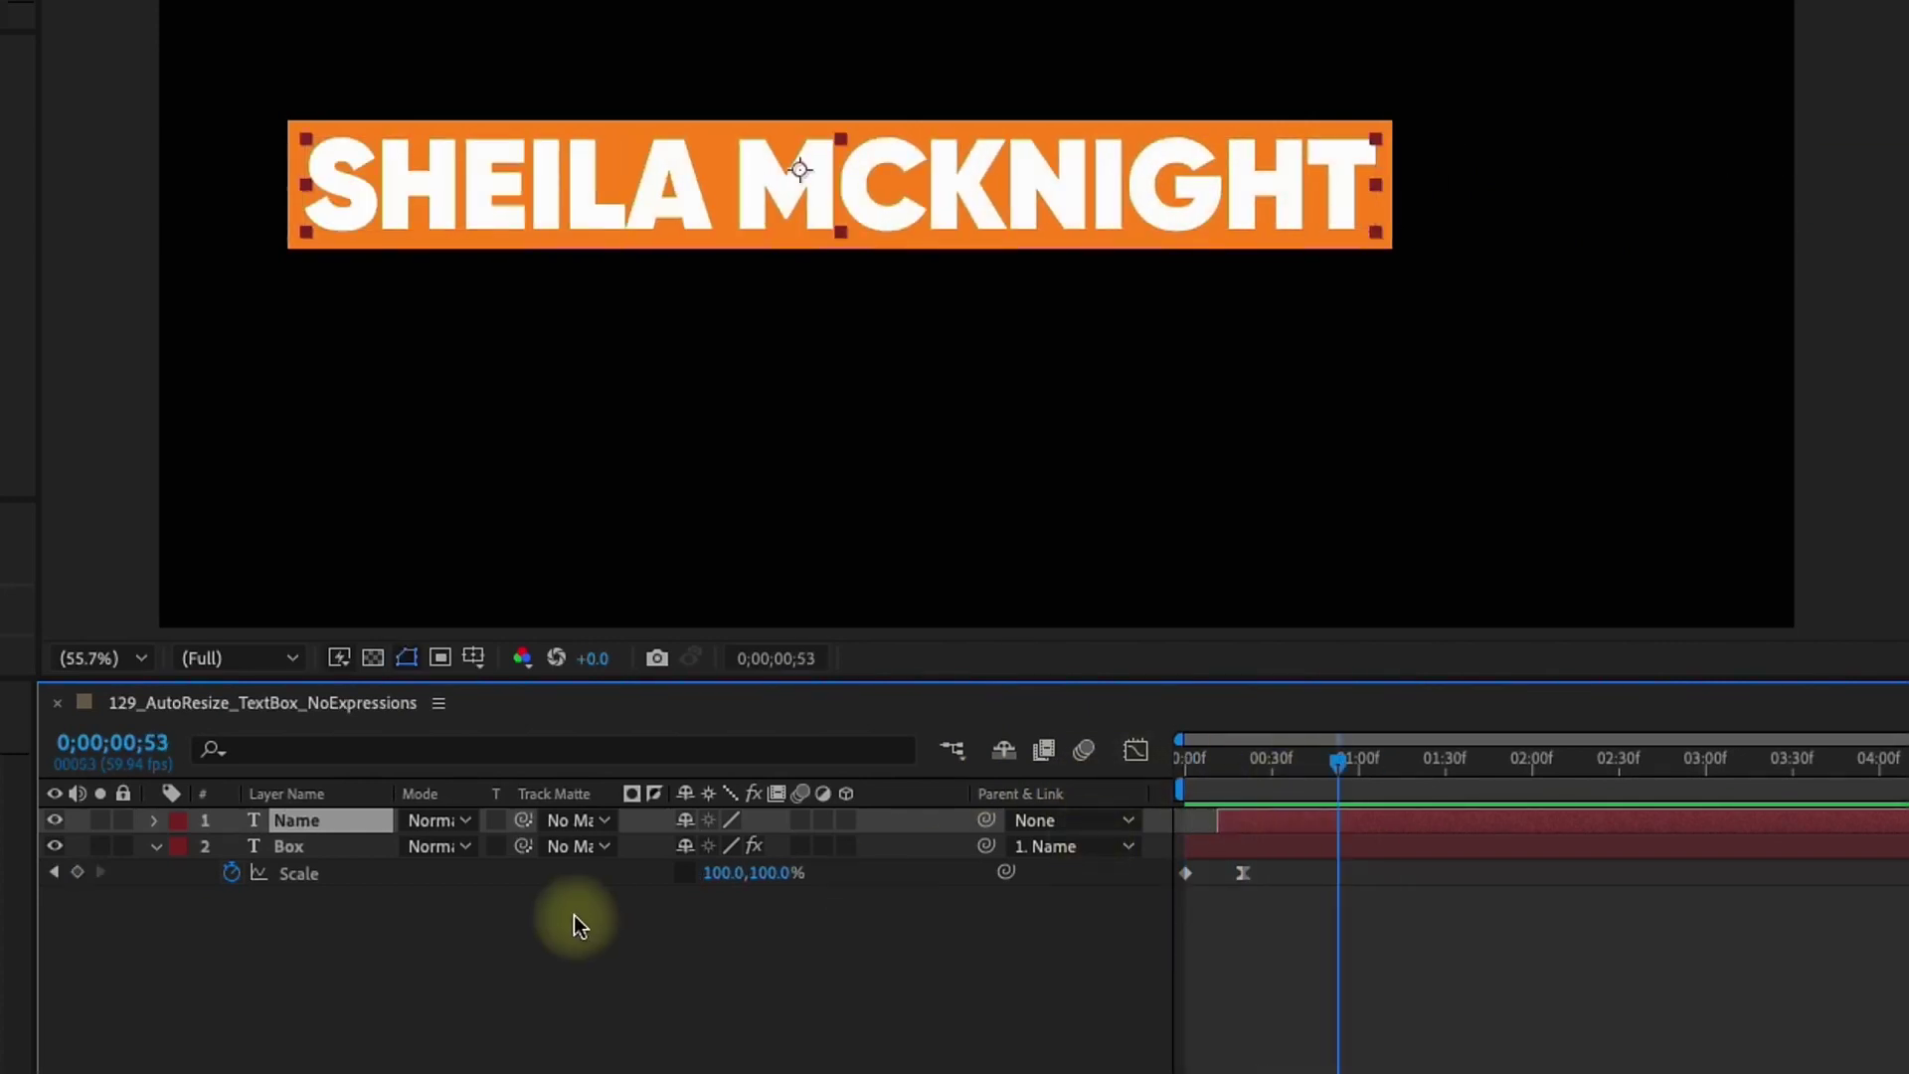
{"action": "left_click", "coordinate": [319, 848]}
{"action": "left_click_drag", "start_coordinate": [1271, 795], "coordinate": [1337, 793]}
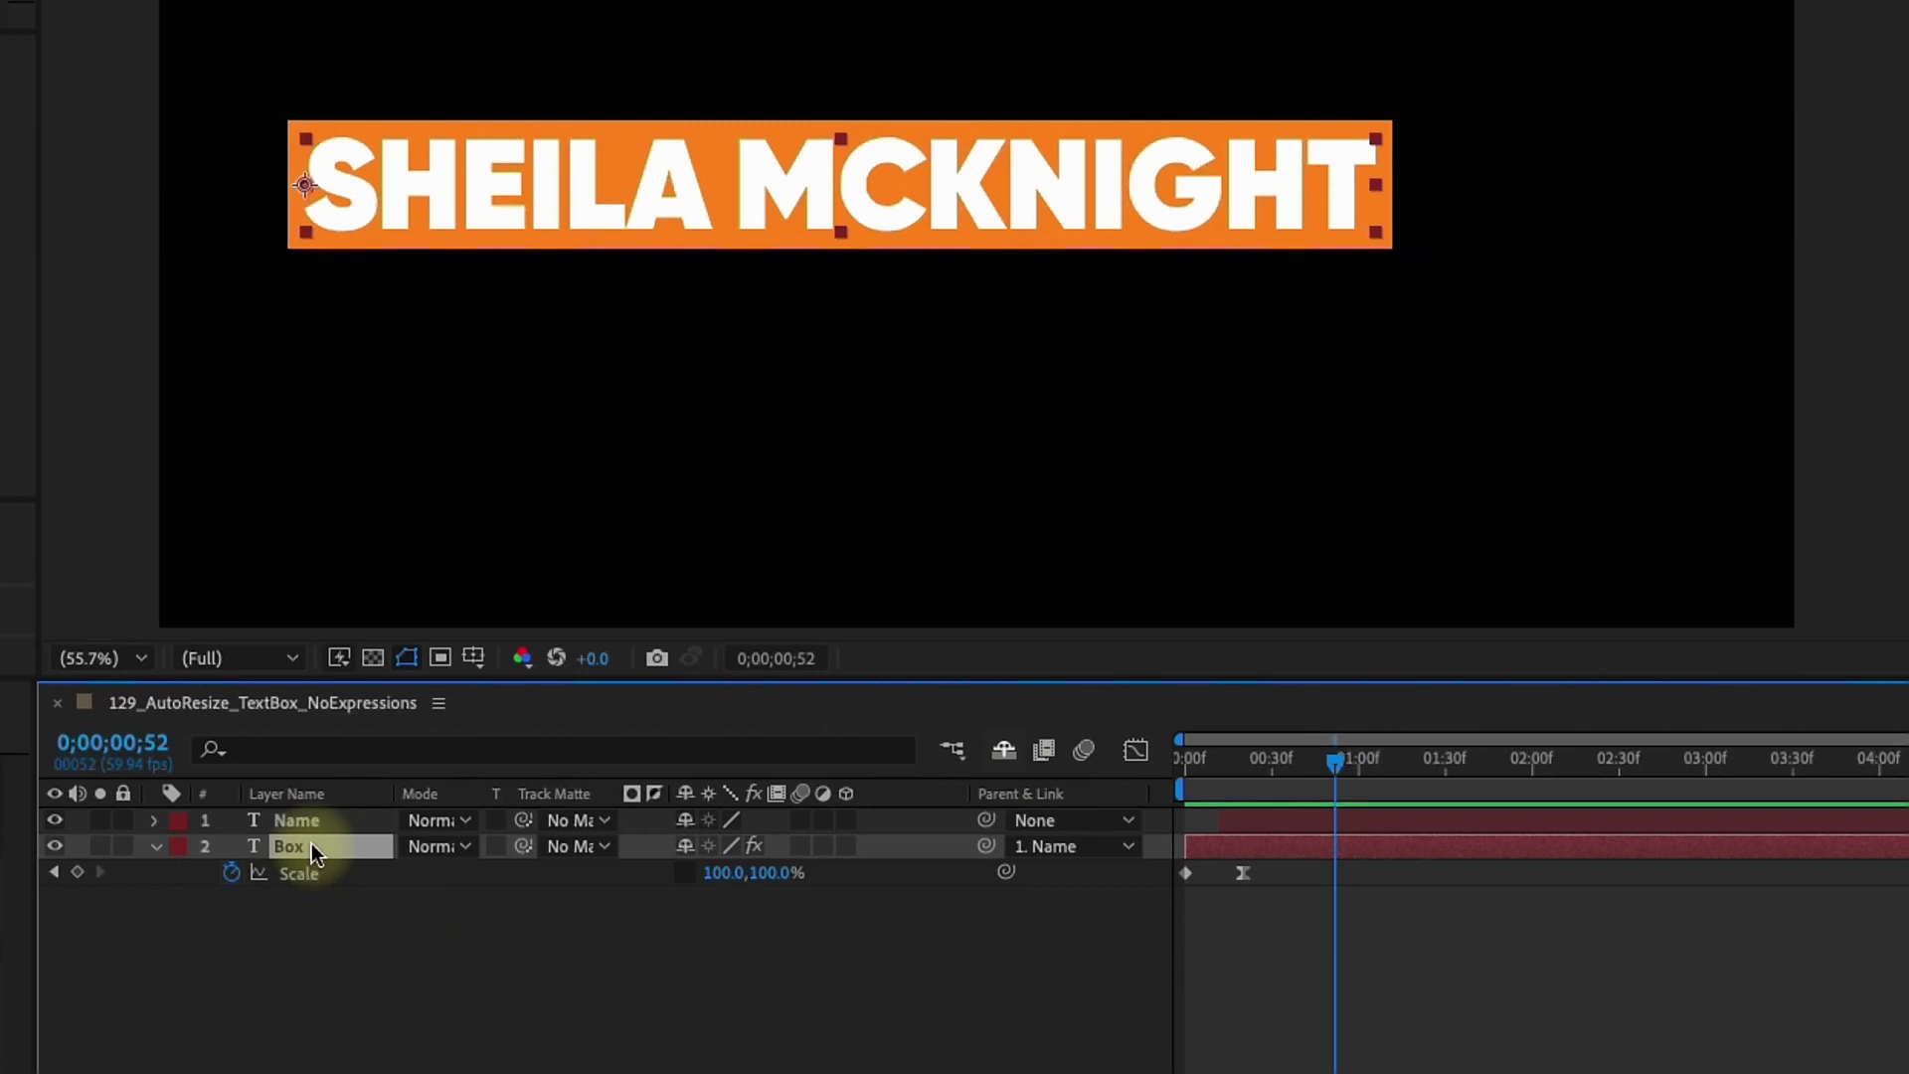
{"action": "key", "text": "ctrl+d"}
{"action": "key", "text": "Return"}
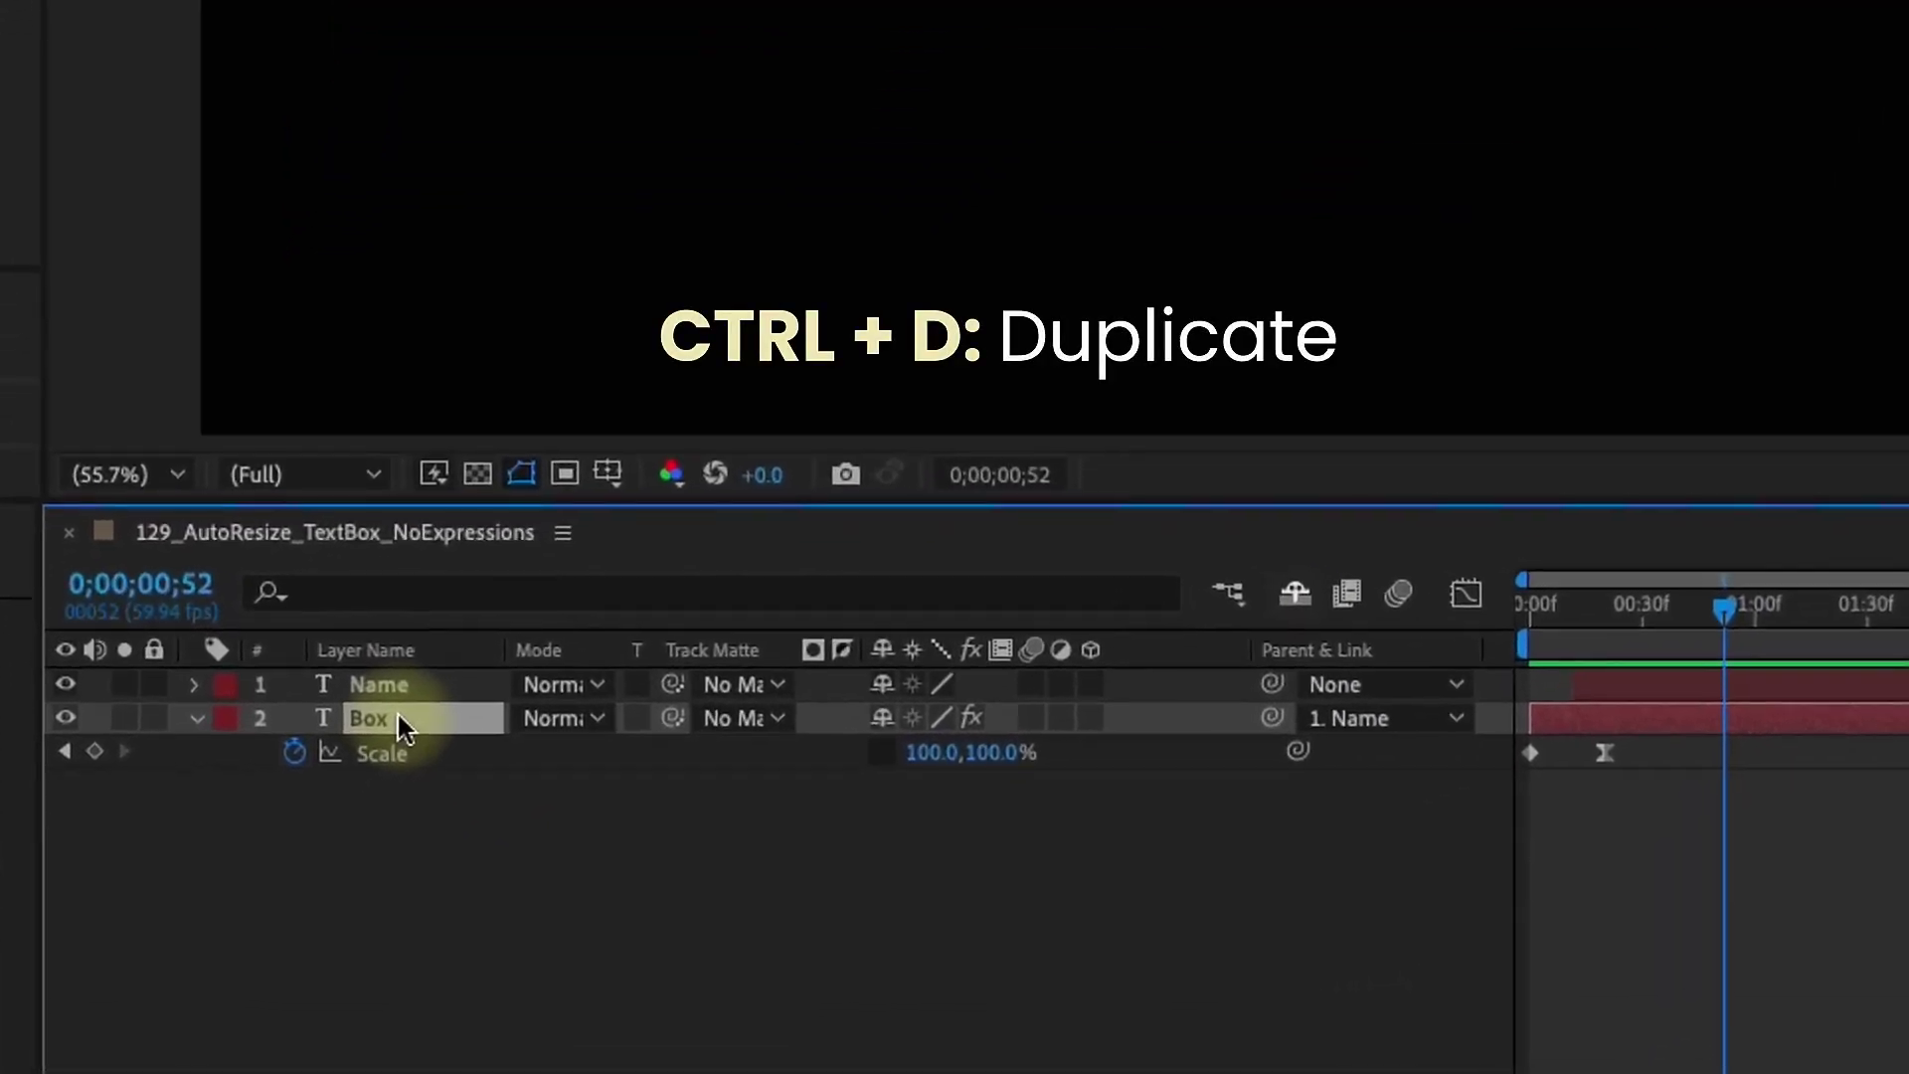
Rename the copy LINE and squash its frame-20 scale to 100,7%
{"action": "type", "text": "LINE"}
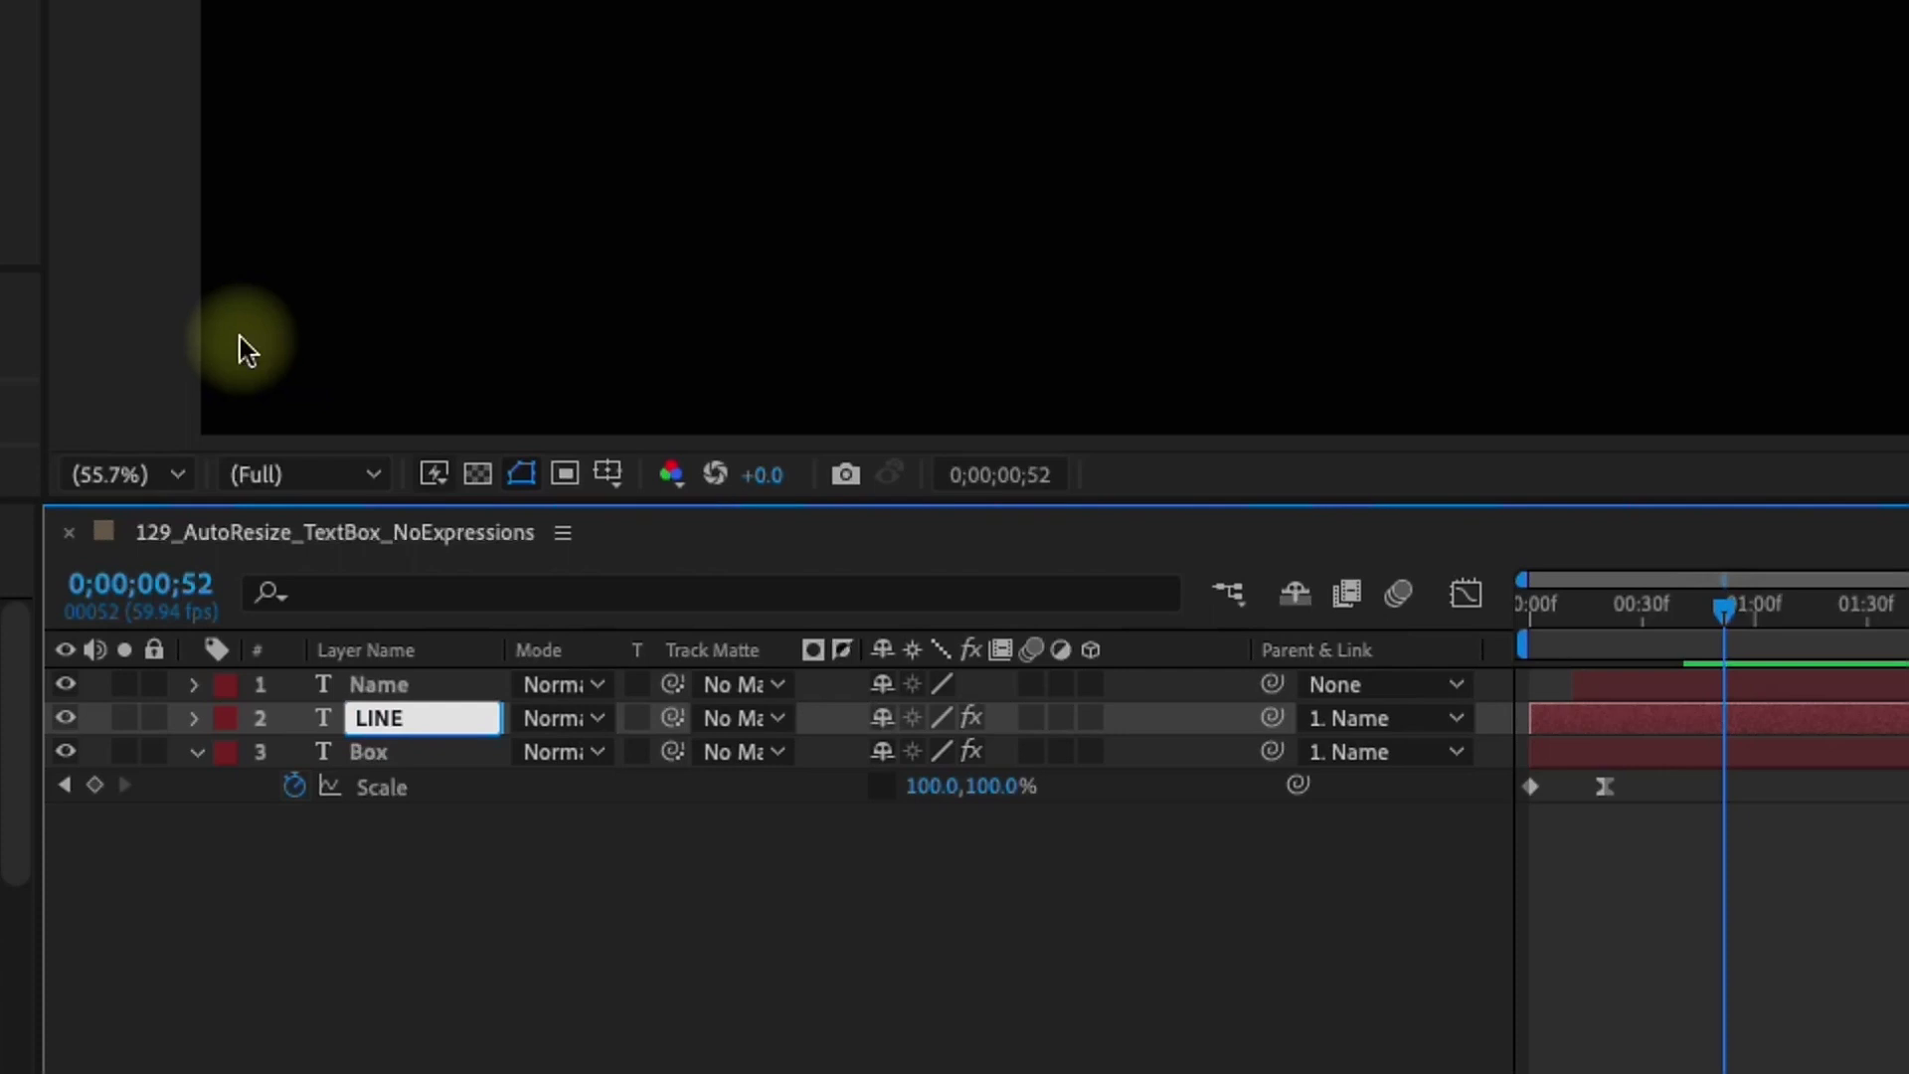
{"action": "key", "text": "Return"}
{"action": "key", "text": "s"}
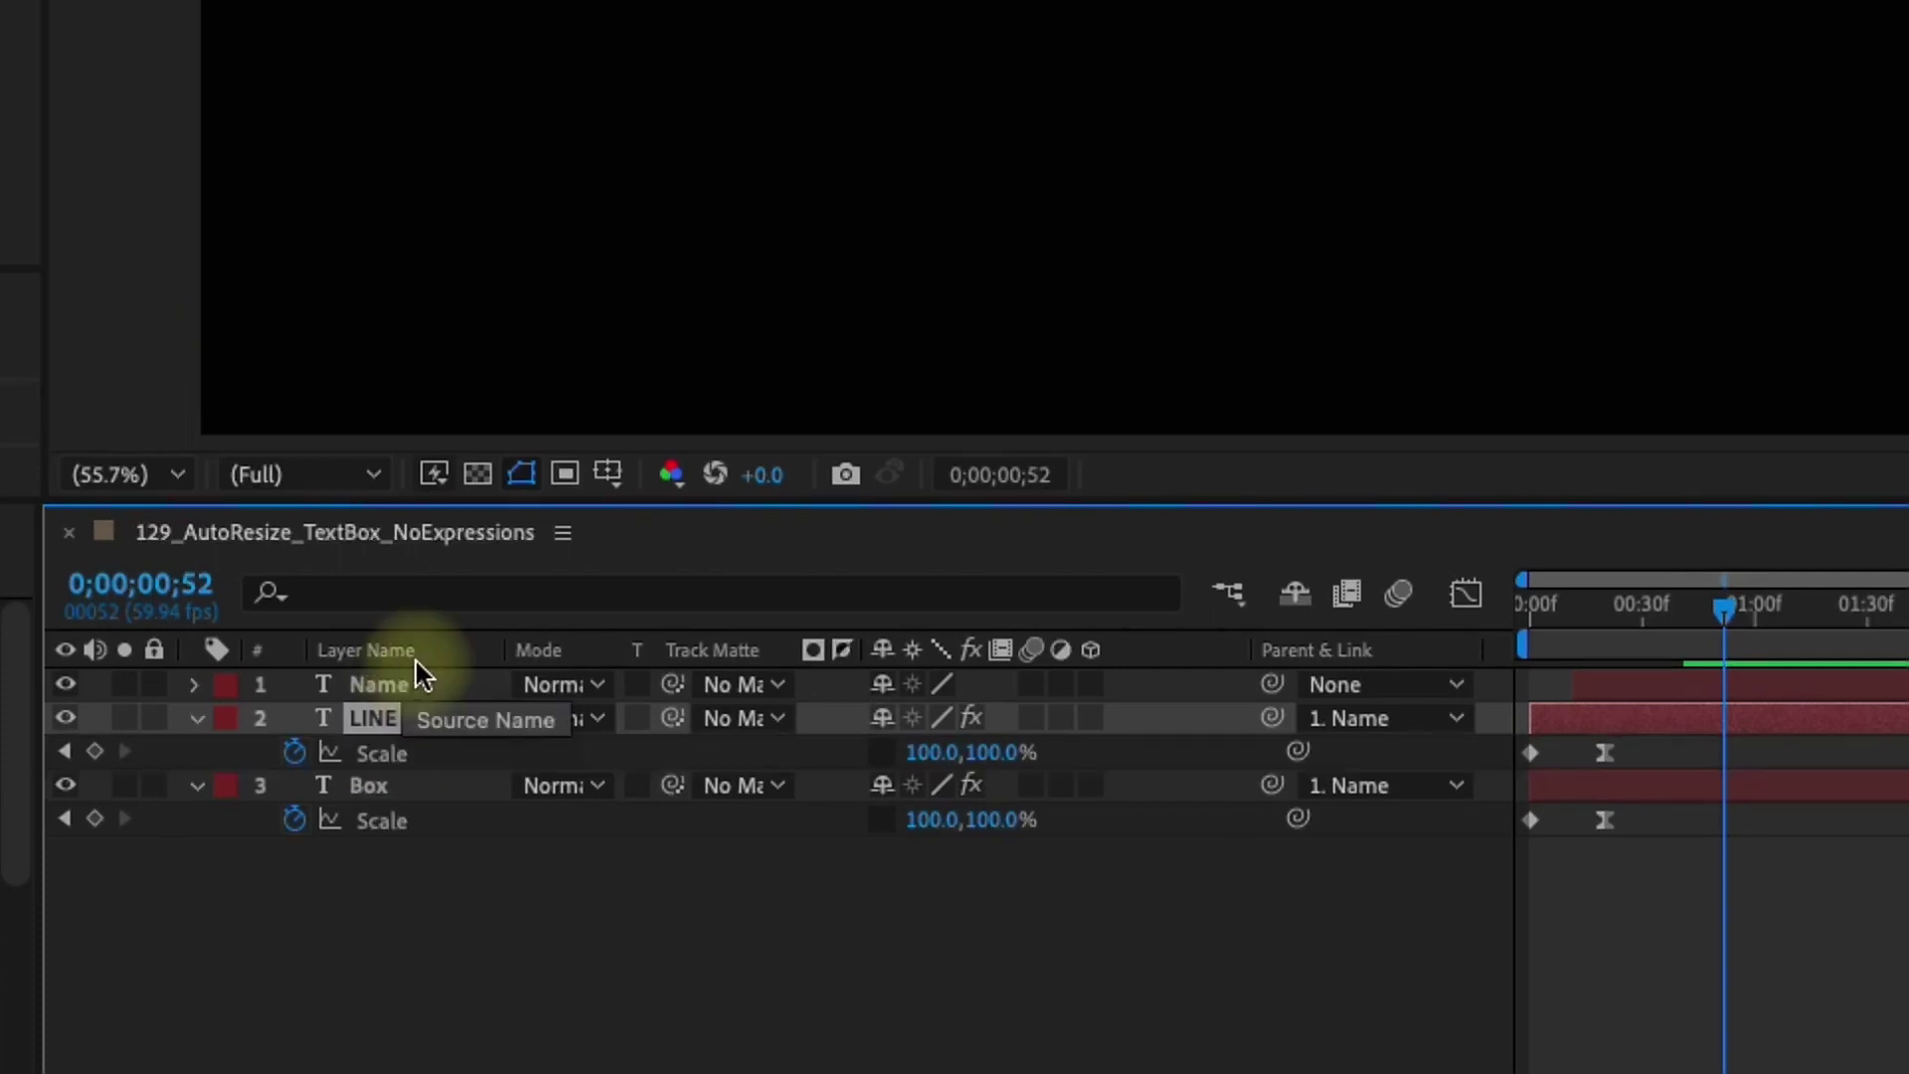
{"action": "left_click", "coordinate": [381, 753]}
{"action": "key", "text": "j"}
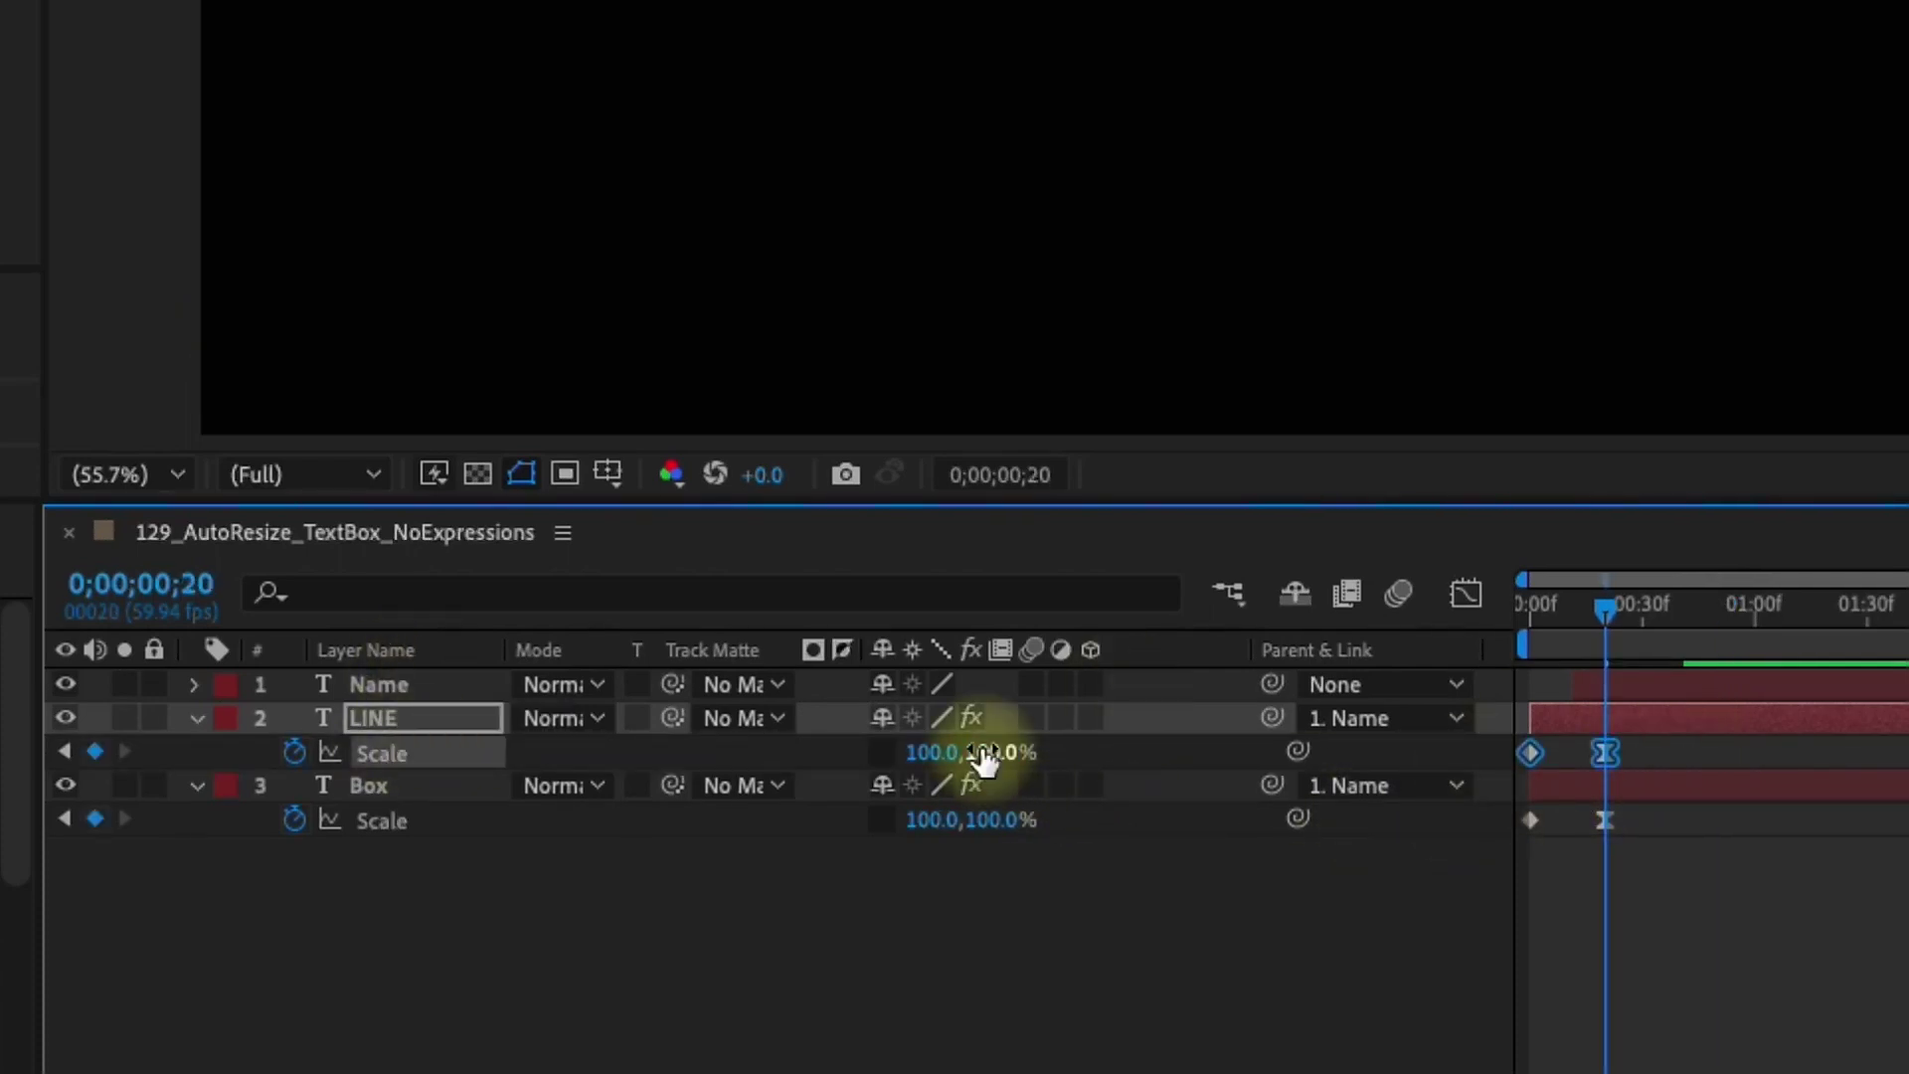
{"action": "left_click_drag", "start_coordinate": [987, 755], "coordinate": [810, 780]}
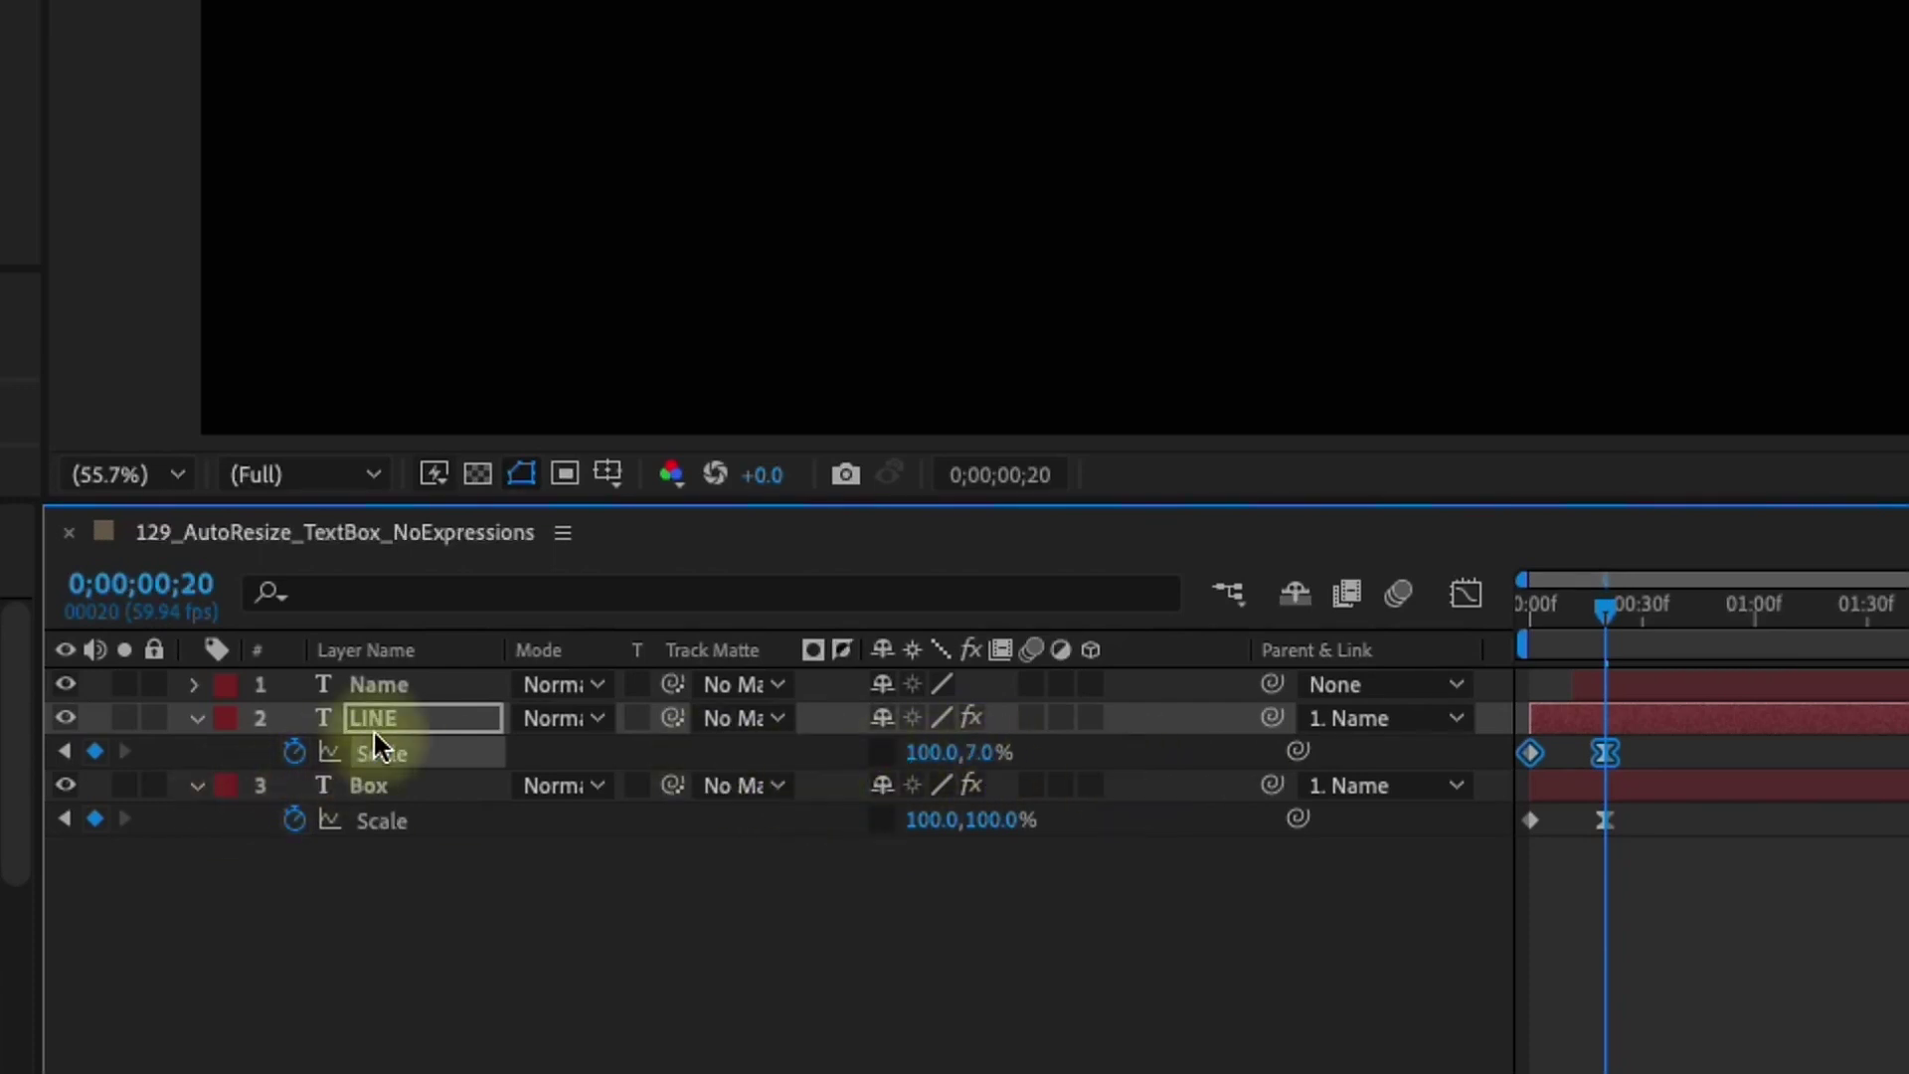
Move LINE below the name box to position 1.5,64.5
{"action": "key", "text": "shift+p"}
{"action": "left_click_drag", "start_coordinate": [880, 787], "coordinate": [1159, 726]}
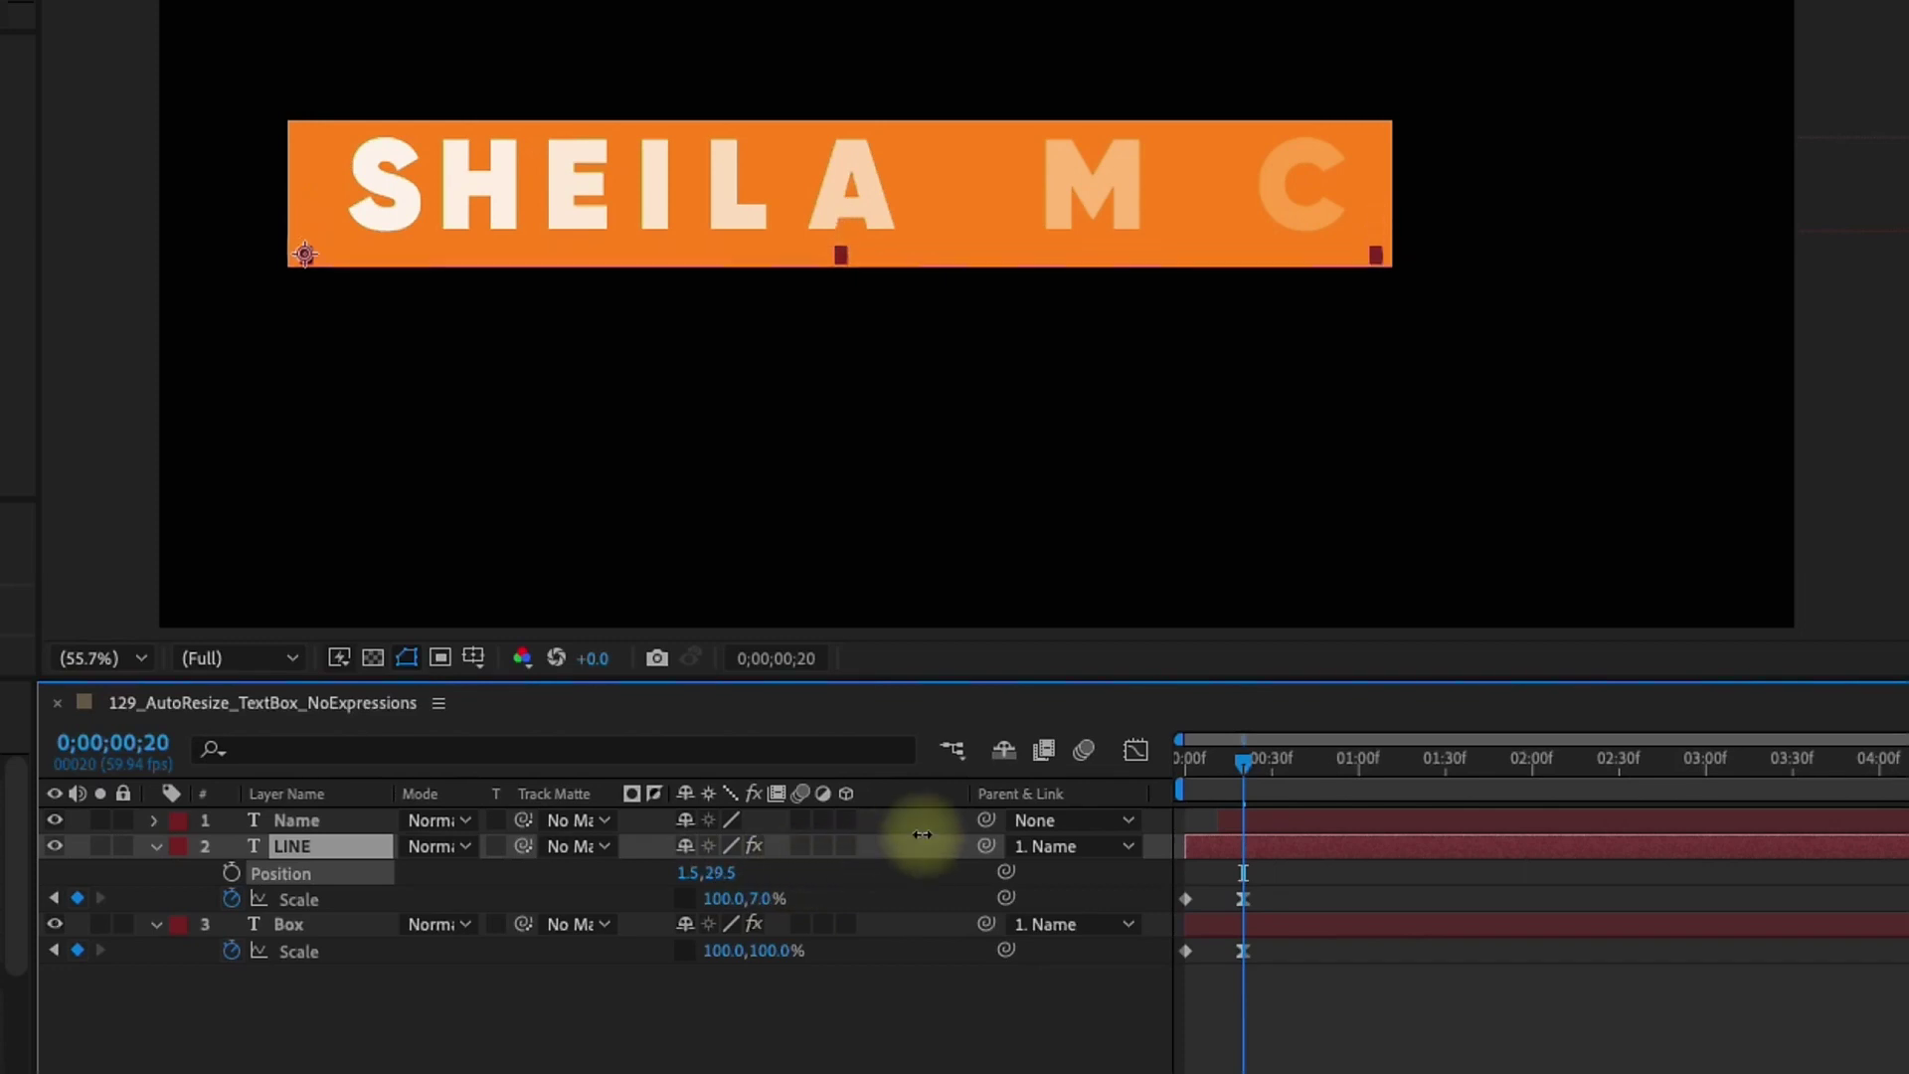
{"action": "left_click_drag", "start_coordinate": [965, 820], "coordinate": [945, 836]}
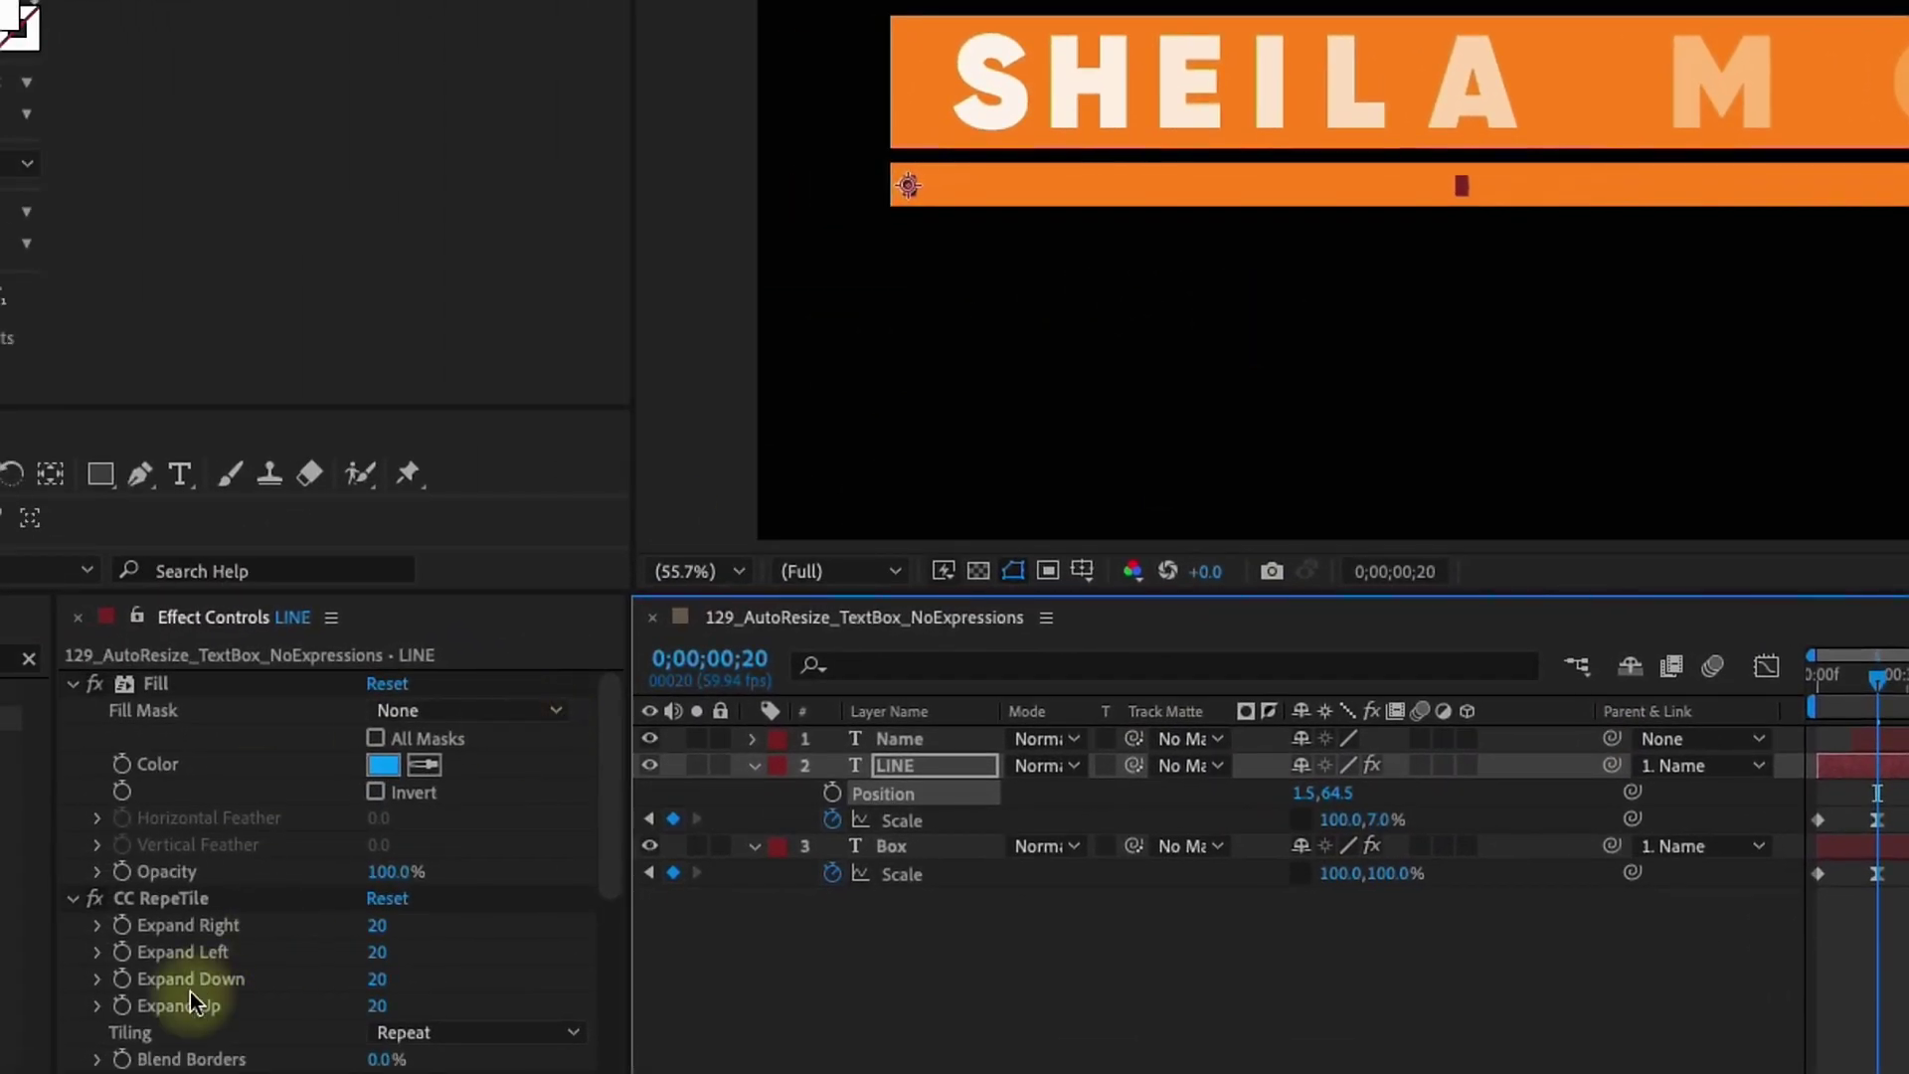
Set LINE's CC RepeTile Expand Down and Expand Up to 0
{"action": "left_click", "coordinate": [60, 897]}
{"action": "left_click", "coordinate": [72, 683]}
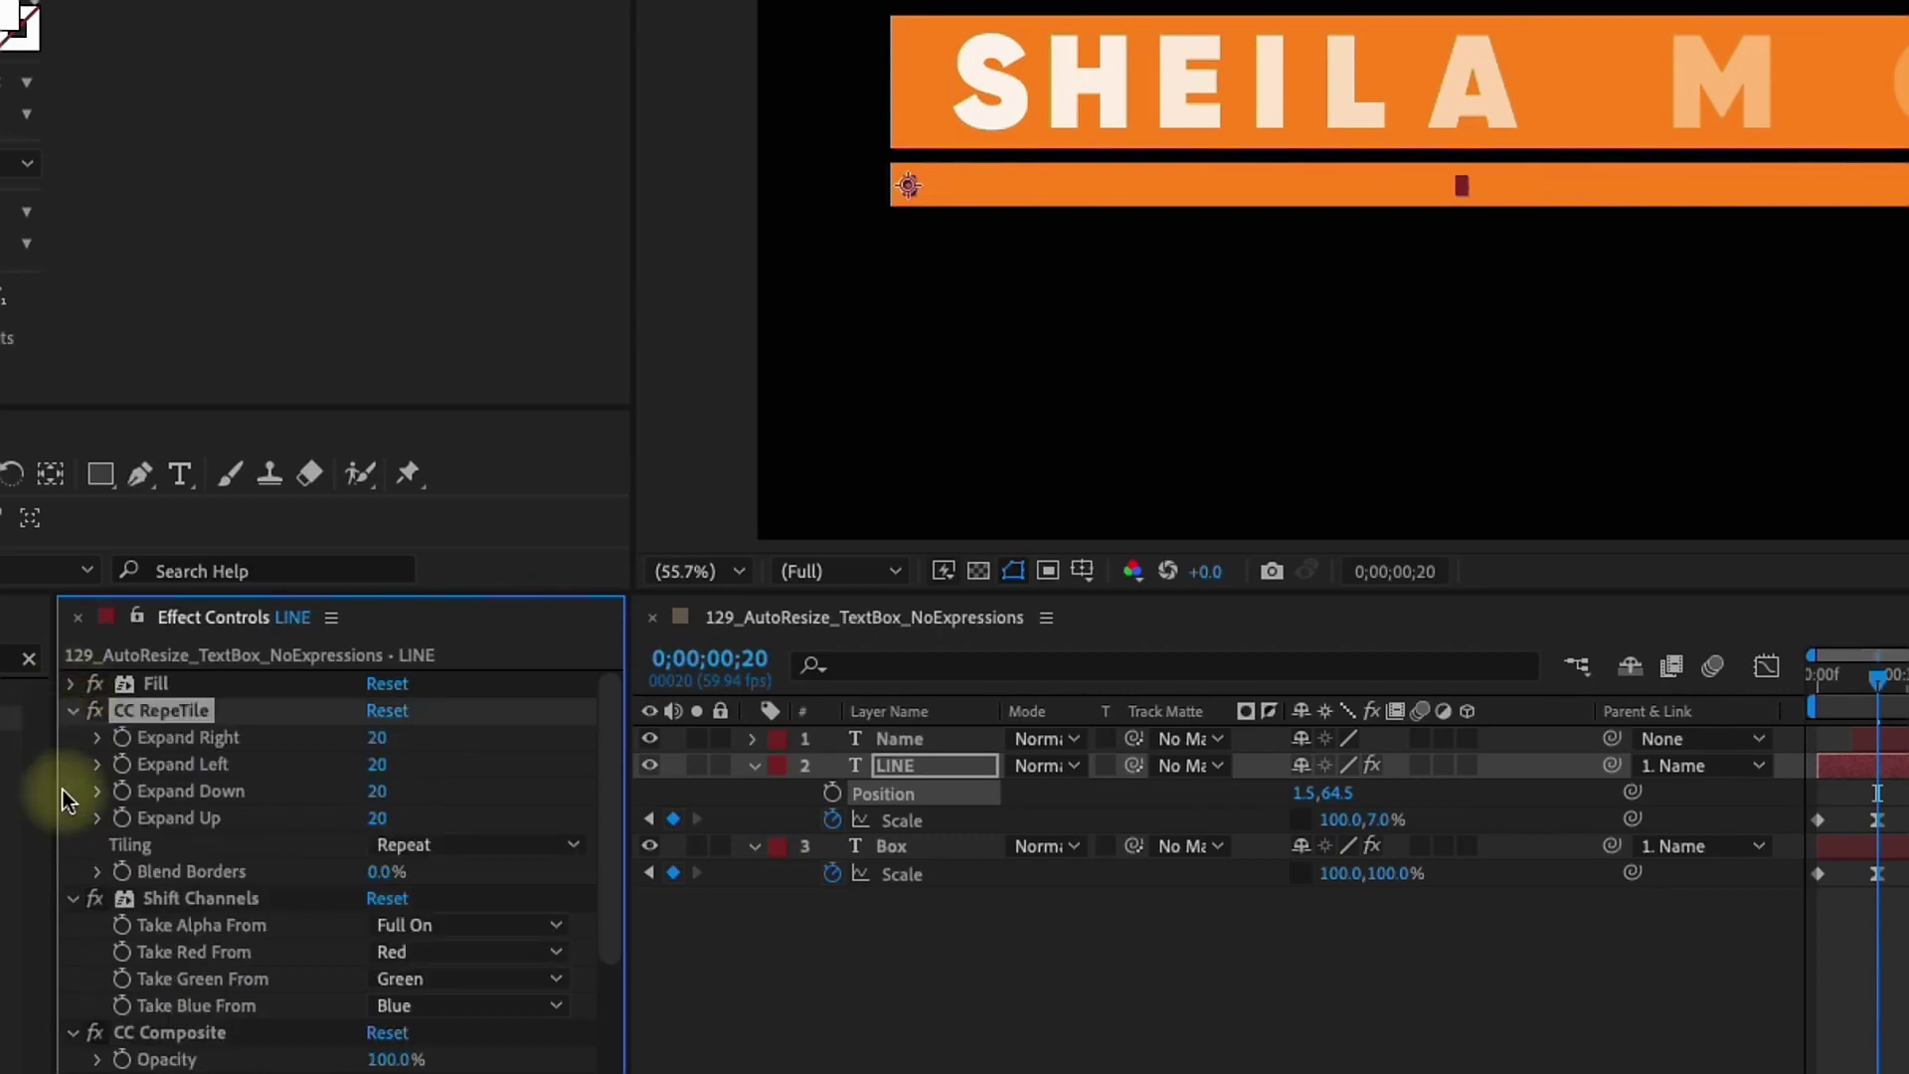
{"action": "left_click", "coordinate": [73, 898]}
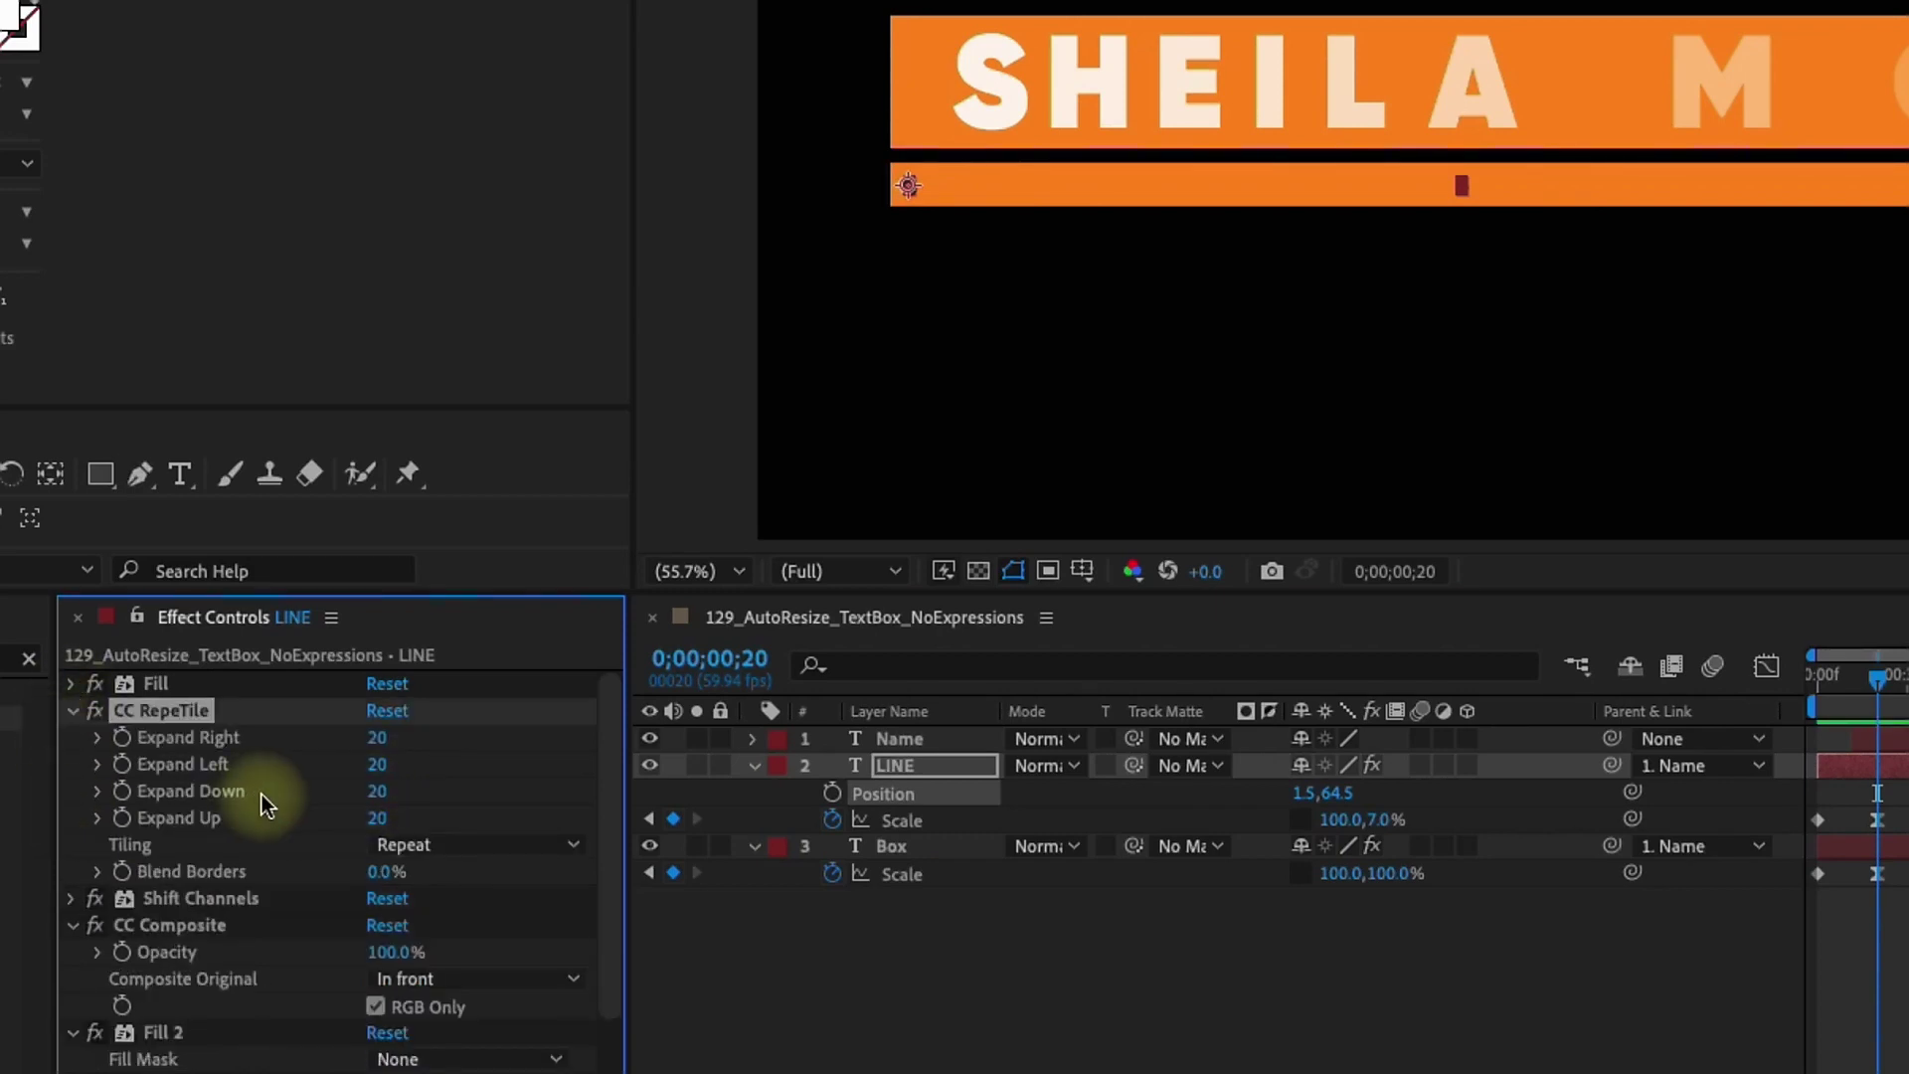
{"action": "left_click", "coordinate": [384, 792]}
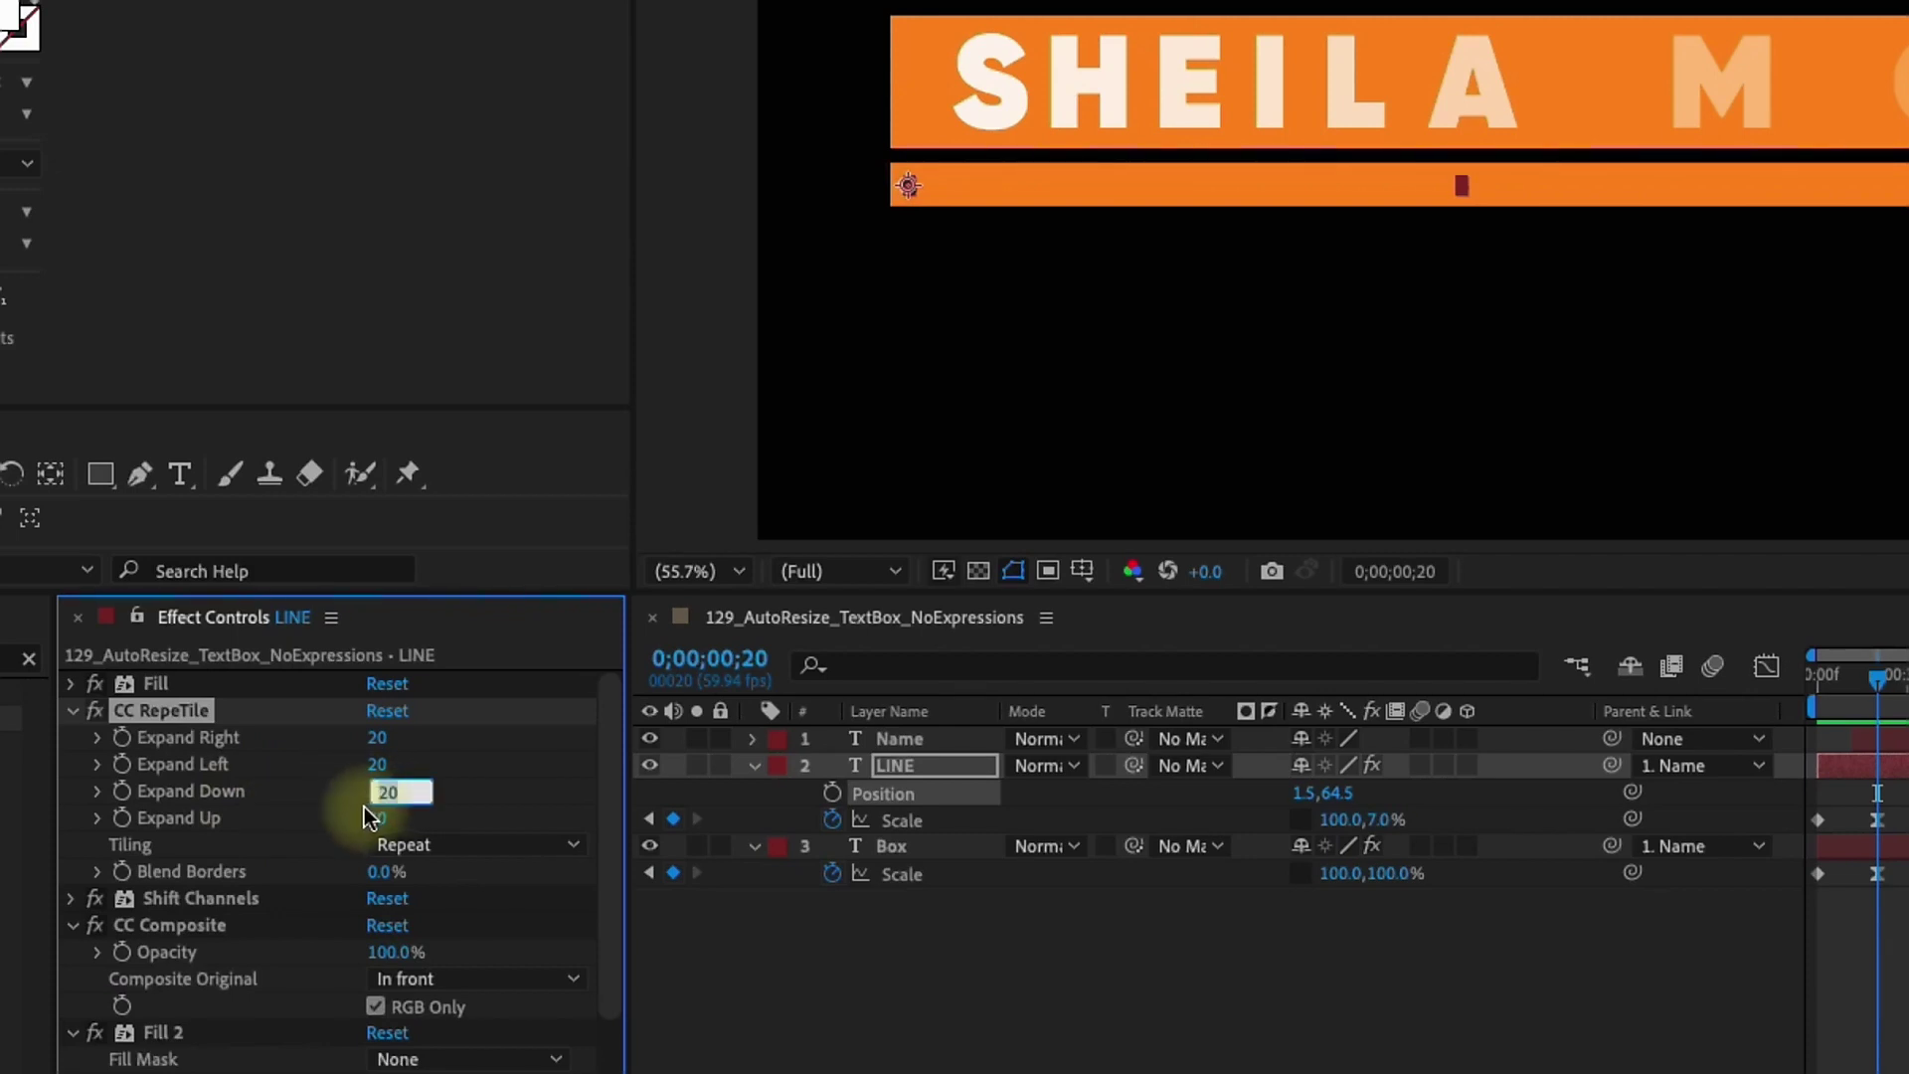
{"action": "type", "text": "0"}
{"action": "key", "text": "Return"}
{"action": "left_click", "coordinate": [378, 818]}
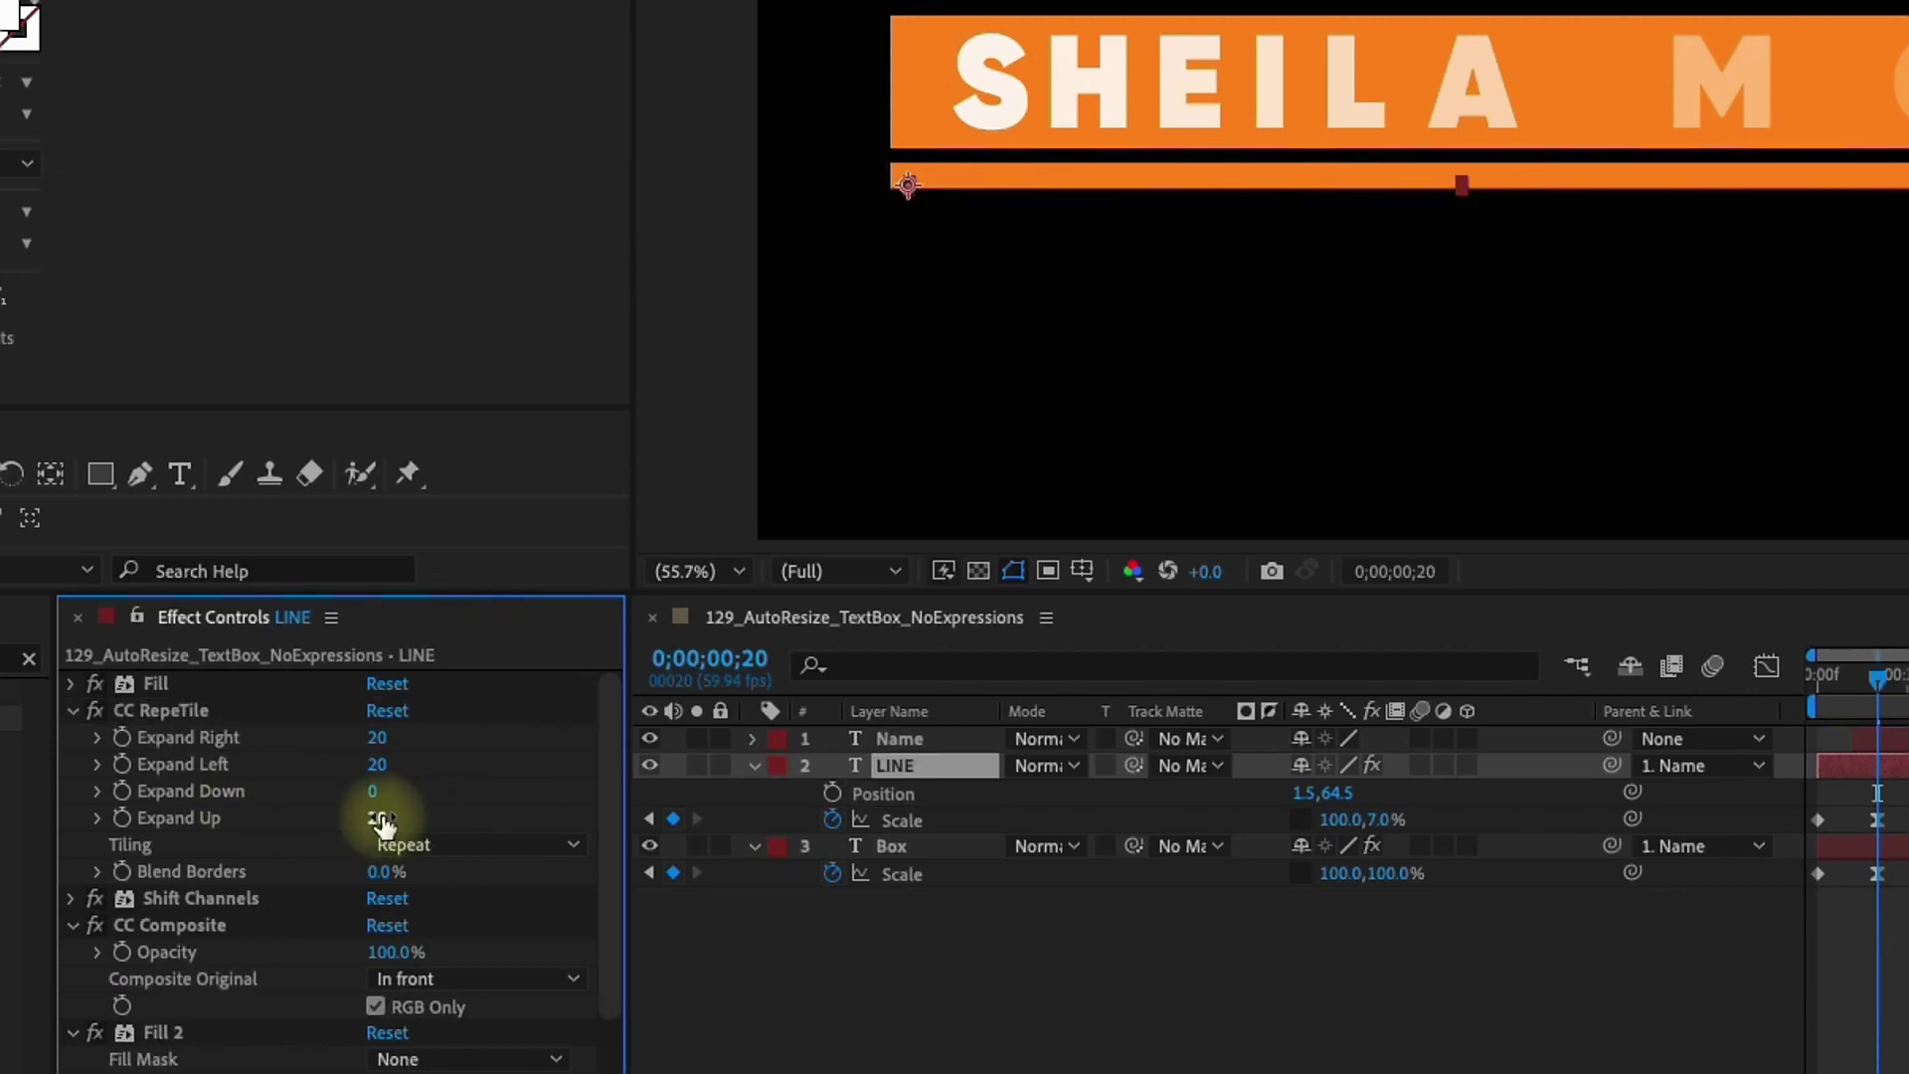
{"action": "type", "text": "0"}
{"action": "key", "text": "Return"}
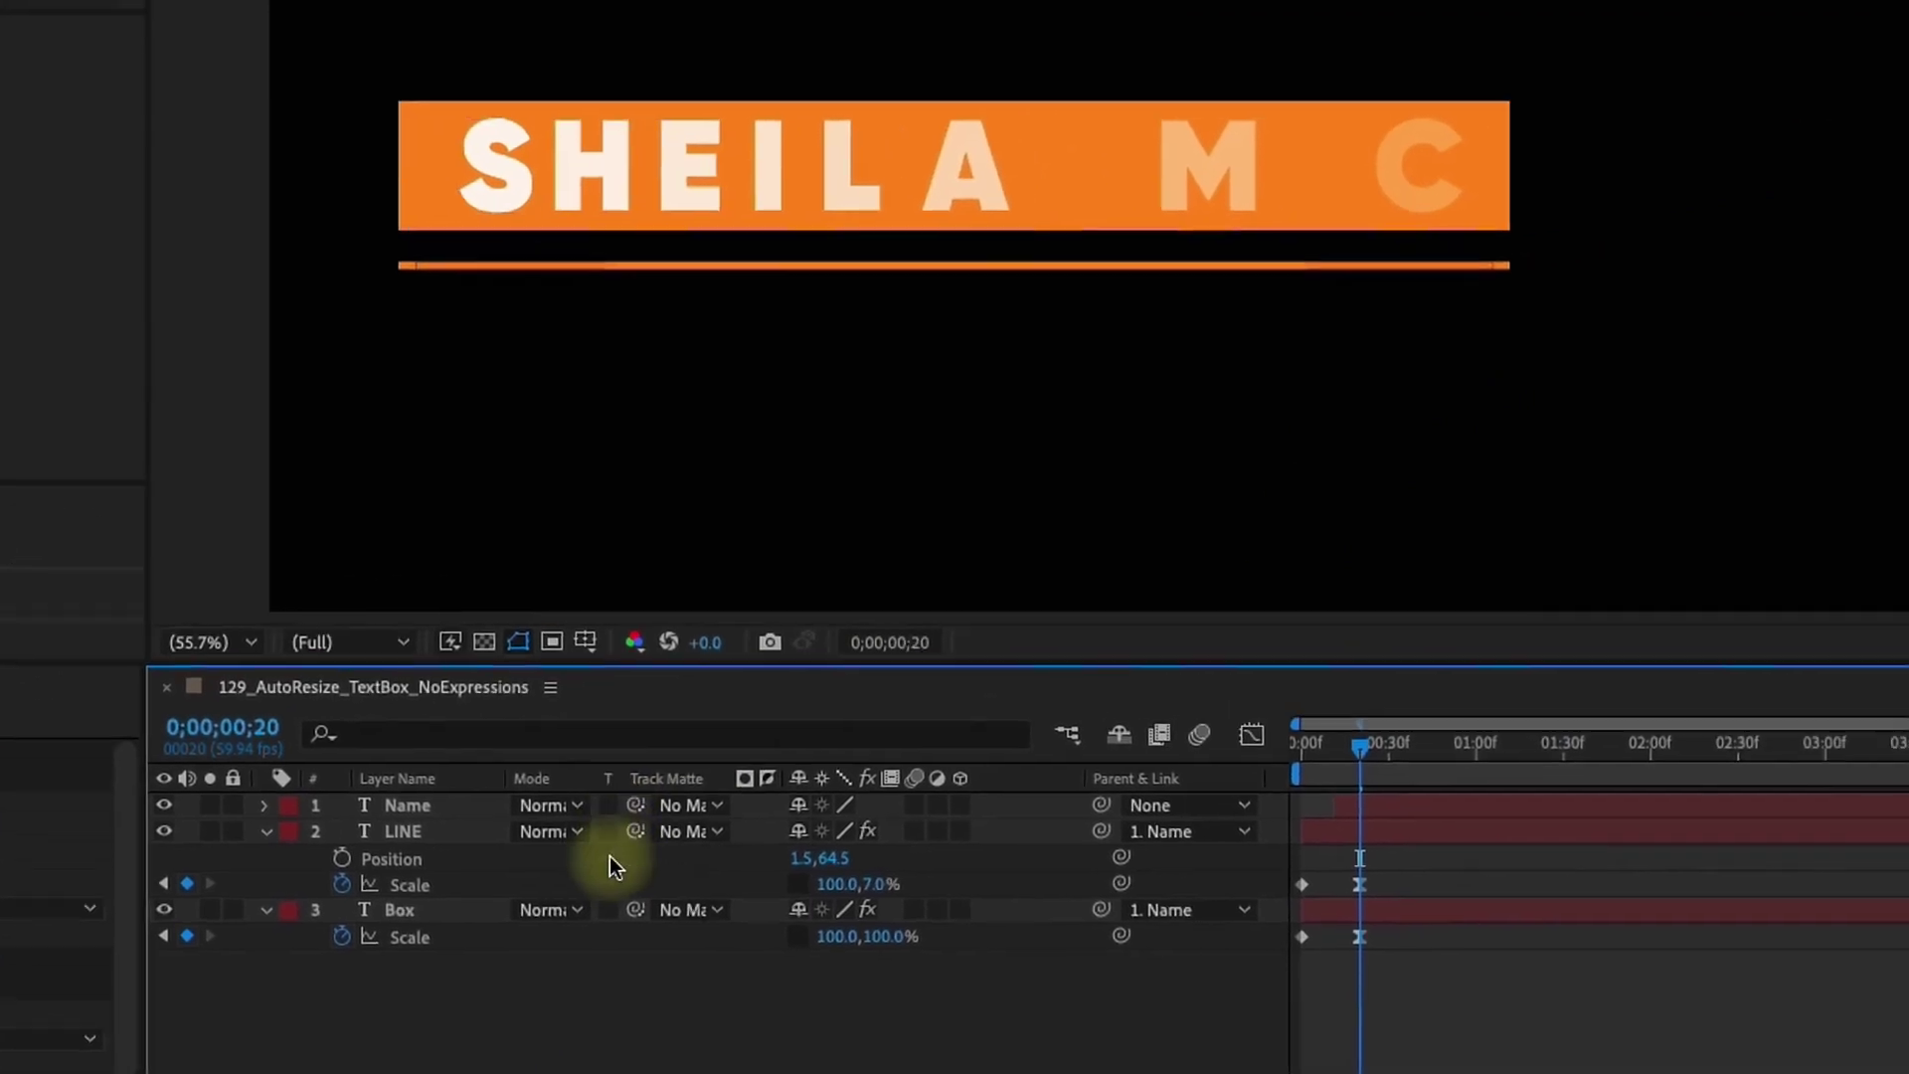
Reposition LINE to 1.5,52.5 just under the box, then select the LINE and Name layers
{"action": "left_click_drag", "start_coordinate": [1176, 812], "coordinate": [1167, 818]}
{"action": "left_click_drag", "start_coordinate": [693, 879], "coordinate": [702, 875]}
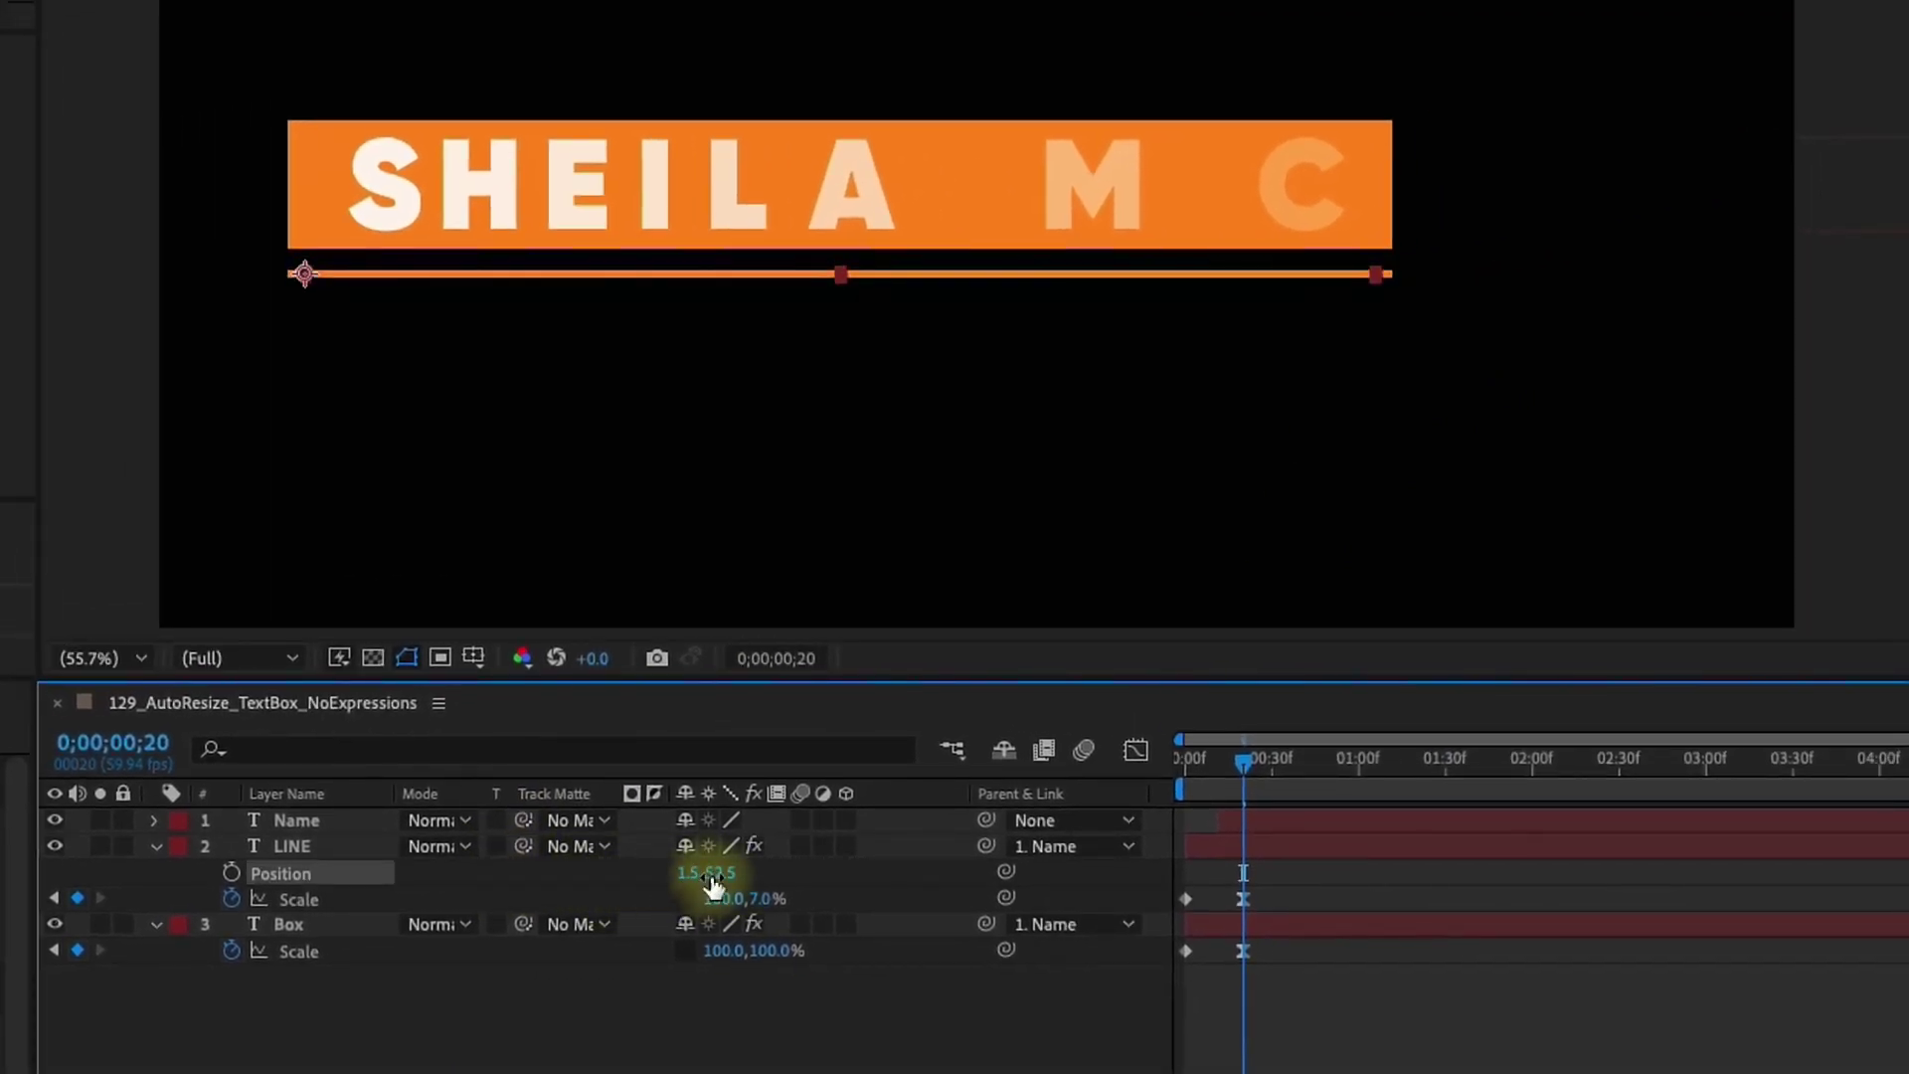
{"action": "left_click", "coordinate": [290, 845]}
{"action": "key", "text": "Return"}
{"action": "key", "text": "Return"}
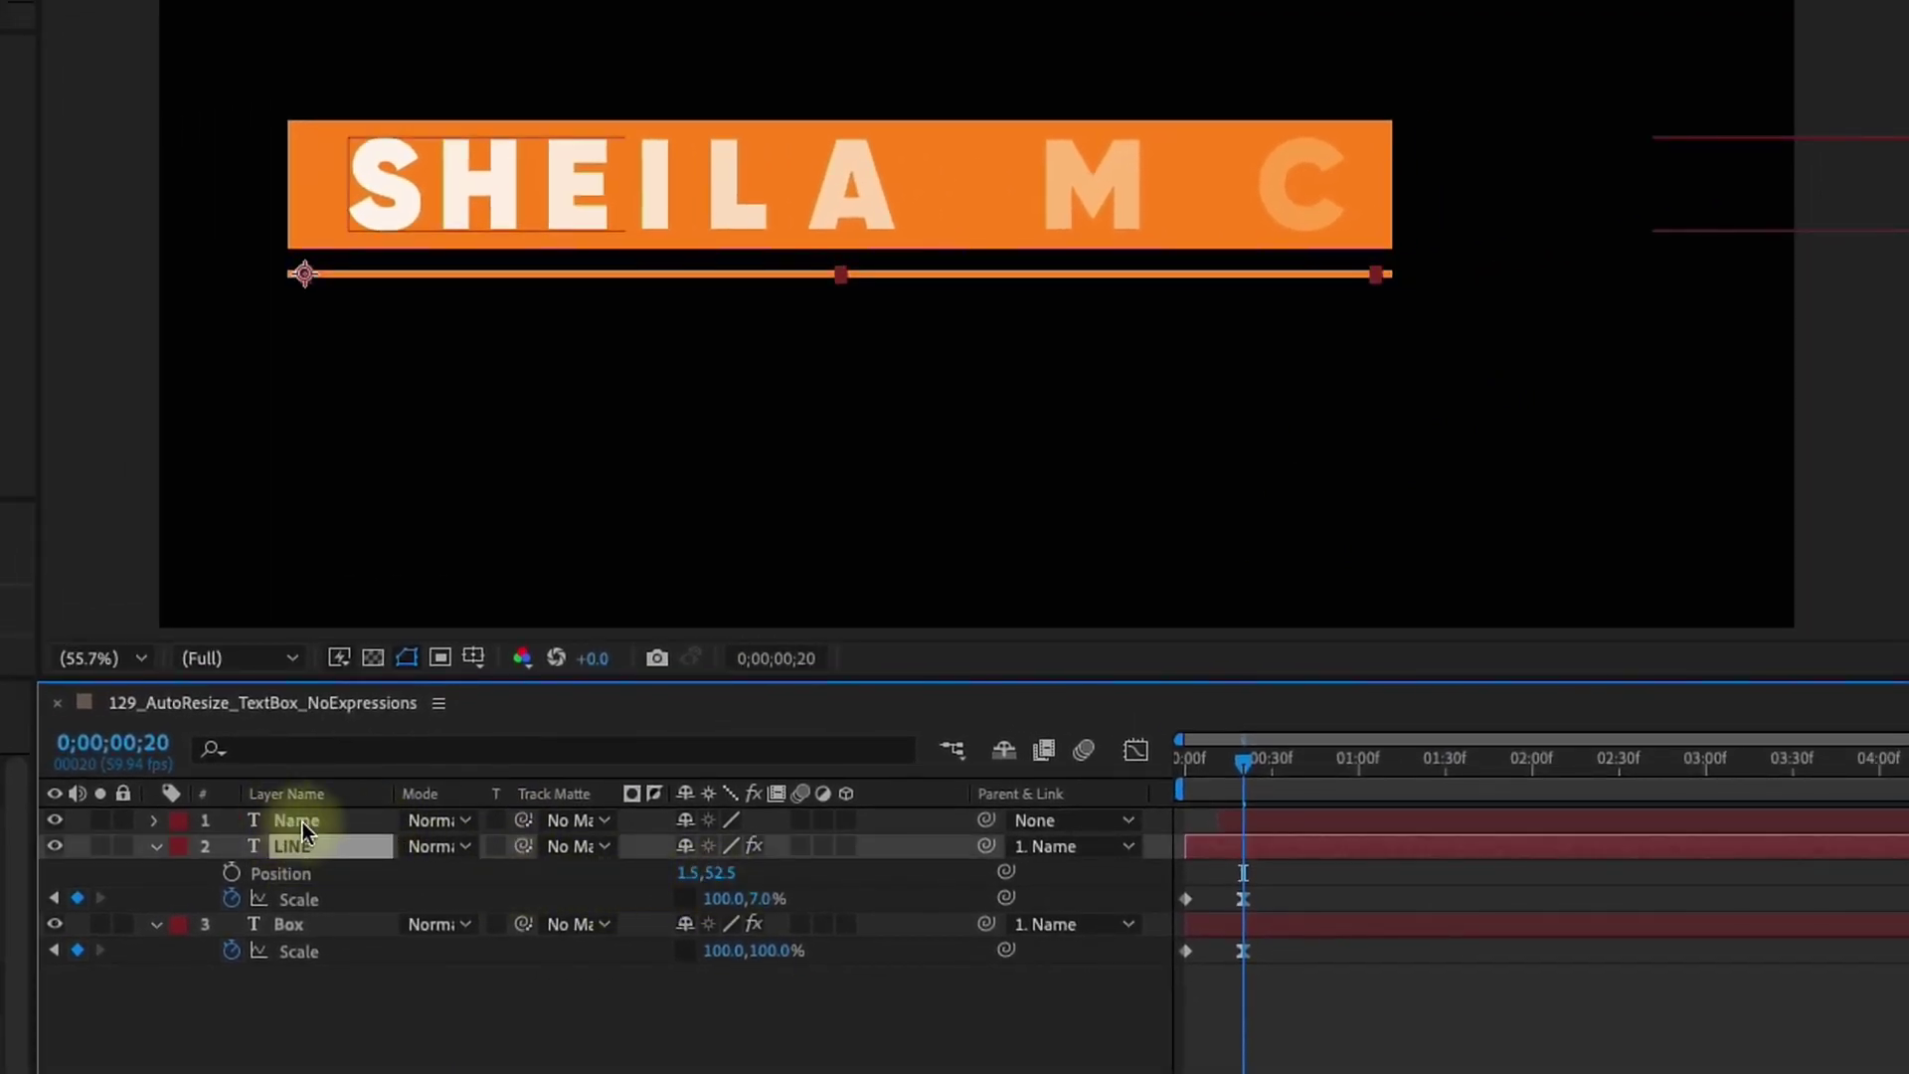
{"action": "left_click", "coordinate": [302, 820], "text": "shift"}
{"action": "left_click", "coordinate": [279, 750]}
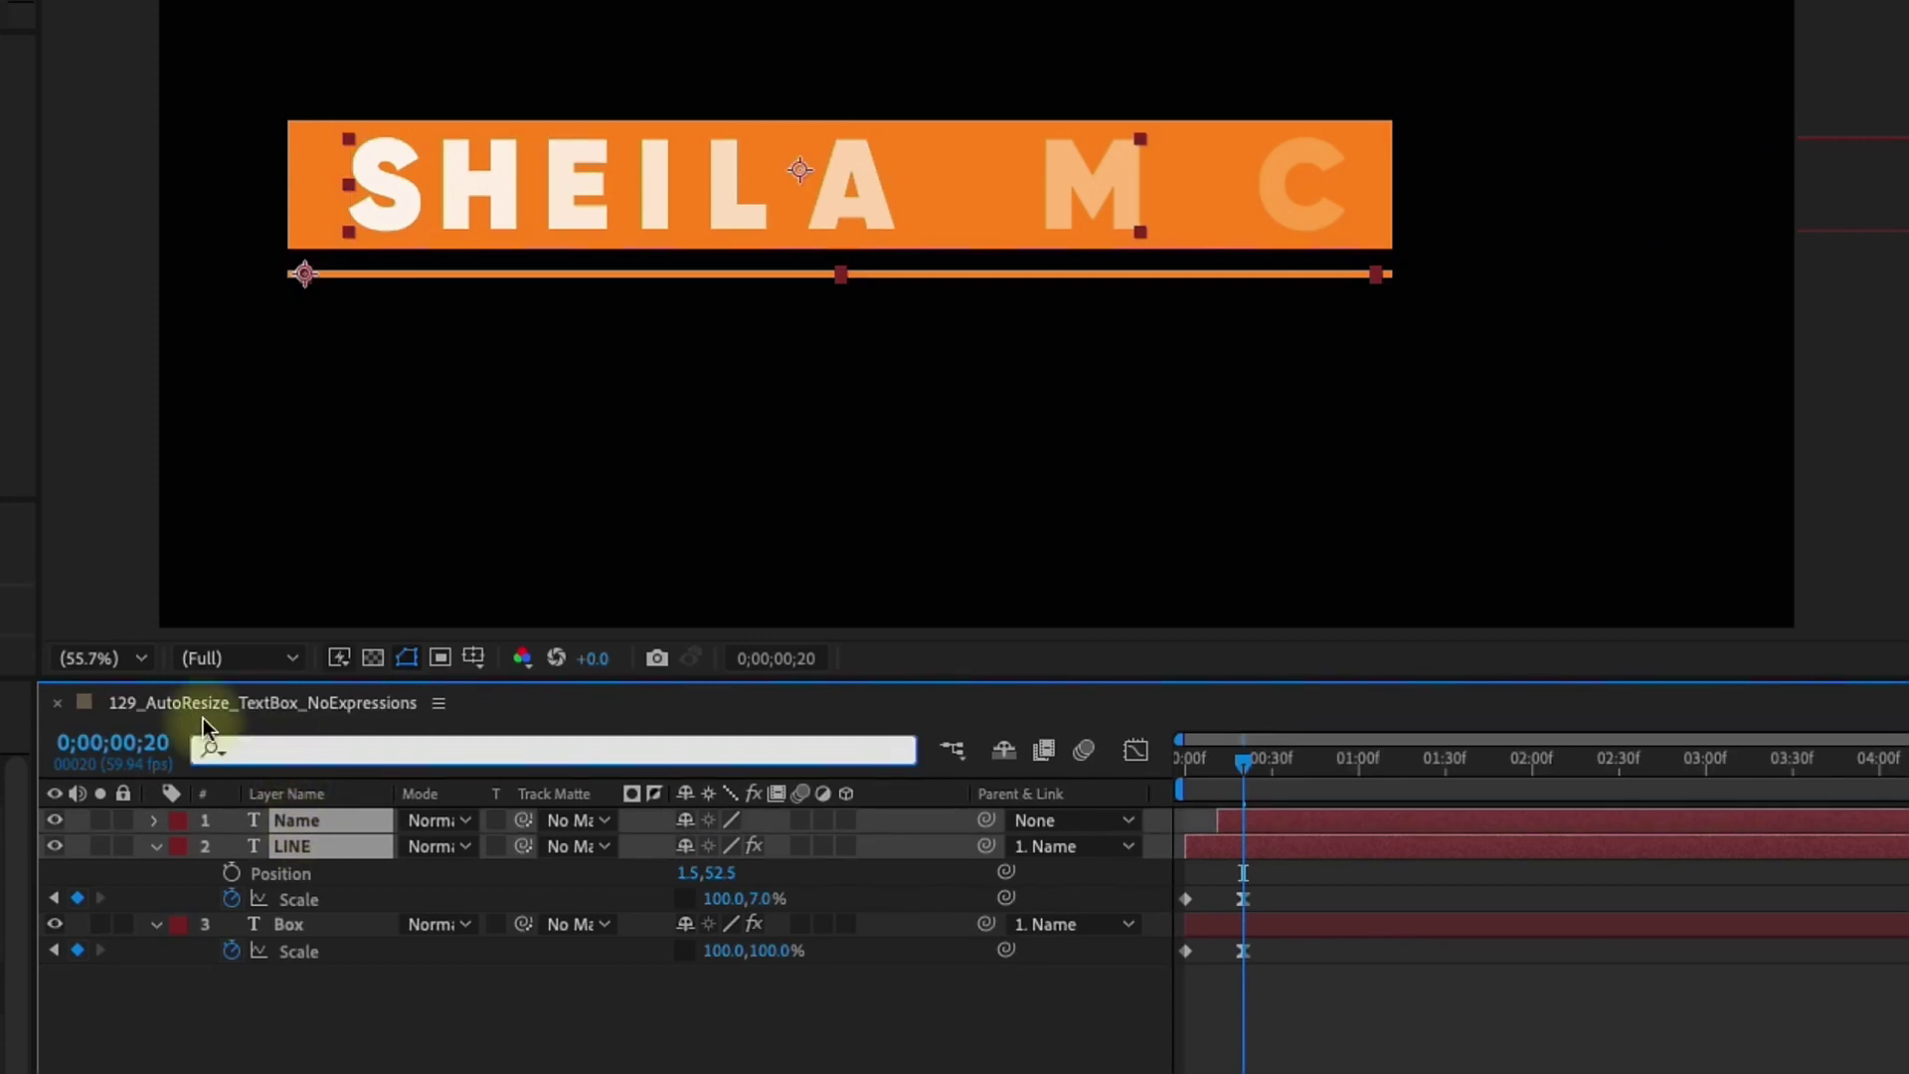
{"action": "type", "text": "source"}
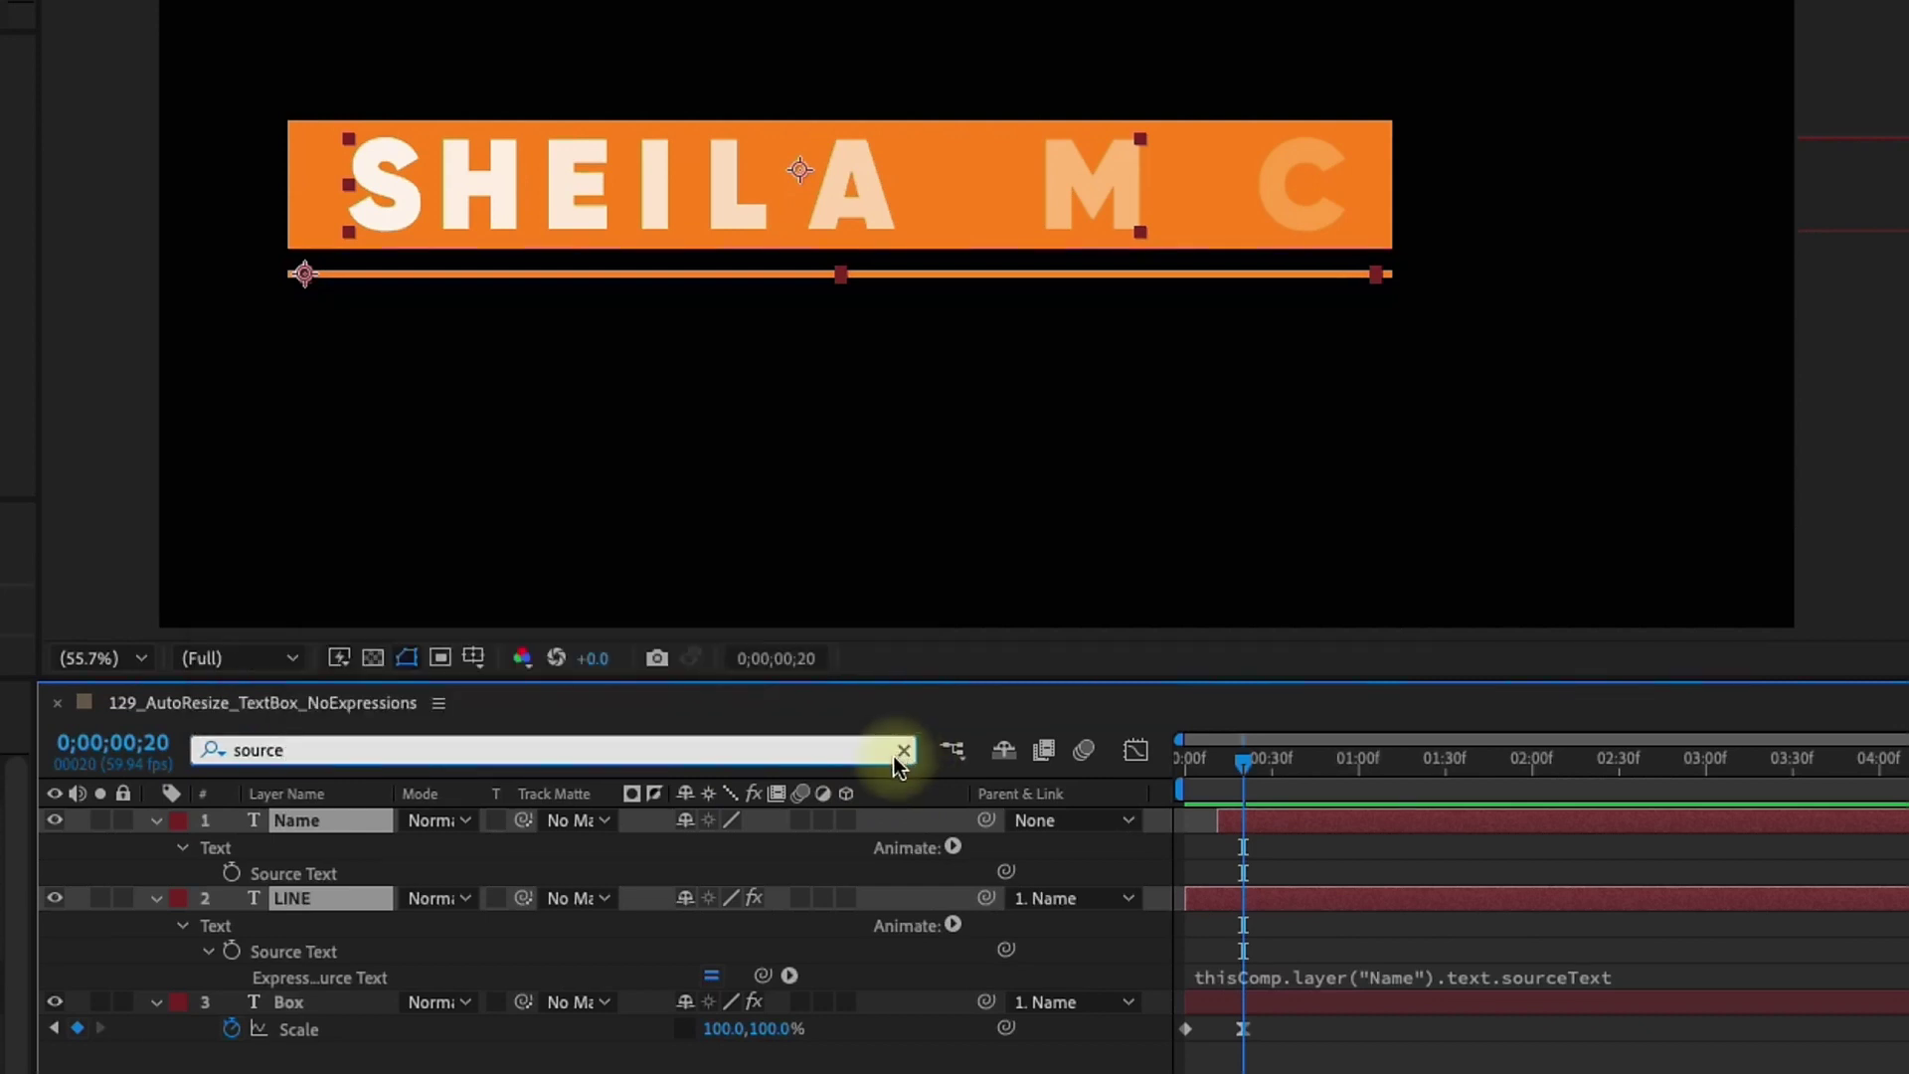
{"action": "left_click", "coordinate": [904, 750]}
{"action": "key", "text": "Home"}
{"action": "left_click_drag", "start_coordinate": [1183, 770], "coordinate": [1320, 720]}
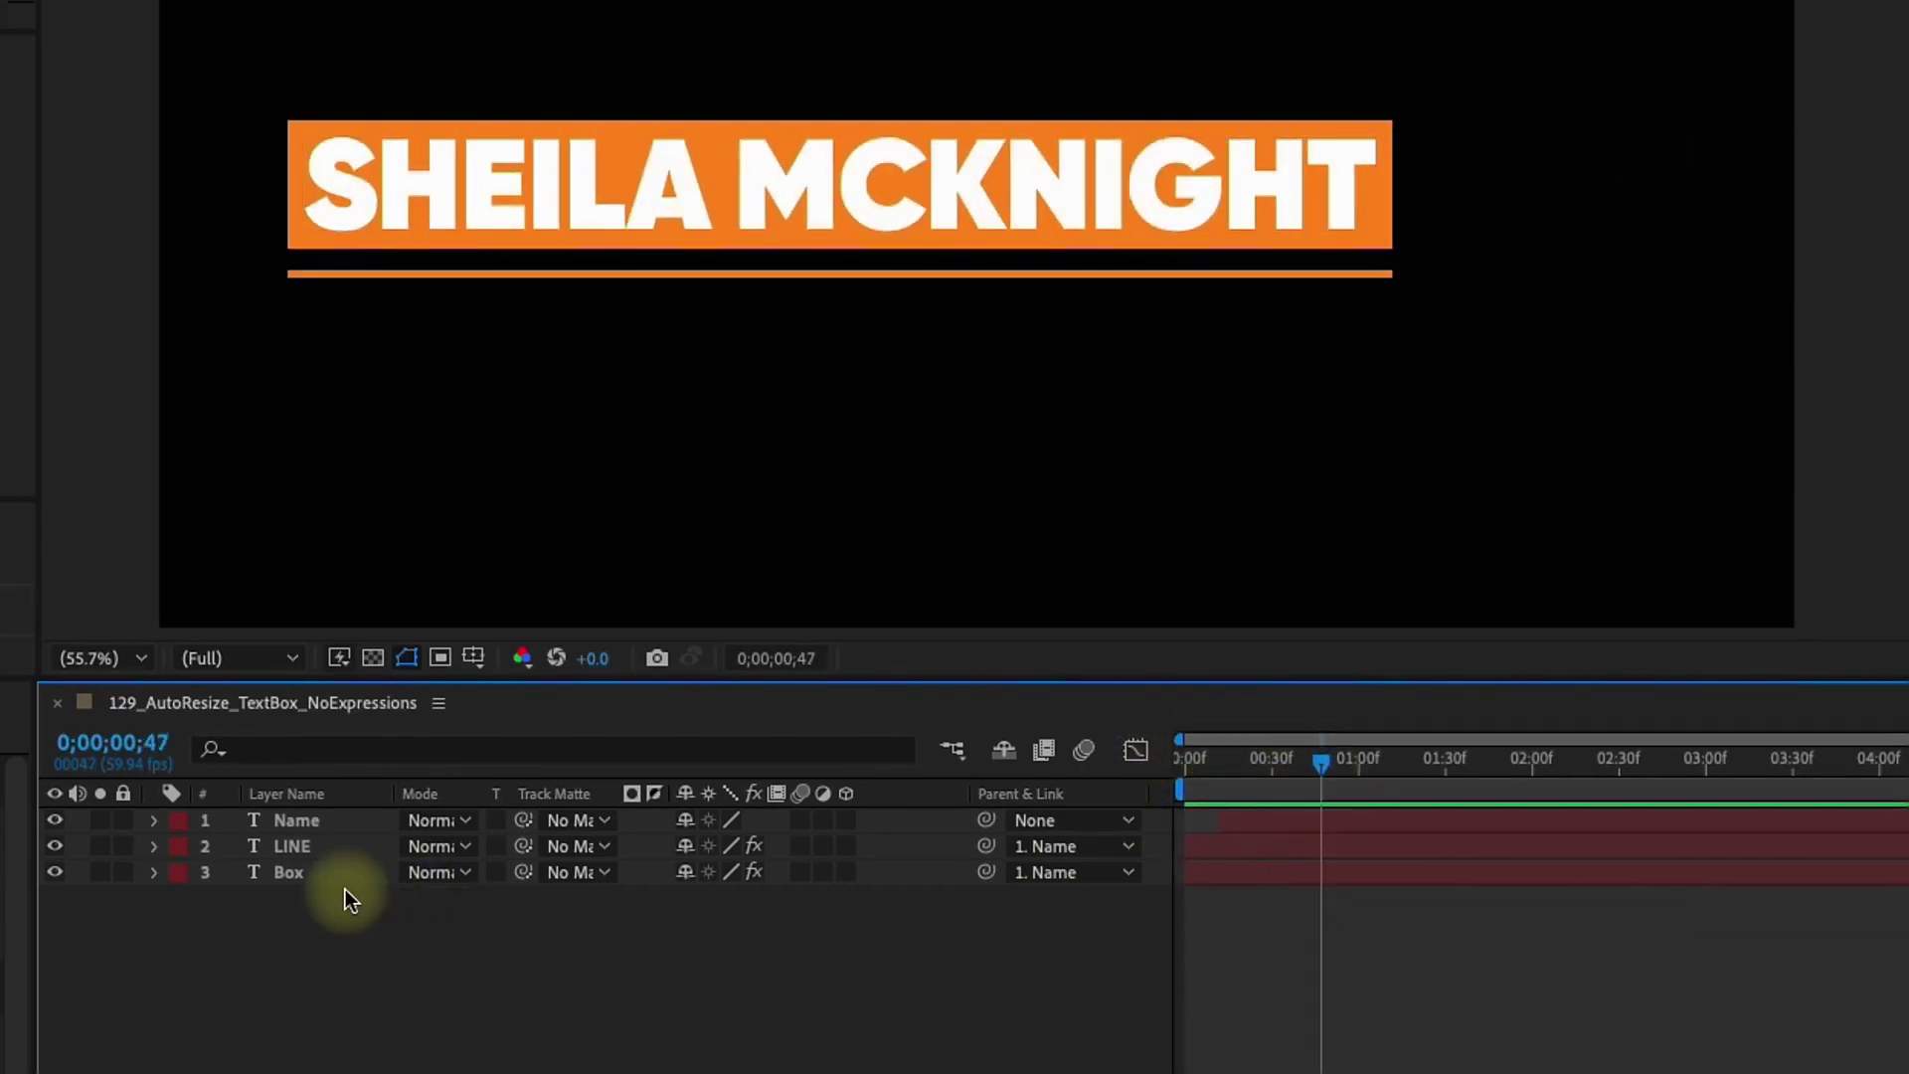
{"action": "double_click", "coordinate": [306, 823]}
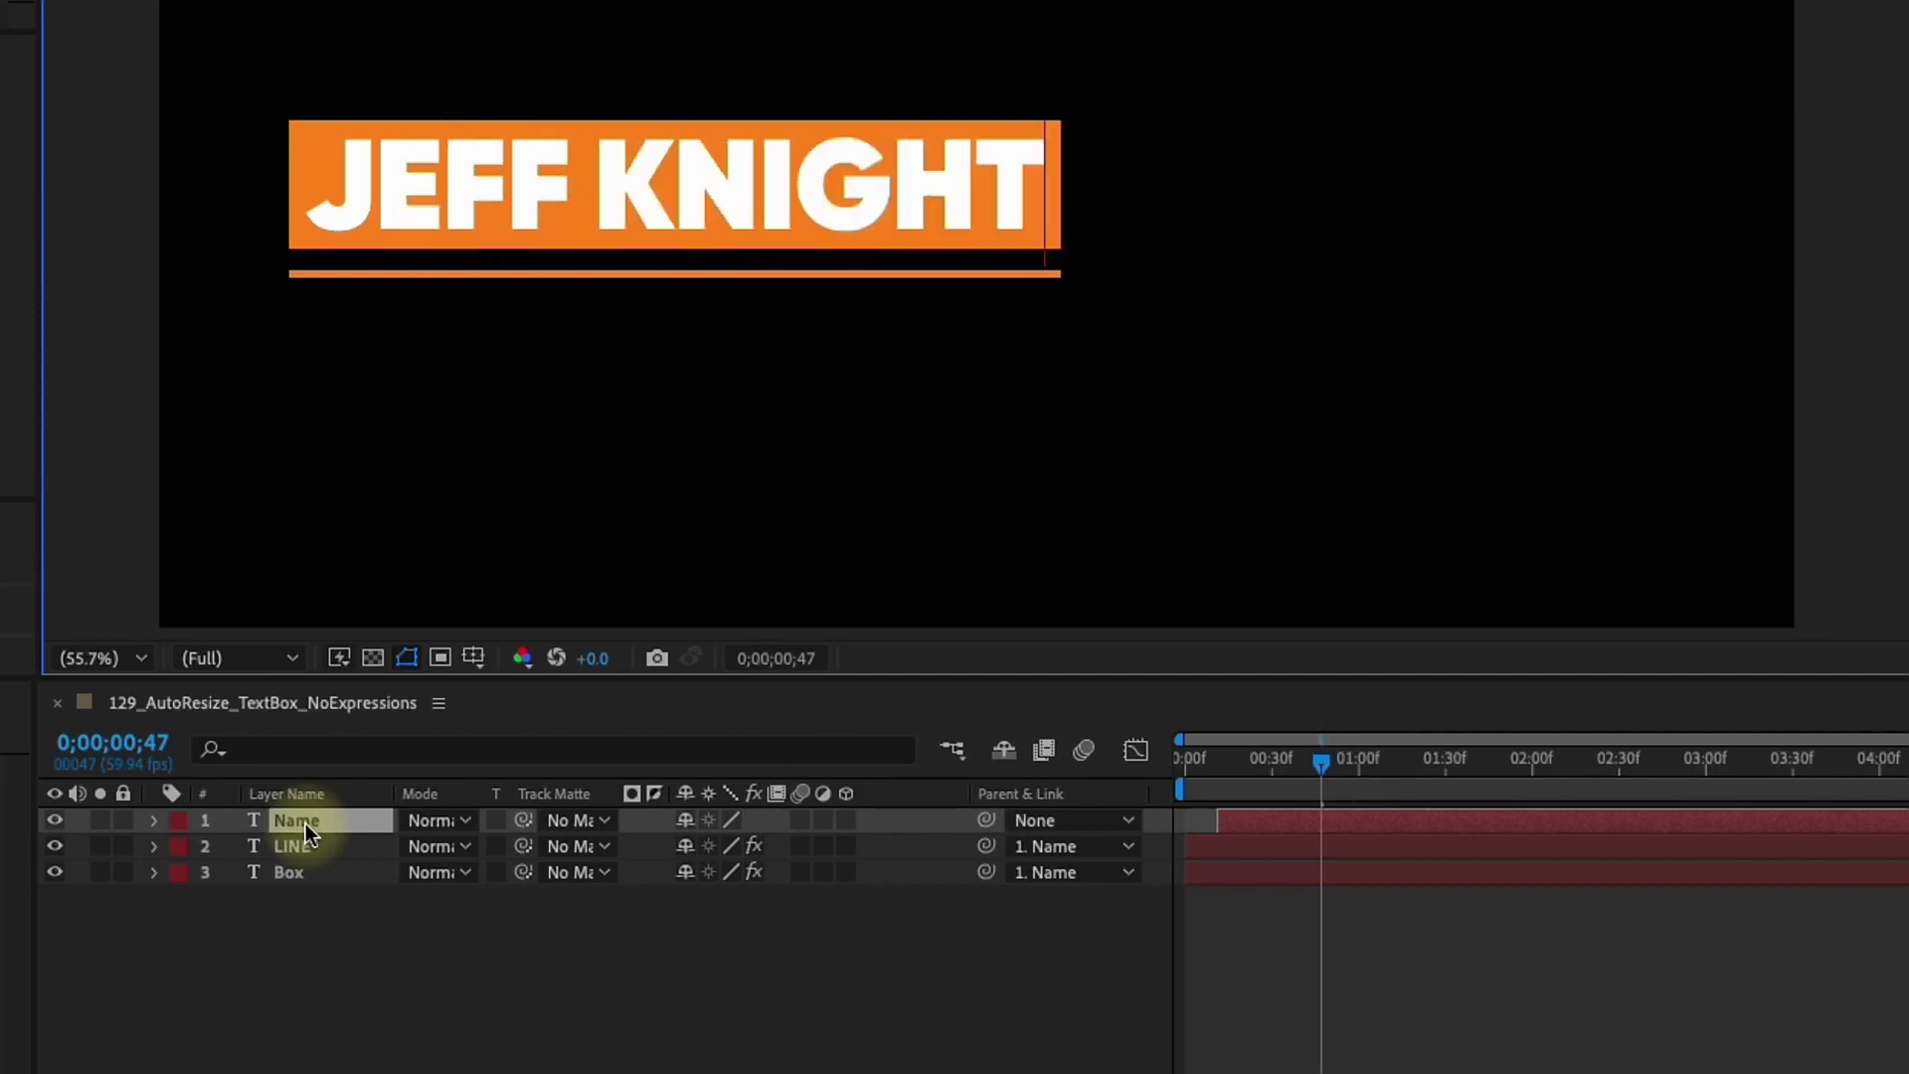
Retype the title as a shorter two-word name and check the animation from the start
{"action": "left_click_drag", "start_coordinate": [1266, 773], "coordinate": [1288, 844]}
{"action": "key", "text": "Home"}
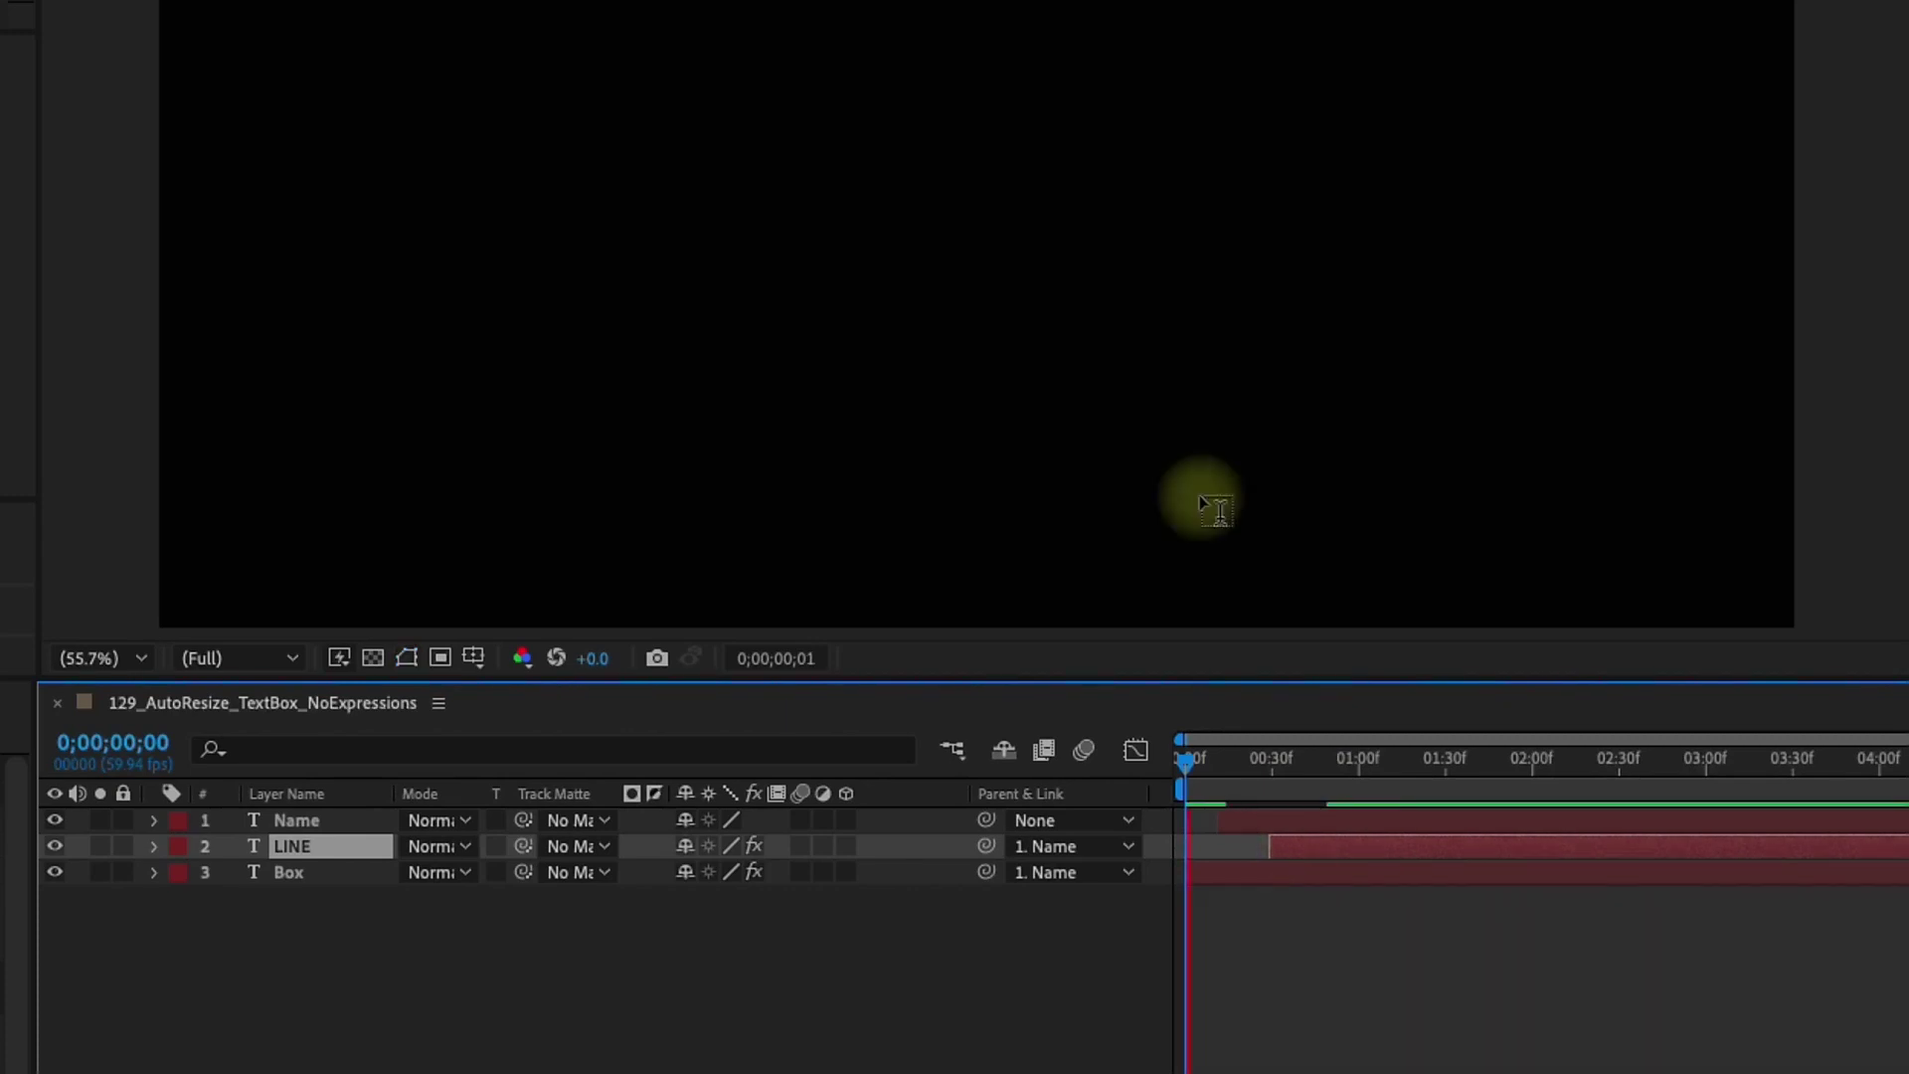
{"action": "left_click", "coordinate": [1255, 792]}
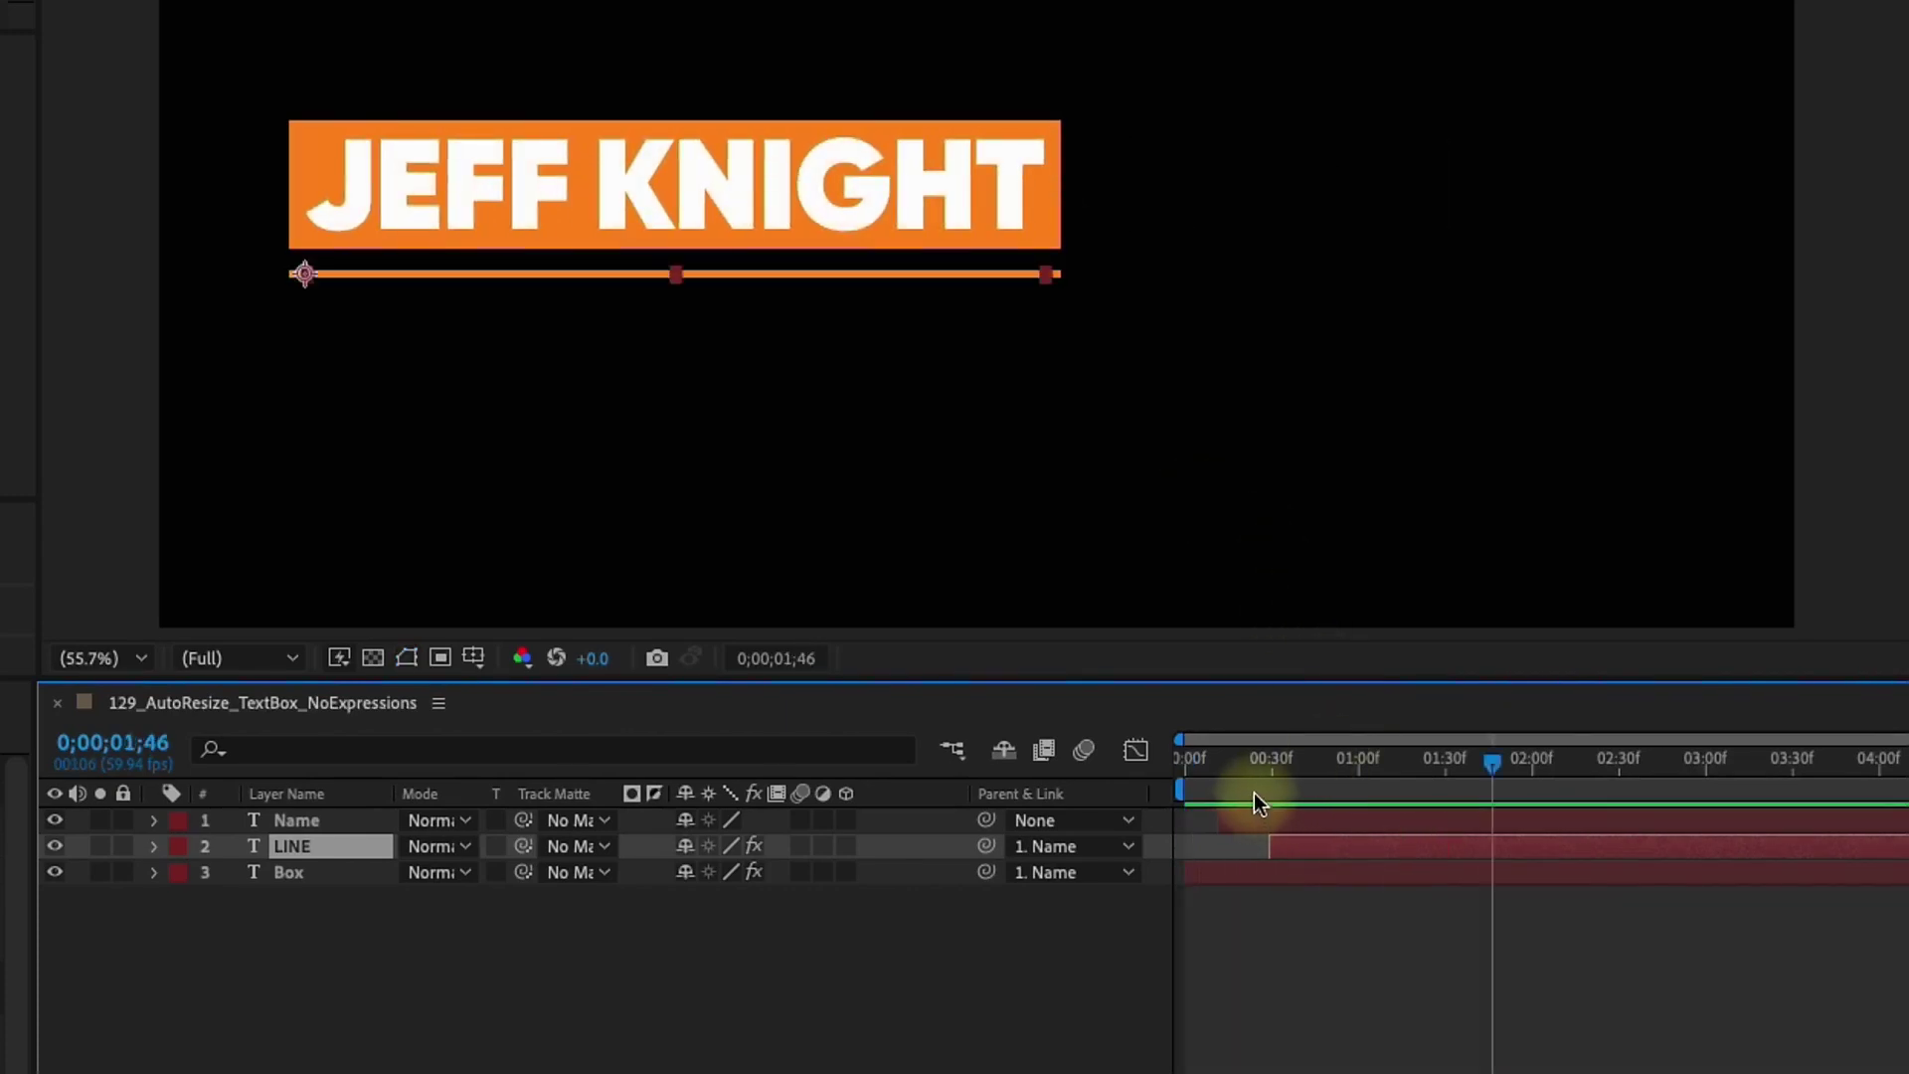
Move LINE's end Scale keyframe later so the underline wipes in after the box, and preview
{"action": "key", "text": "u"}
{"action": "left_click_drag", "start_coordinate": [1320, 875], "coordinate": [1336, 873]}
{"action": "key", "text": "space"}
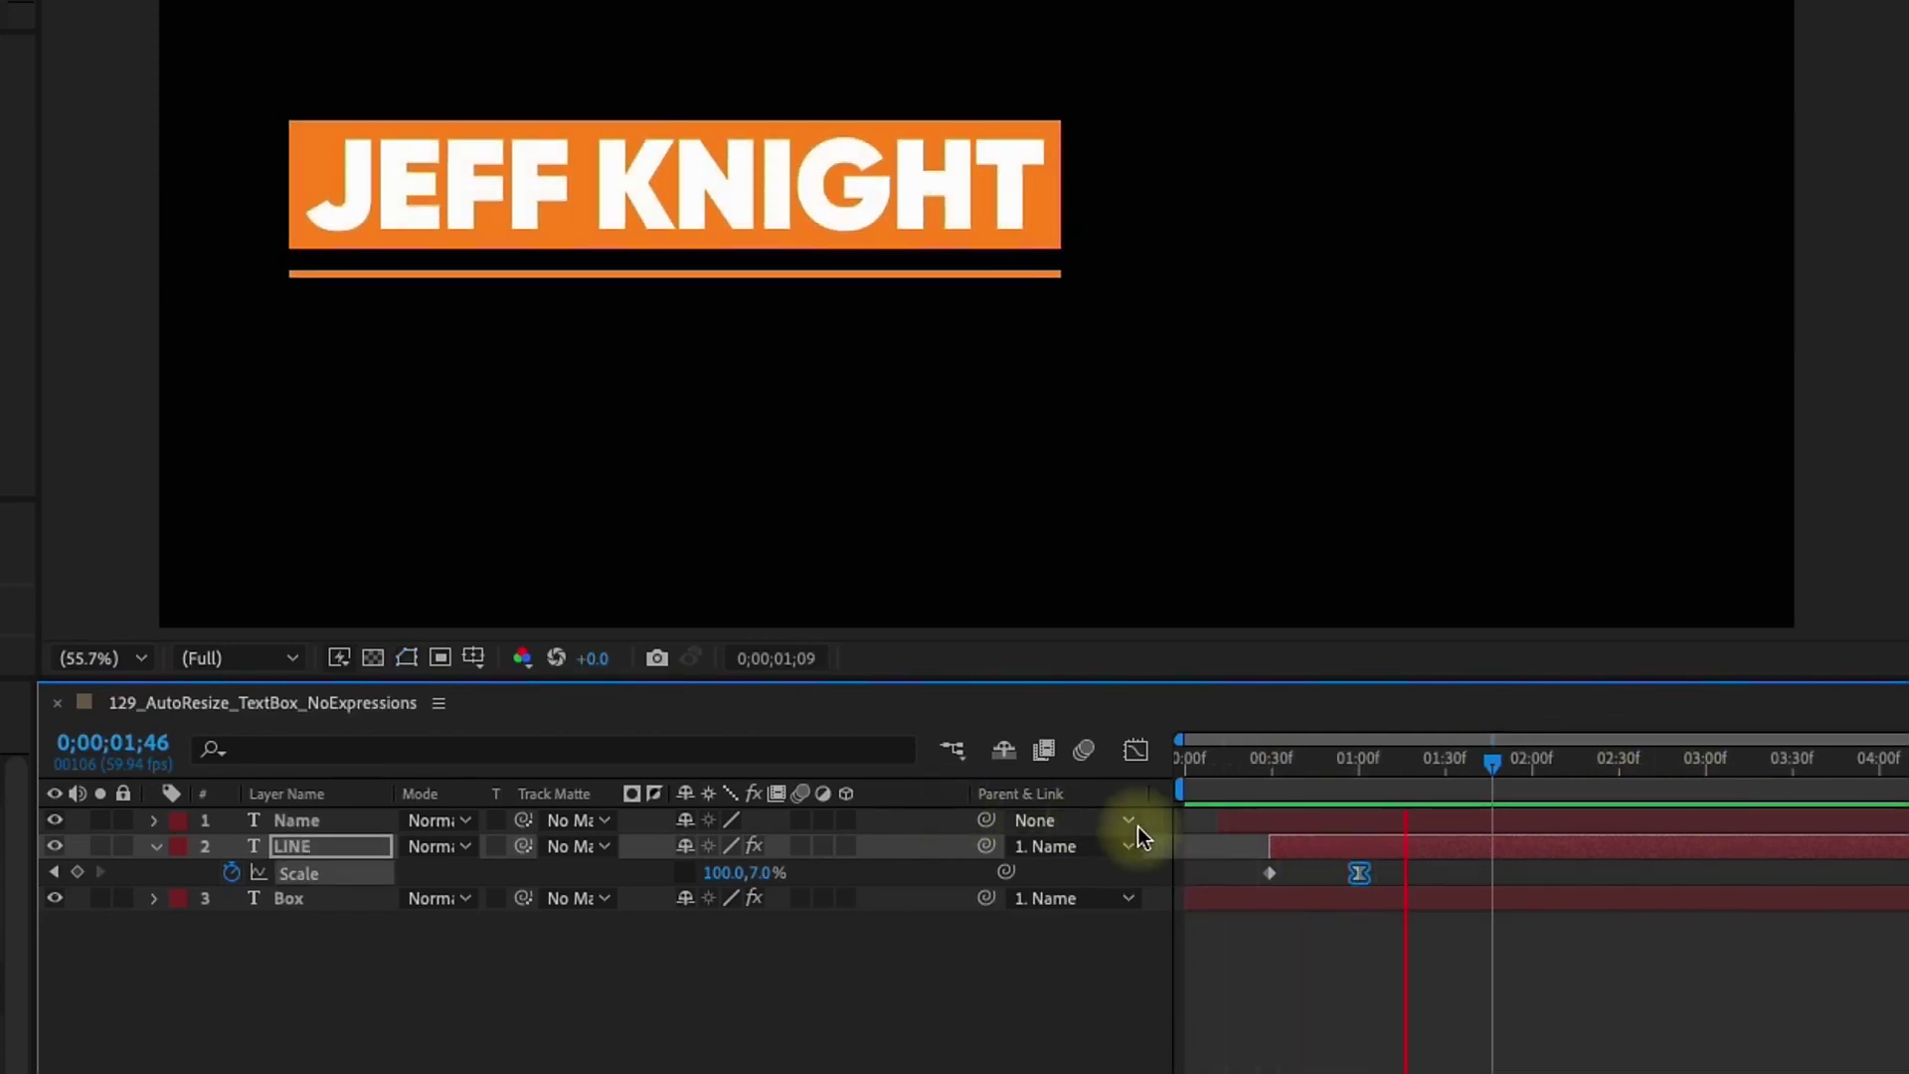
{"action": "left_click", "coordinate": [1165, 768]}
{"action": "key", "text": "space"}
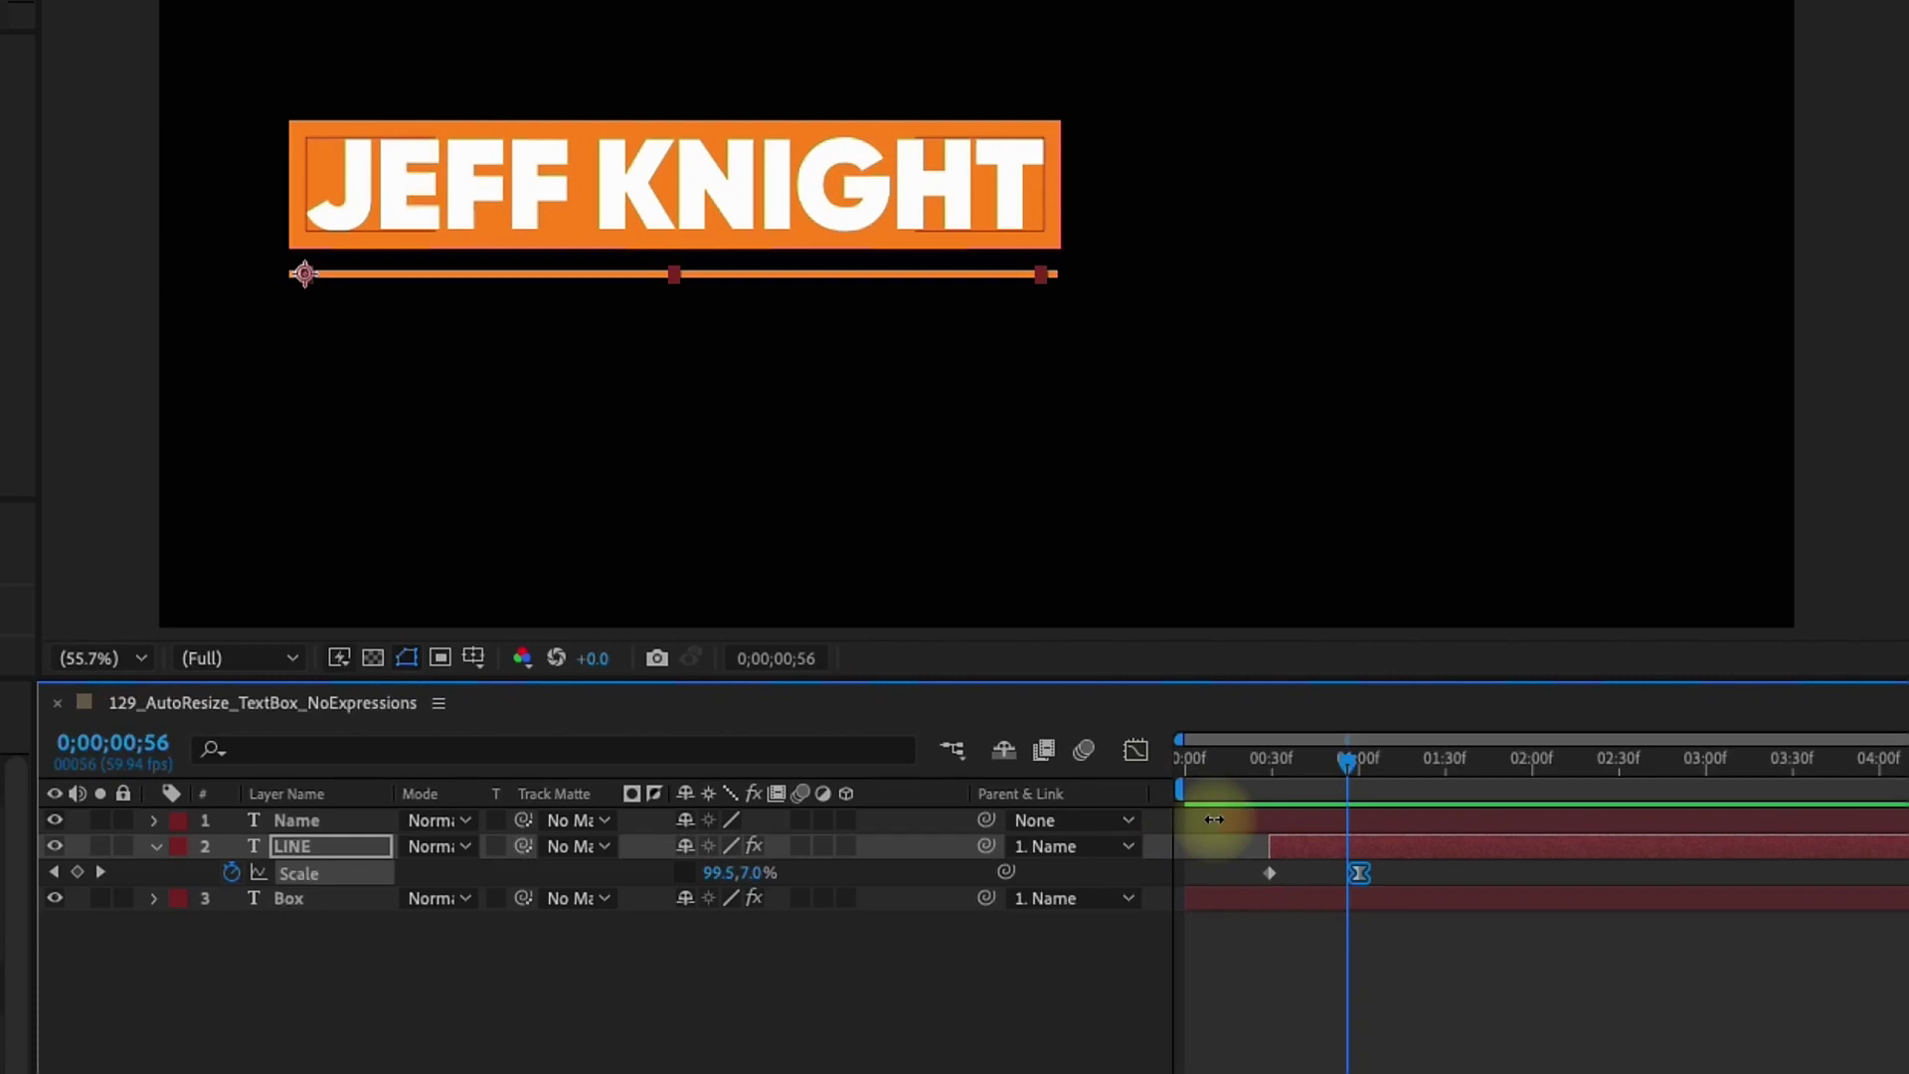
{"action": "left_click_drag", "start_coordinate": [1243, 770], "coordinate": [1354, 779]}
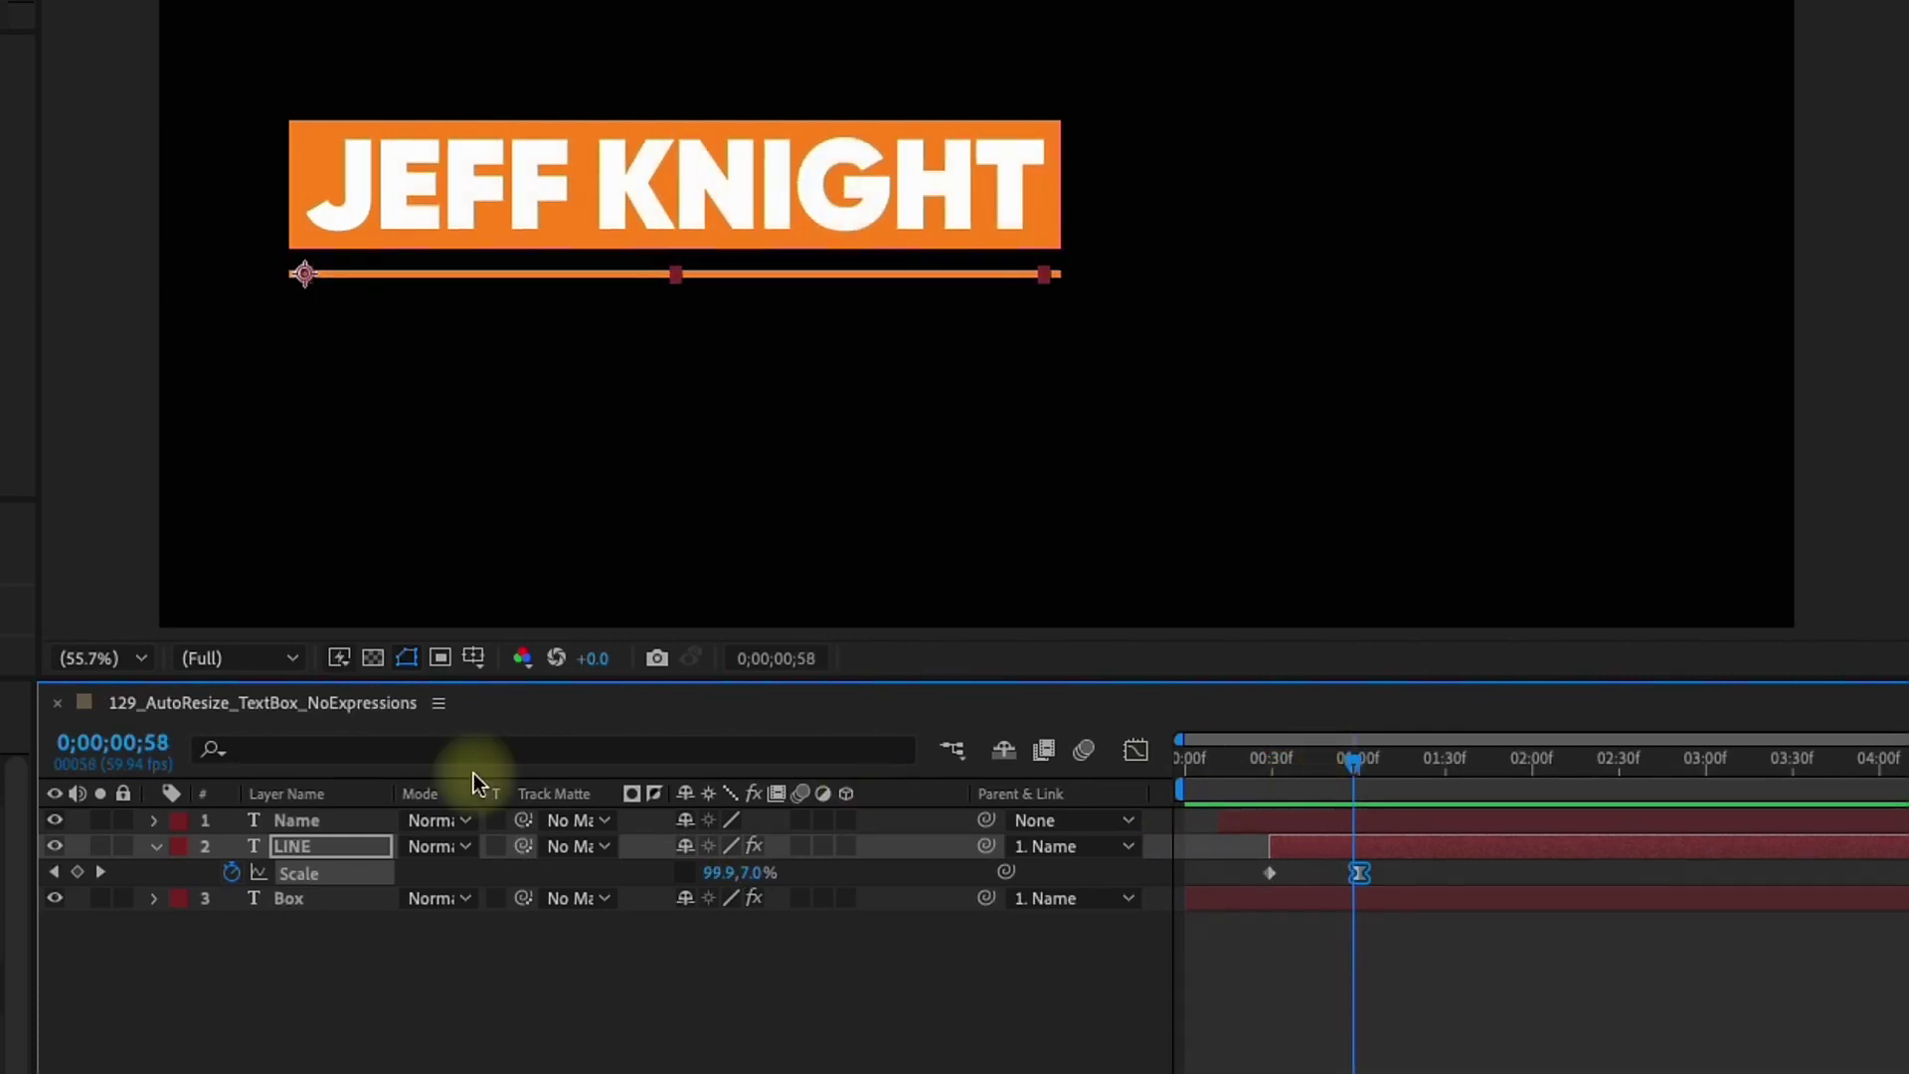
Make Box the Name layer's track matte, turn Box visible, and scrub back to watch the underline grow
{"action": "left_click", "coordinate": [312, 819]}
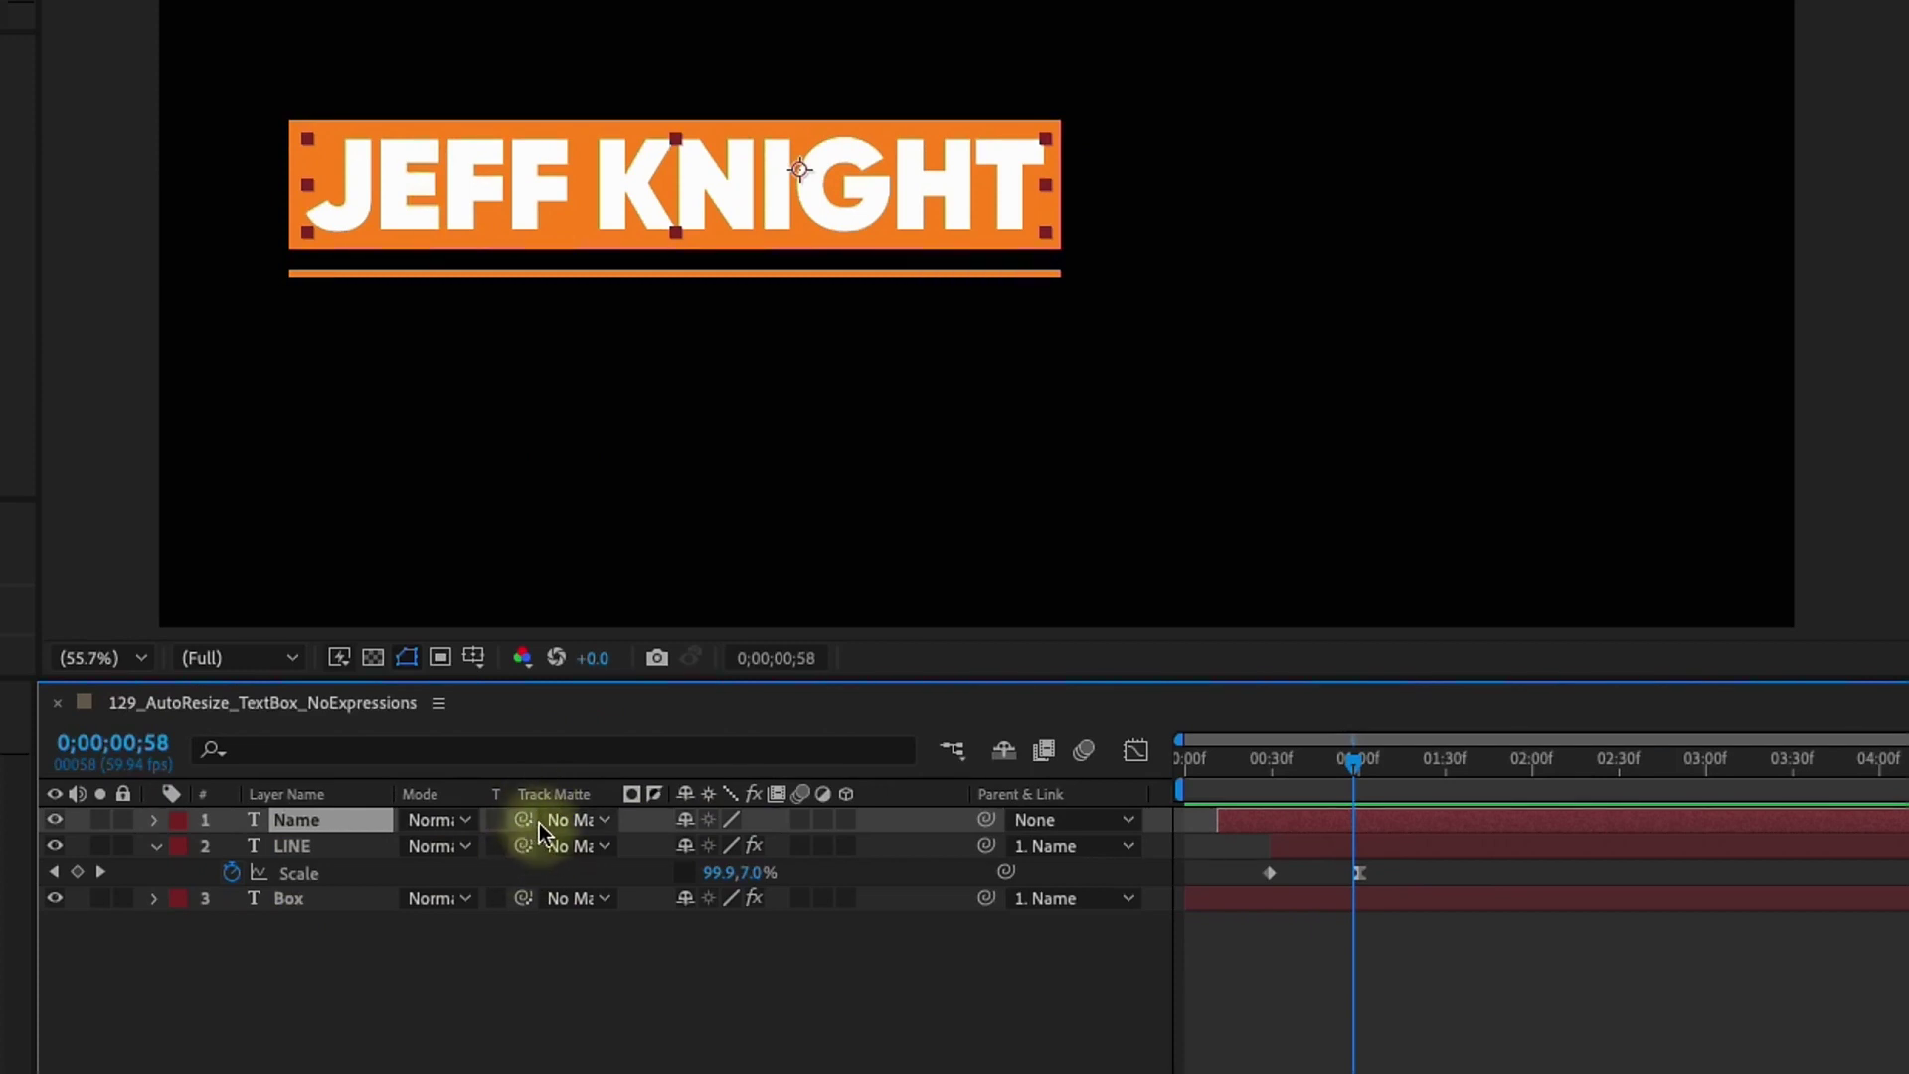
{"action": "left_click_drag", "start_coordinate": [523, 831], "coordinate": [313, 901]}
{"action": "left_click", "coordinate": [55, 898]}
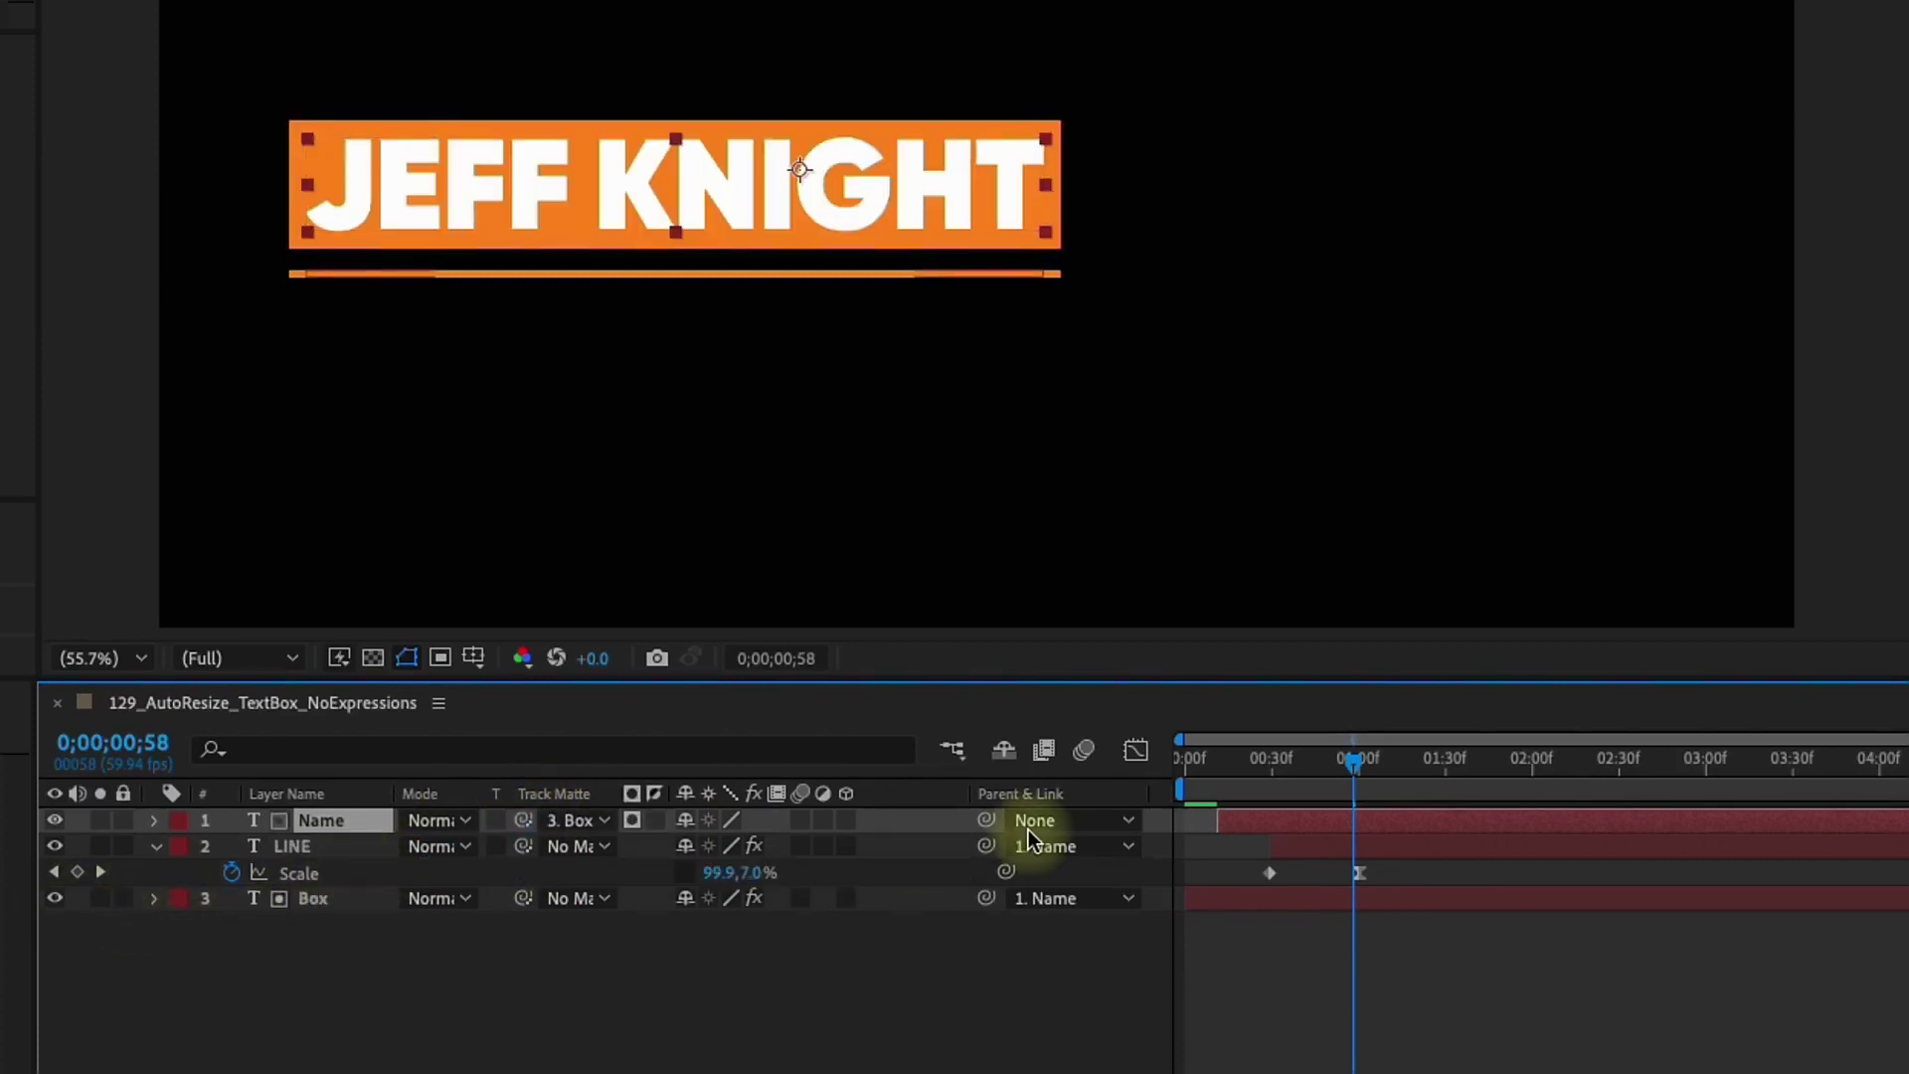
{"action": "mouse_move", "coordinate": [1235, 767]}
{"action": "left_mouse_down"}
{"action": "mouse_move", "coordinate": [1185, 765]}
{"action": "mouse_move", "coordinate": [1285, 767]}
{"action": "mouse_move", "coordinate": [1154, 778]}
{"action": "mouse_move", "coordinate": [1387, 768]}
{"action": "mouse_move", "coordinate": [1259, 780]}
{"action": "left_mouse_up"}
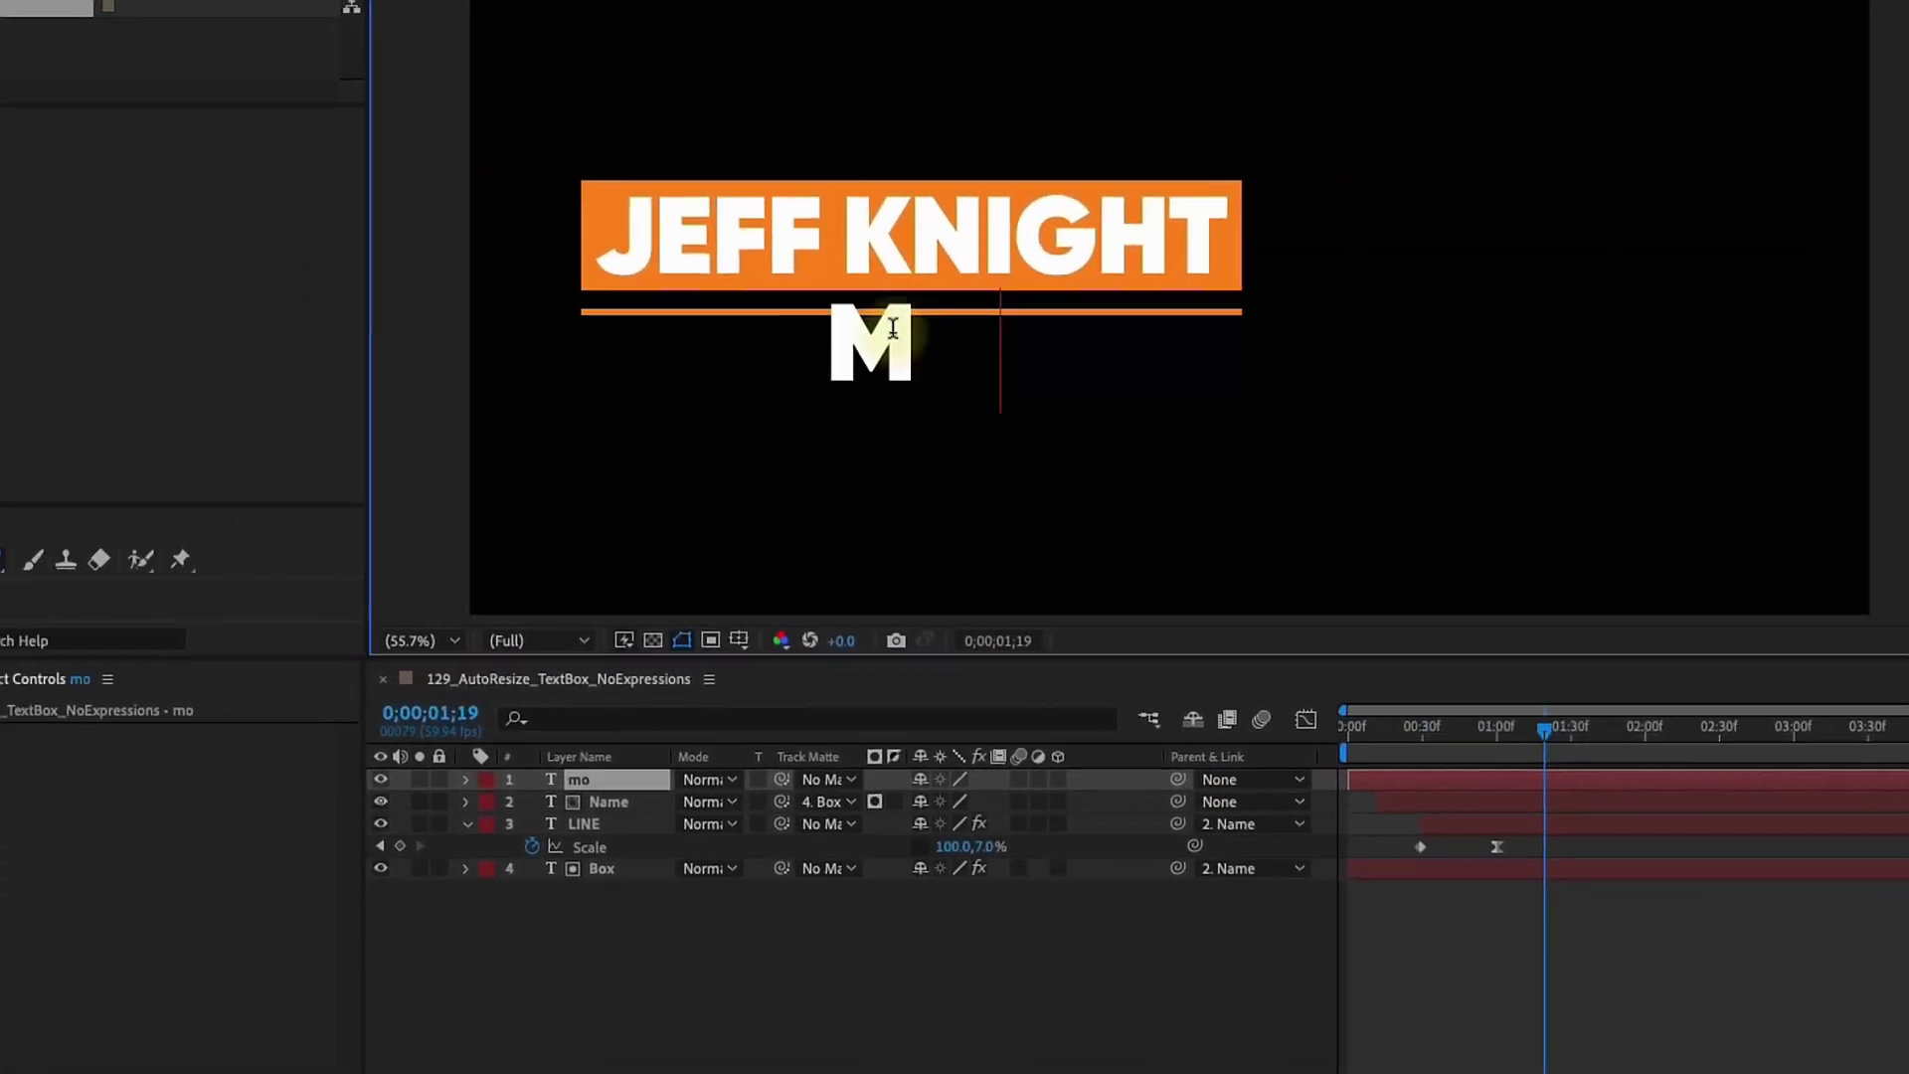
Type the 'motion graphics designer' subtitle in 50 px Gilroy-Light with tracking 444
{"action": "type", "text": "otion graphics designer"}
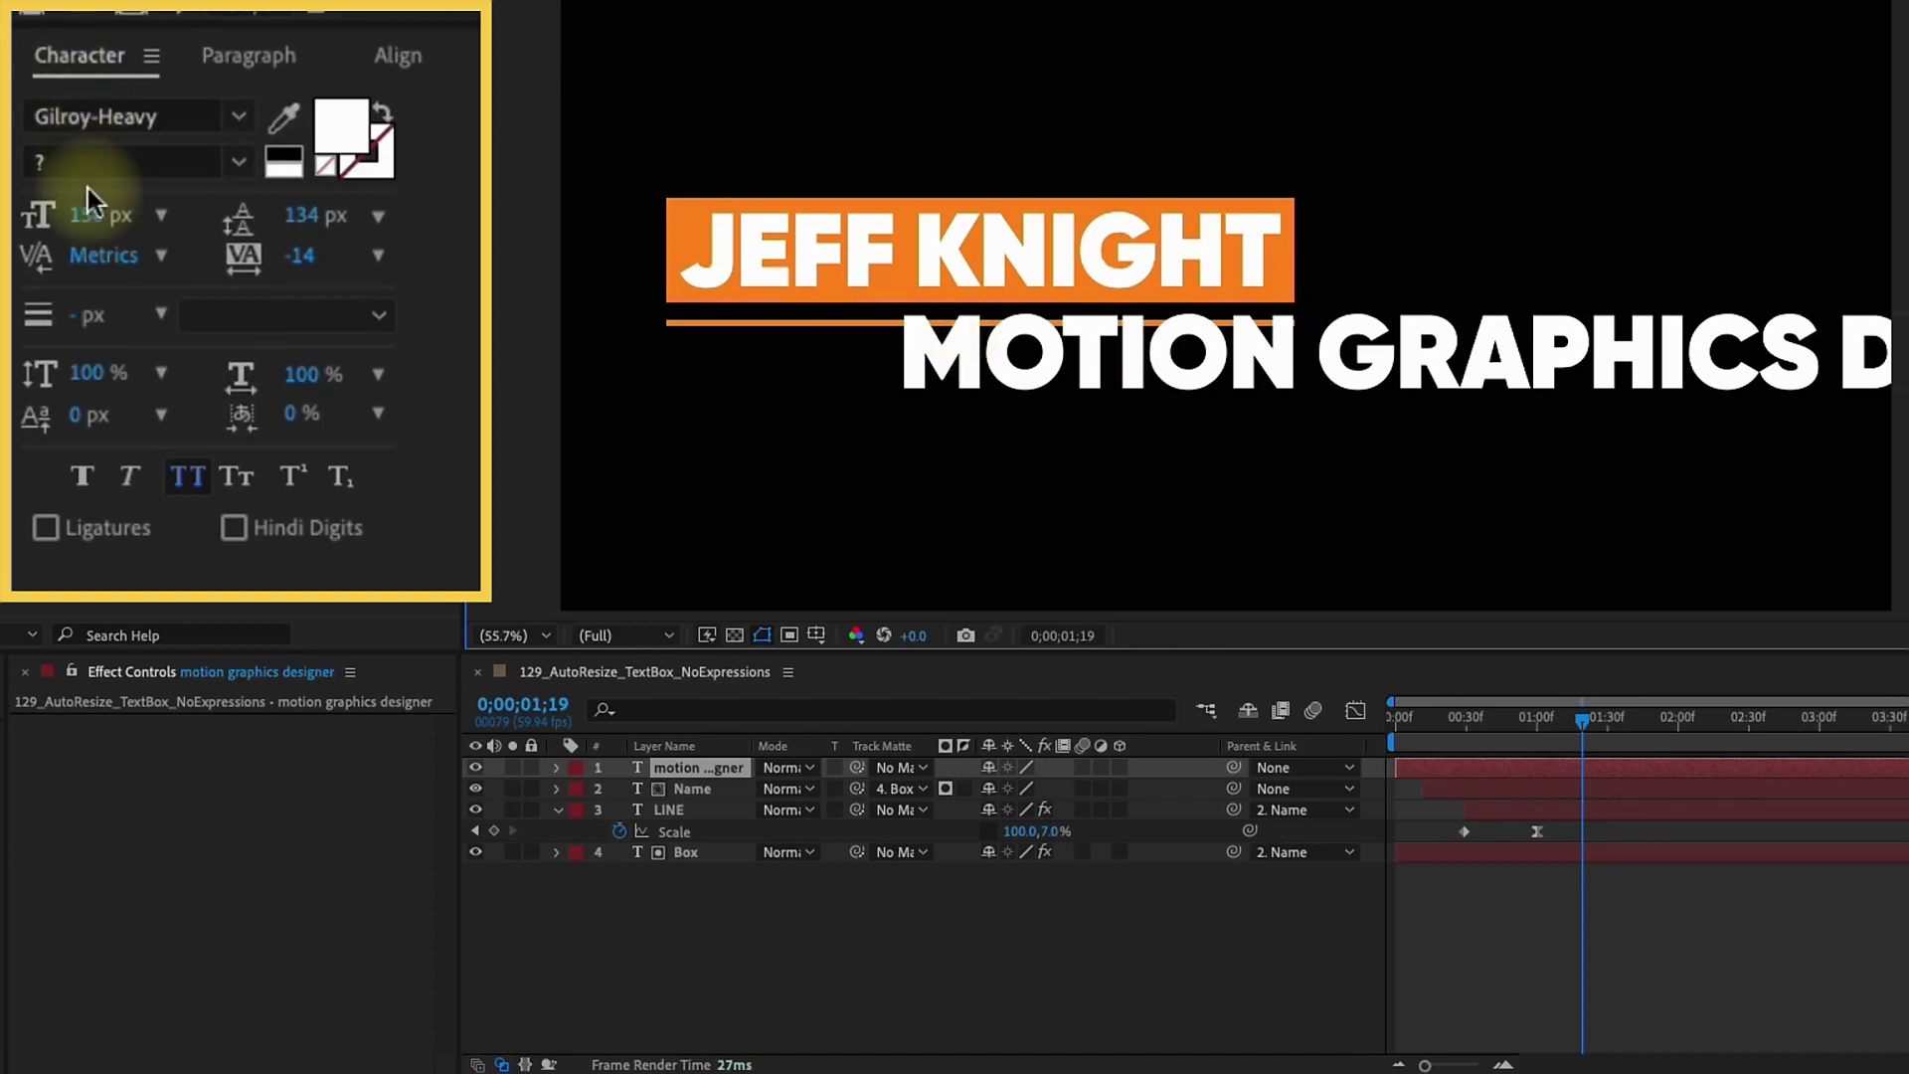
{"action": "left_click", "coordinate": [110, 212]}
{"action": "type", "text": "50"}
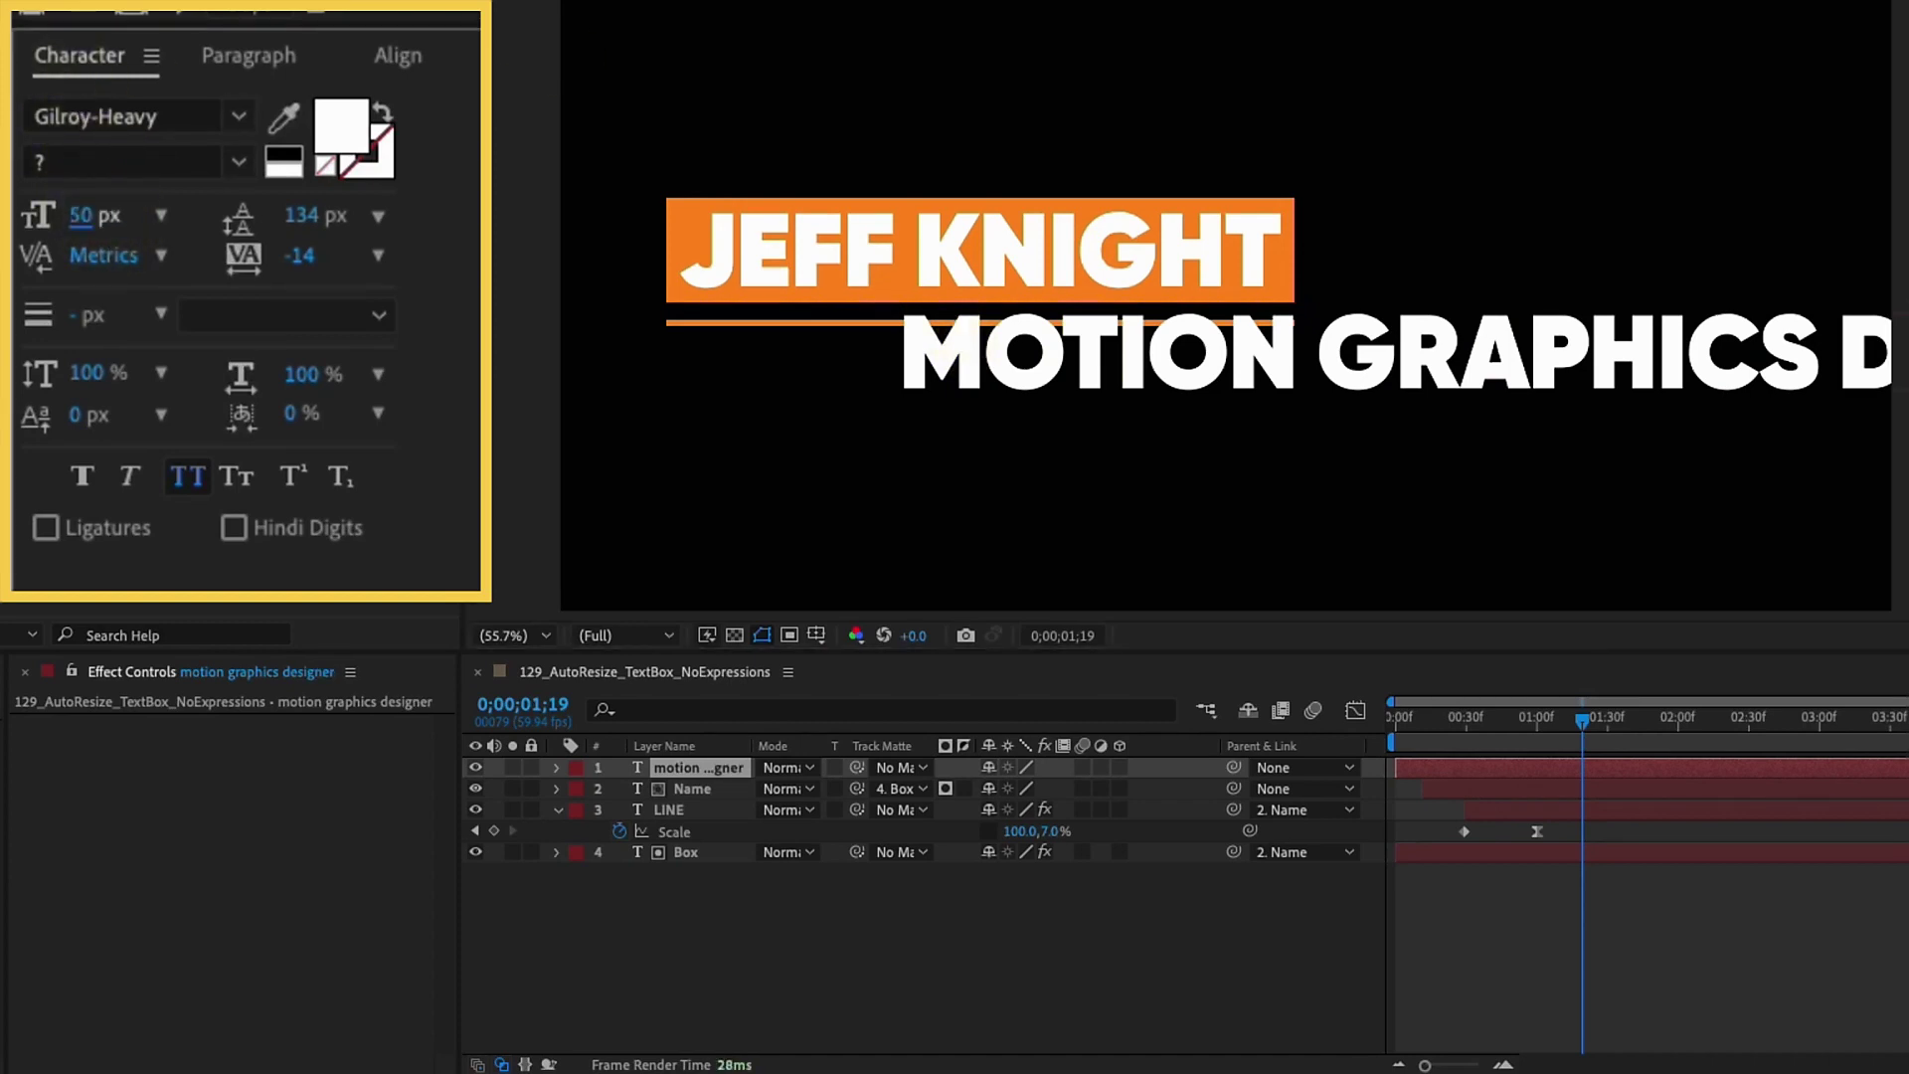
{"action": "key", "text": "Return"}
{"action": "left_click", "coordinate": [234, 114]}
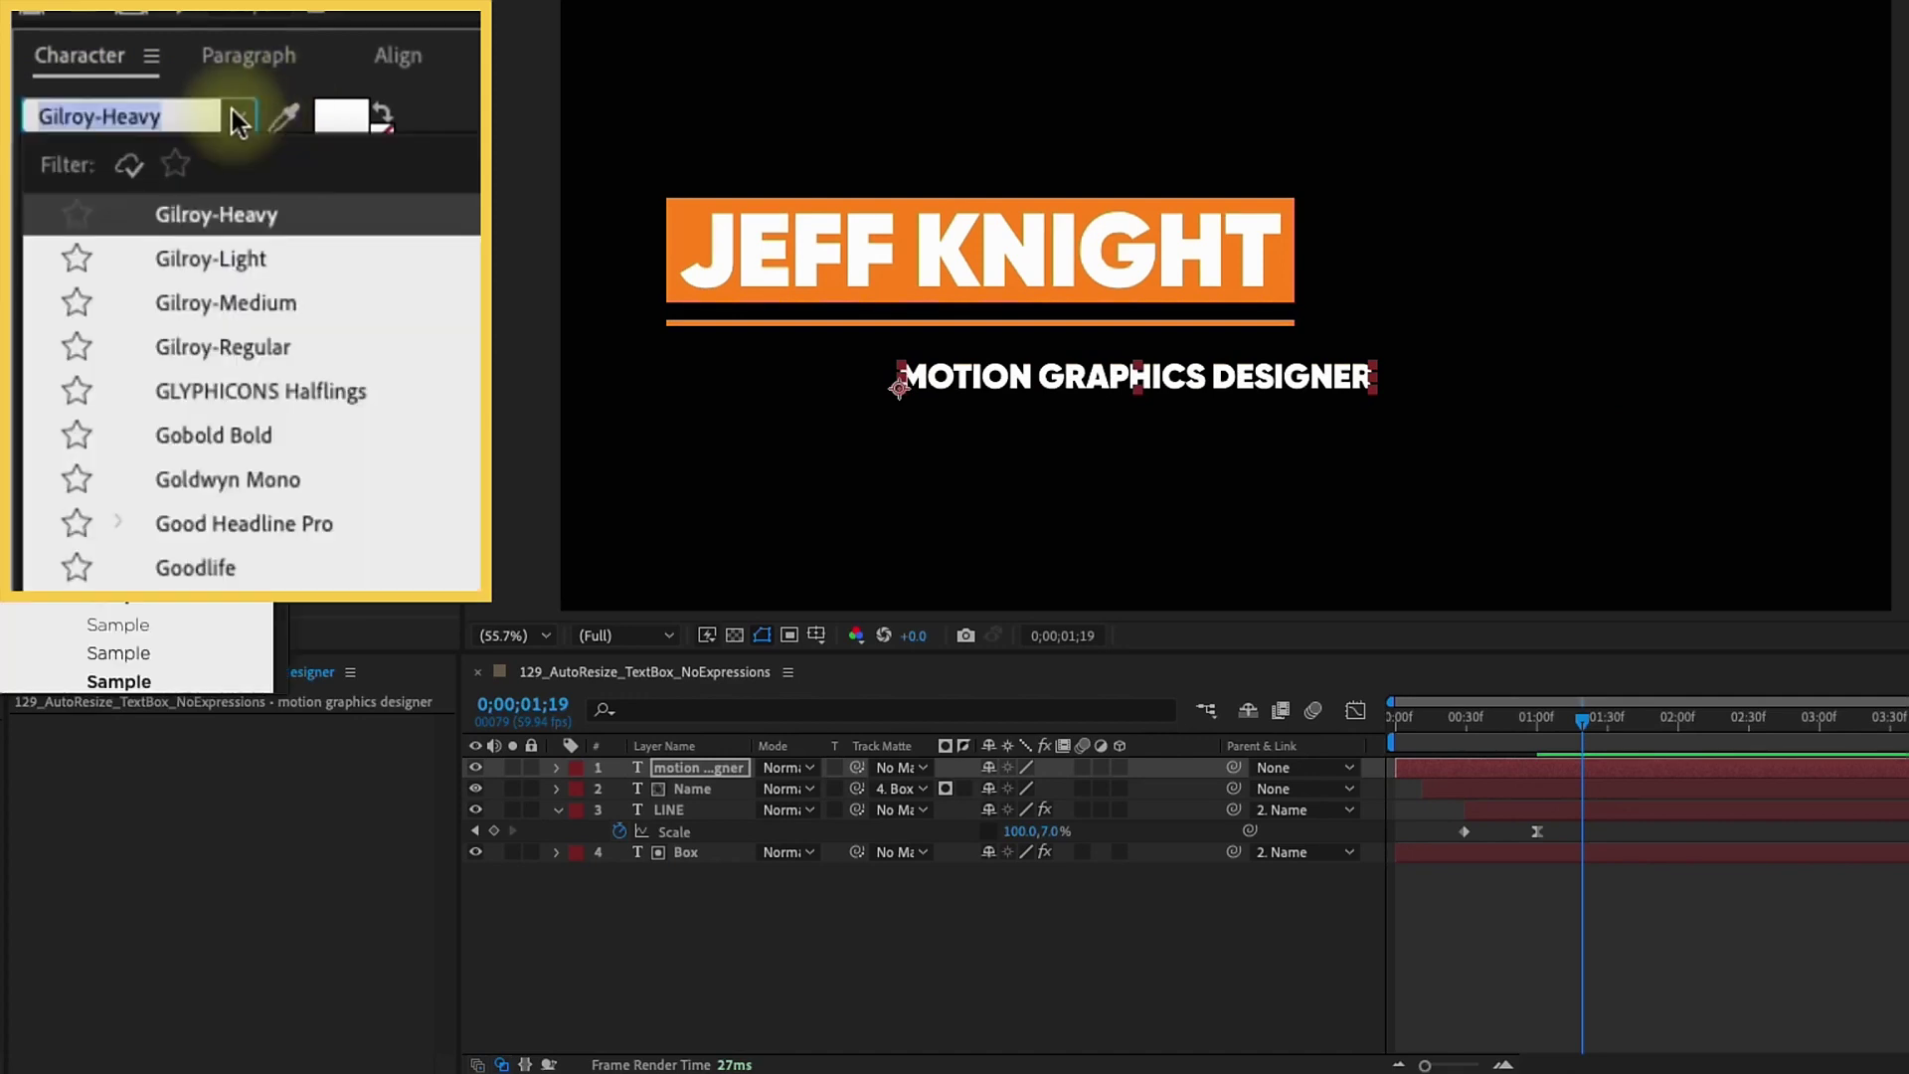
{"action": "left_click", "coordinate": [259, 261]}
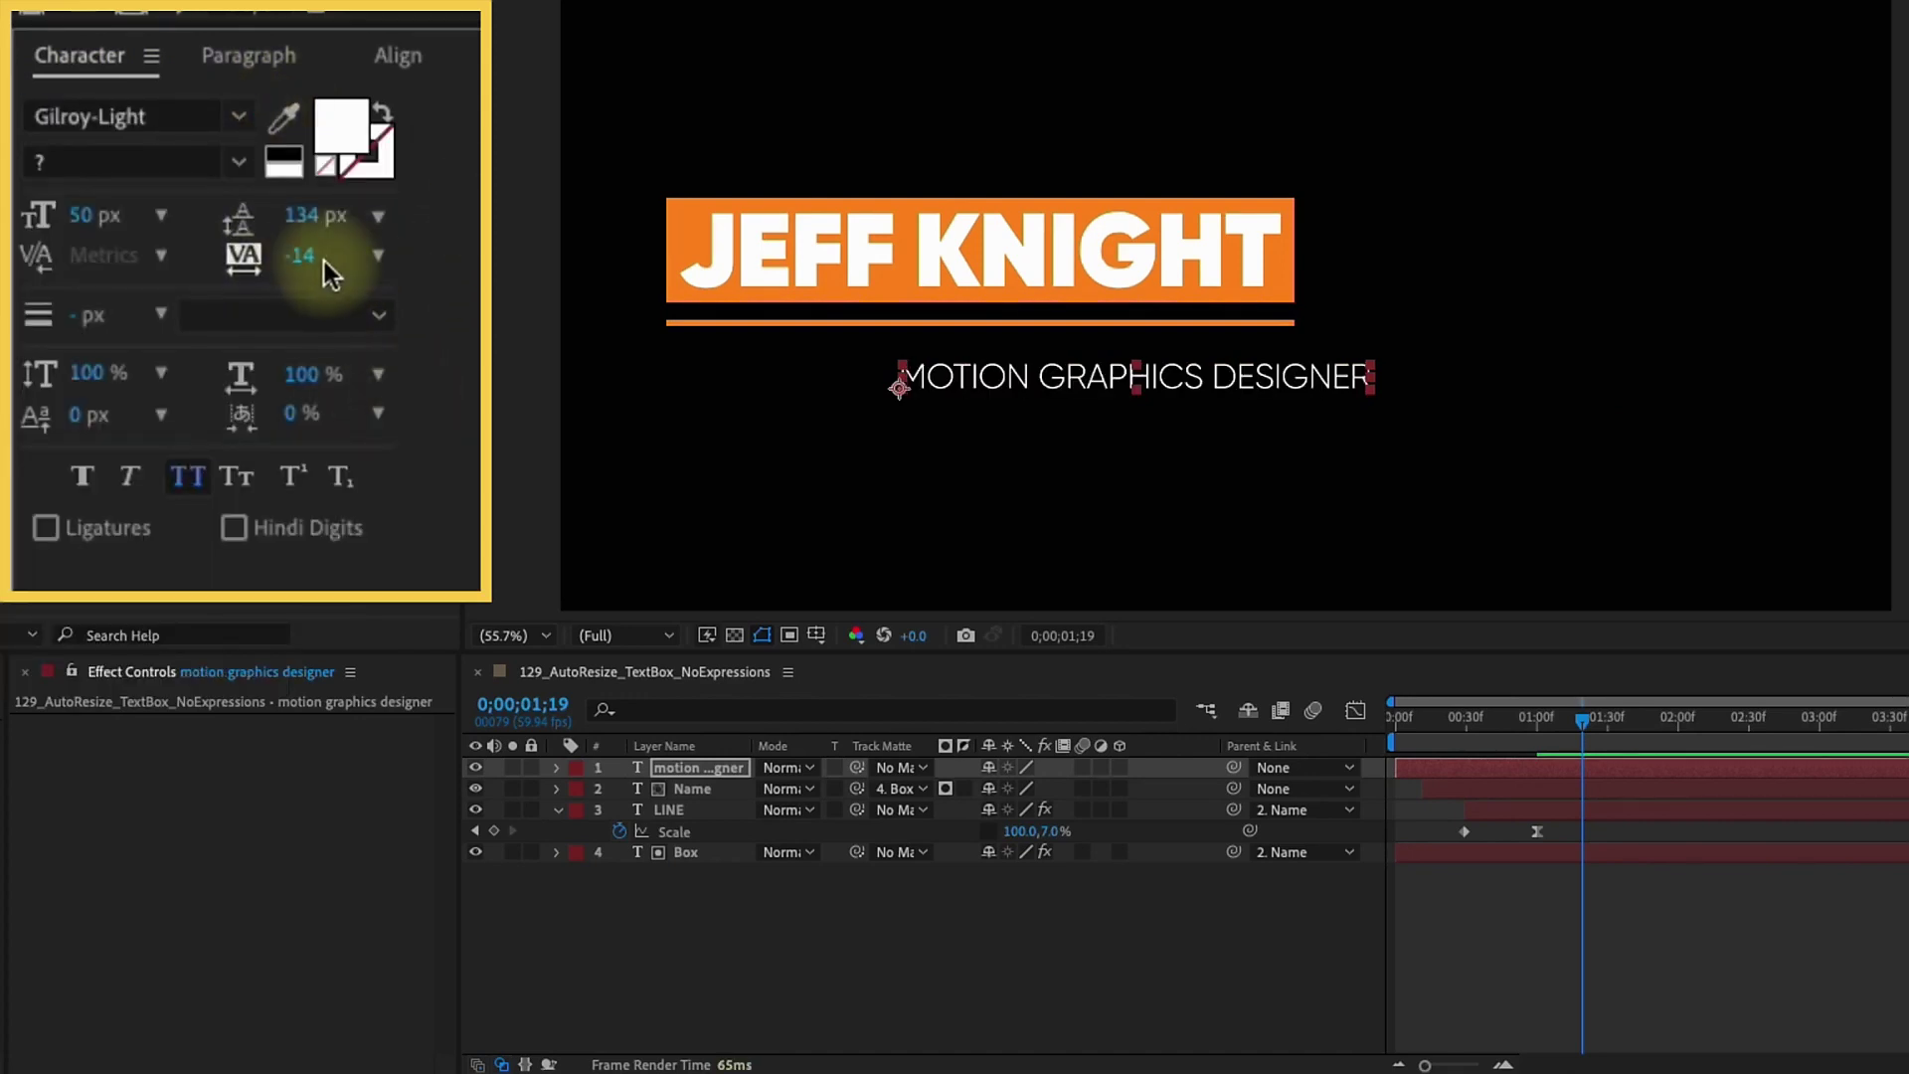
{"action": "left_click_drag", "start_coordinate": [324, 260], "coordinate": [786, 343]}
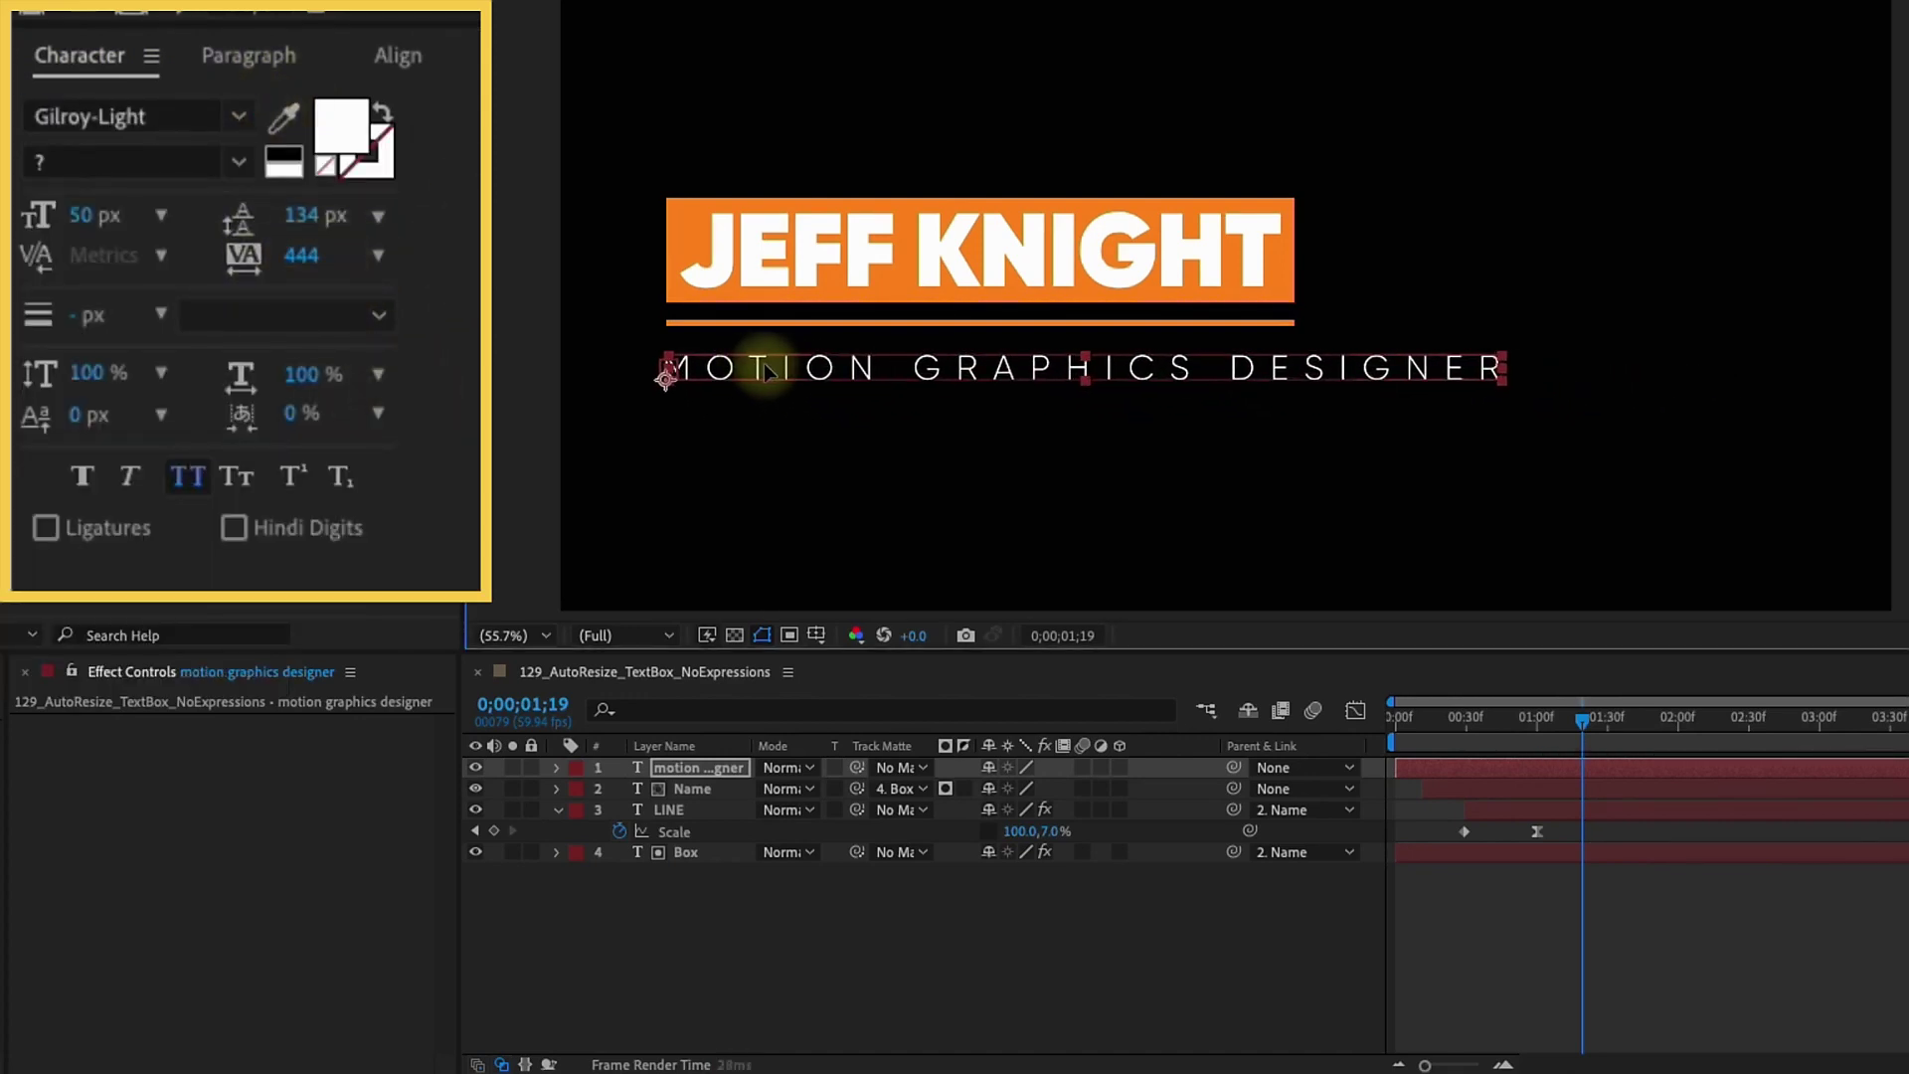
{"action": "left_click", "coordinate": [598, 789]}
Reveal the Name layer's Text Animator 1, then preview the title animation from frame 0
{"action": "left_click", "coordinate": [556, 789]}
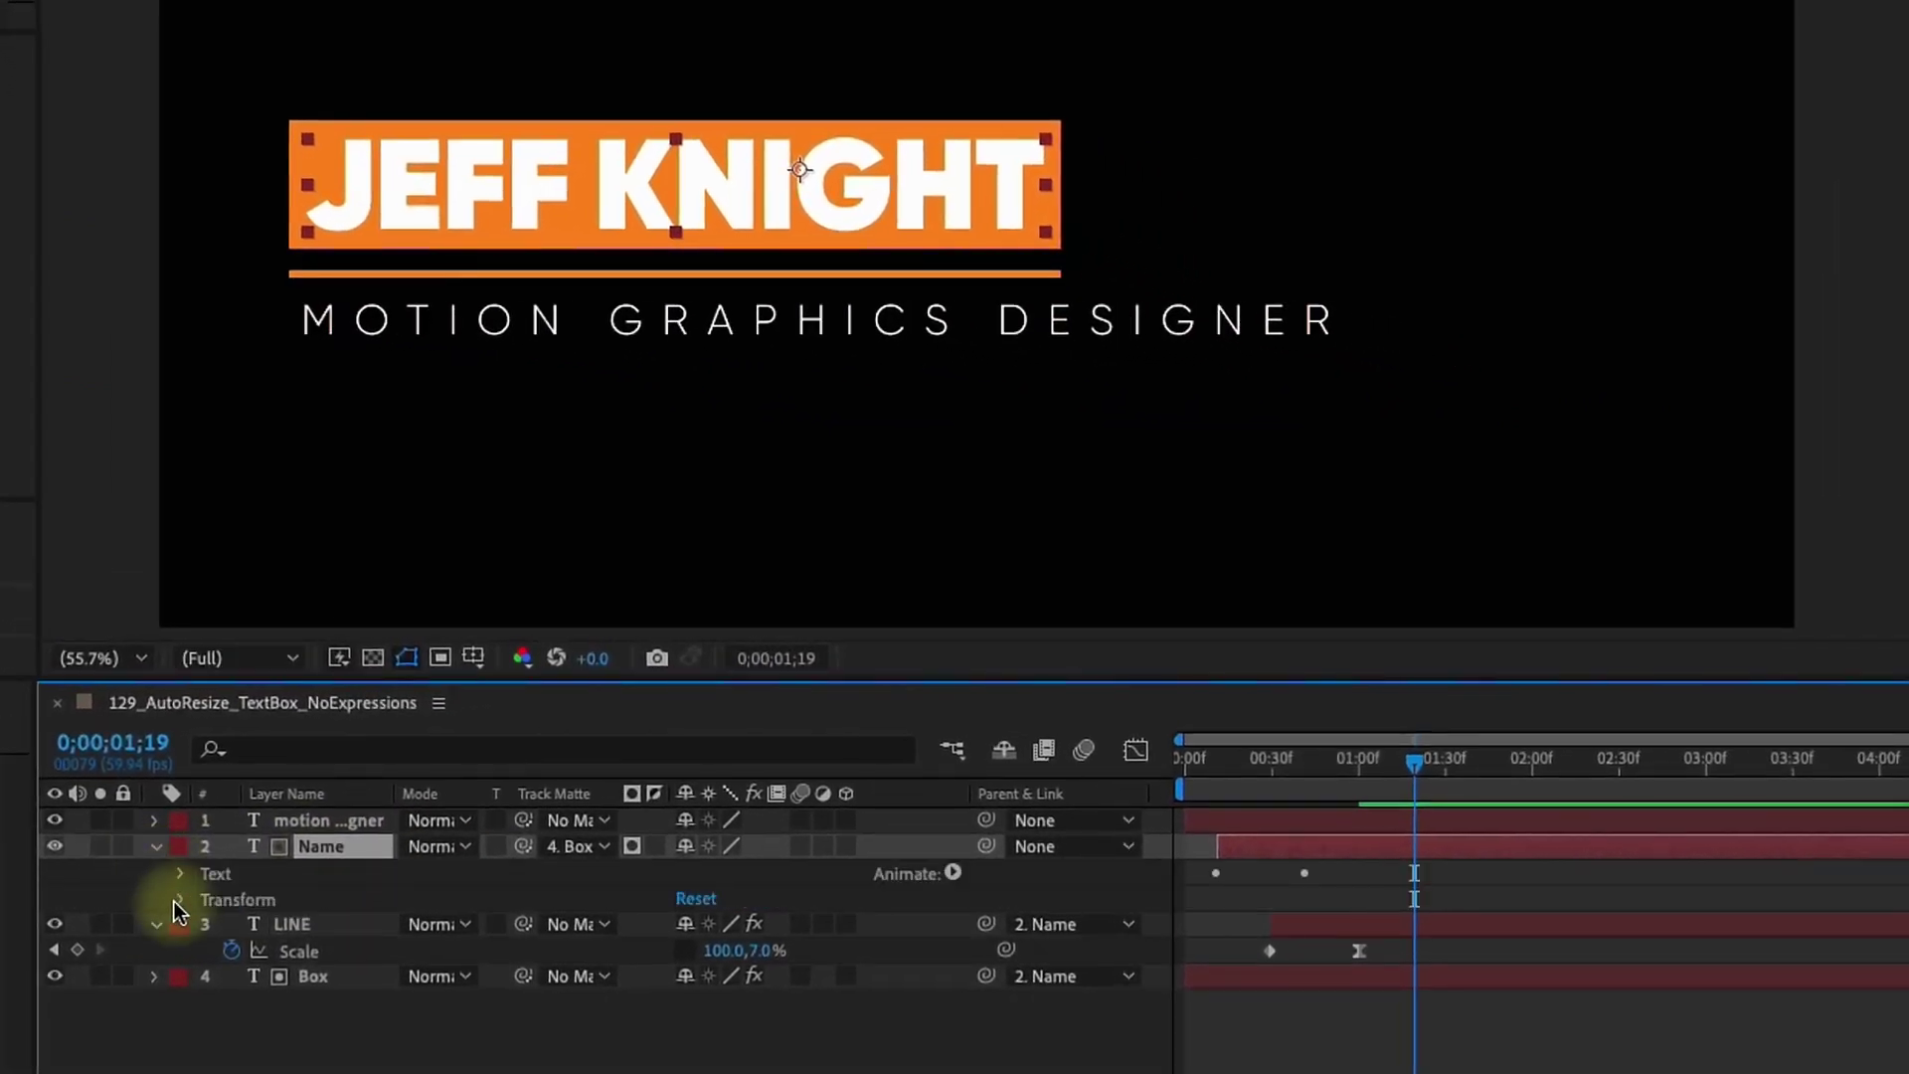
{"action": "left_click", "coordinate": [180, 873]}
{"action": "left_click", "coordinate": [284, 980]}
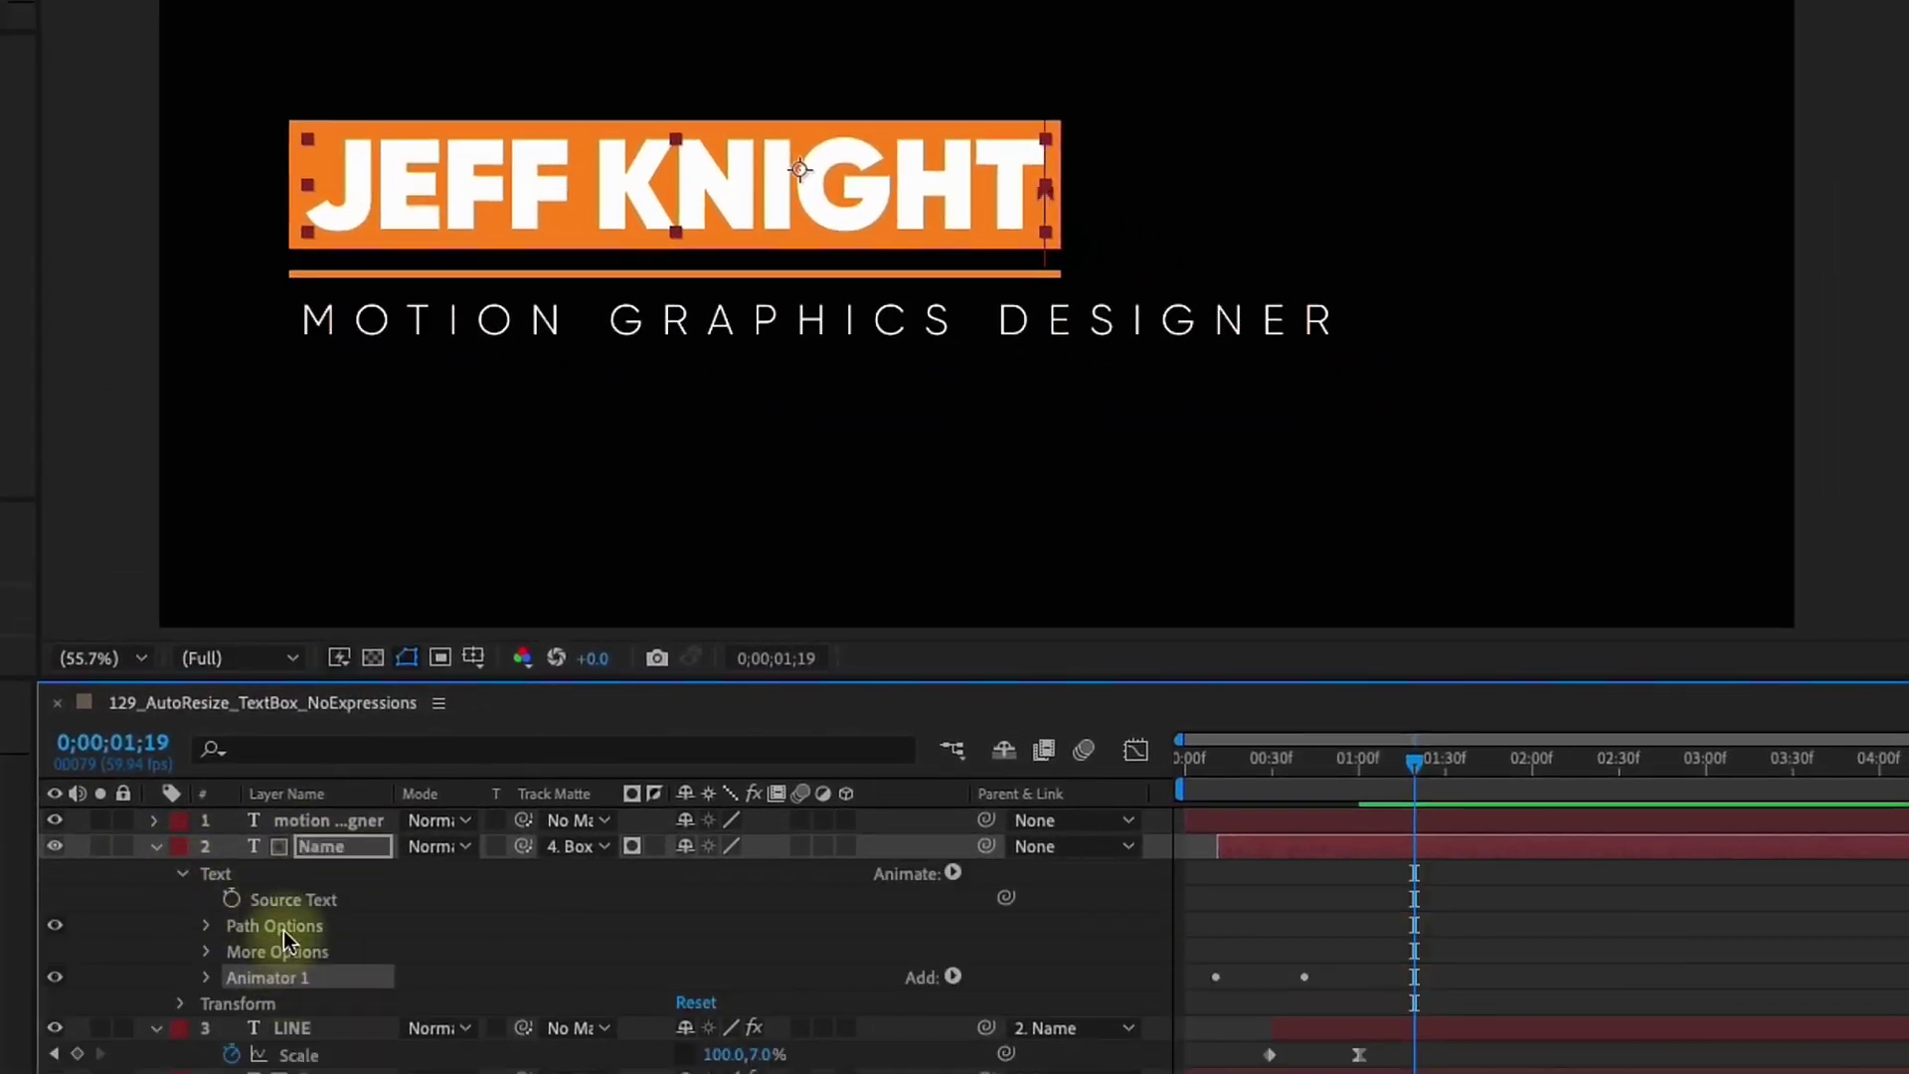
{"action": "left_click", "coordinate": [1180, 768]}
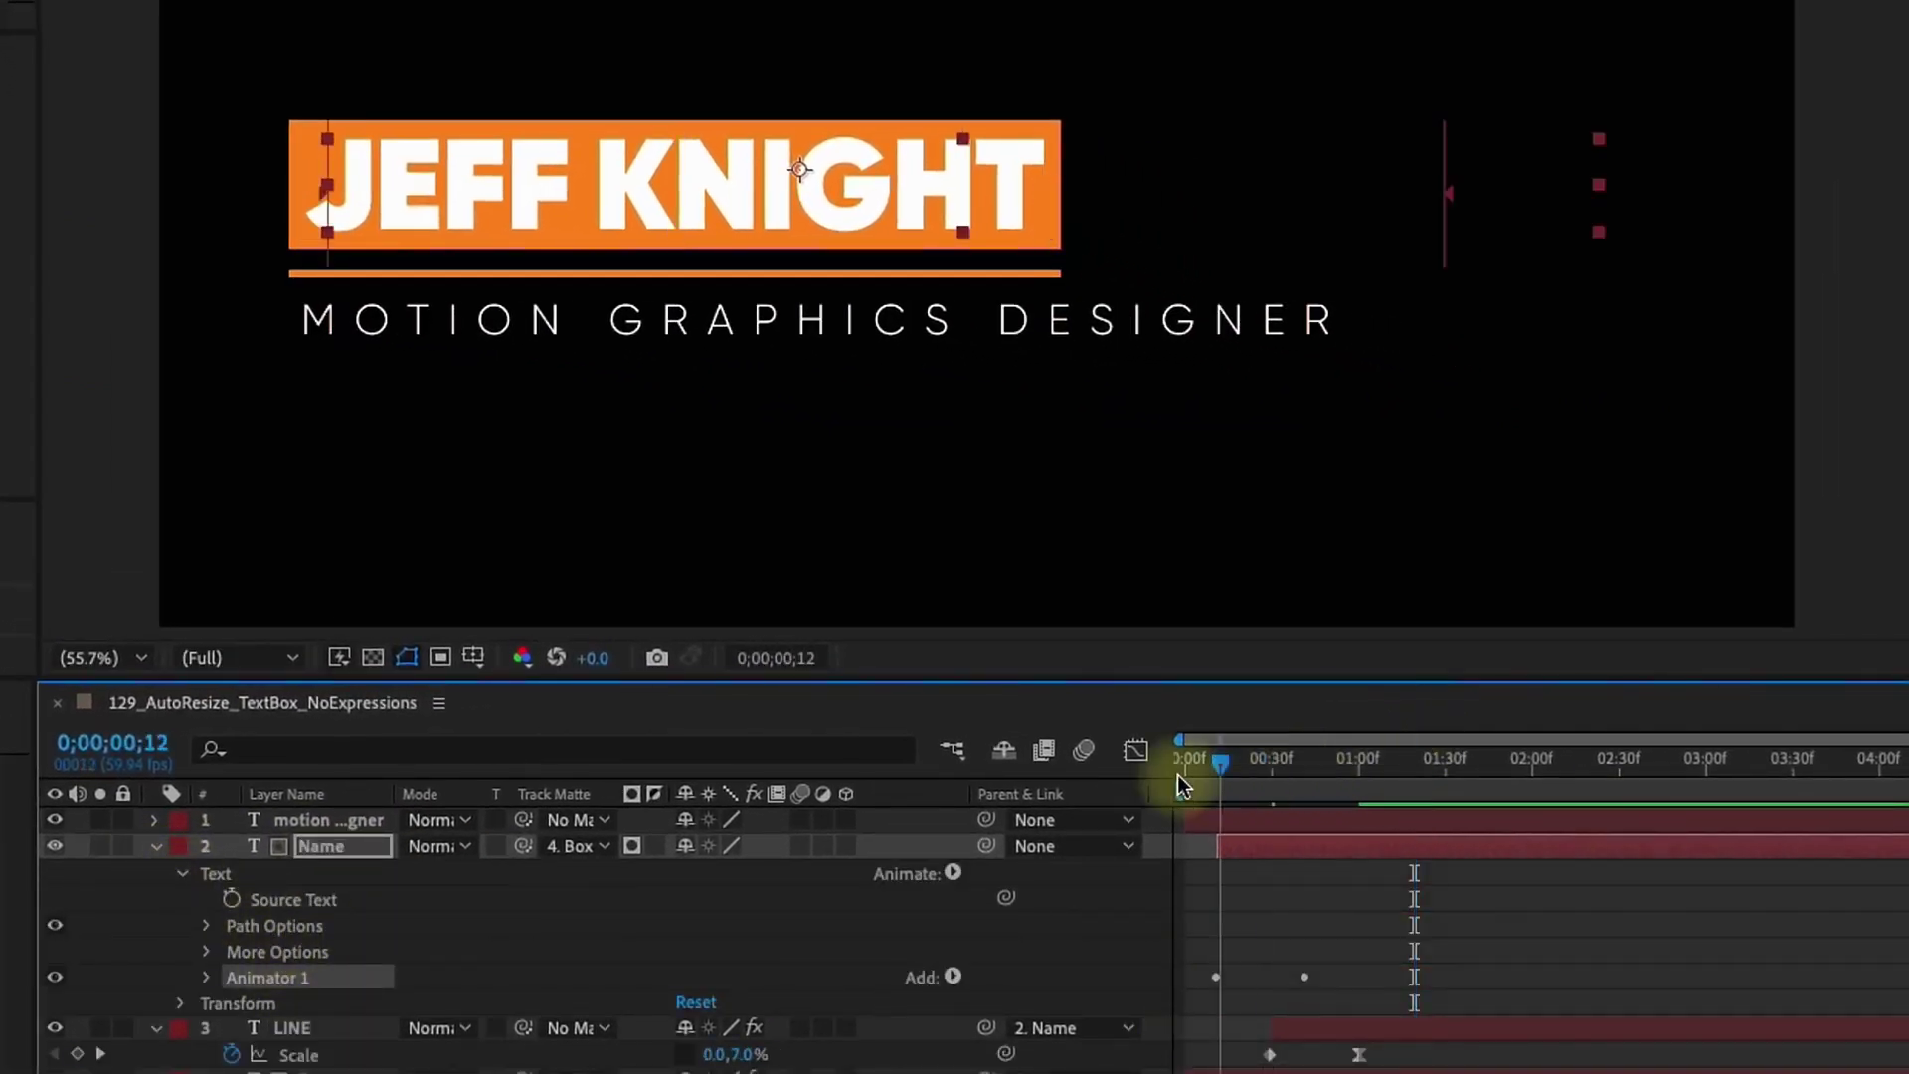
{"action": "left_click", "coordinate": [331, 821]}
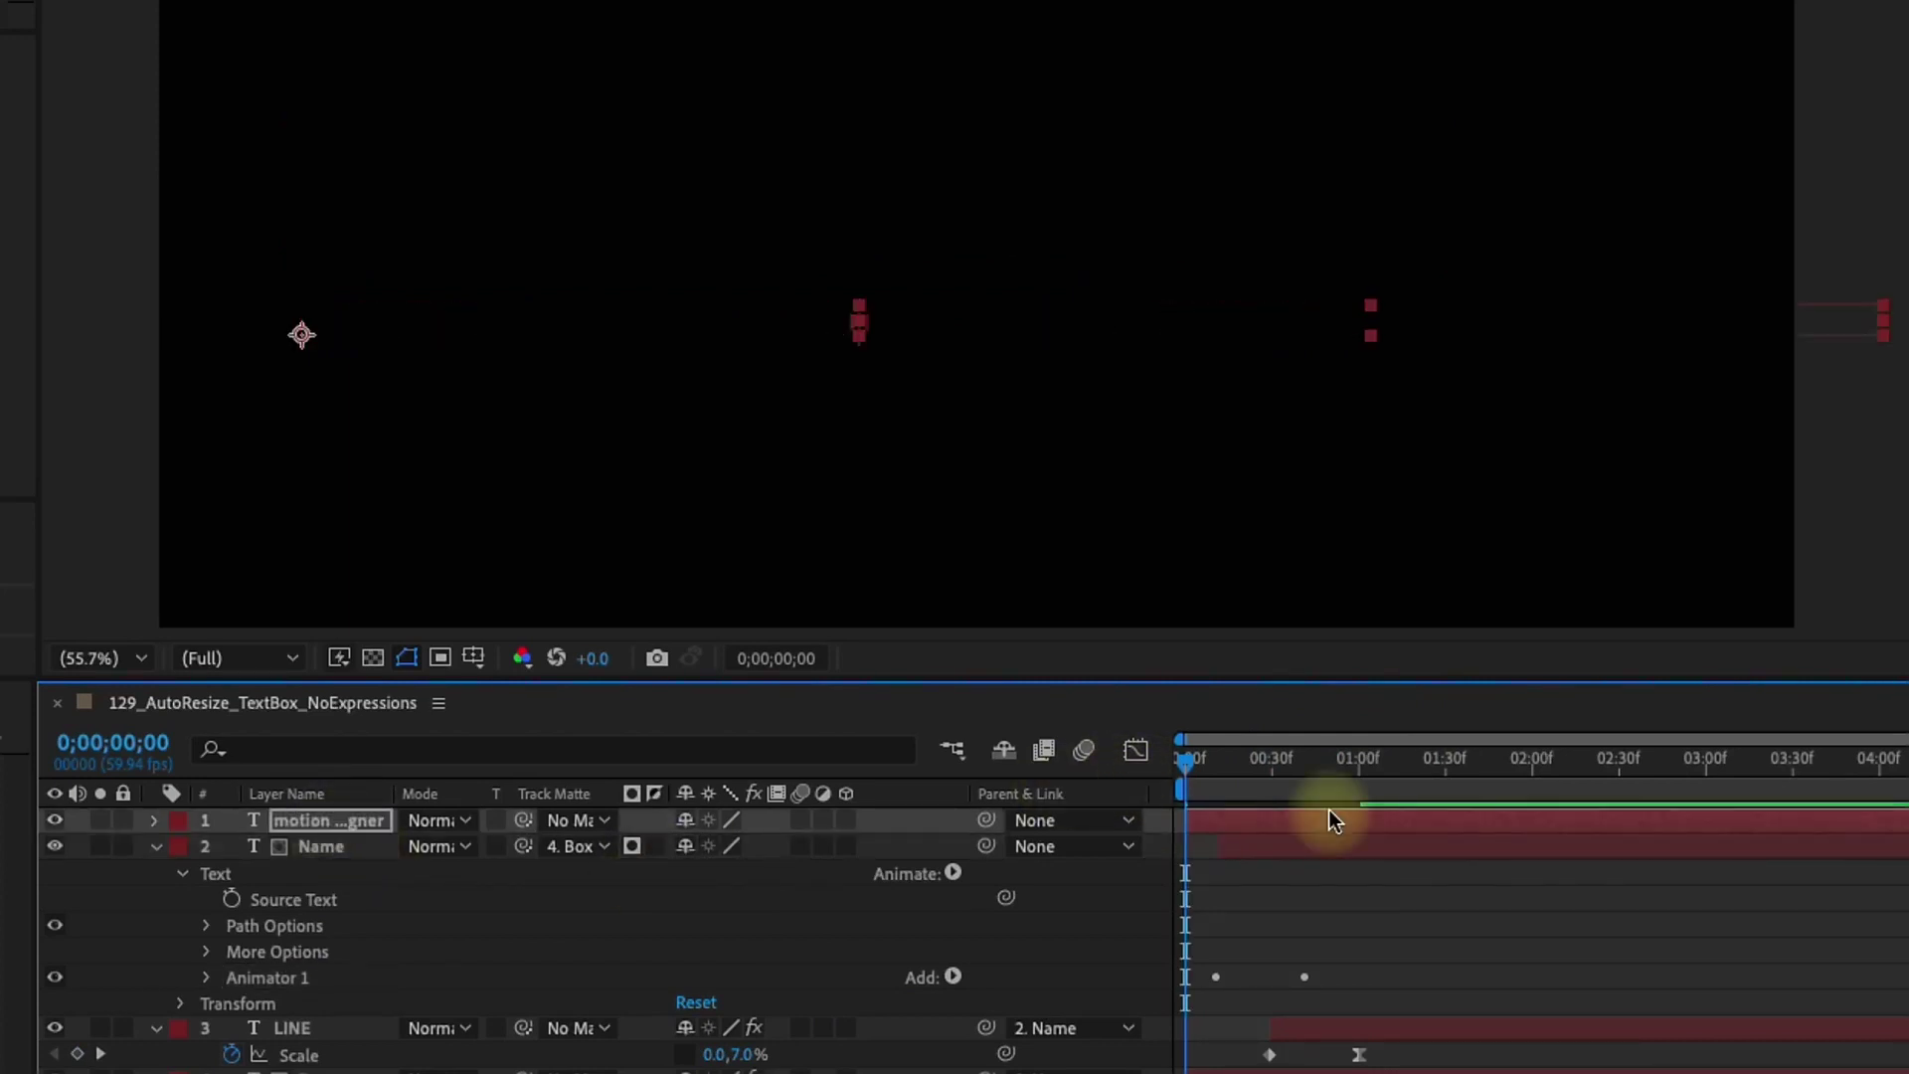
{"action": "key", "text": "space"}
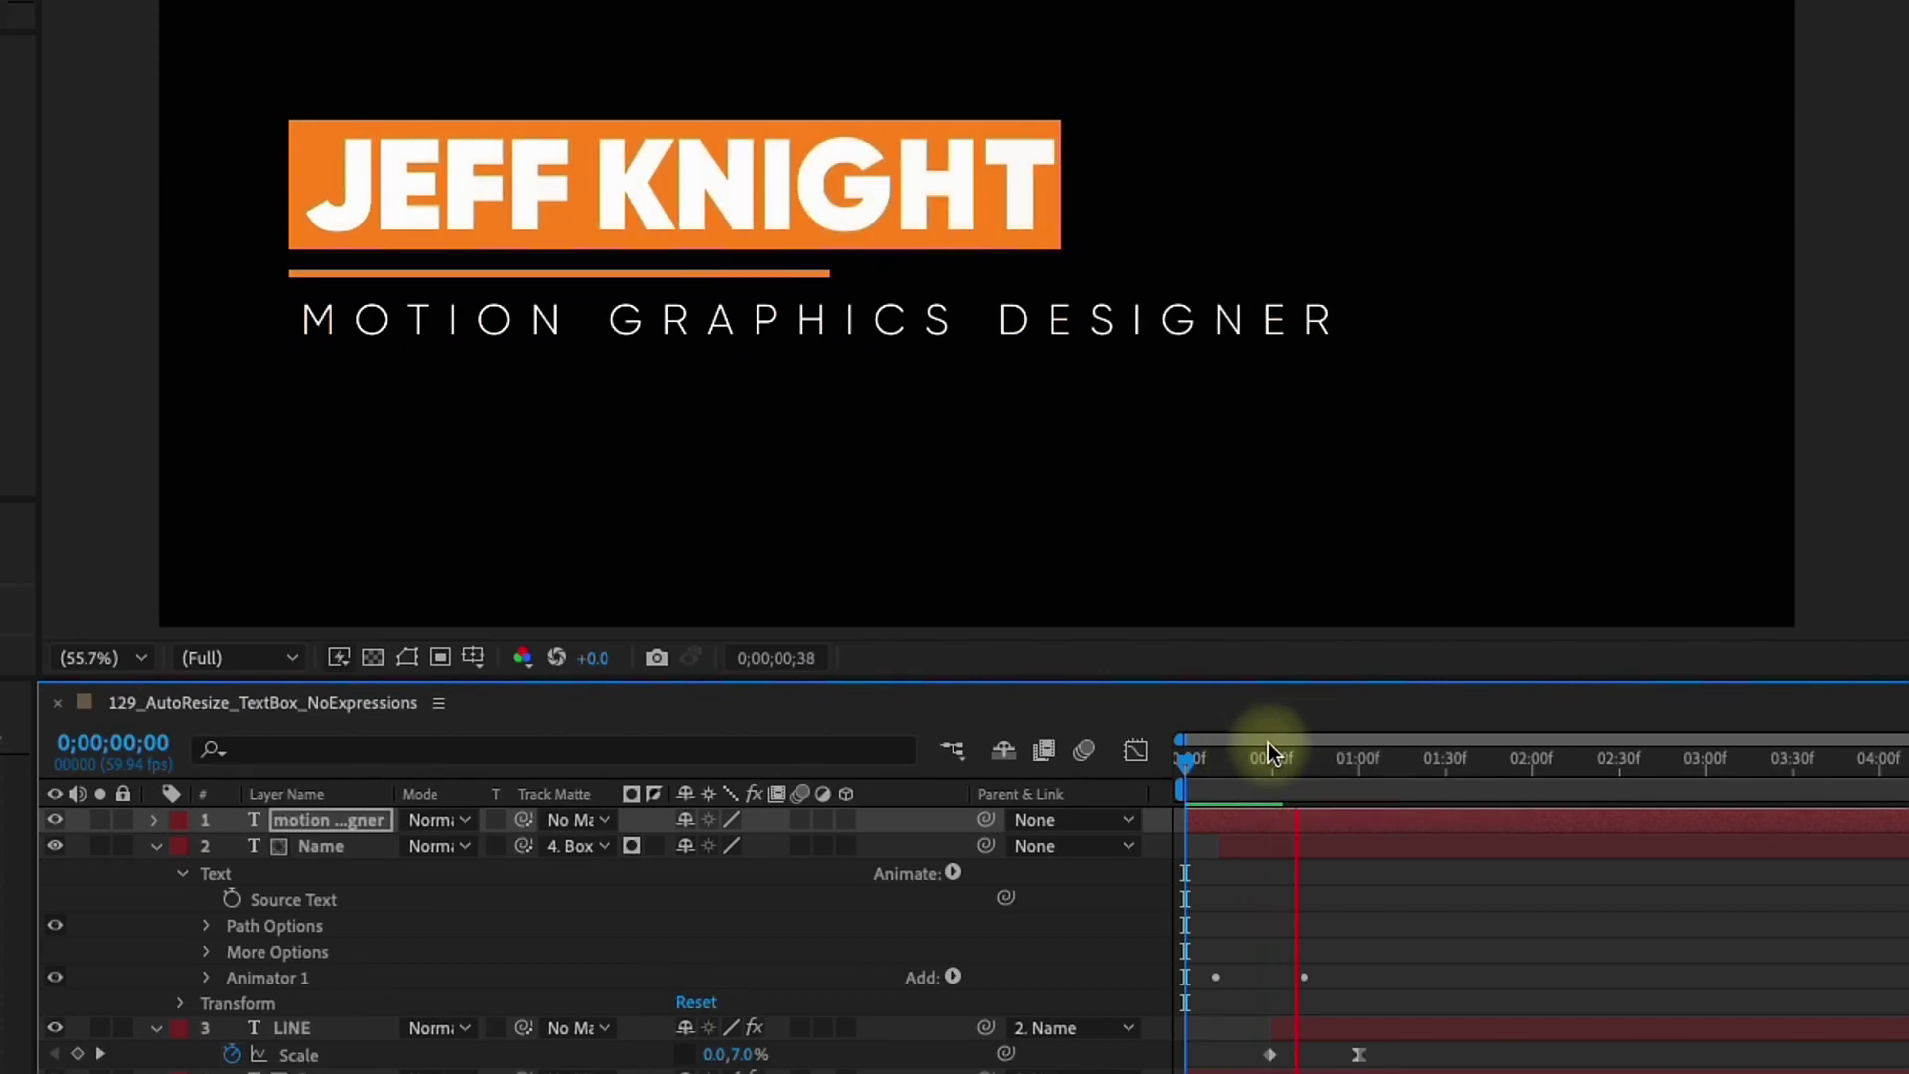
{"action": "key", "text": "space"}
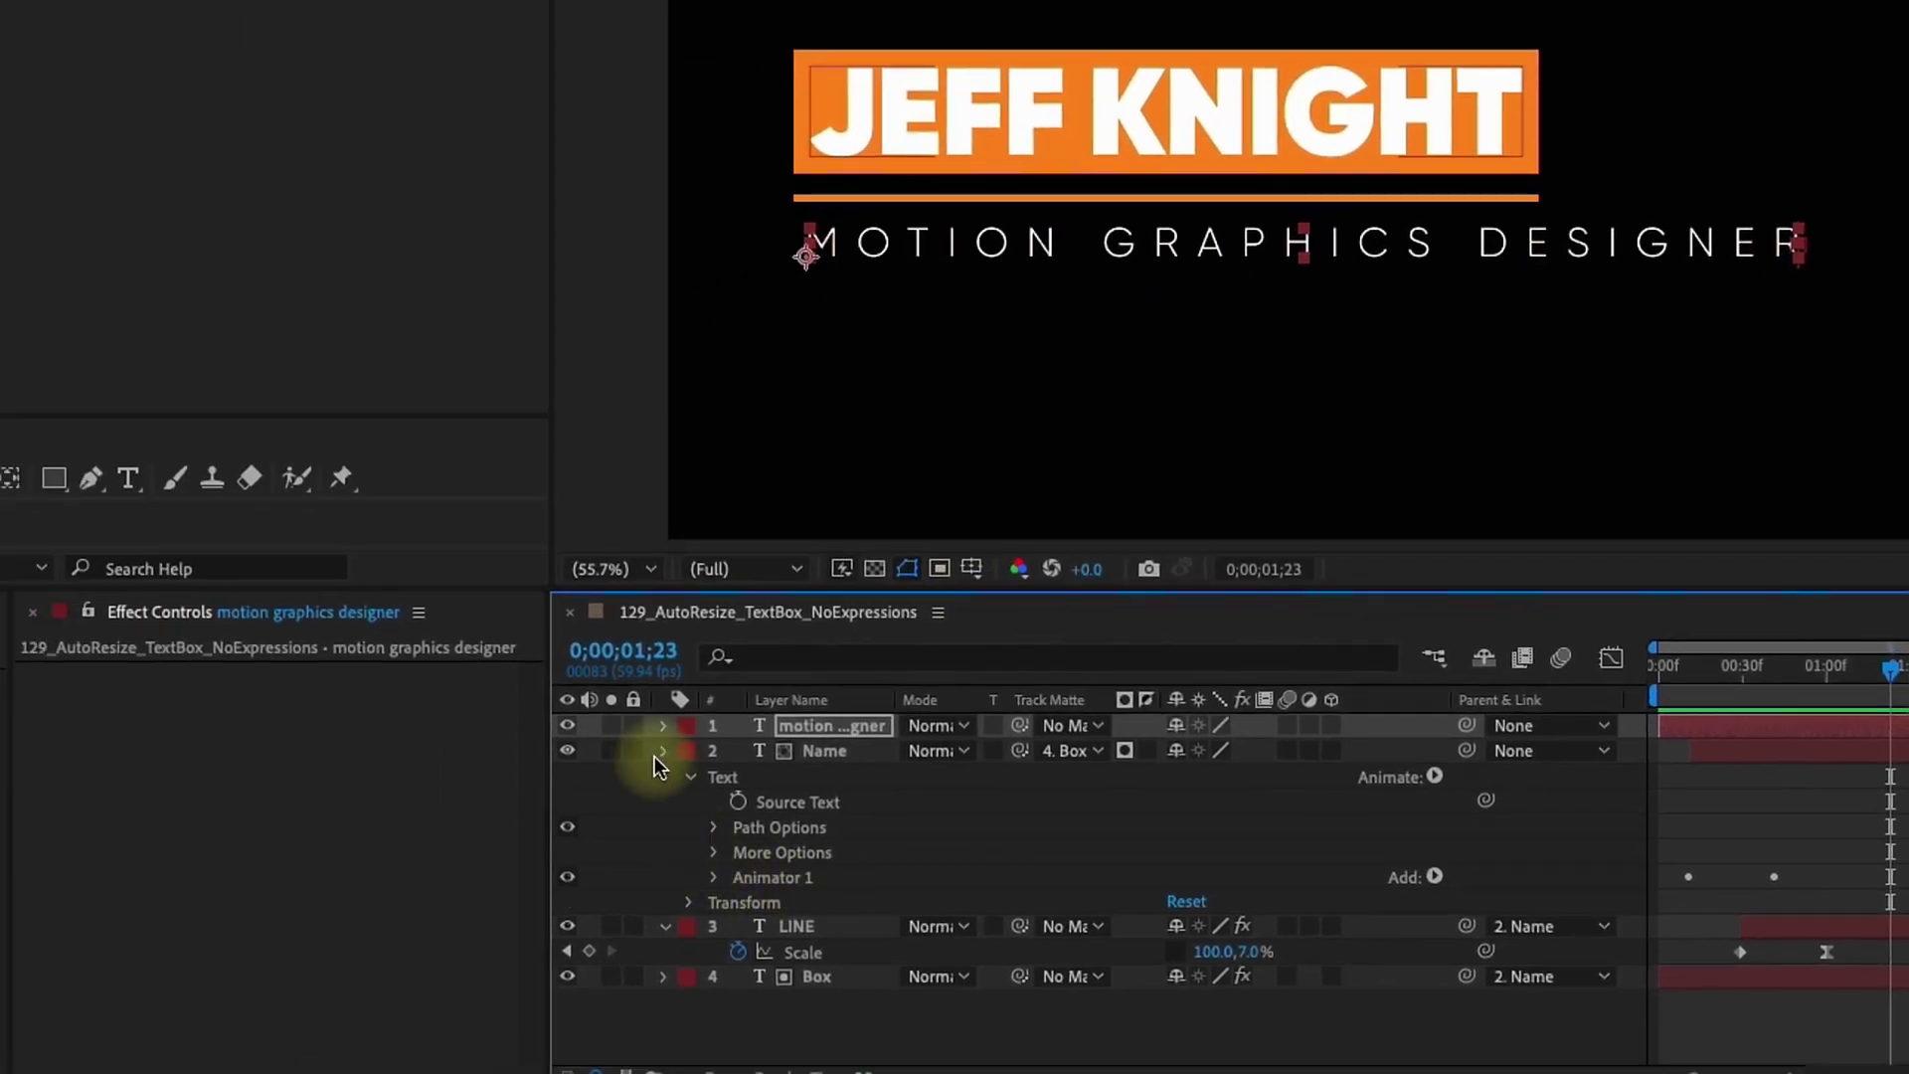
Stretch LINE's CC RepeTile Expand Right to 283 across the subtitle, preview, then search timeline for 'source'
{"action": "left_click", "coordinate": [663, 752]}
{"action": "left_click", "coordinate": [795, 777]}
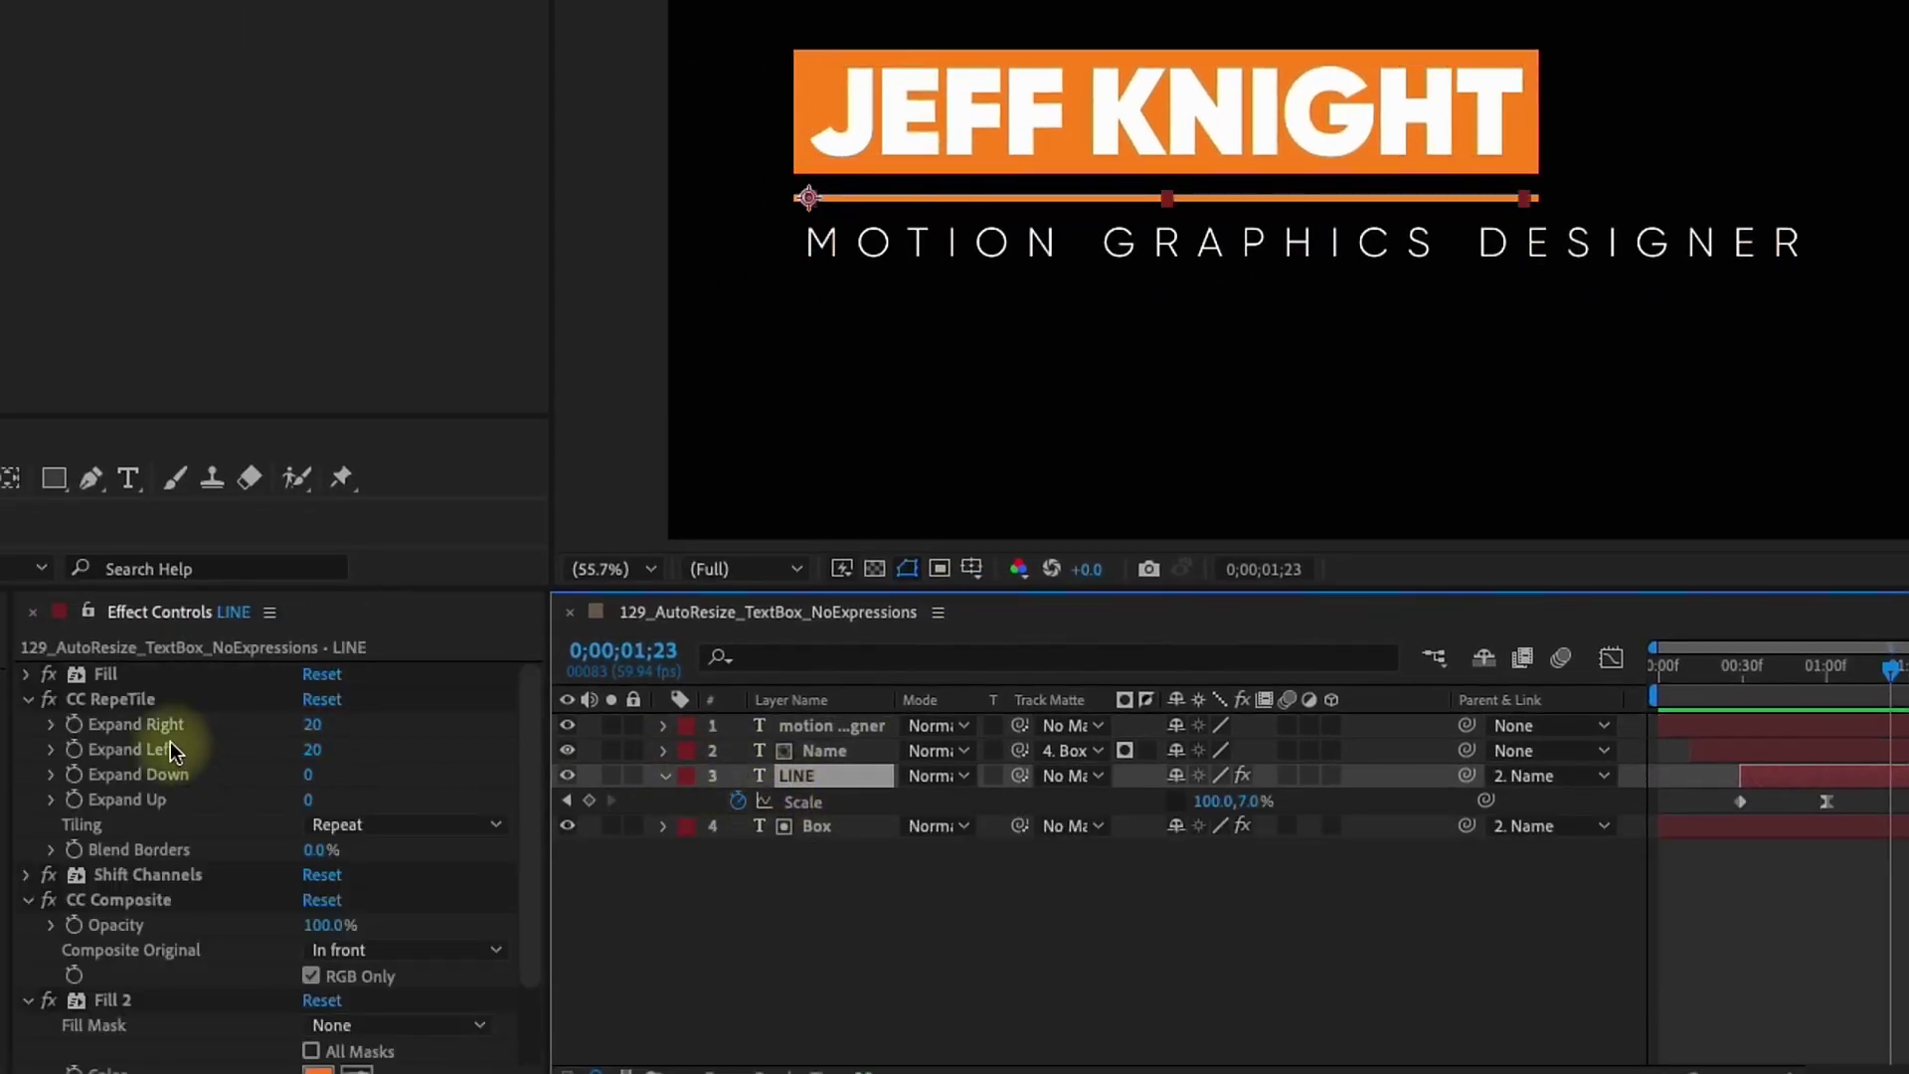
{"action": "left_click_drag", "start_coordinate": [314, 731], "coordinate": [660, 673]}
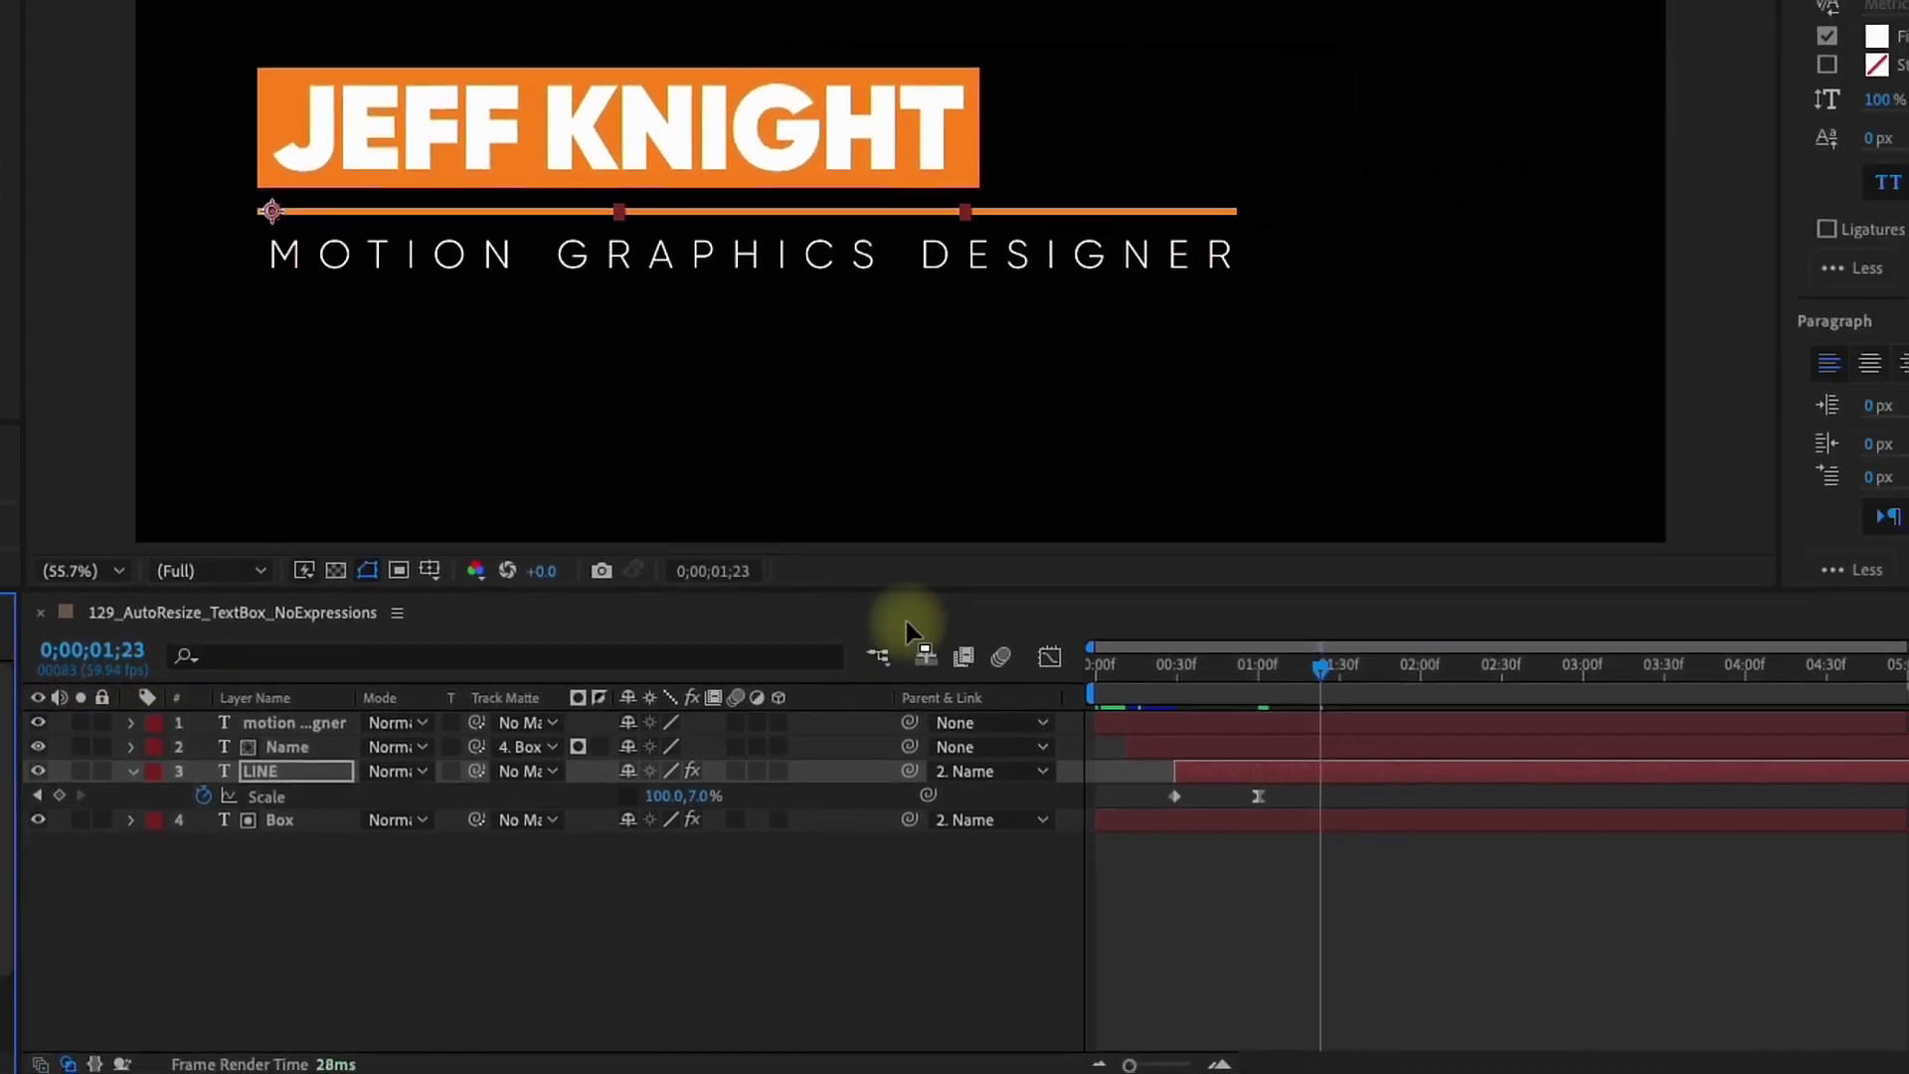
{"action": "key", "text": "Home"}
{"action": "key", "text": "space"}
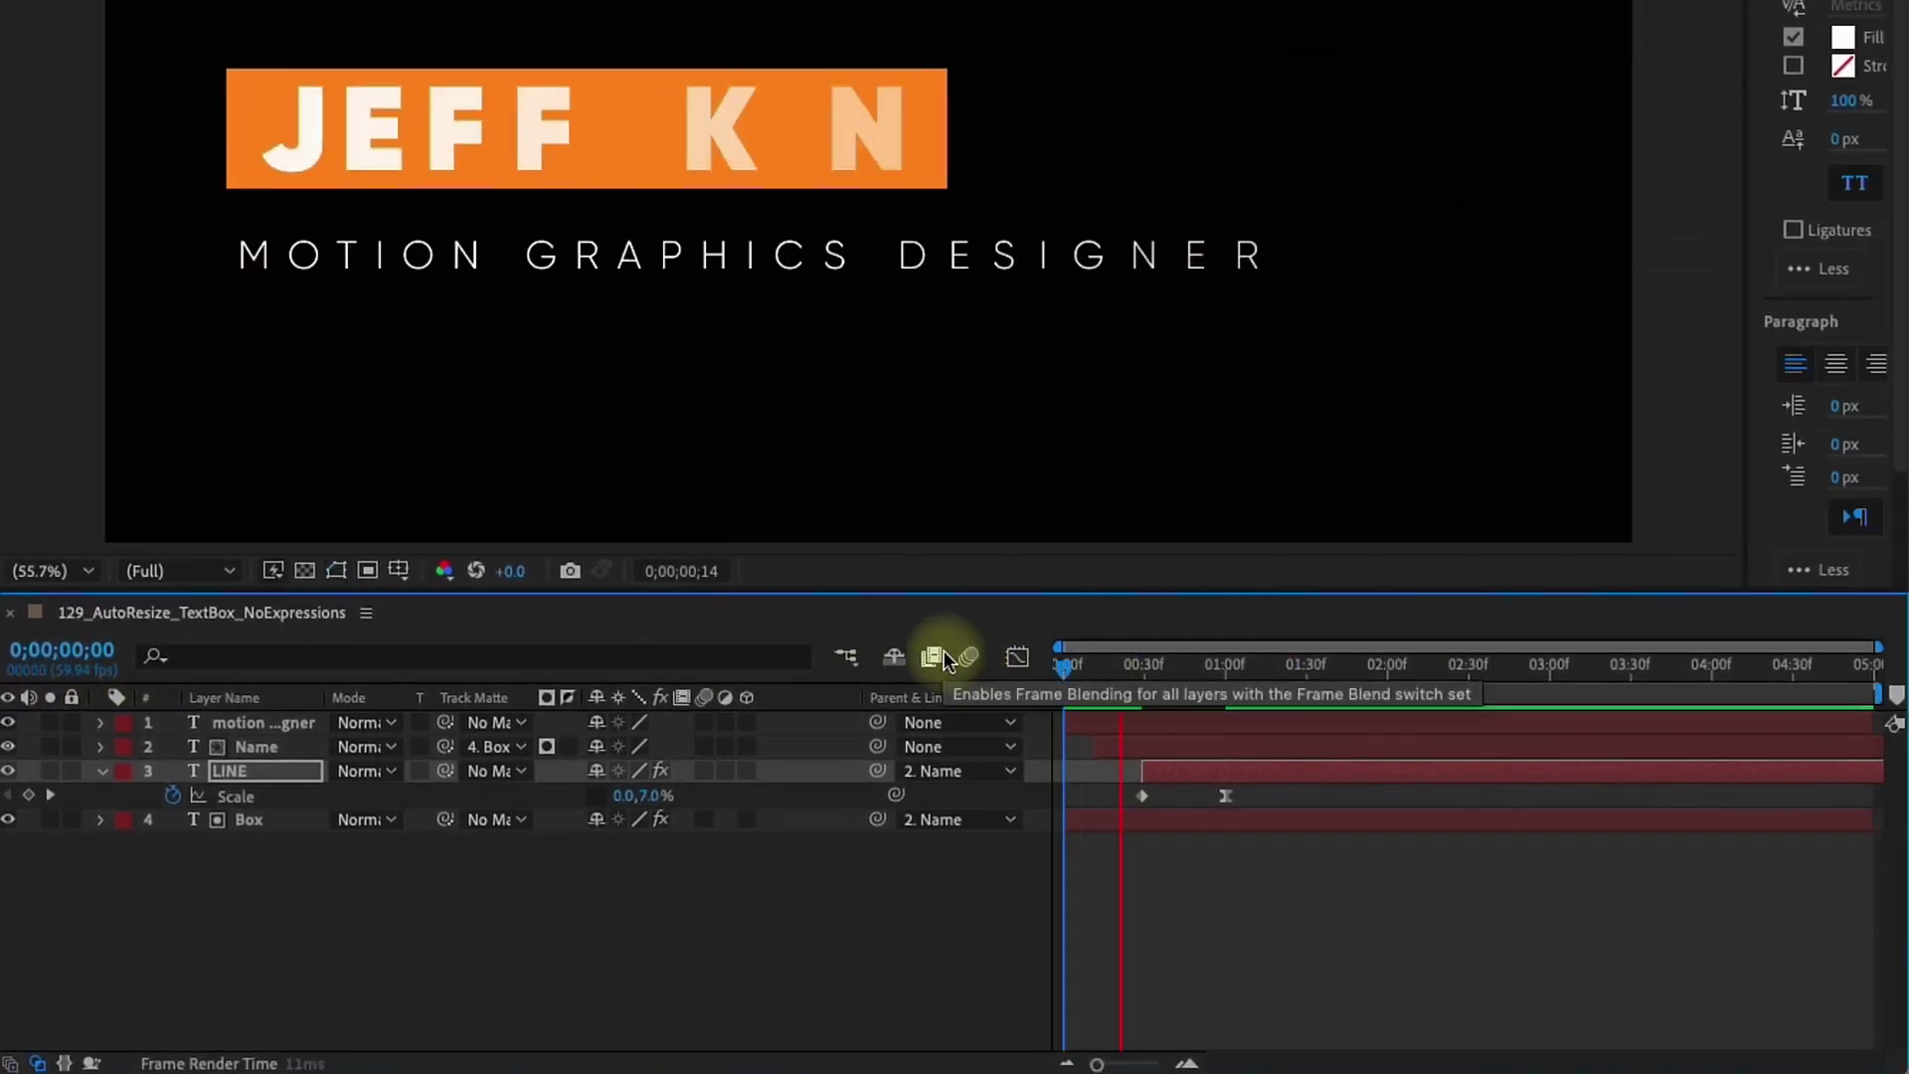
{"action": "key", "text": "space"}
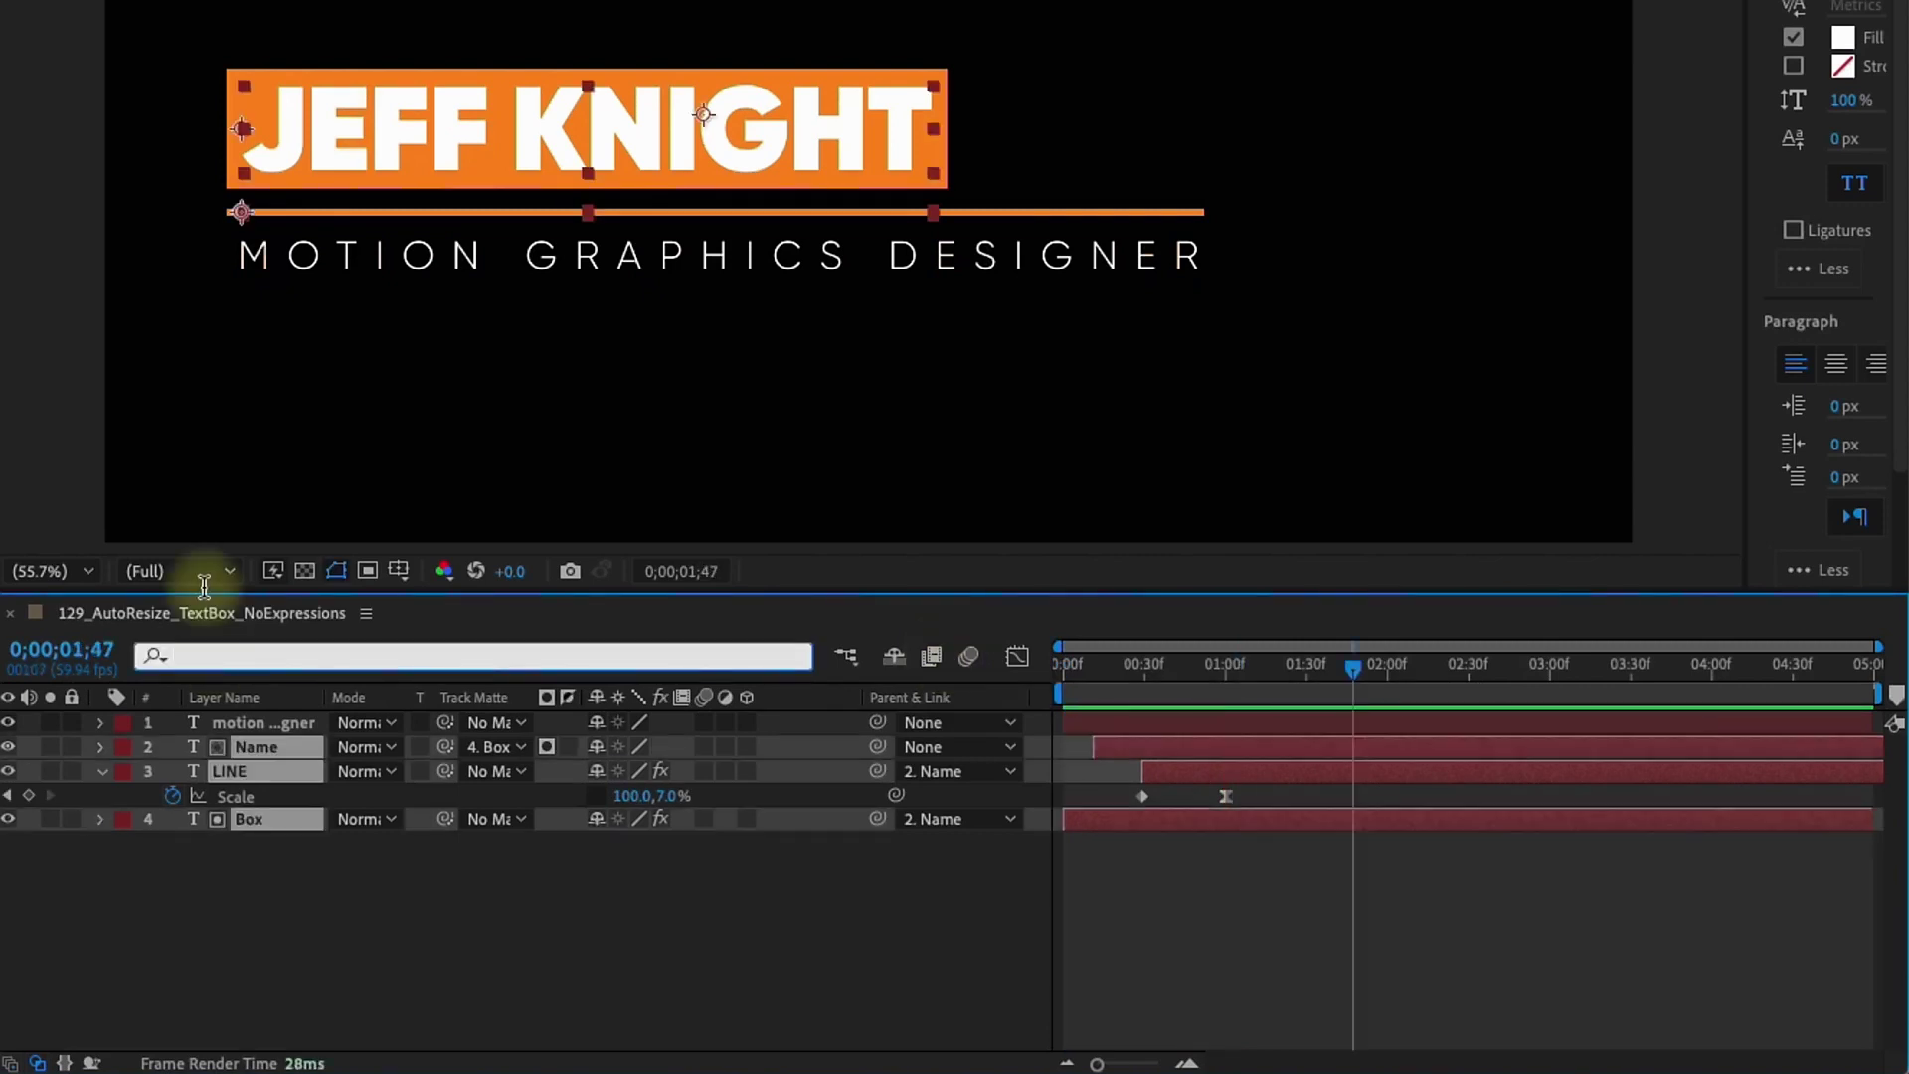
{"action": "type", "text": "source"}
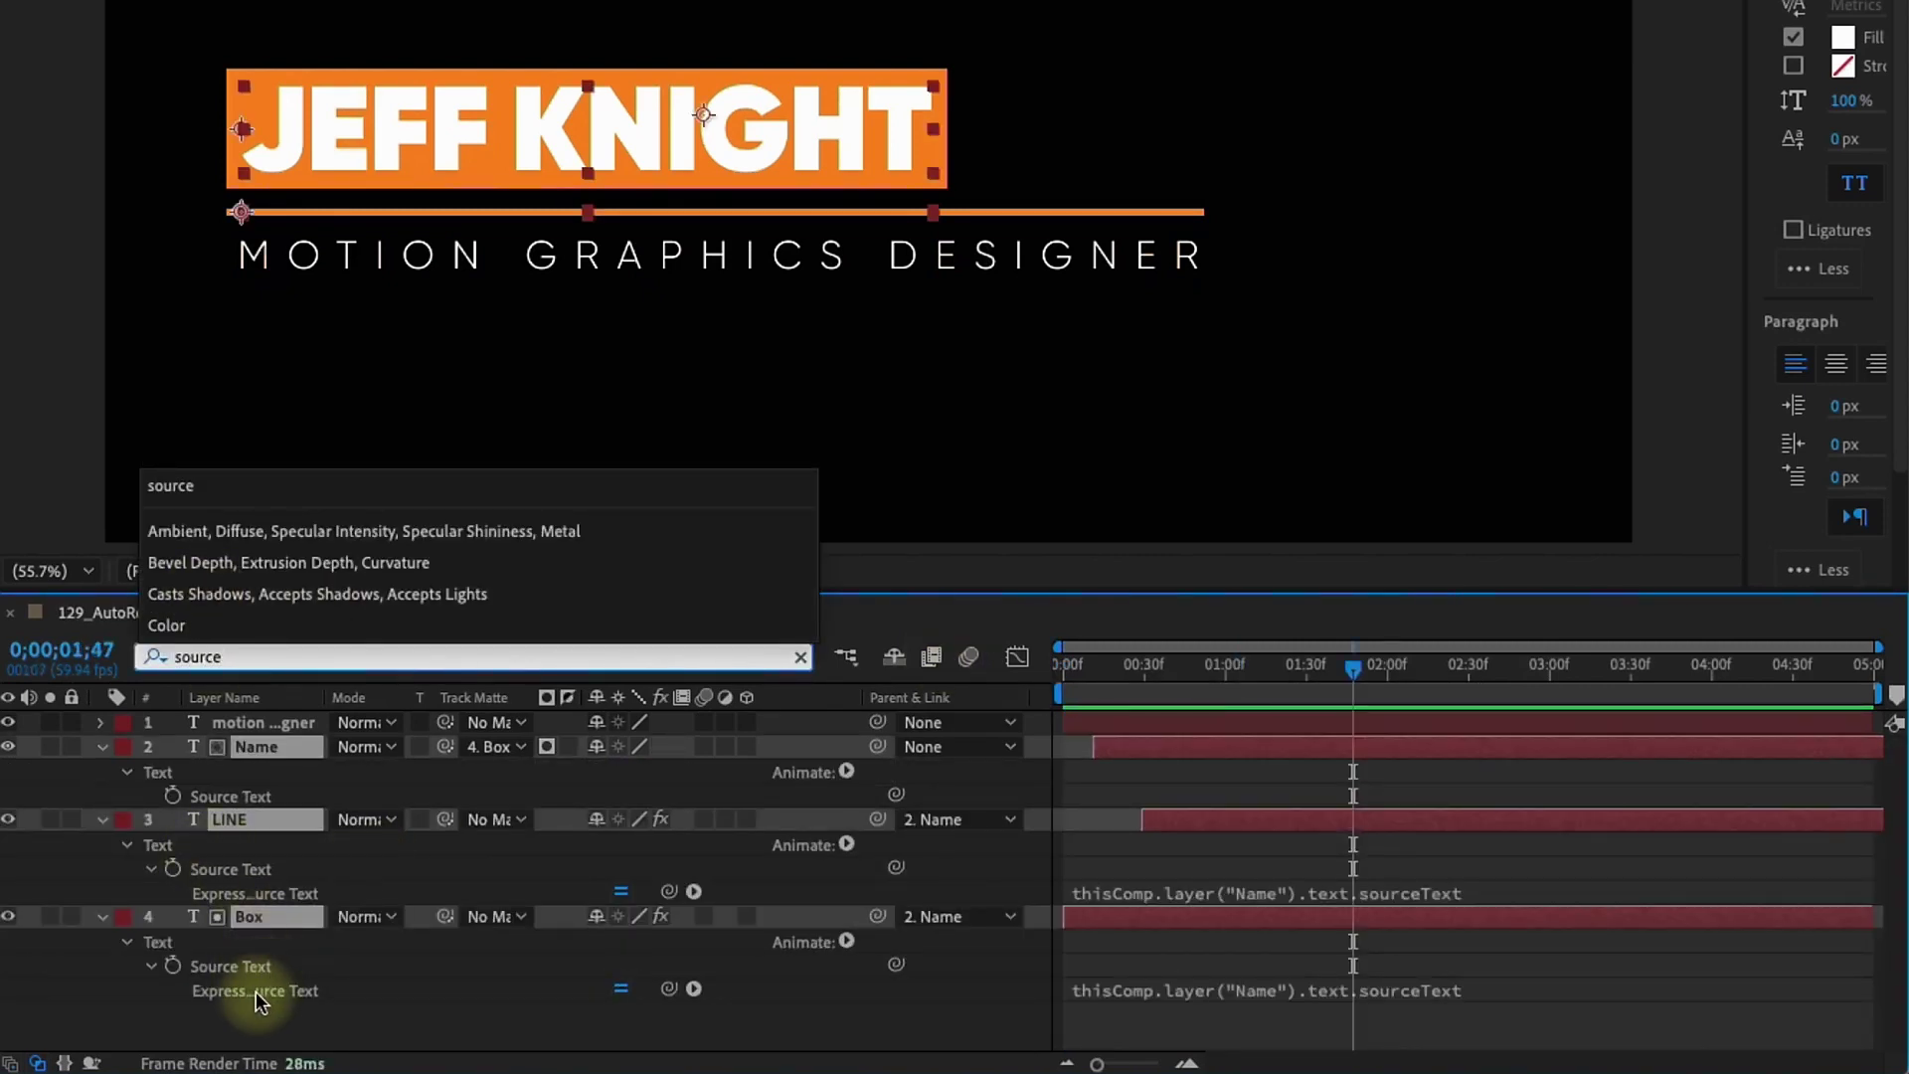
{"action": "left_click", "coordinate": [243, 969]}
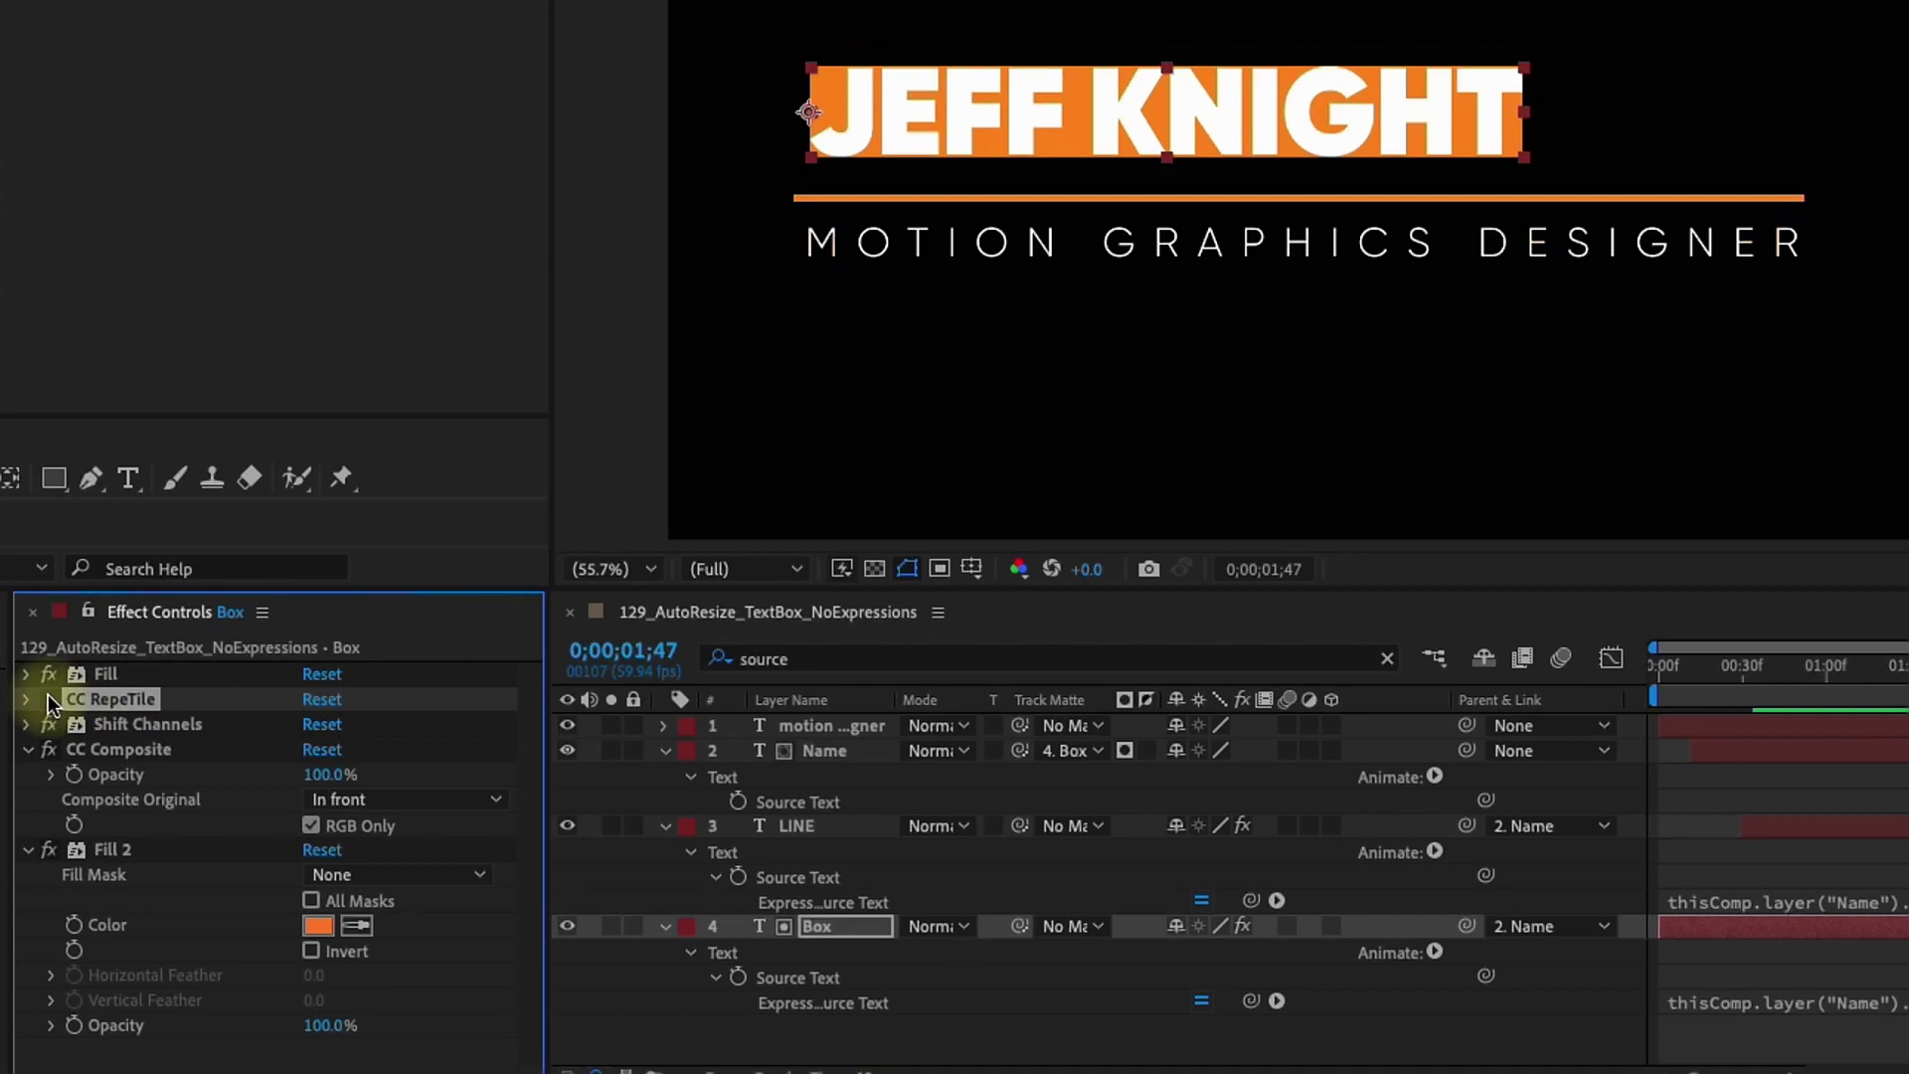
Set the Box layer's CC RepeTile Expand Right, Left, Down and Up all to 35
{"action": "left_click", "coordinate": [48, 697]}
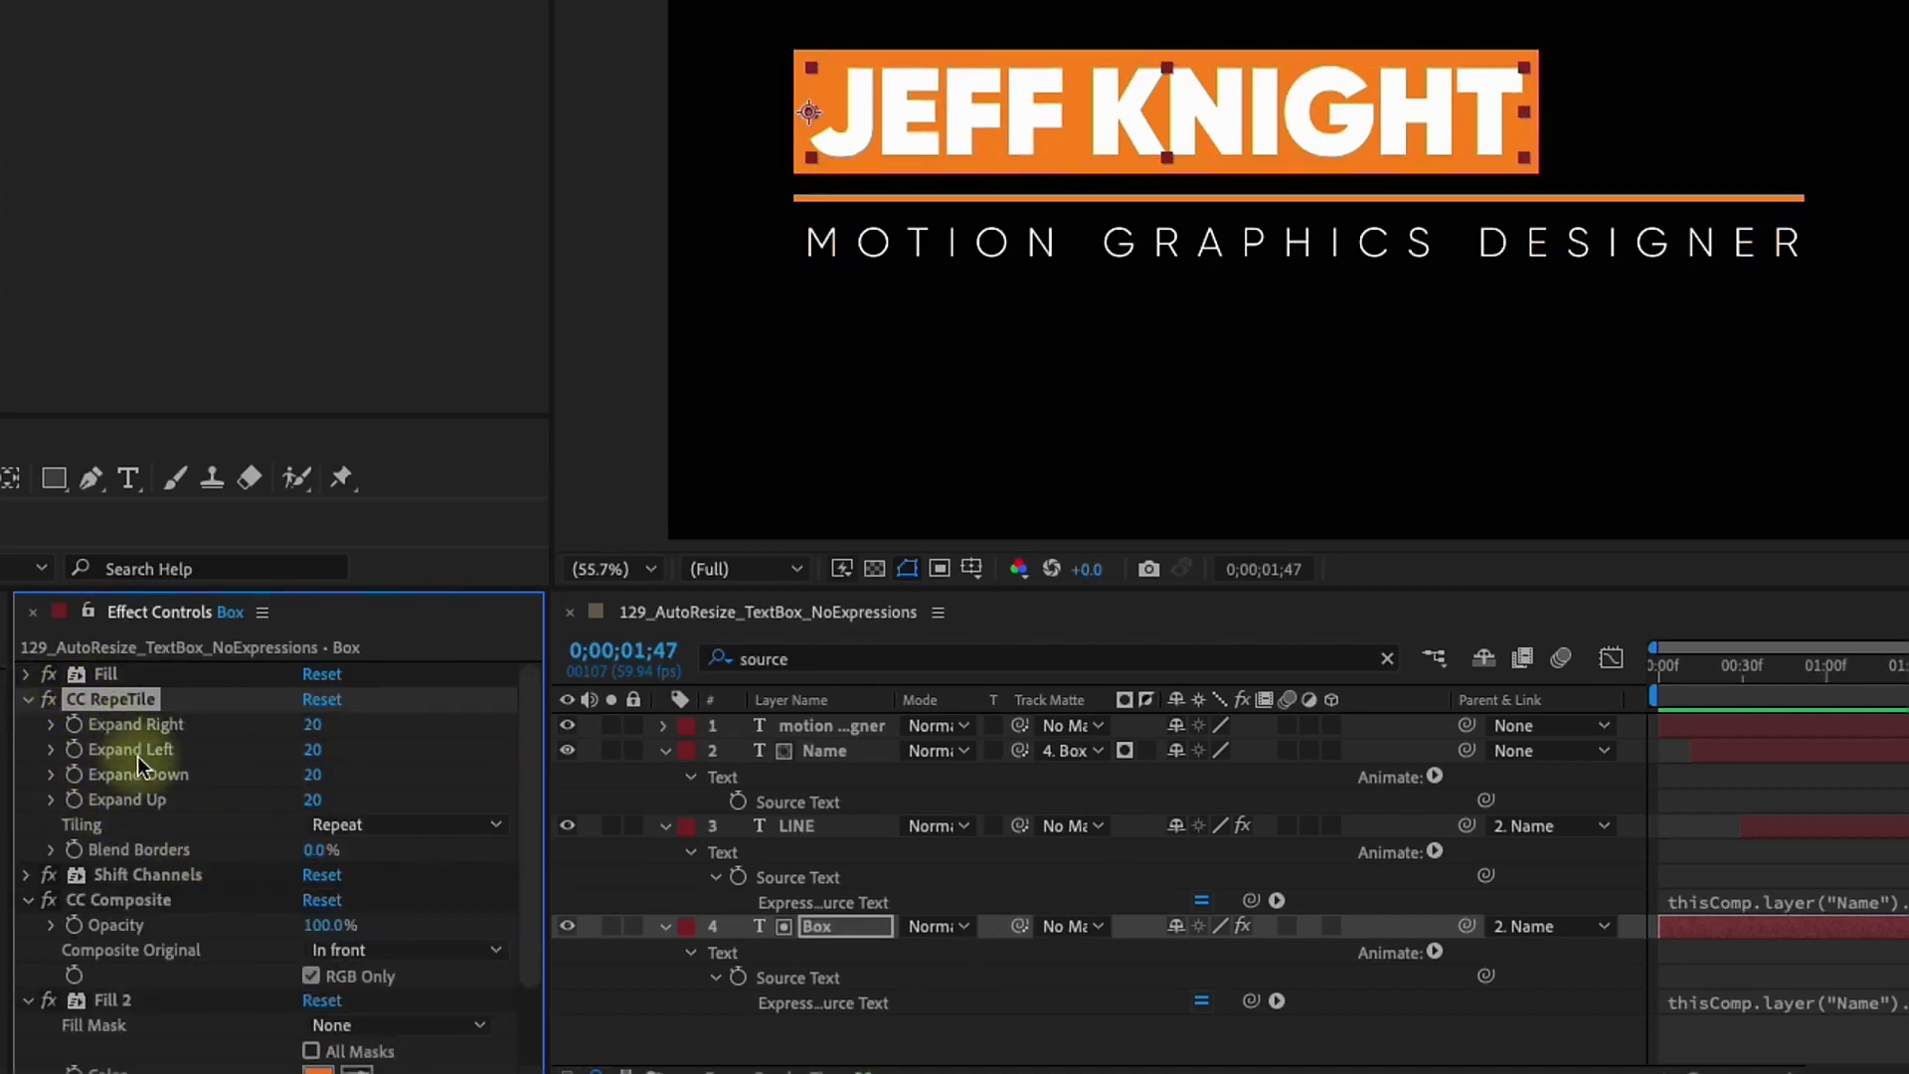
{"action": "left_click", "coordinate": [311, 725]}
{"action": "type", "text": "35"}
{"action": "key", "text": "Tab"}
{"action": "type", "text": "35"}
{"action": "key", "text": "Caps_Lock"}
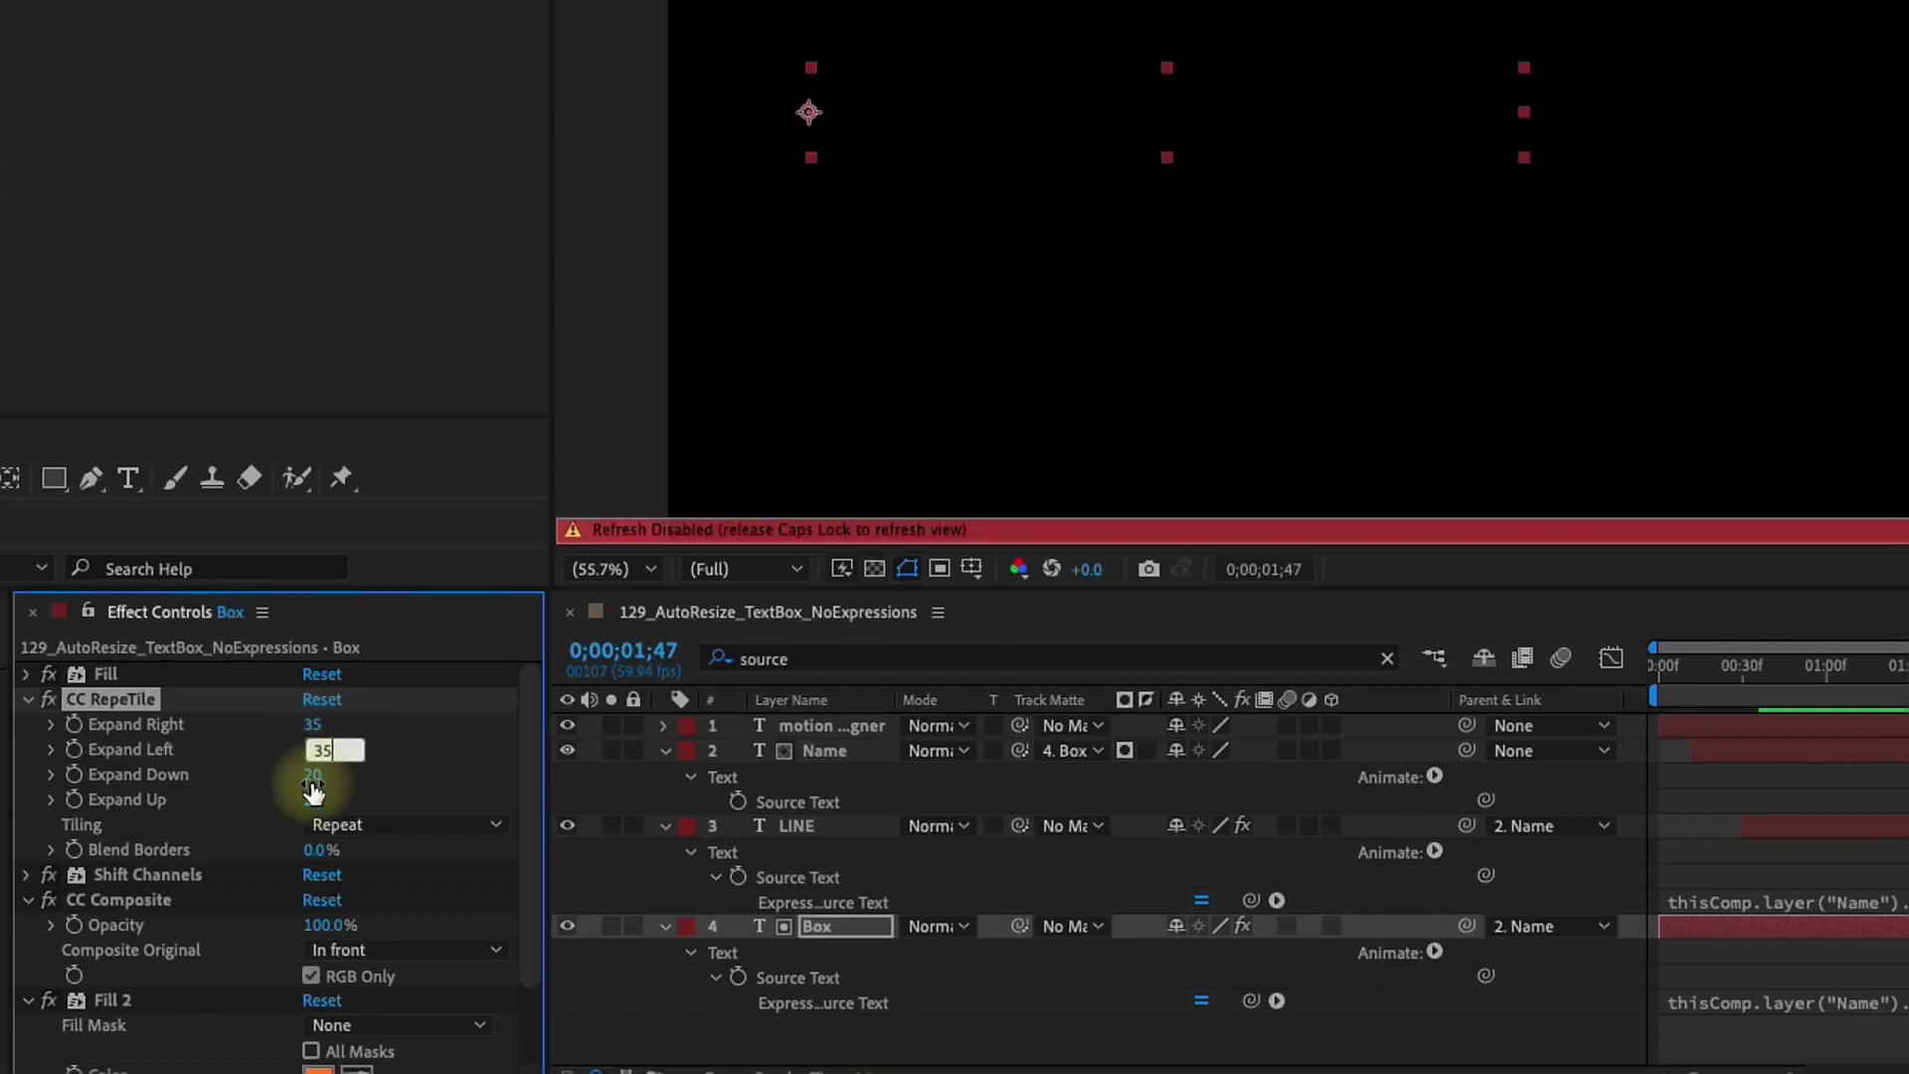
{"action": "key", "text": "Tab"}
{"action": "type", "text": "35"}
{"action": "key", "text": "Tab"}
{"action": "type", "text": "35"}
{"action": "key", "text": "Return"}
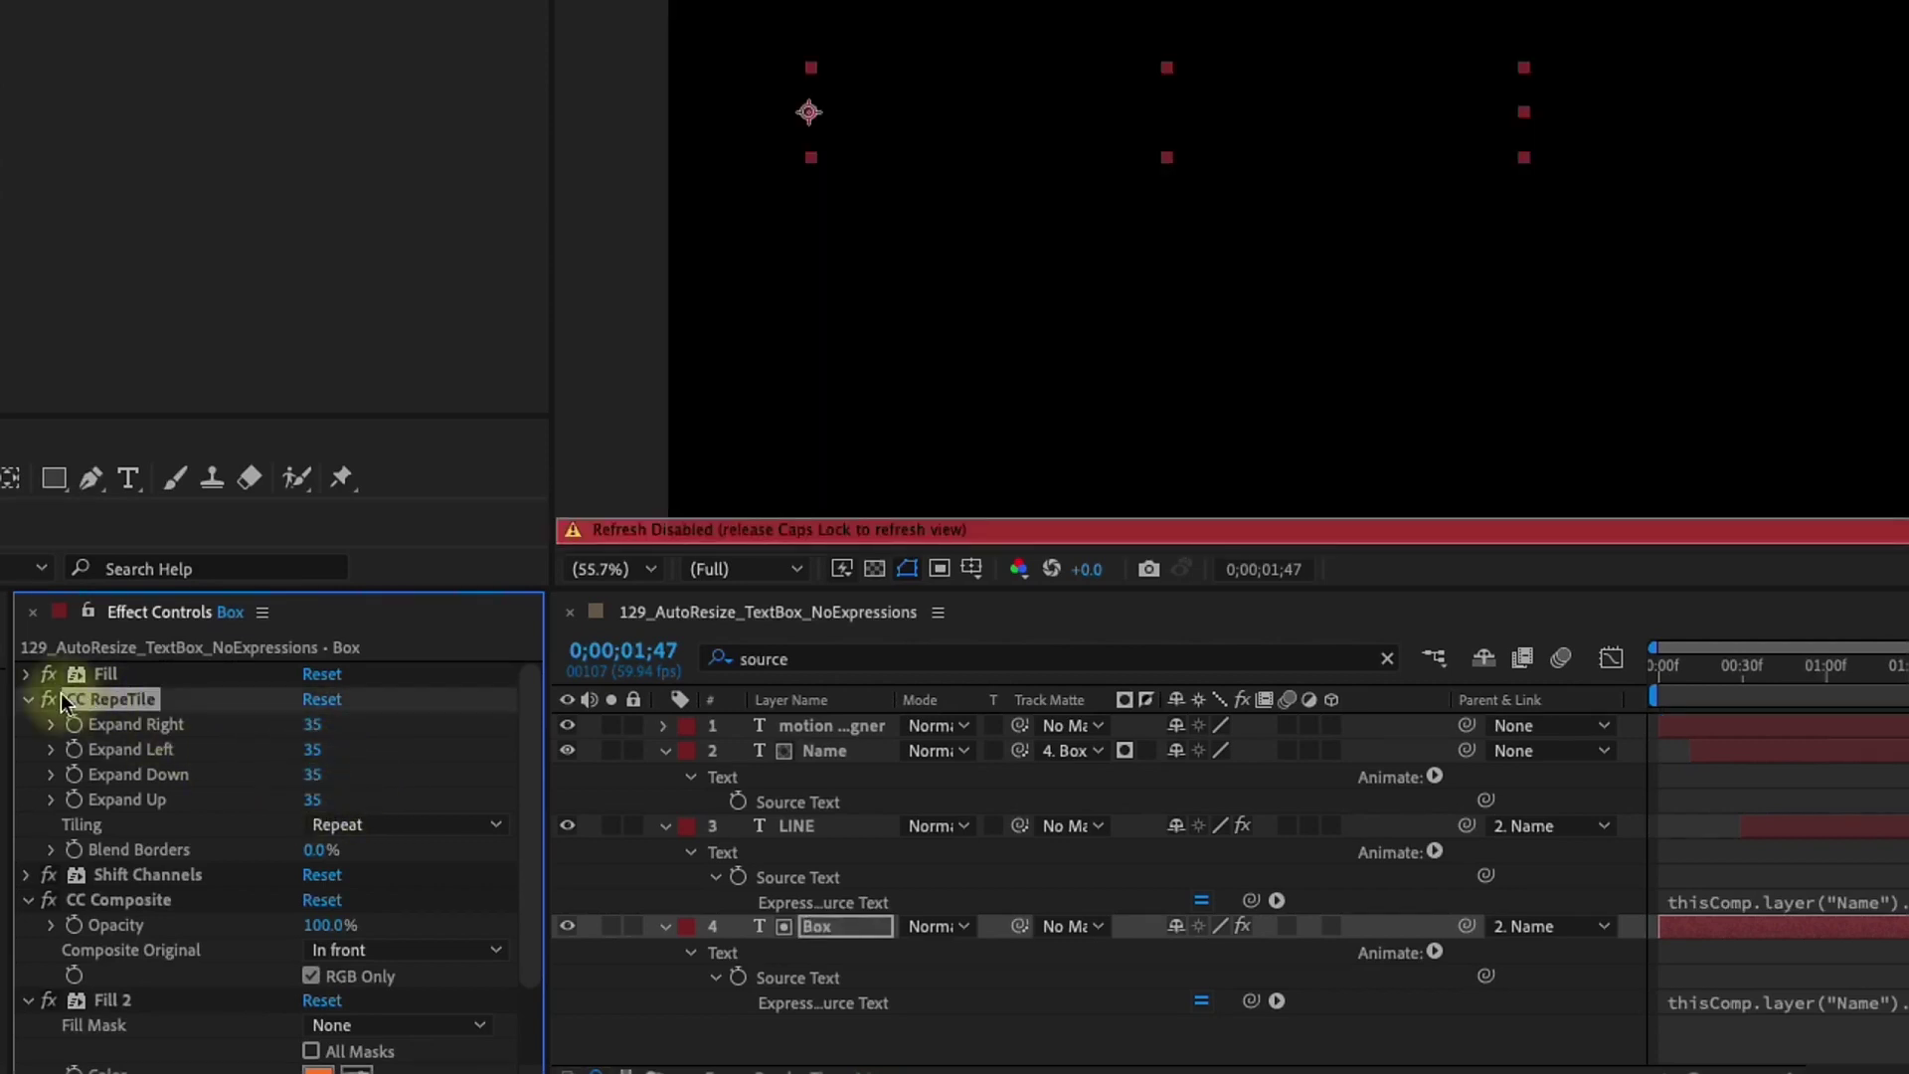
{"action": "left_click", "coordinate": [23, 700]}
{"action": "key", "text": "Caps_Lock"}
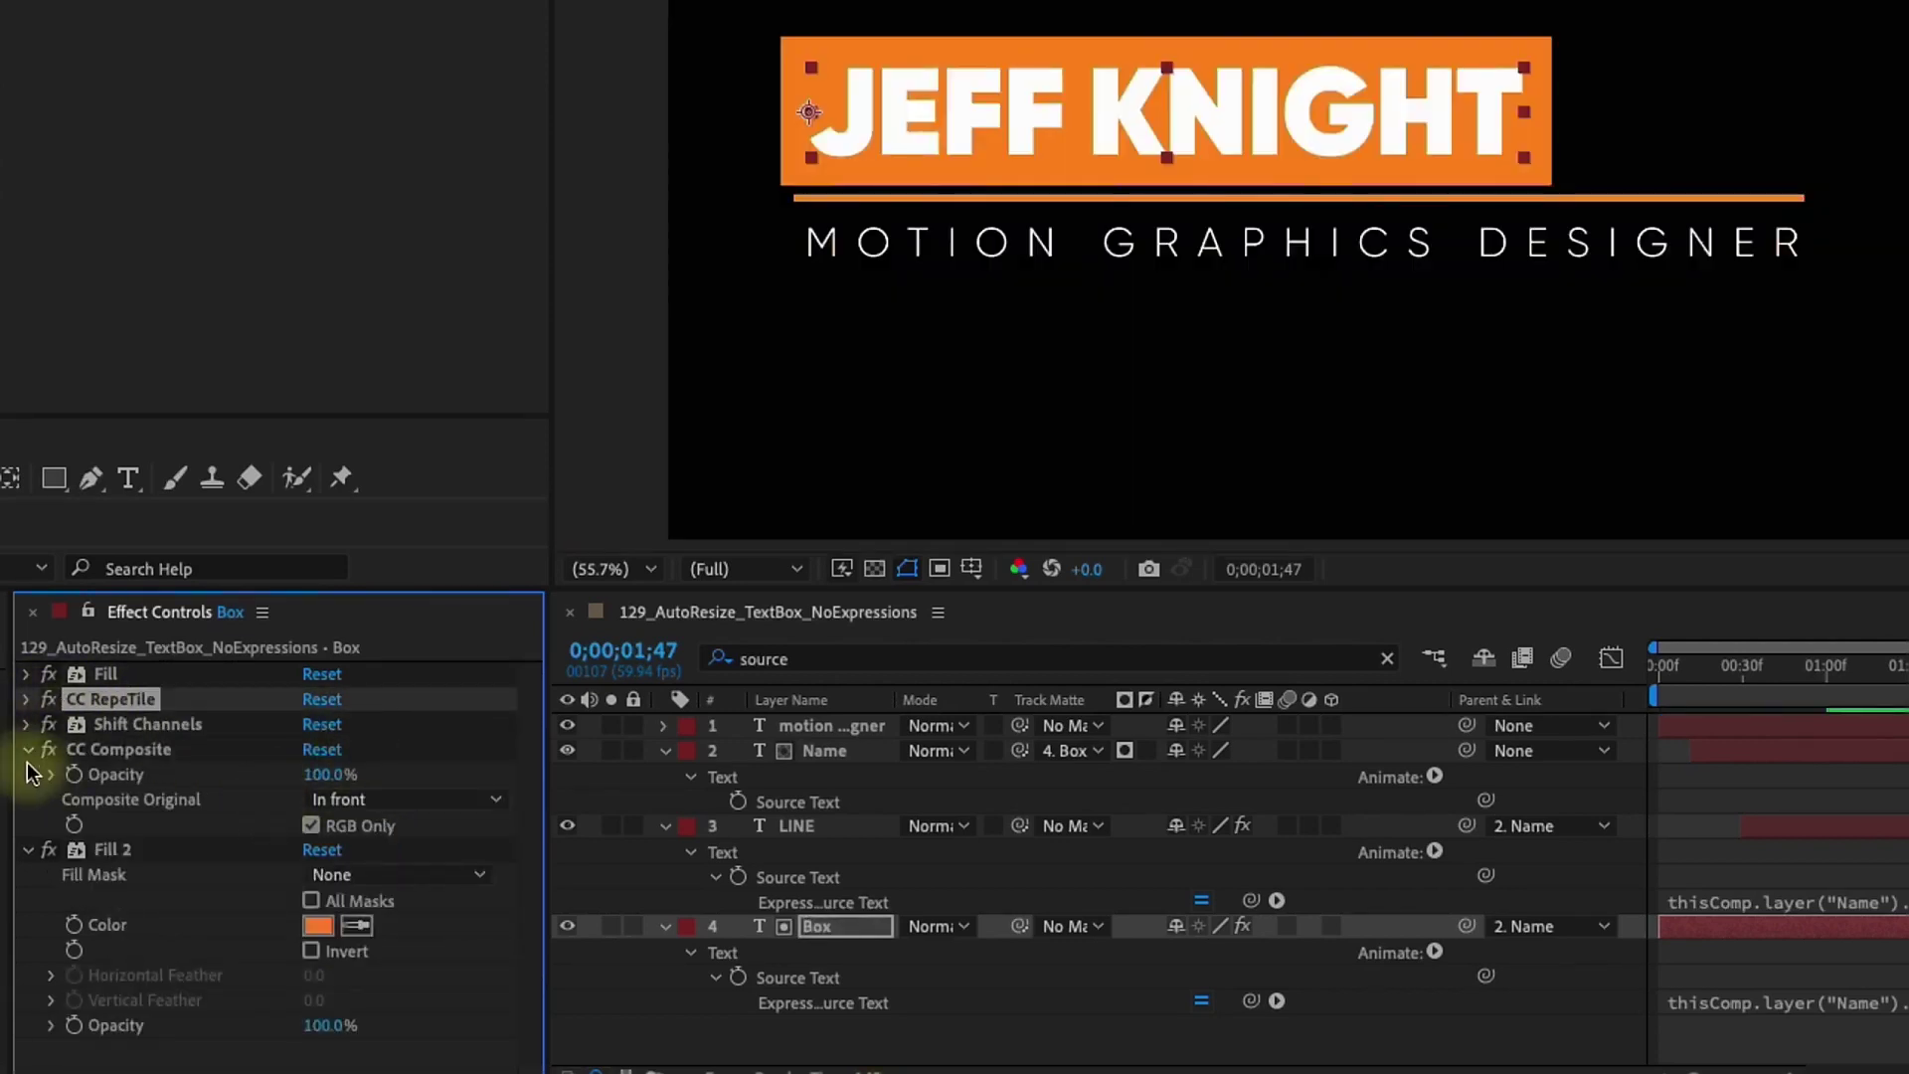
{"action": "left_click", "coordinate": [27, 748]}
Add a Slider Control effect to the Box layer and show its effects
{"action": "right_click", "coordinate": [839, 935]}
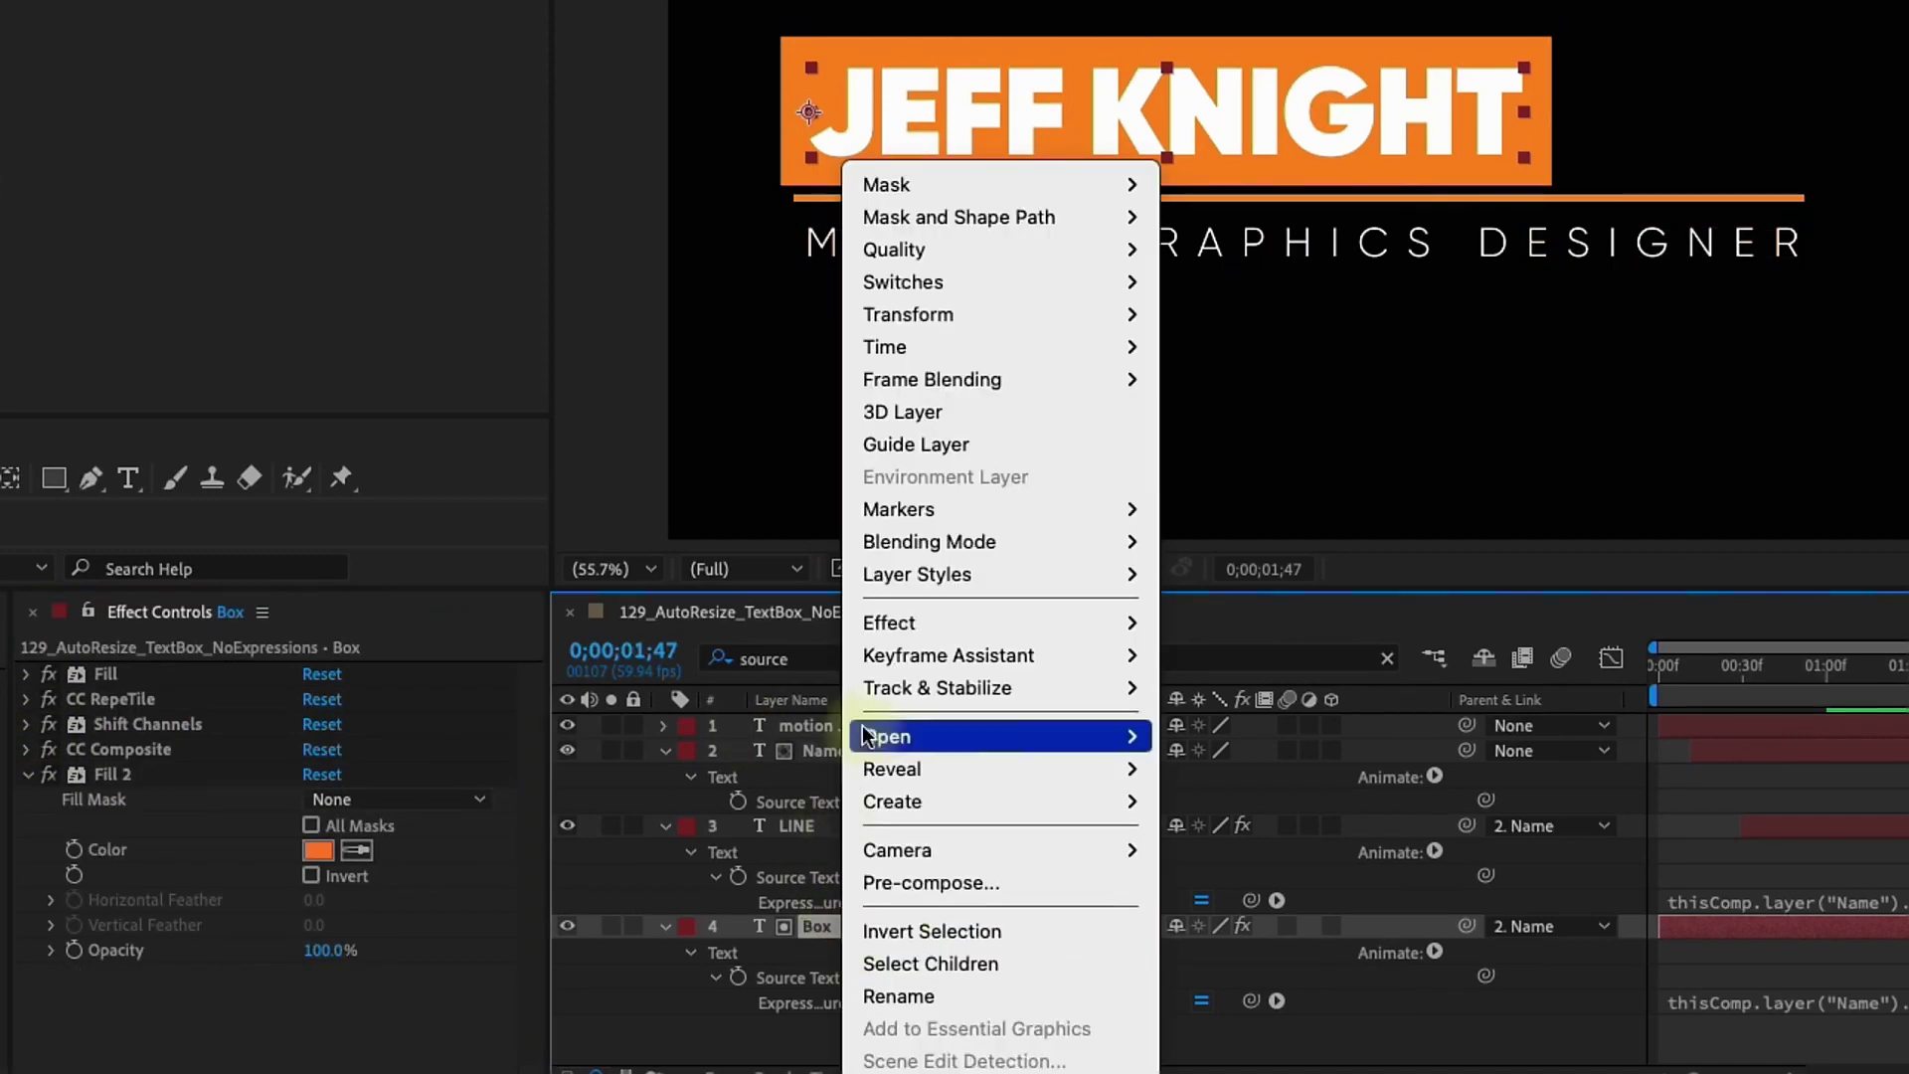
{"action": "mouse_move", "coordinate": [942, 617]}
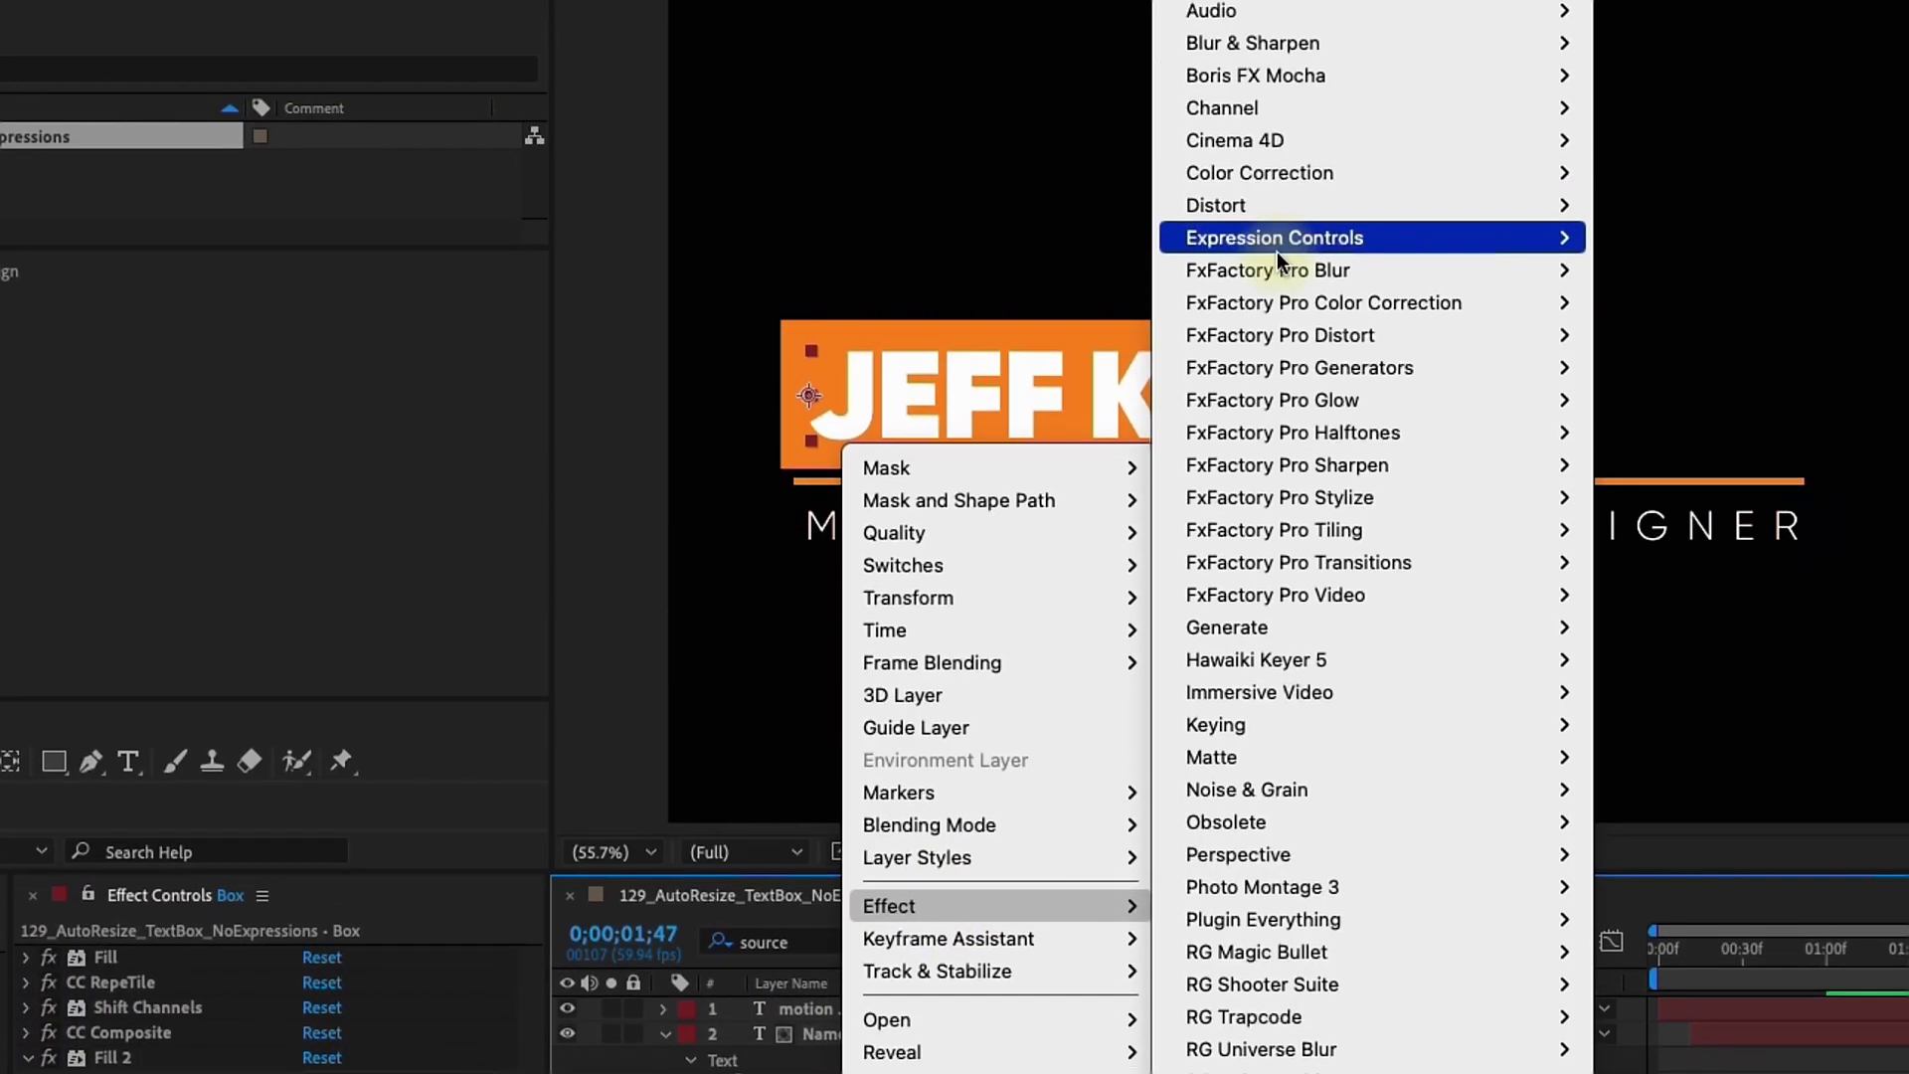
{"action": "mouse_move", "coordinate": [1470, 242]}
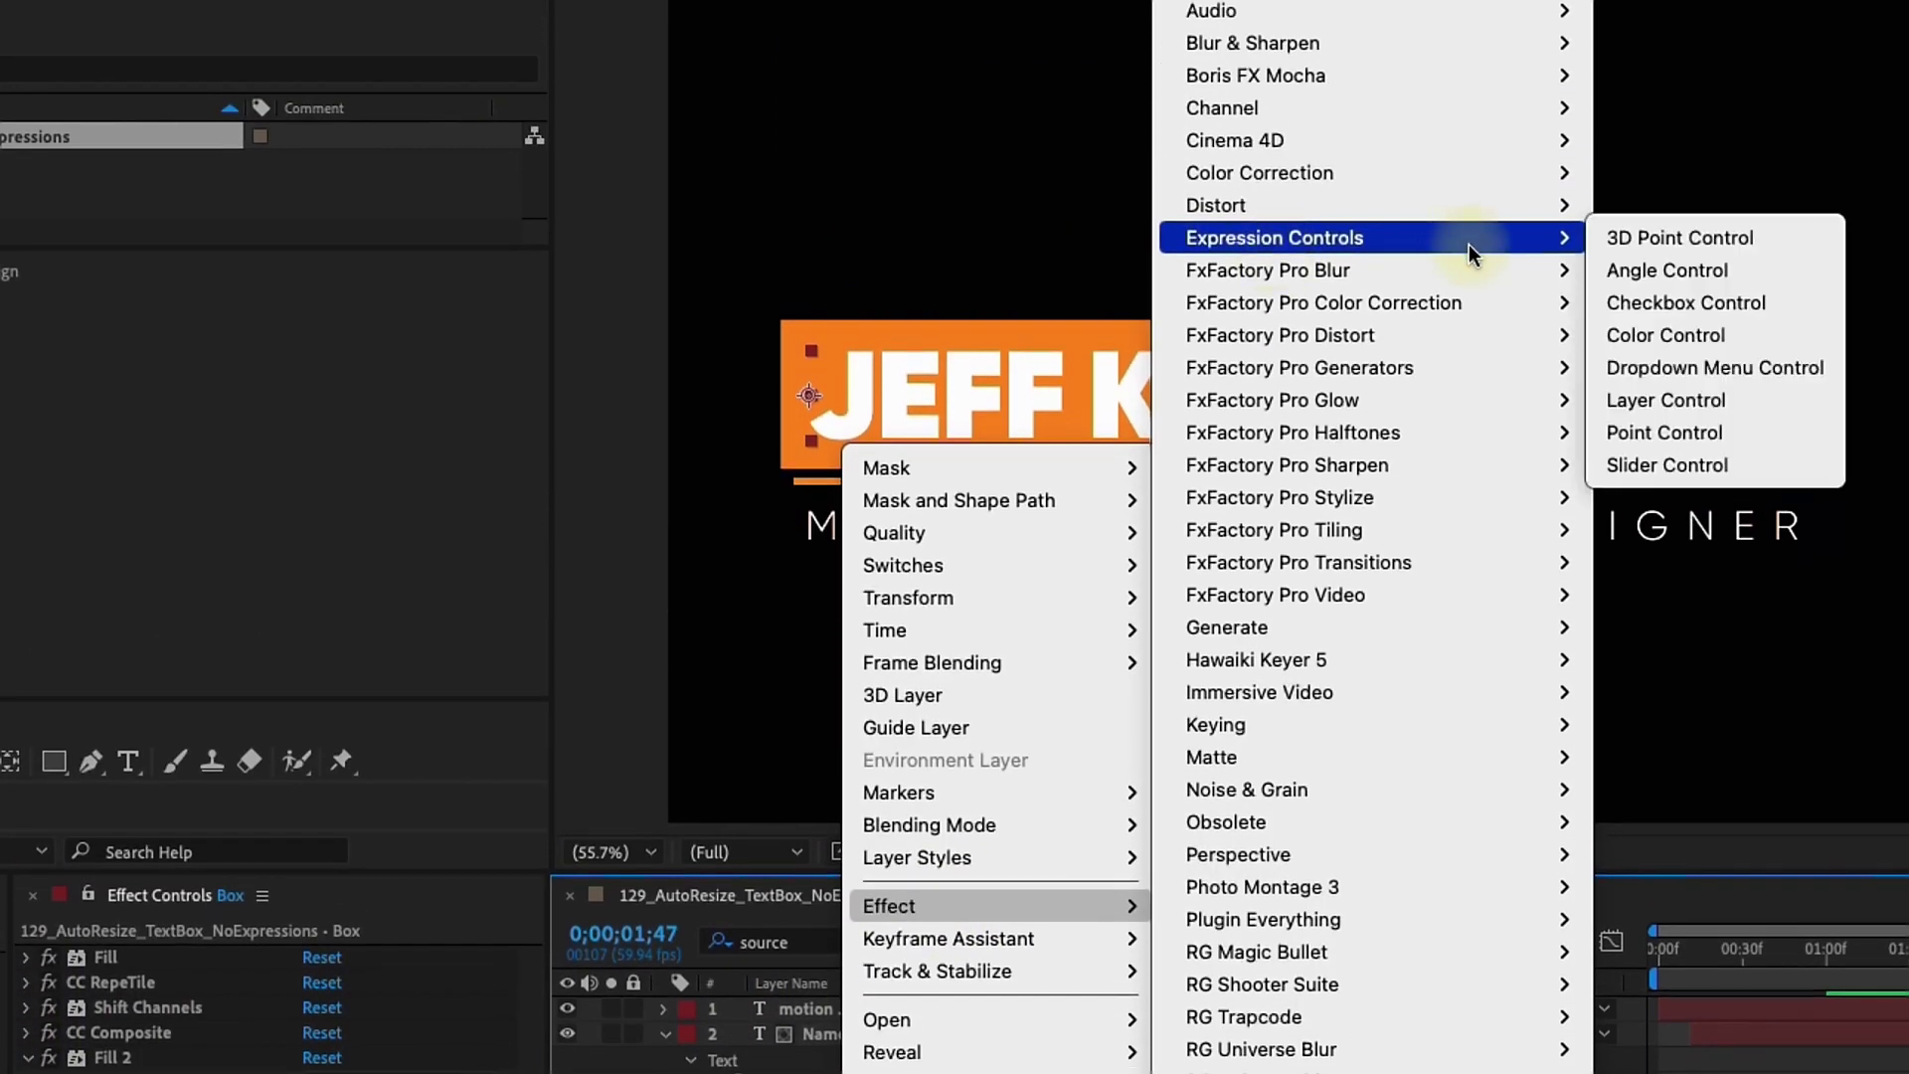
{"action": "left_click", "coordinate": [1710, 461]}
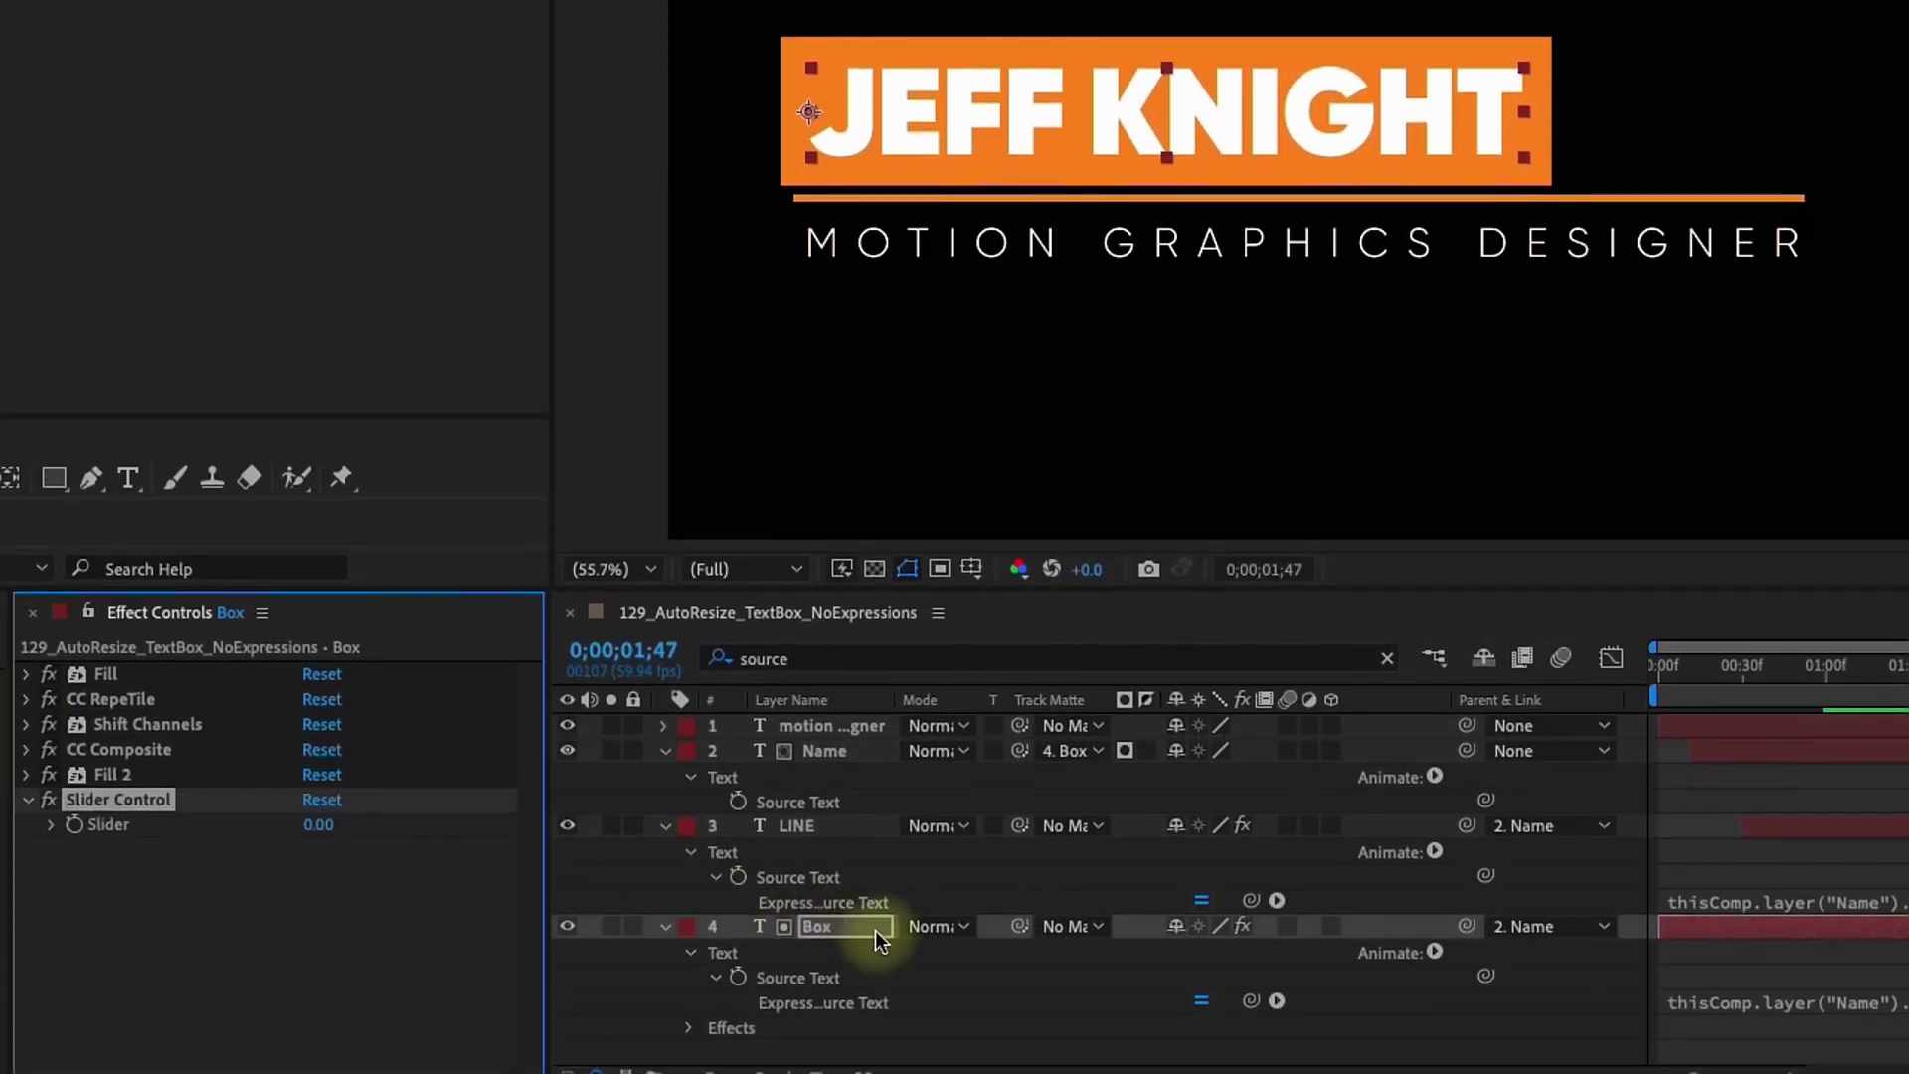
{"action": "left_click", "coordinate": [875, 929]}
{"action": "left_click", "coordinate": [665, 751]}
{"action": "left_click", "coordinate": [665, 776]}
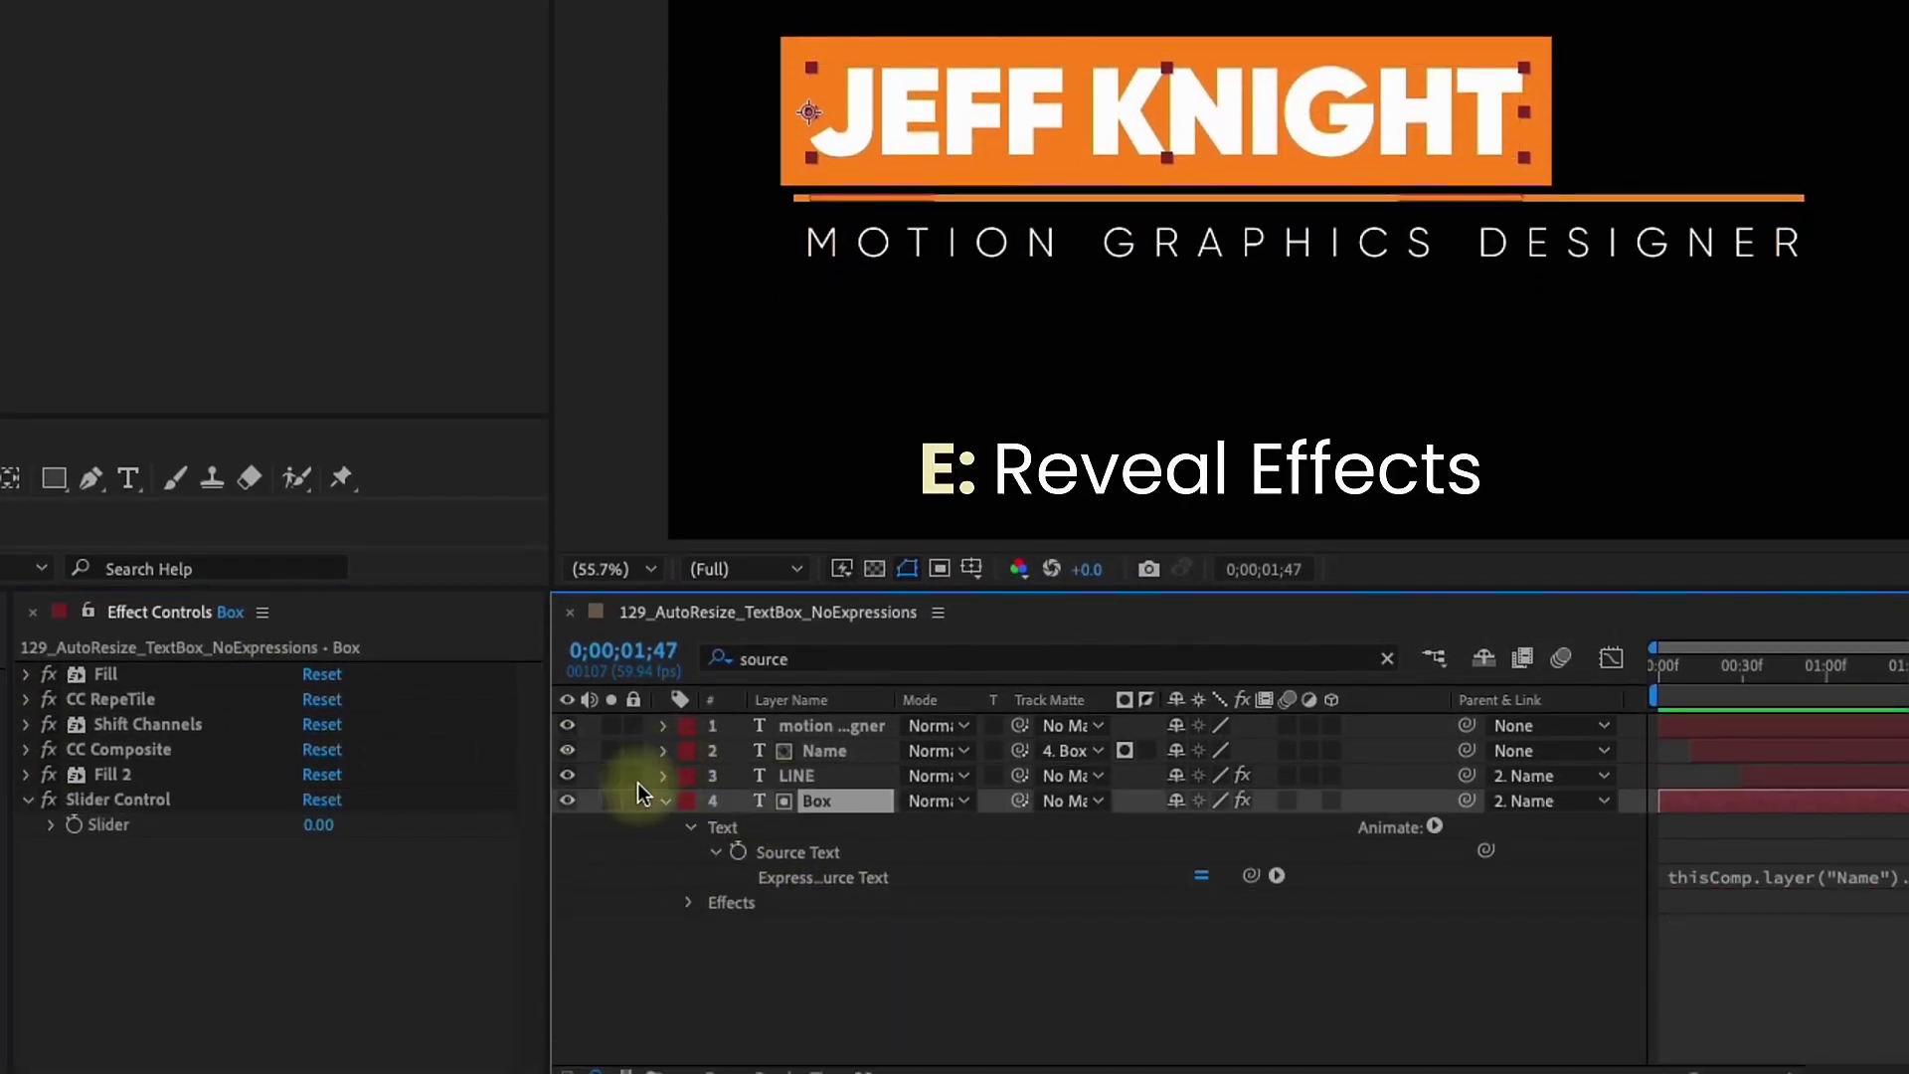
{"action": "key", "text": "e"}
Pick-whip CC RepeTile Expand Right, Left, Down and Up to the Slider Control's Slider
{"action": "left_click", "coordinate": [714, 853]}
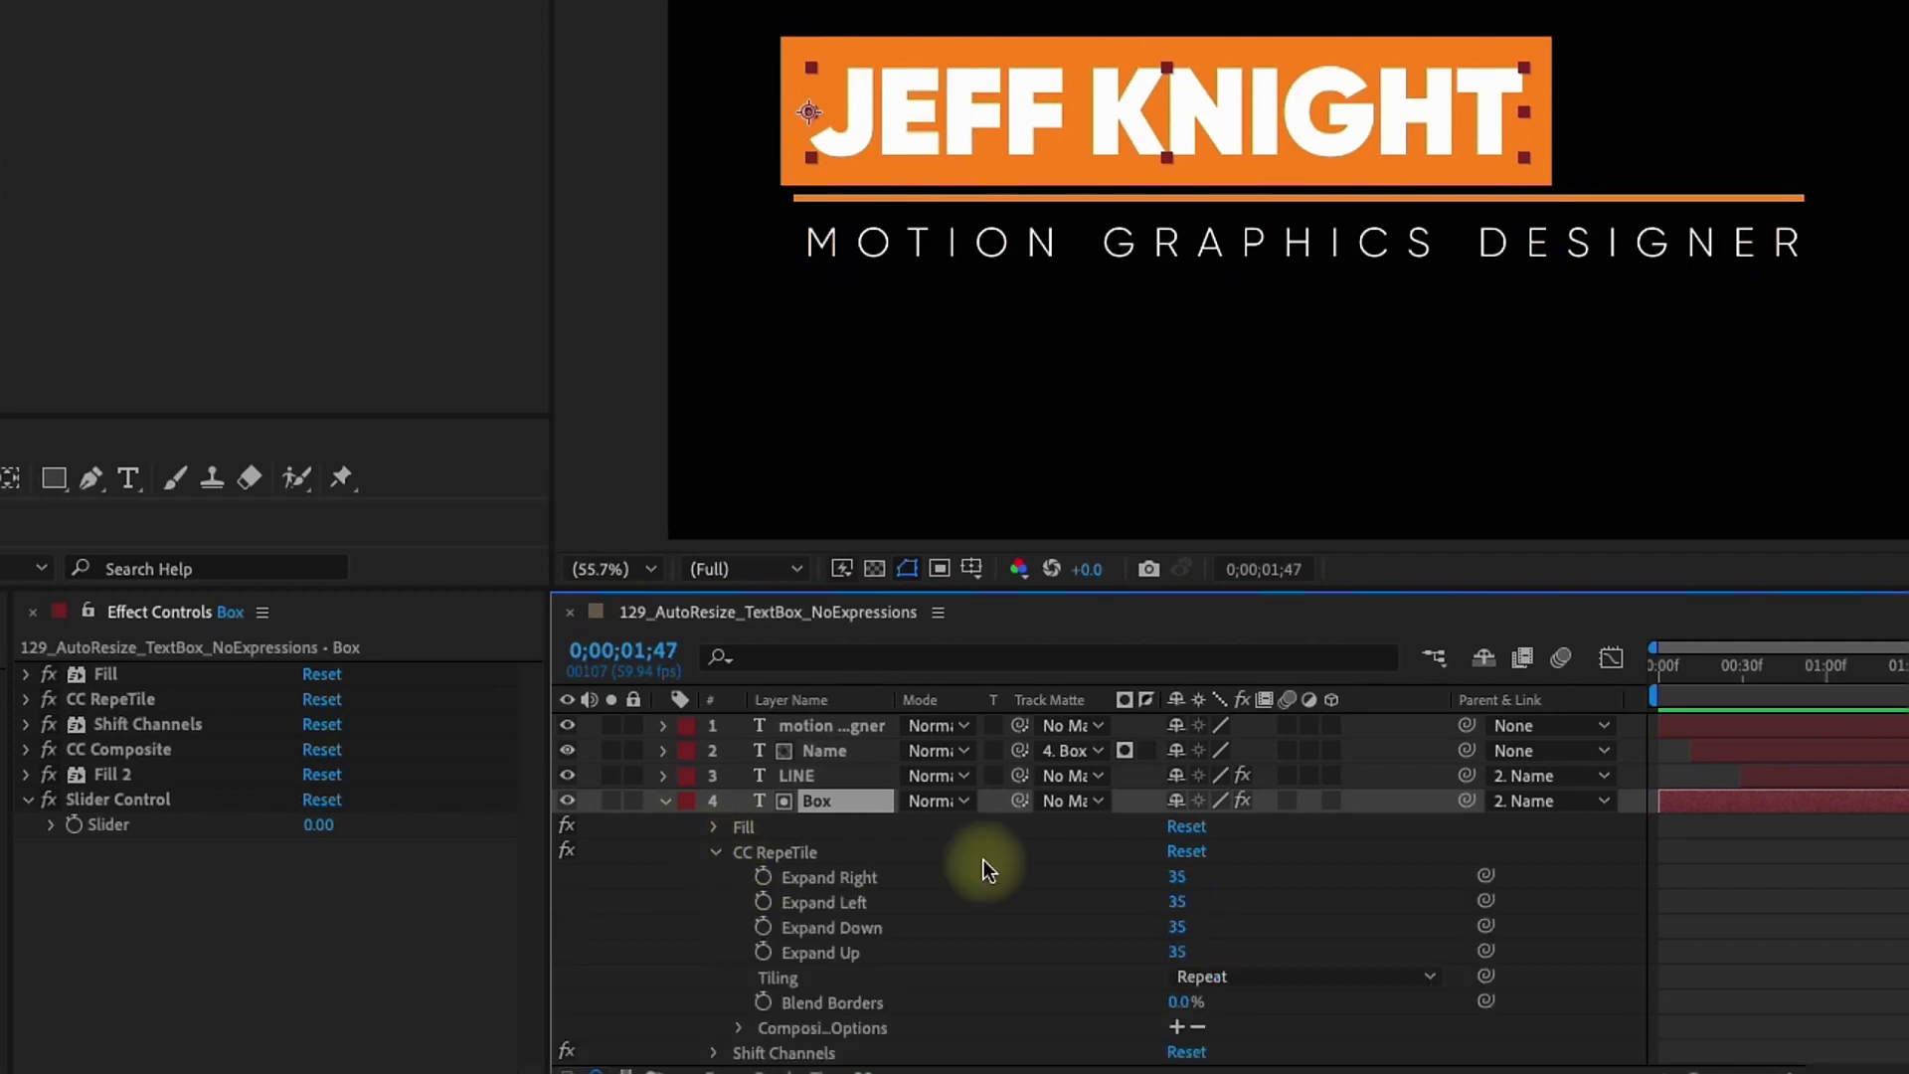
{"action": "left_click_drag", "start_coordinate": [1486, 876], "coordinate": [170, 828]}
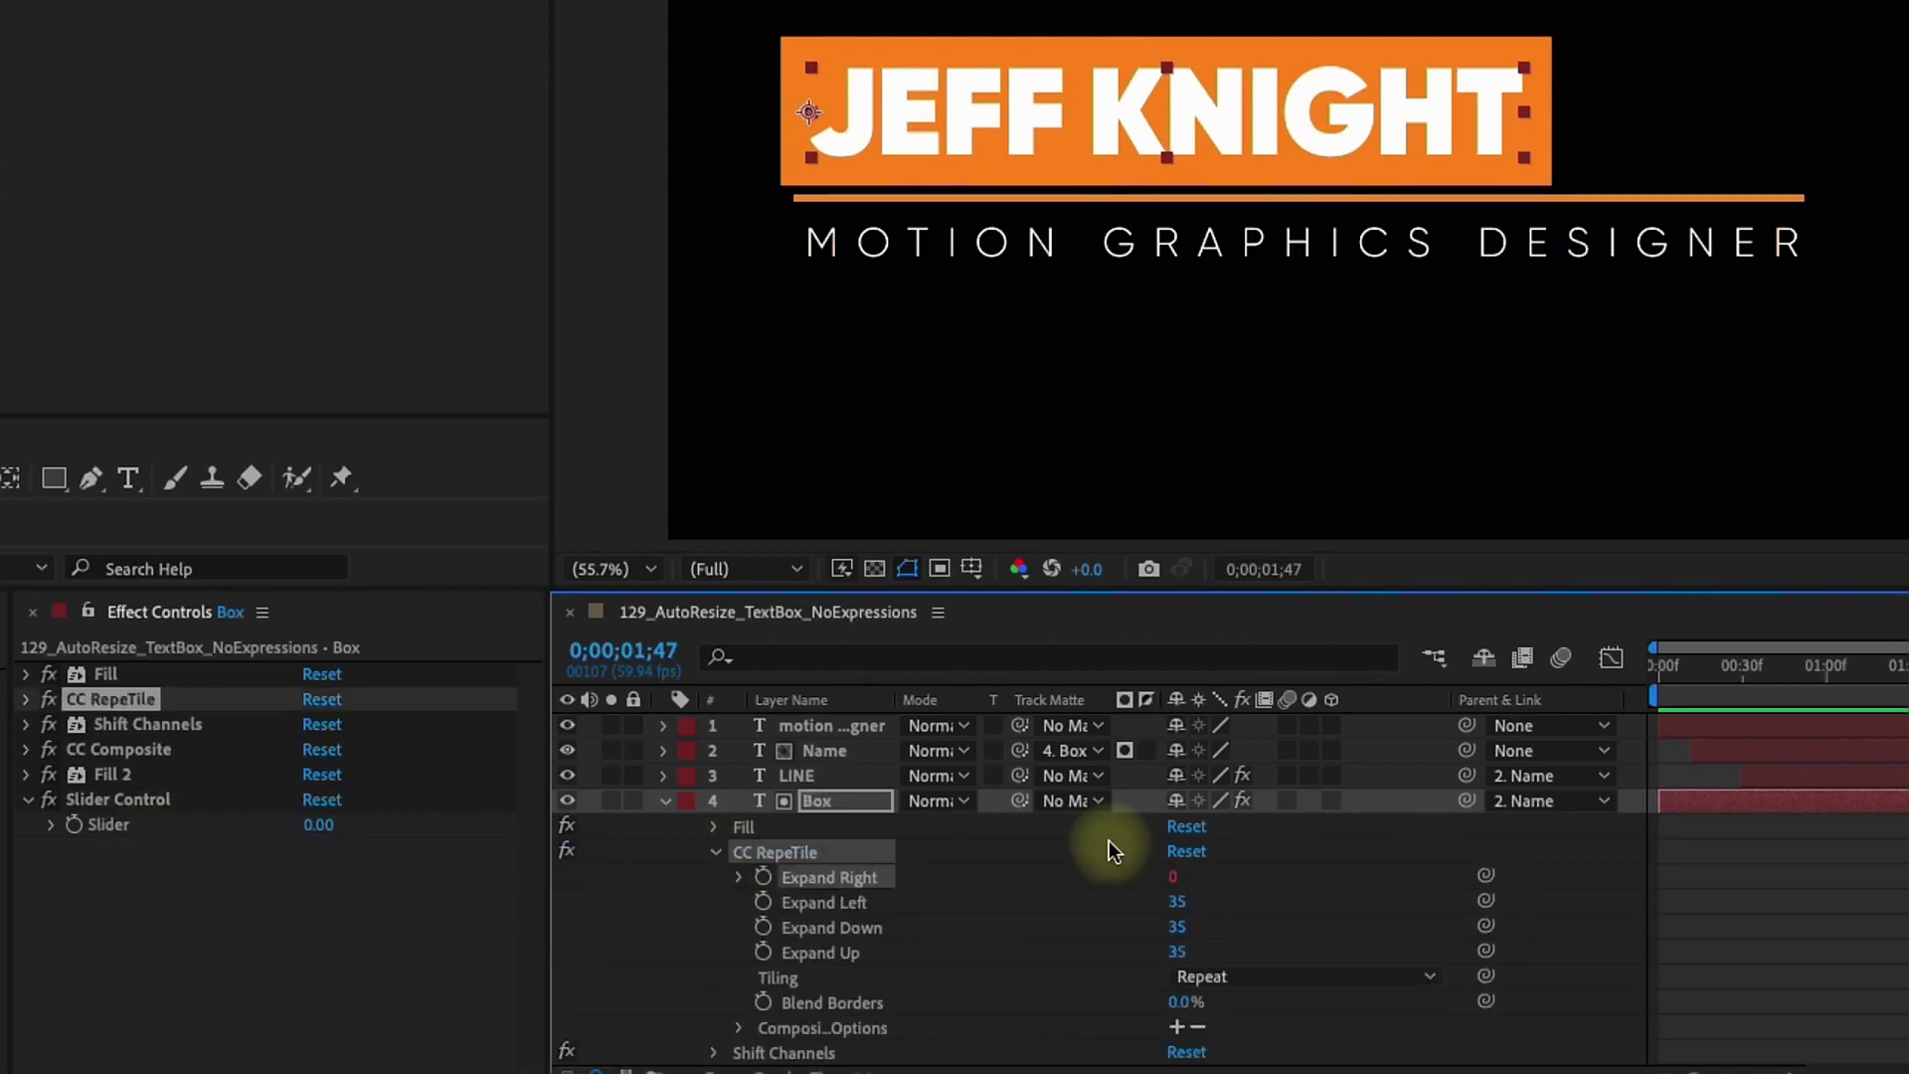
{"action": "left_click_drag", "start_coordinate": [1486, 901], "coordinate": [319, 827]}
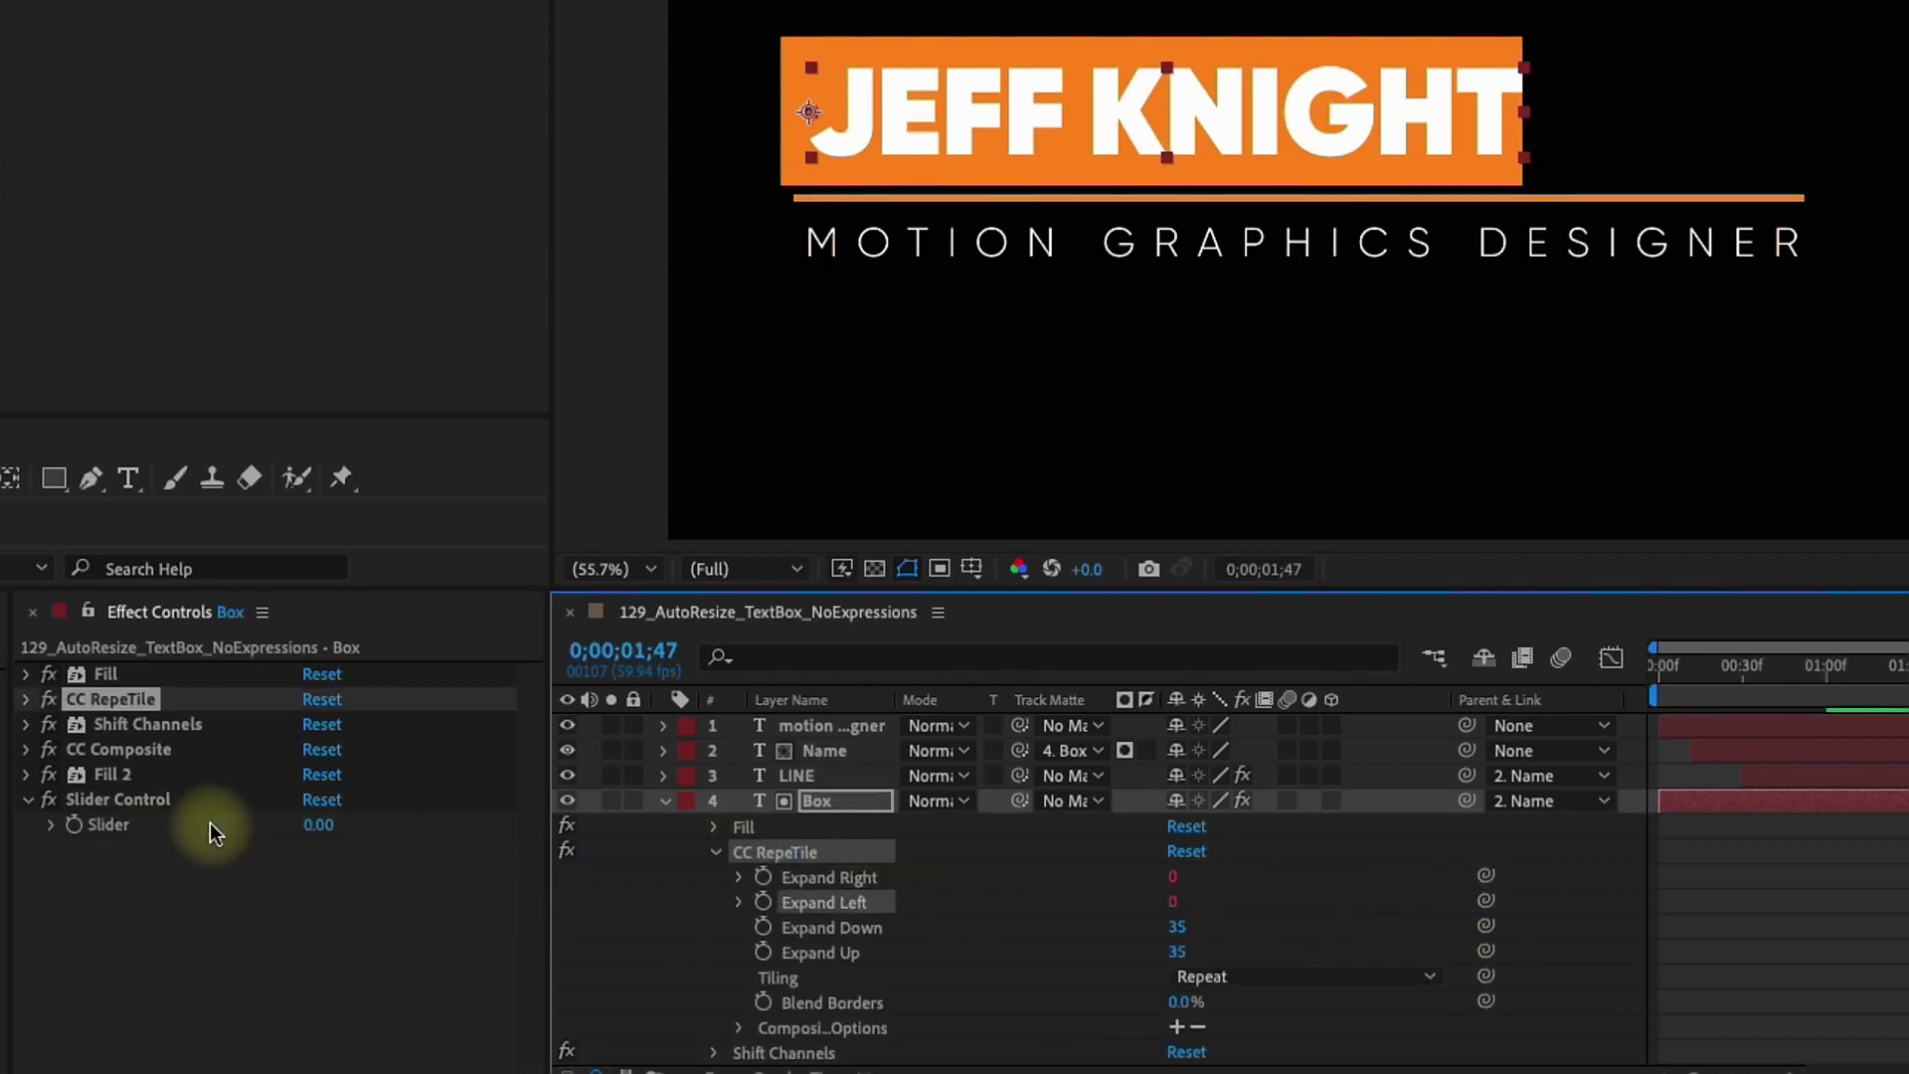
{"action": "left_click_drag", "start_coordinate": [1485, 927], "coordinate": [170, 827]}
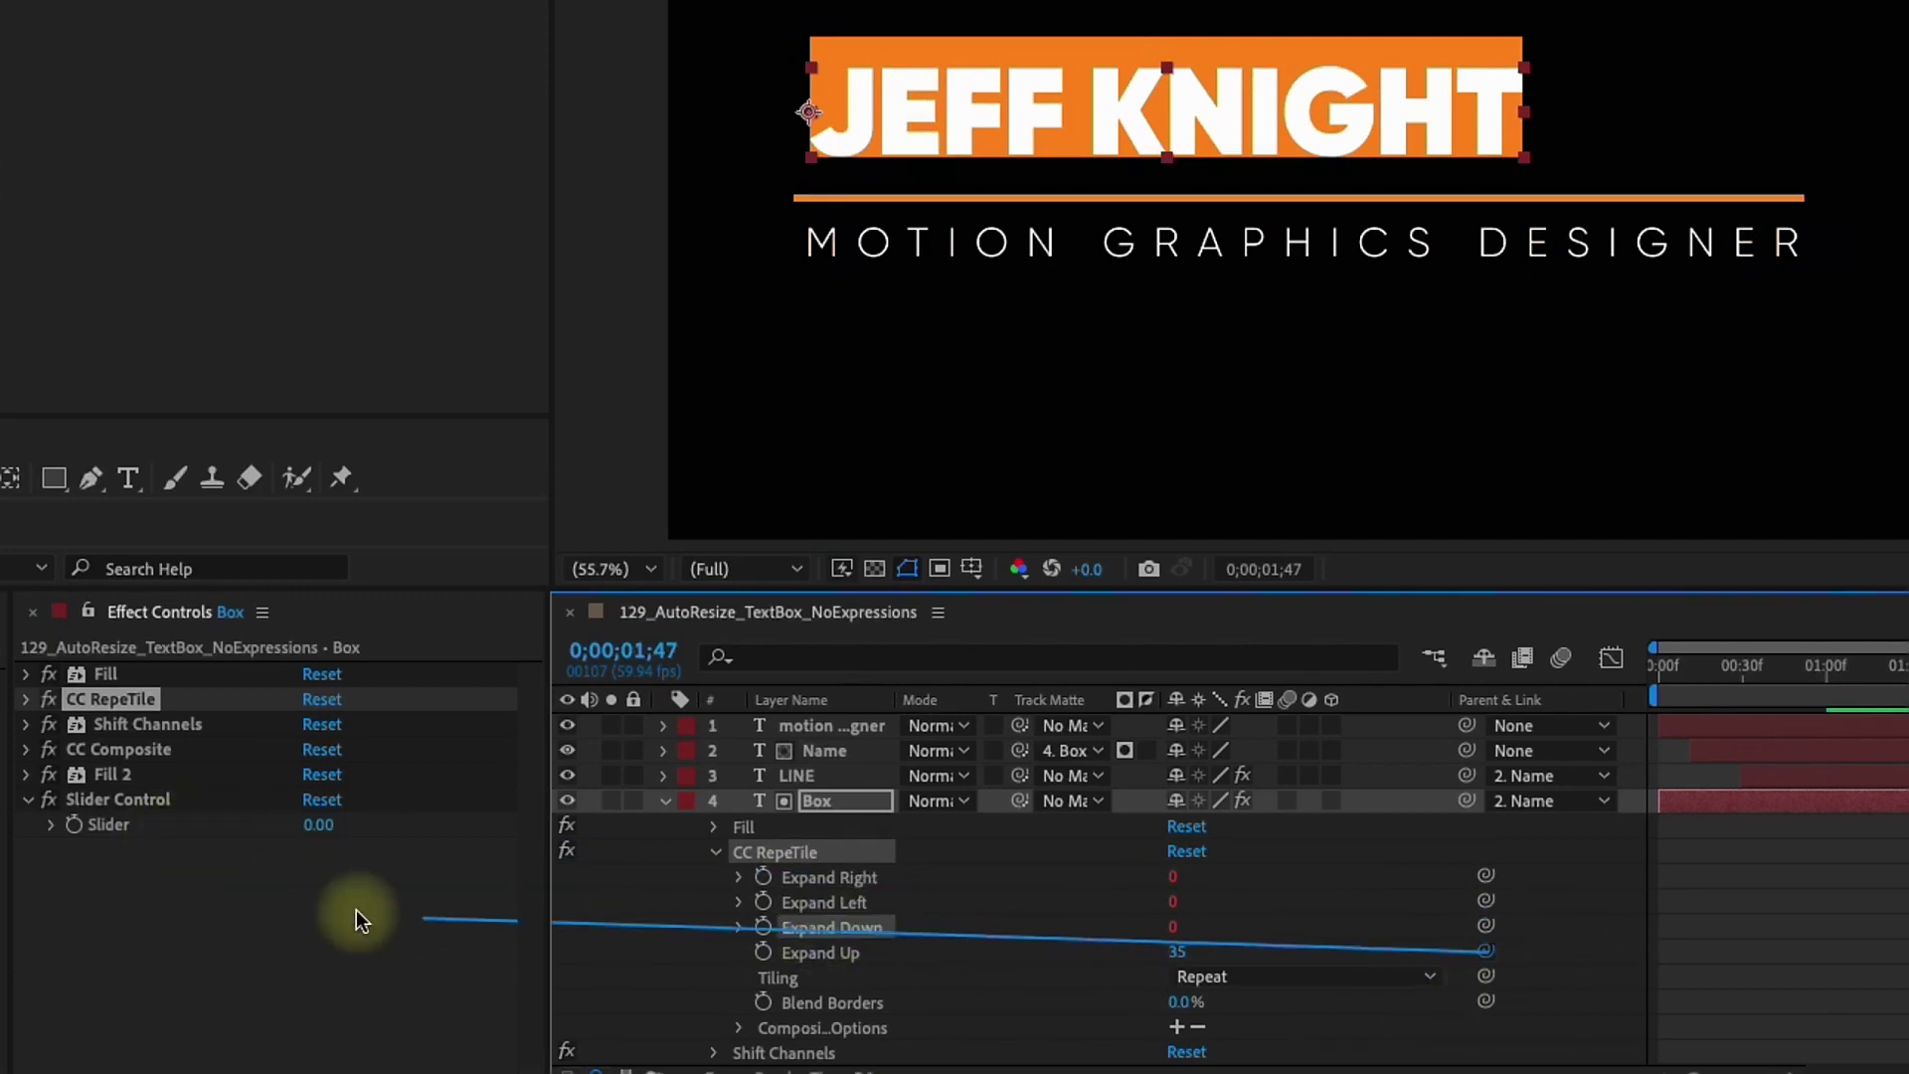
{"action": "left_click_drag", "start_coordinate": [356, 910], "coordinate": [104, 821]}
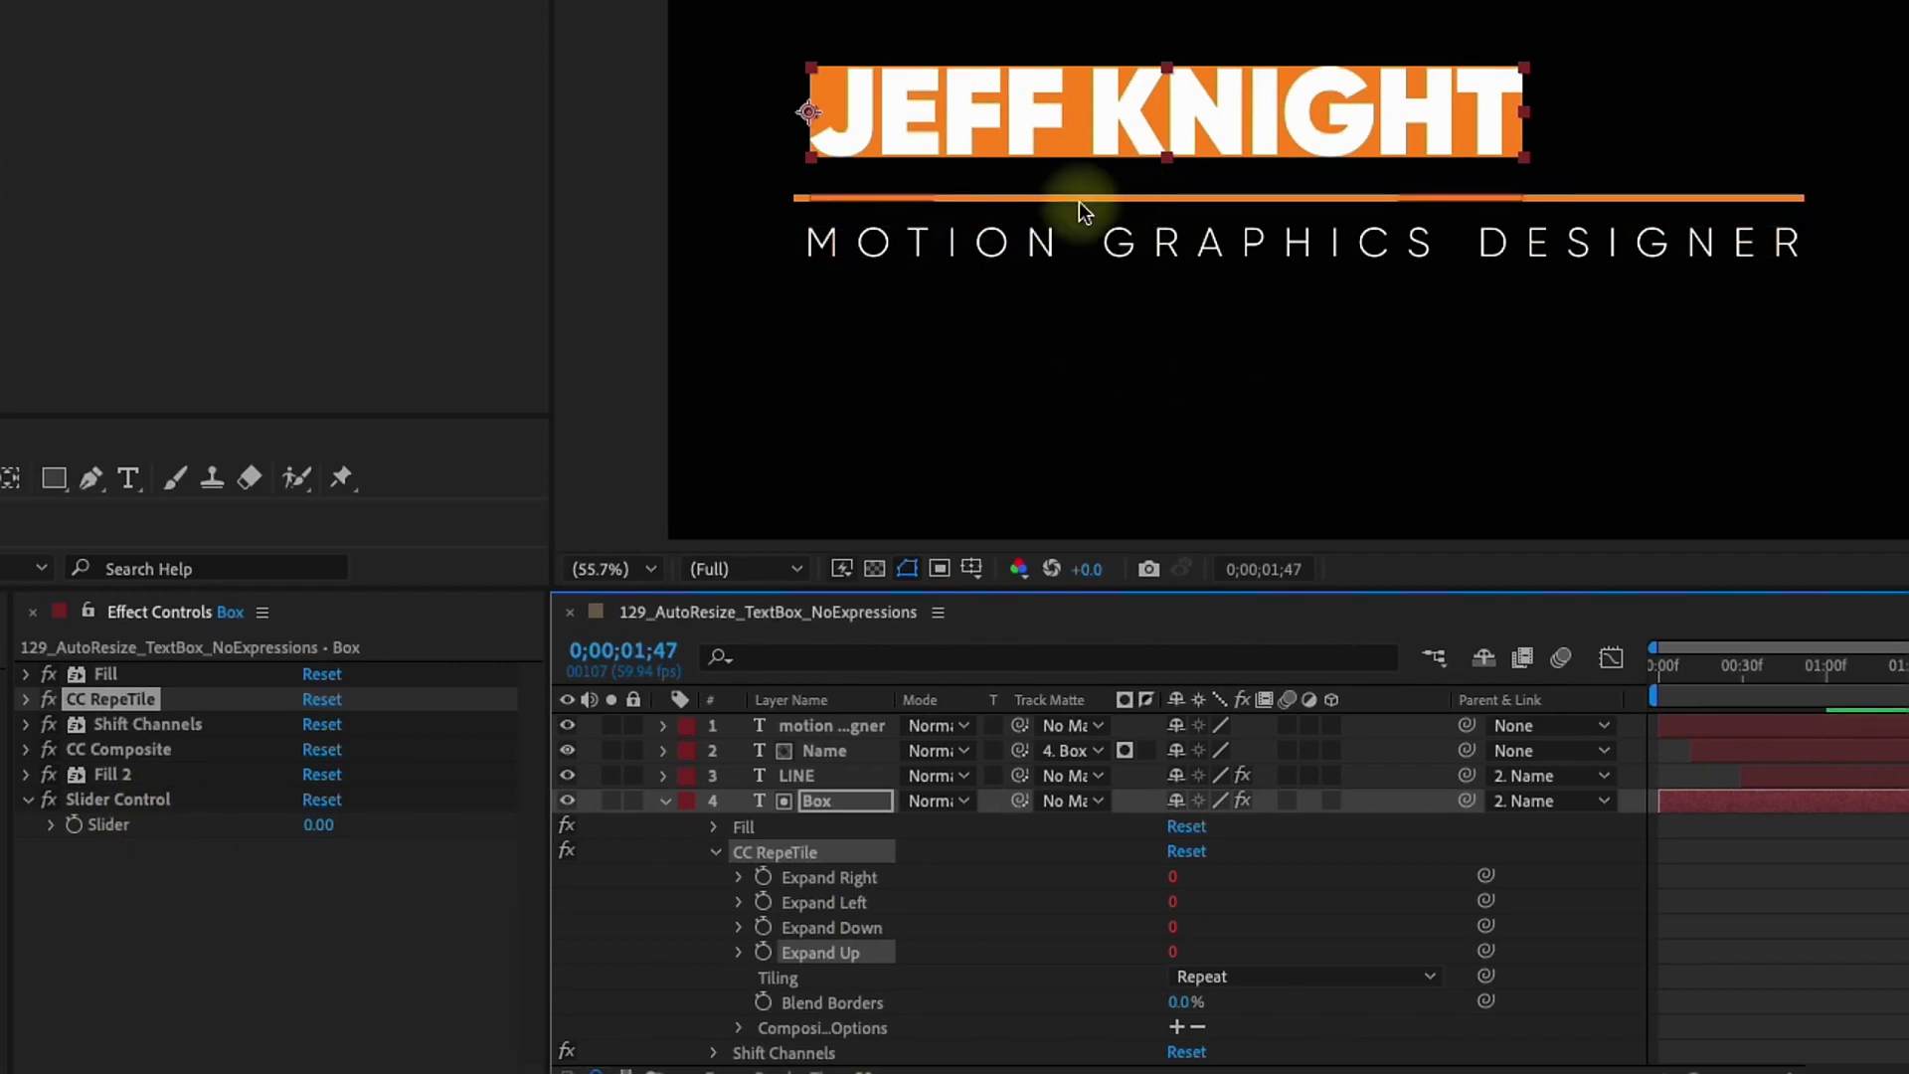
{"action": "left_click", "coordinate": [145, 781]}
Rename the Slider Control effect to PADDING
{"action": "key", "text": "Return"}
{"action": "type", "text": "PADDING"}
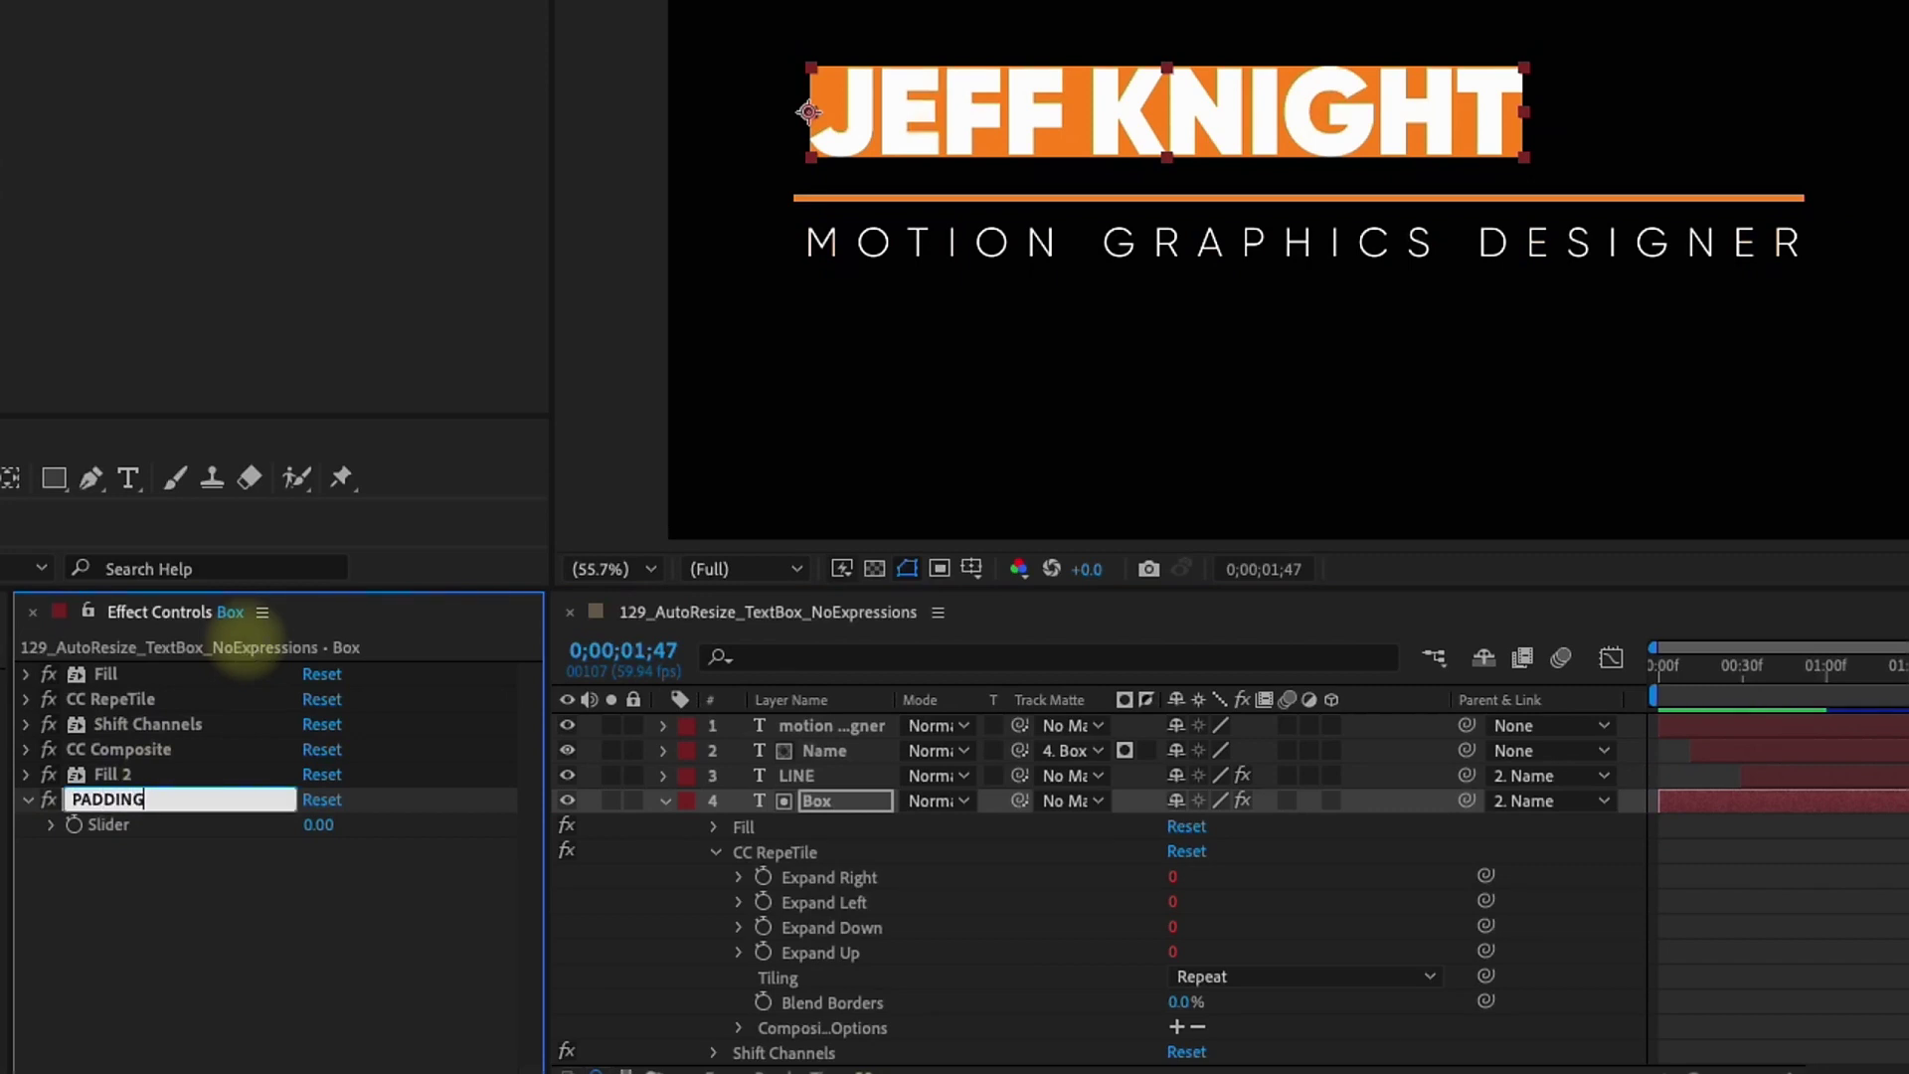
{"action": "key", "text": "Return"}
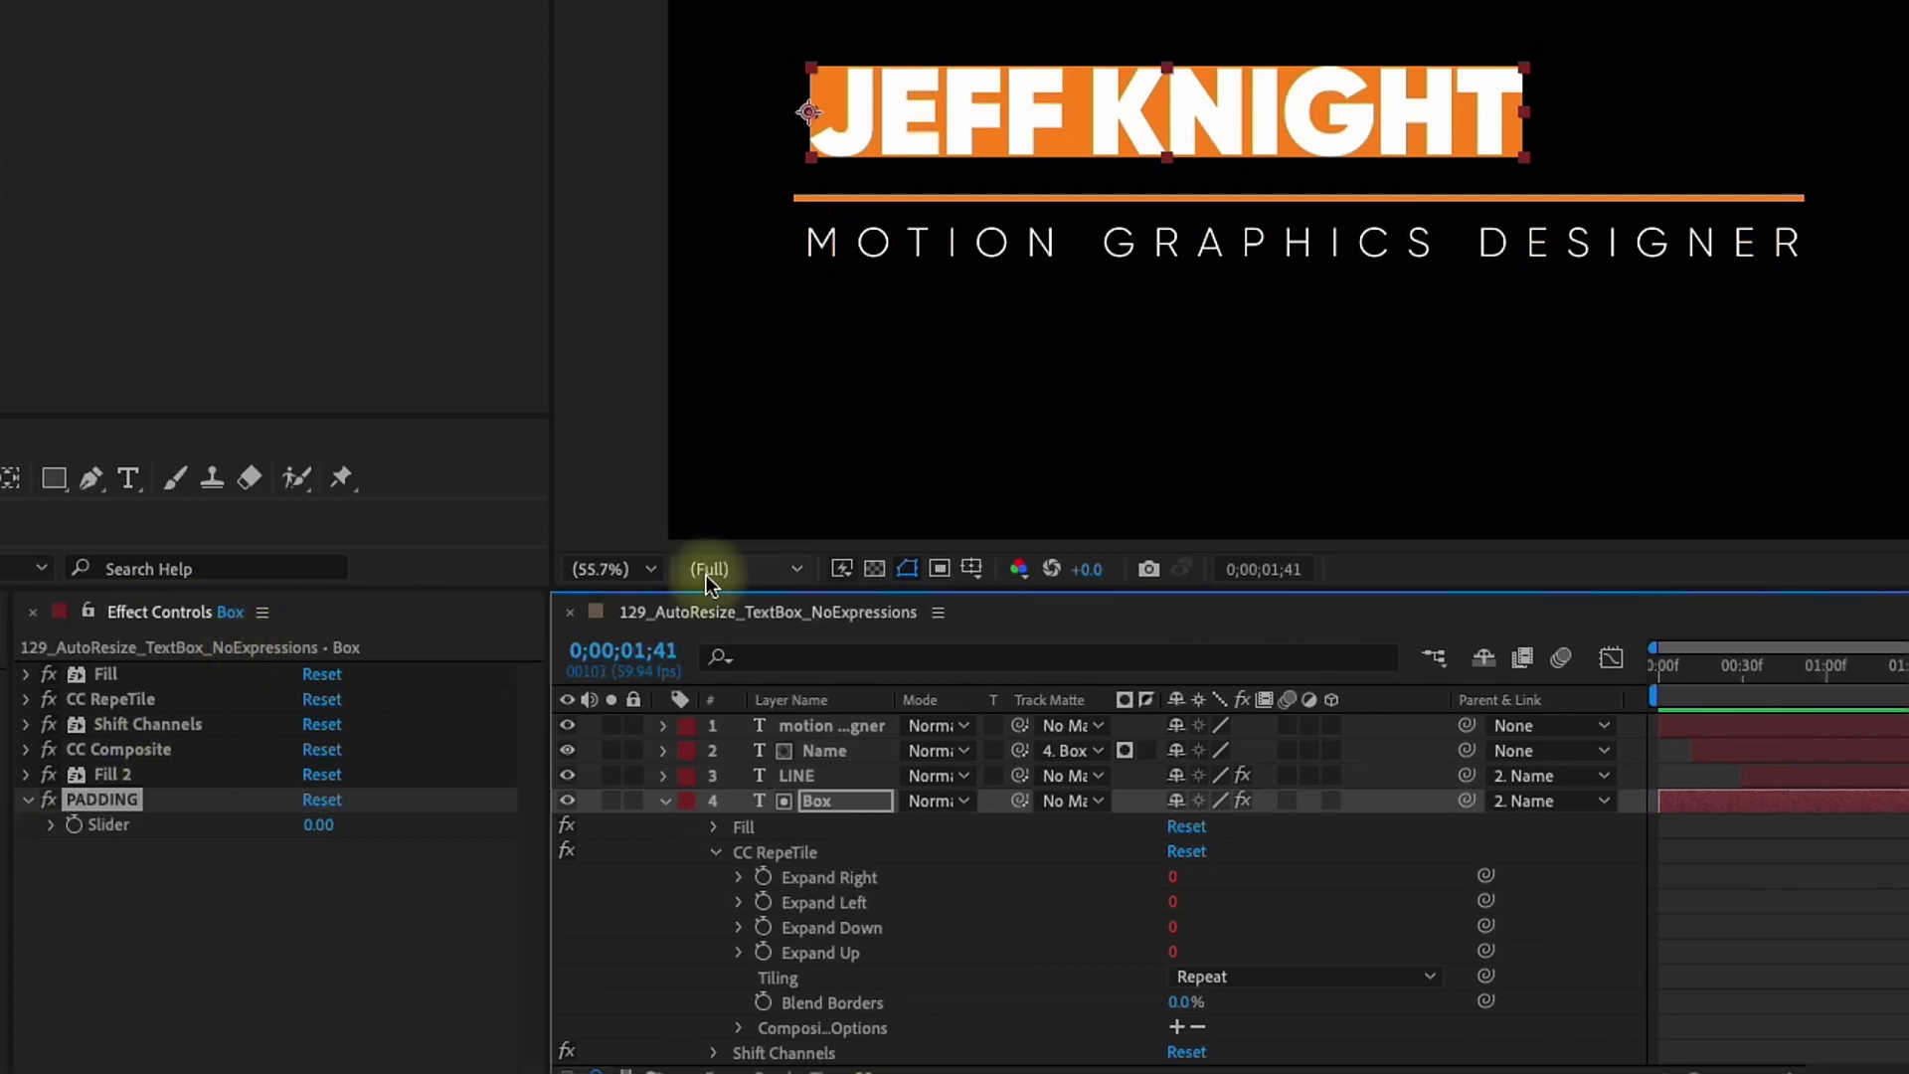
Set the PADDING slider to 10, then raise it to 20
{"action": "left_click", "coordinate": [320, 837]}
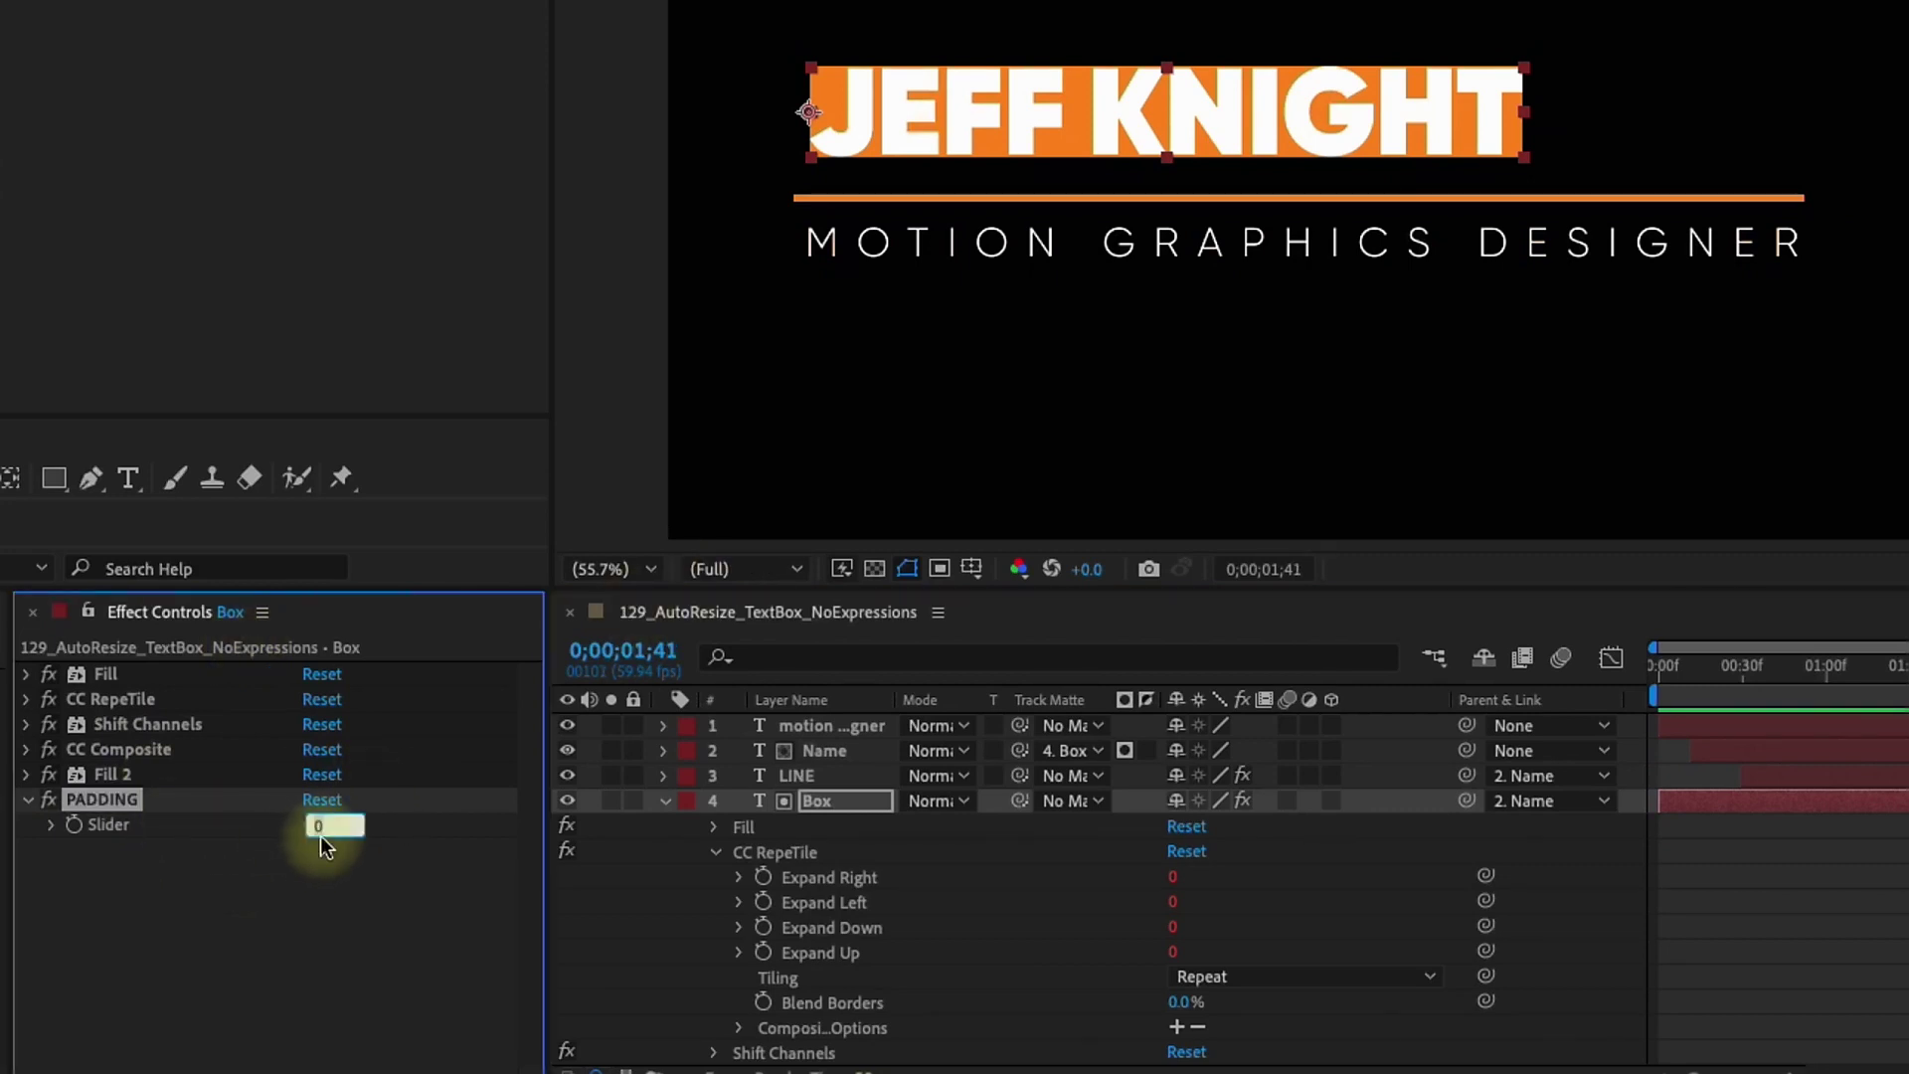
{"action": "type", "text": "10"}
{"action": "key", "text": "Return"}
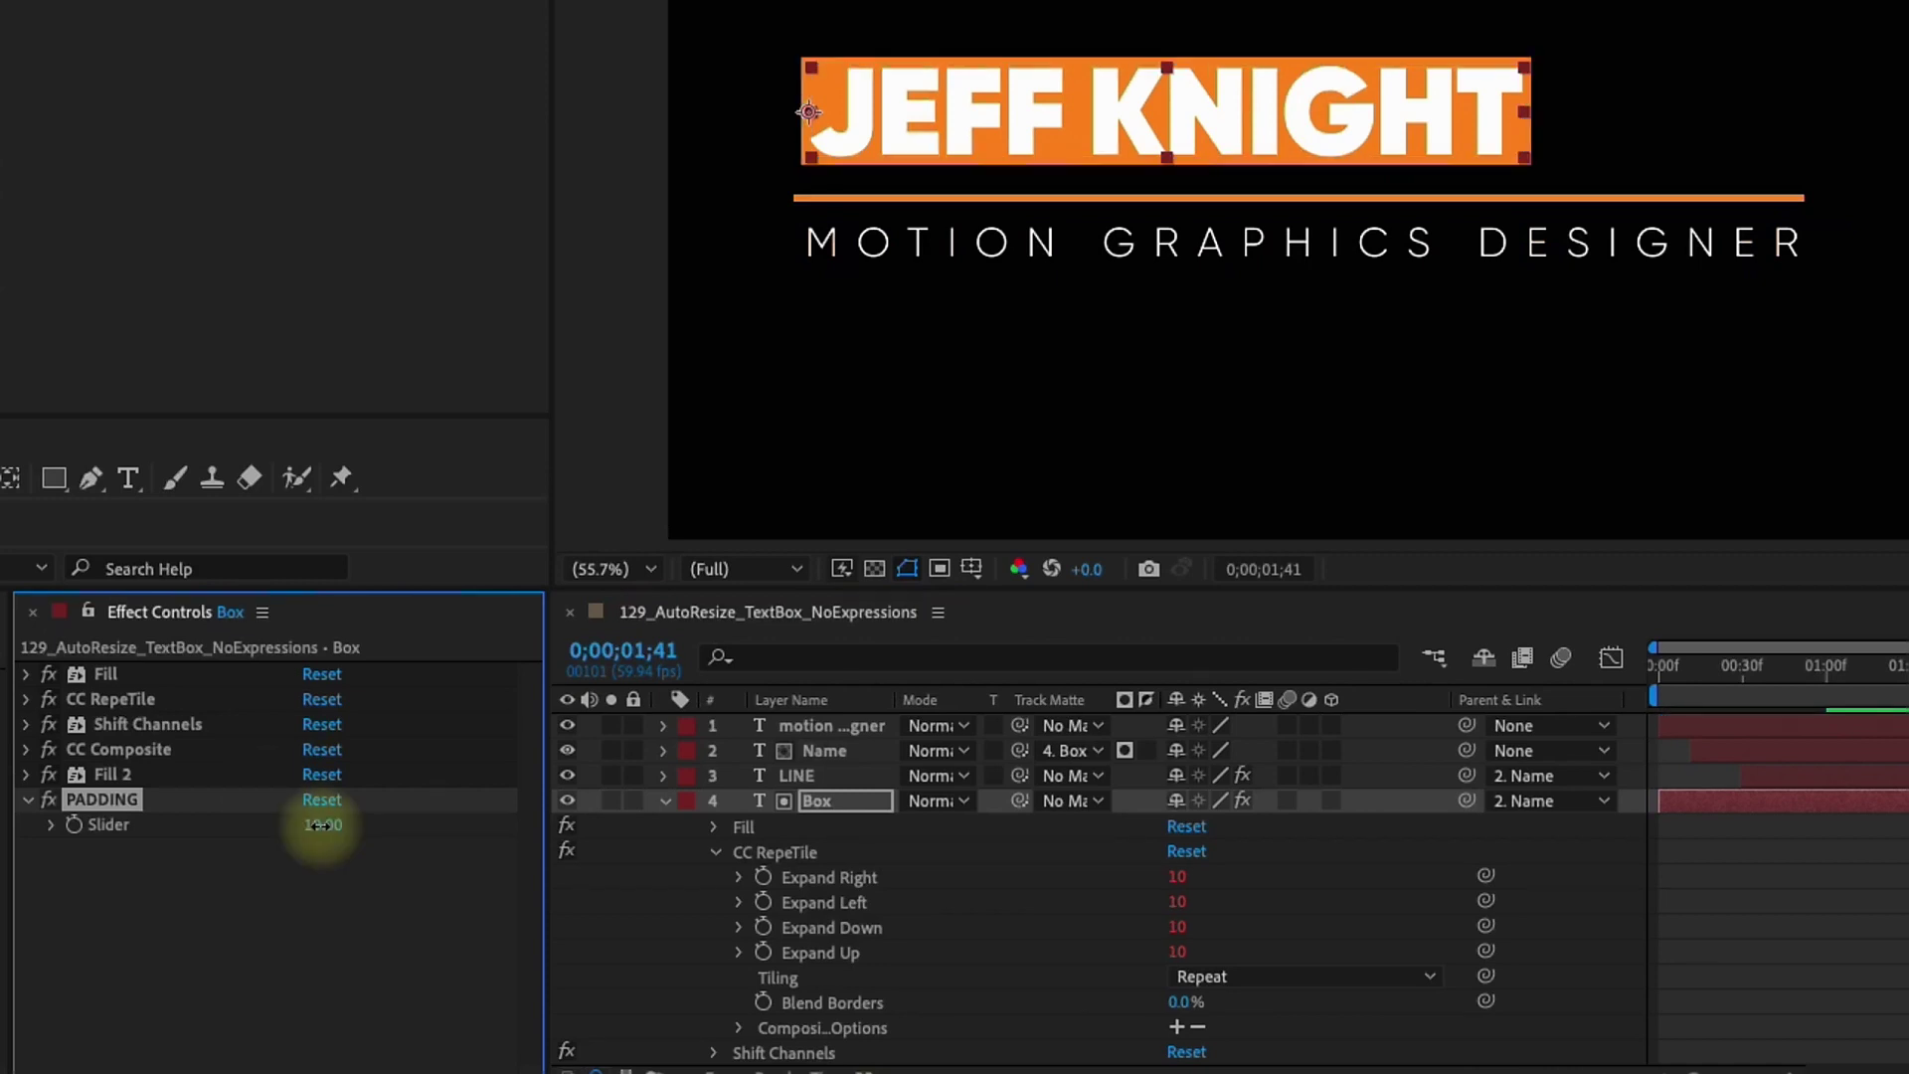
{"action": "left_click", "coordinate": [320, 825]}
{"action": "type", "text": "20"}
{"action": "key", "text": "Return"}
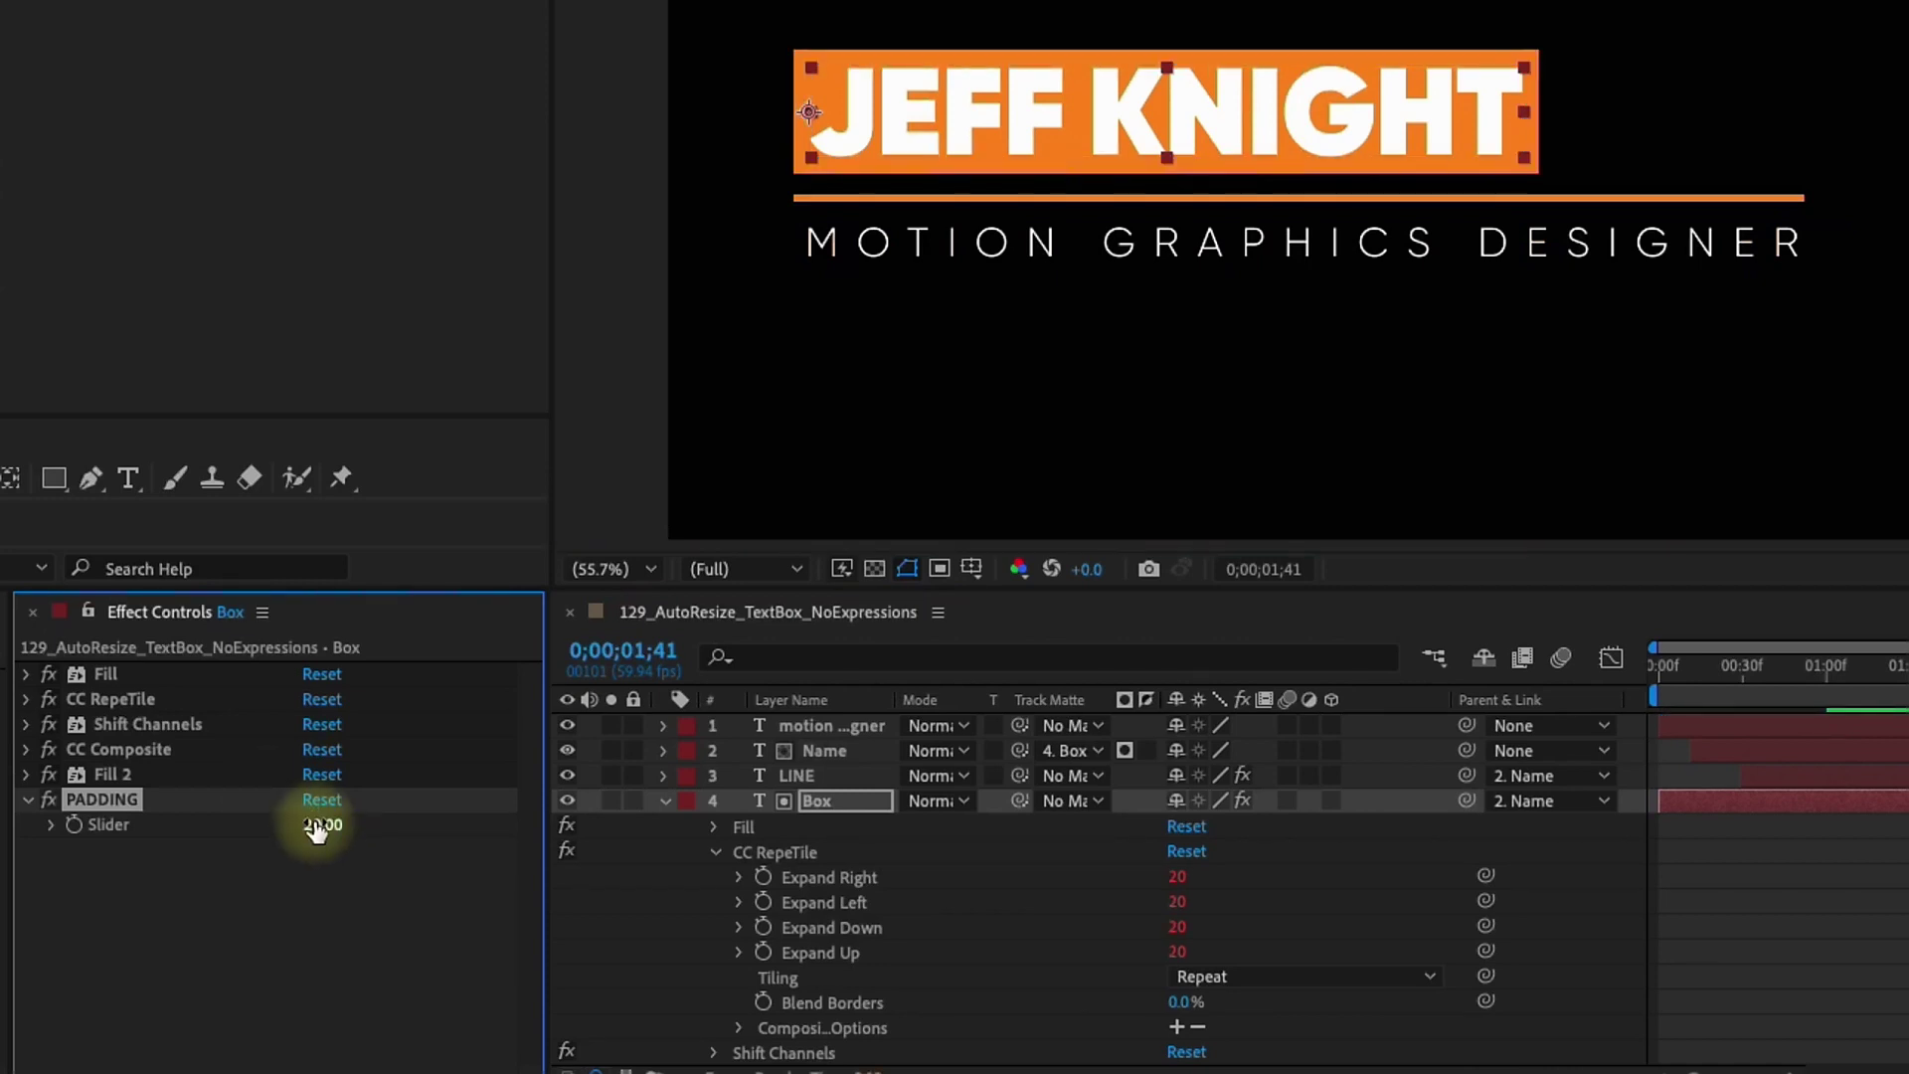
{"action": "key", "text": "Return"}
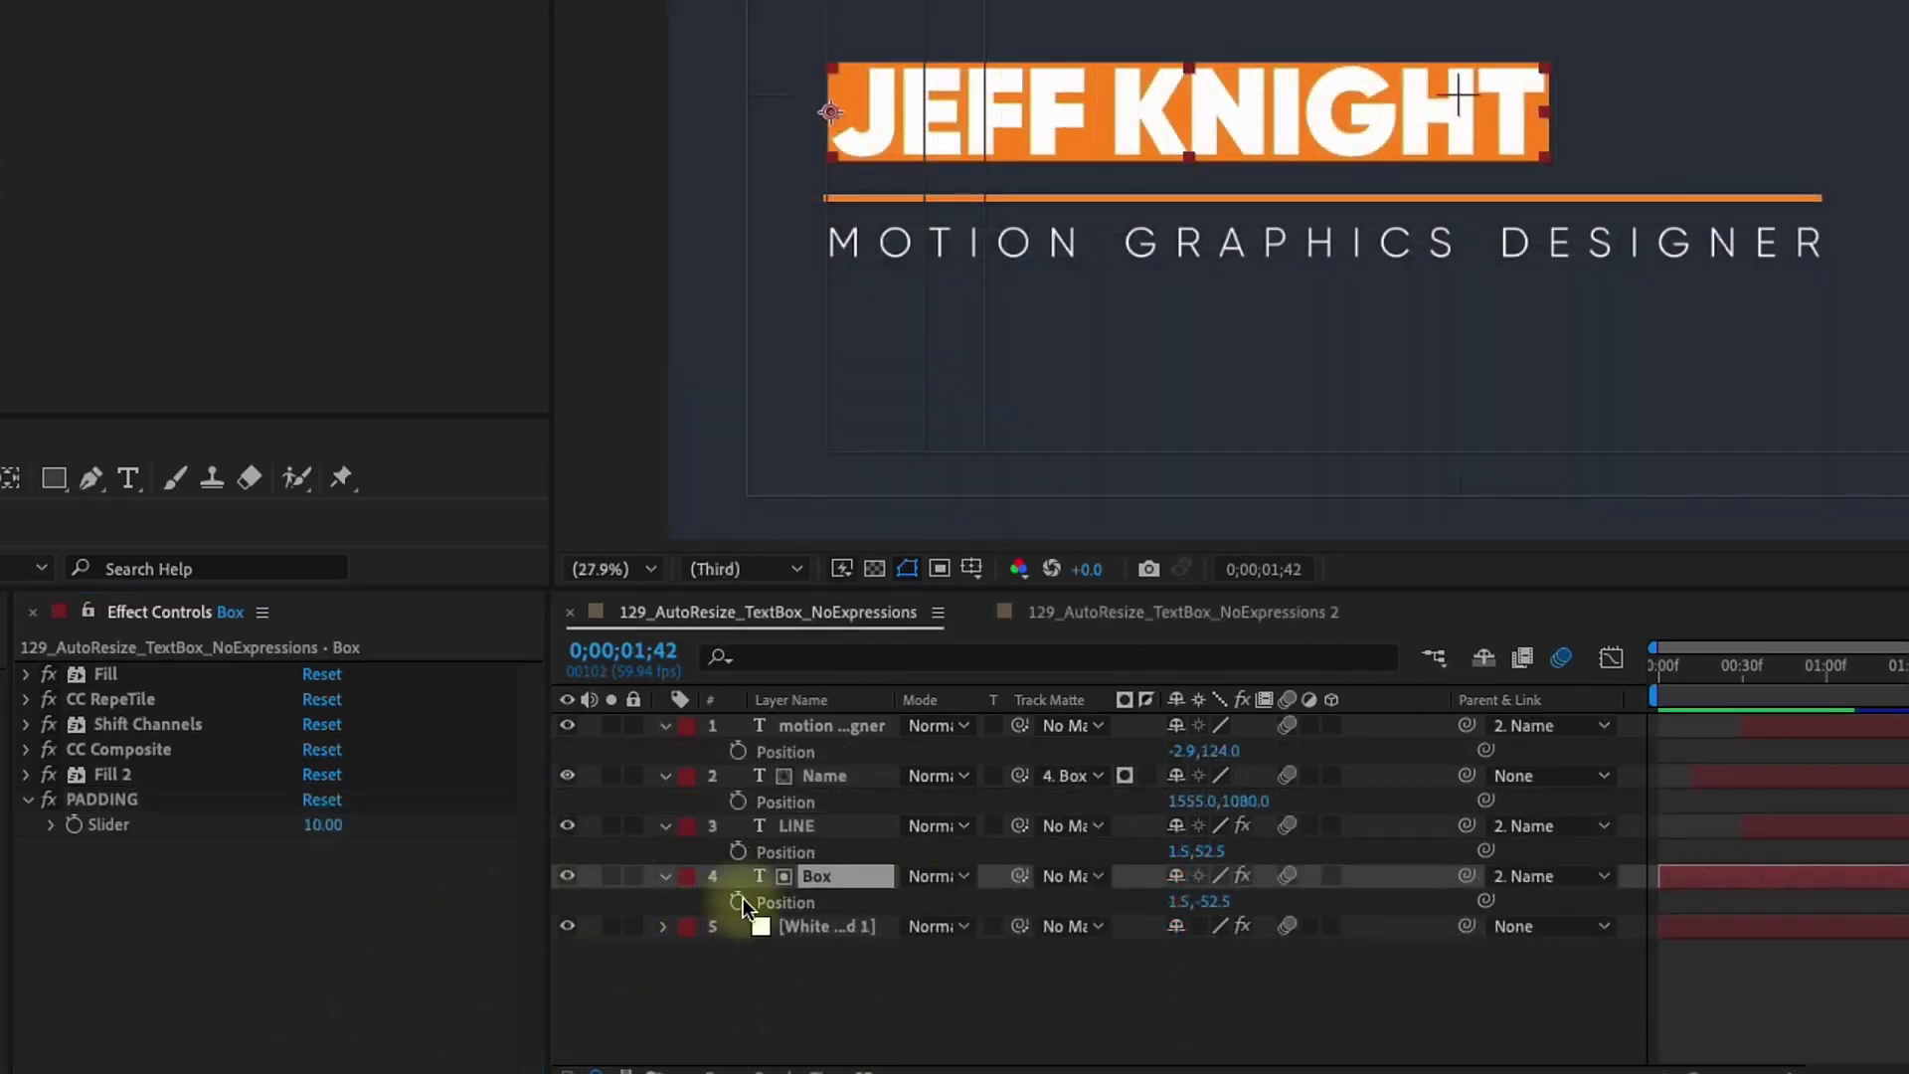
Solo the Box layer, compare Fill with Fill 2, delete the blue Fill, then unsolo
{"action": "left_click", "coordinate": [611, 876]}
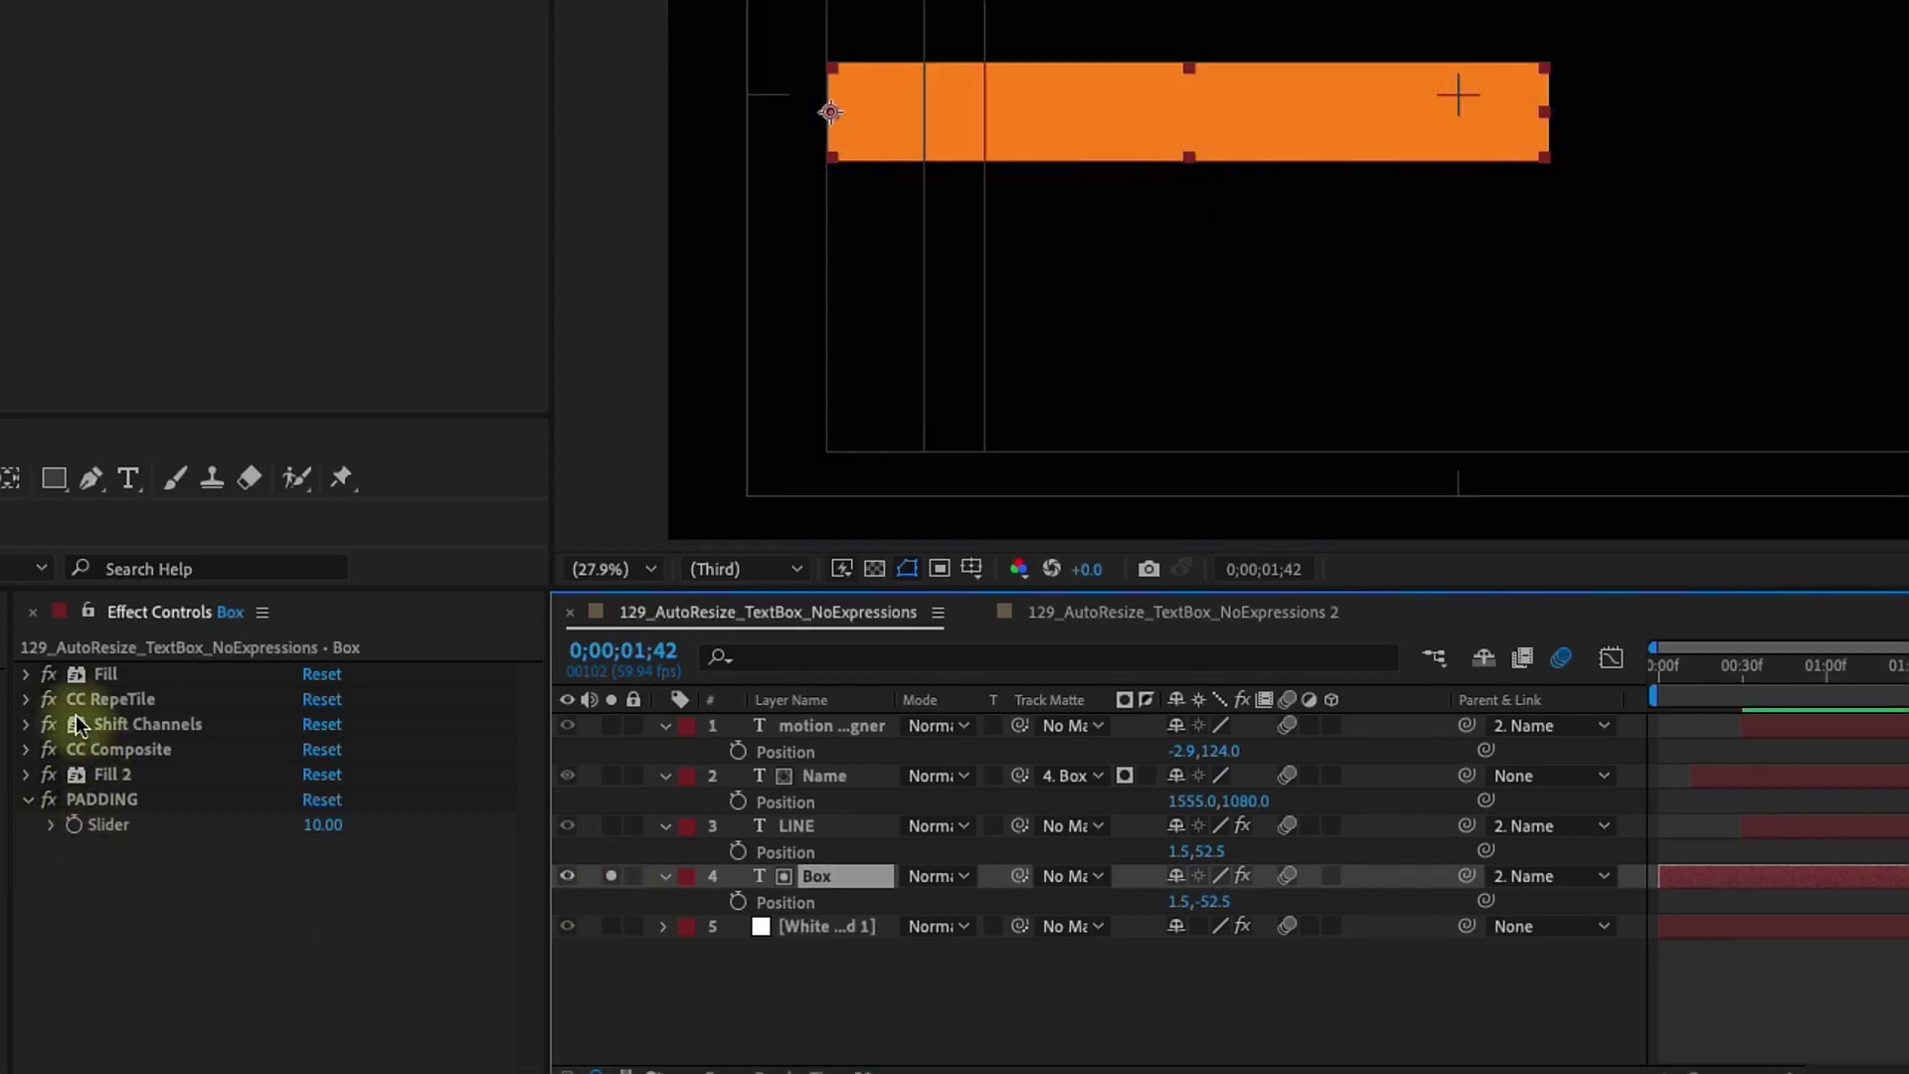
{"action": "left_click", "coordinate": [106, 676]}
{"action": "left_click", "coordinate": [109, 776]}
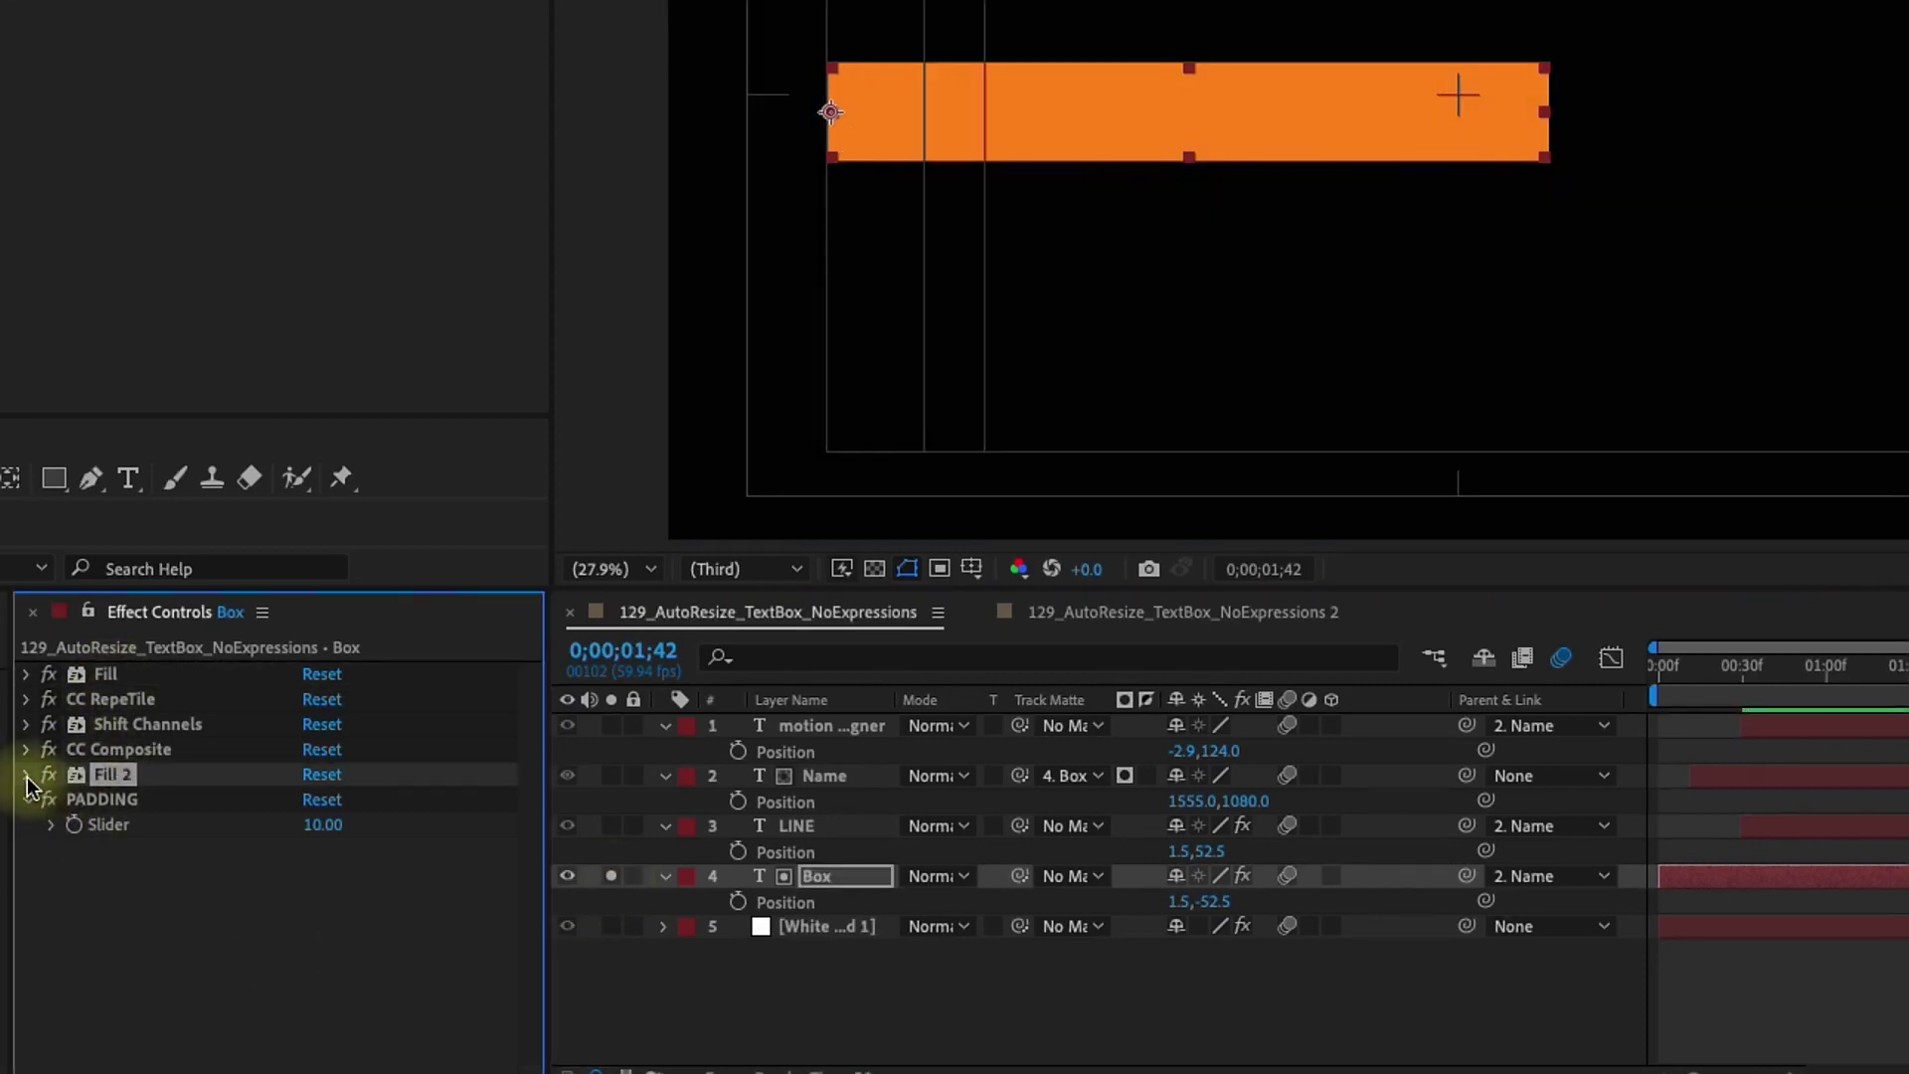
{"action": "left_click", "coordinate": [27, 775]}
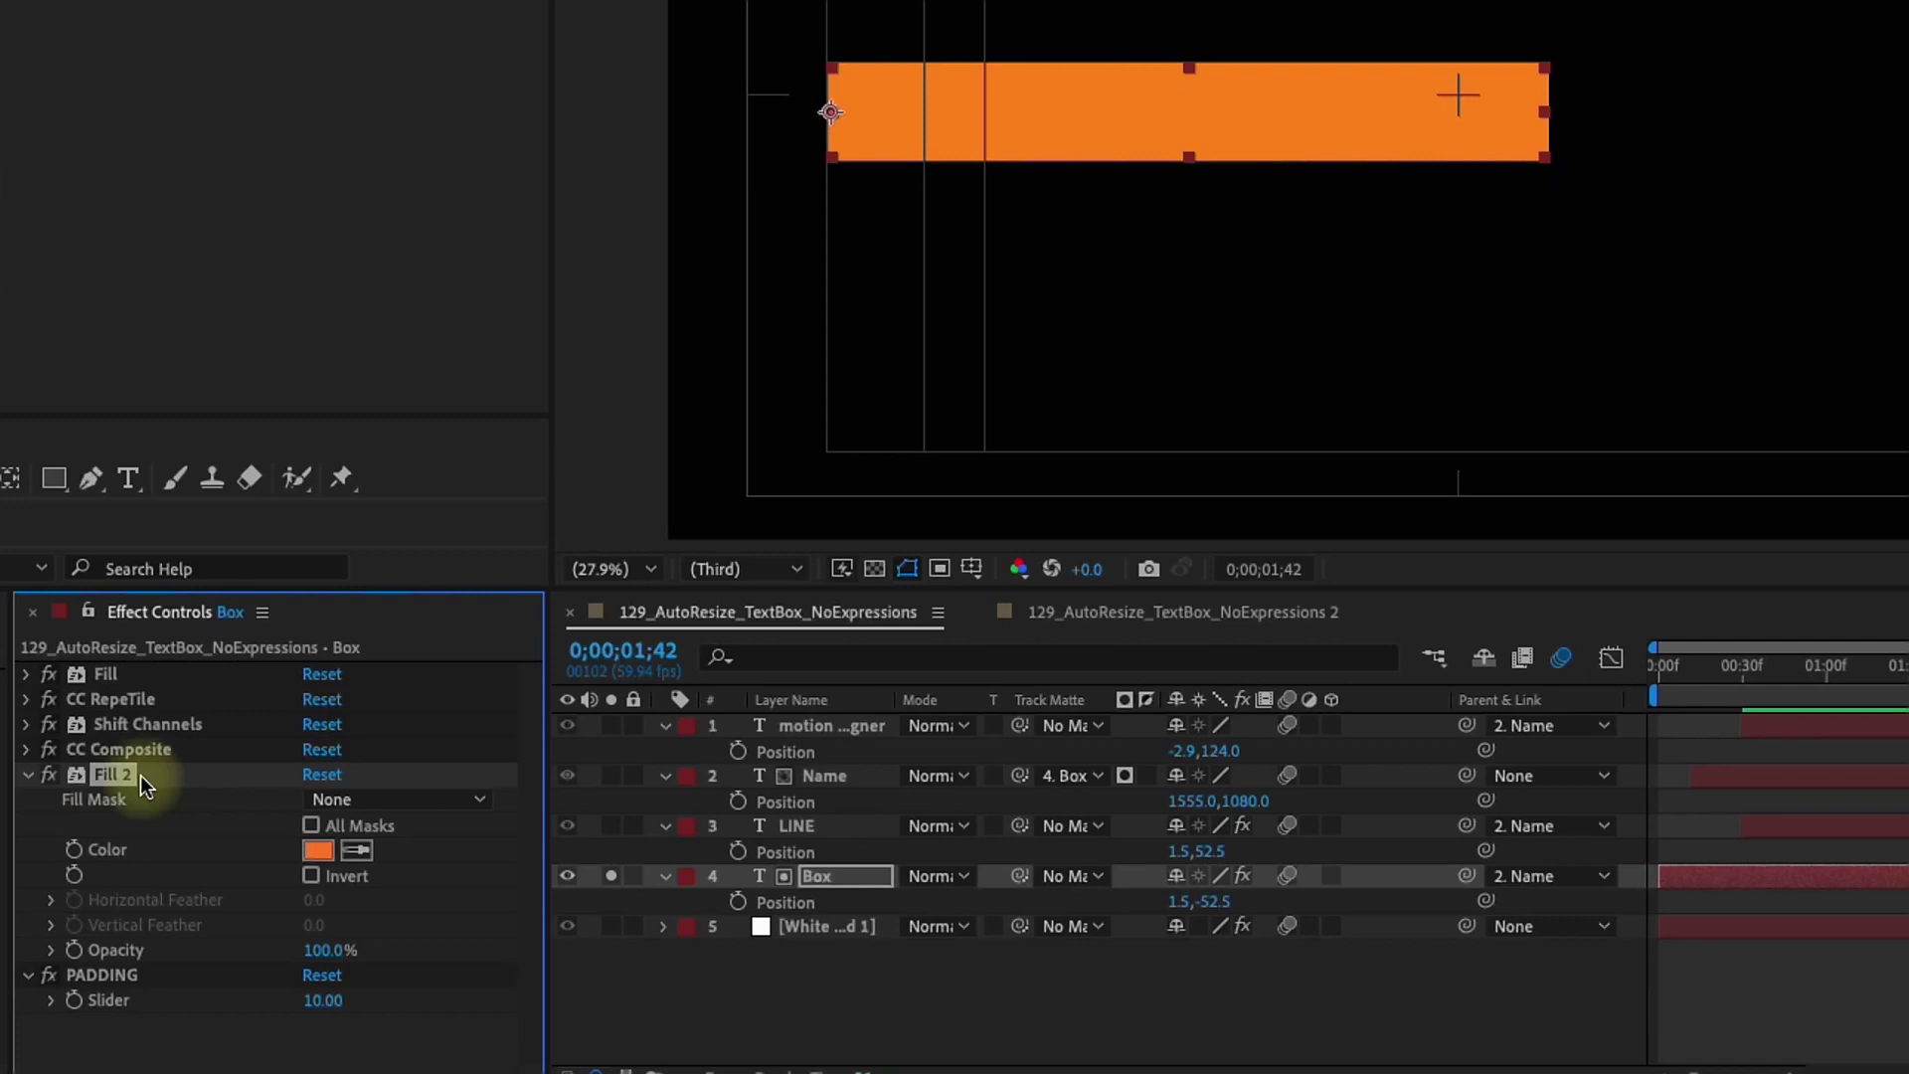
{"action": "left_click", "coordinate": [27, 674]}
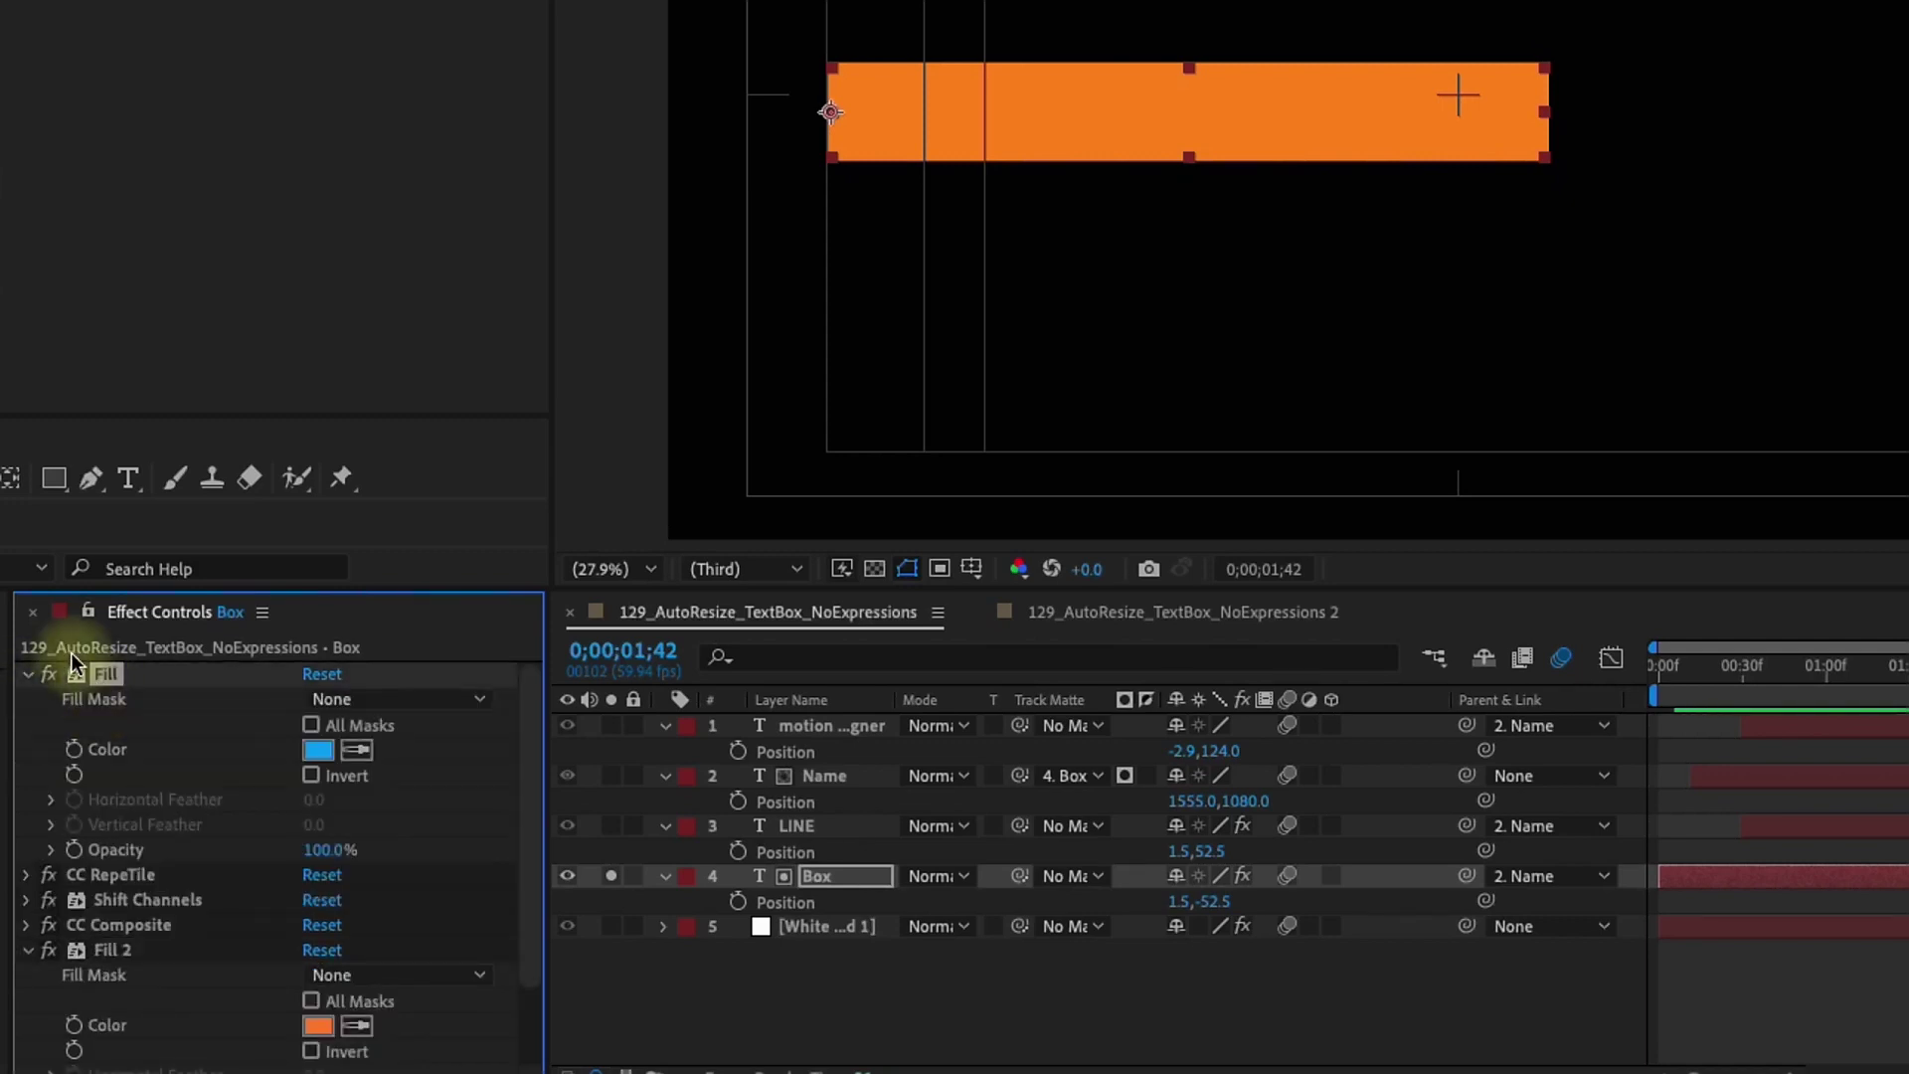
{"action": "key", "text": "Delete"}
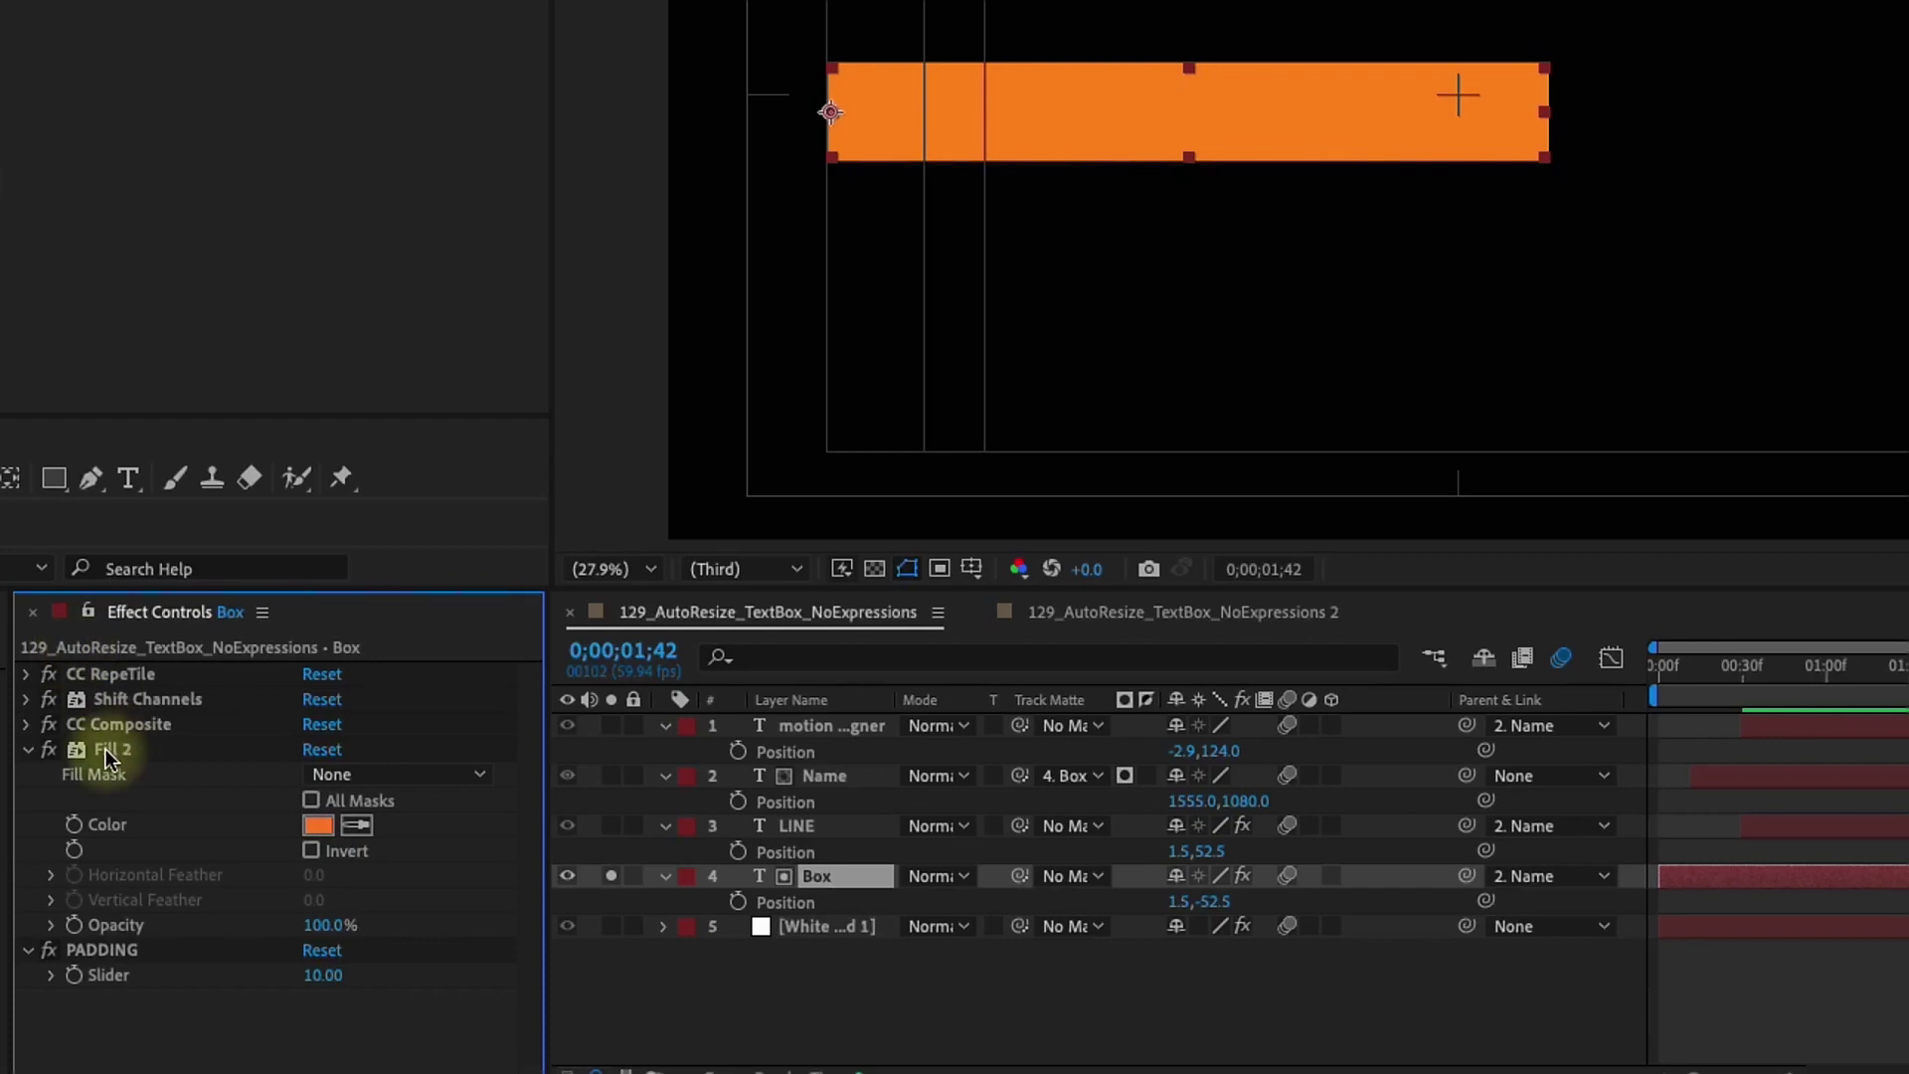
{"action": "left_click", "coordinate": [963, 937]}
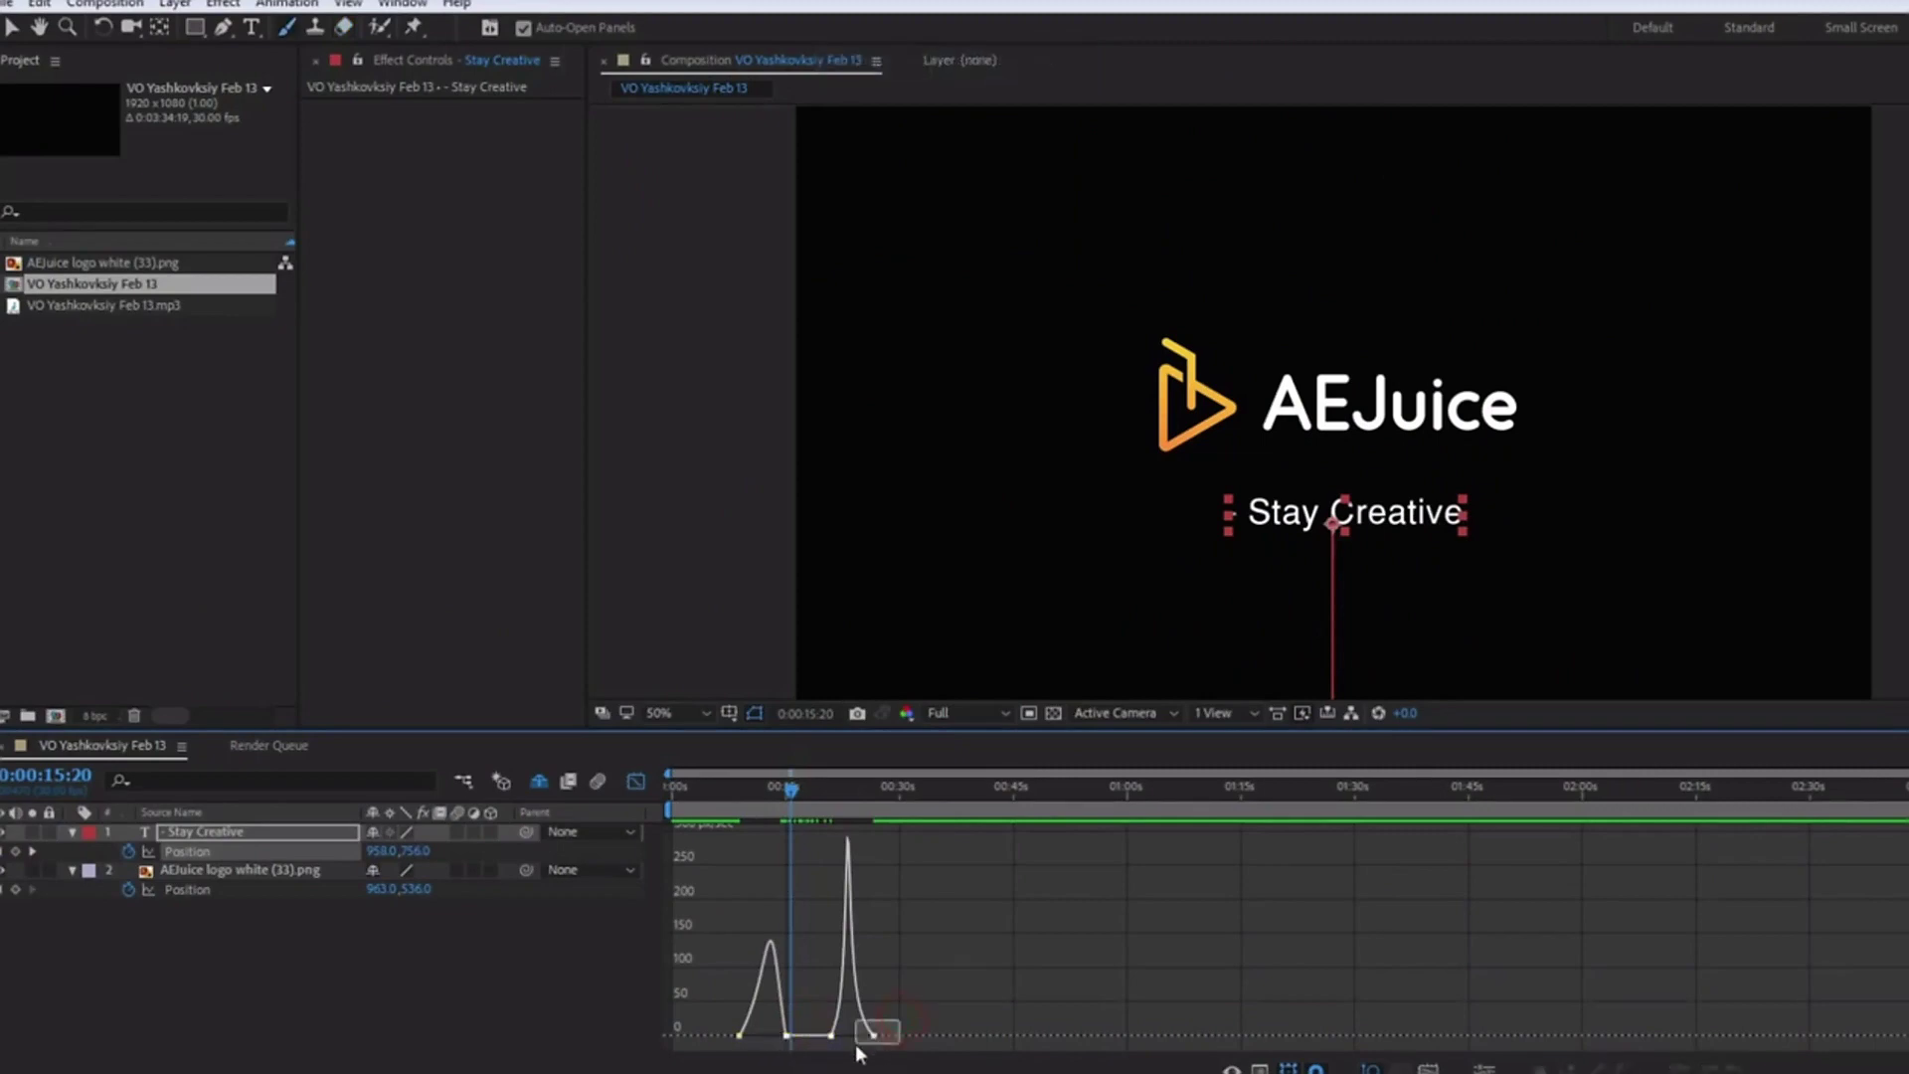
Paste the copied ease, then use AEJuice Shifter's Align IN to start all five Black Solids at the playhead
{"action": "key", "text": "ctrl+v"}
{"action": "left_click", "coordinate": [402, 3]}
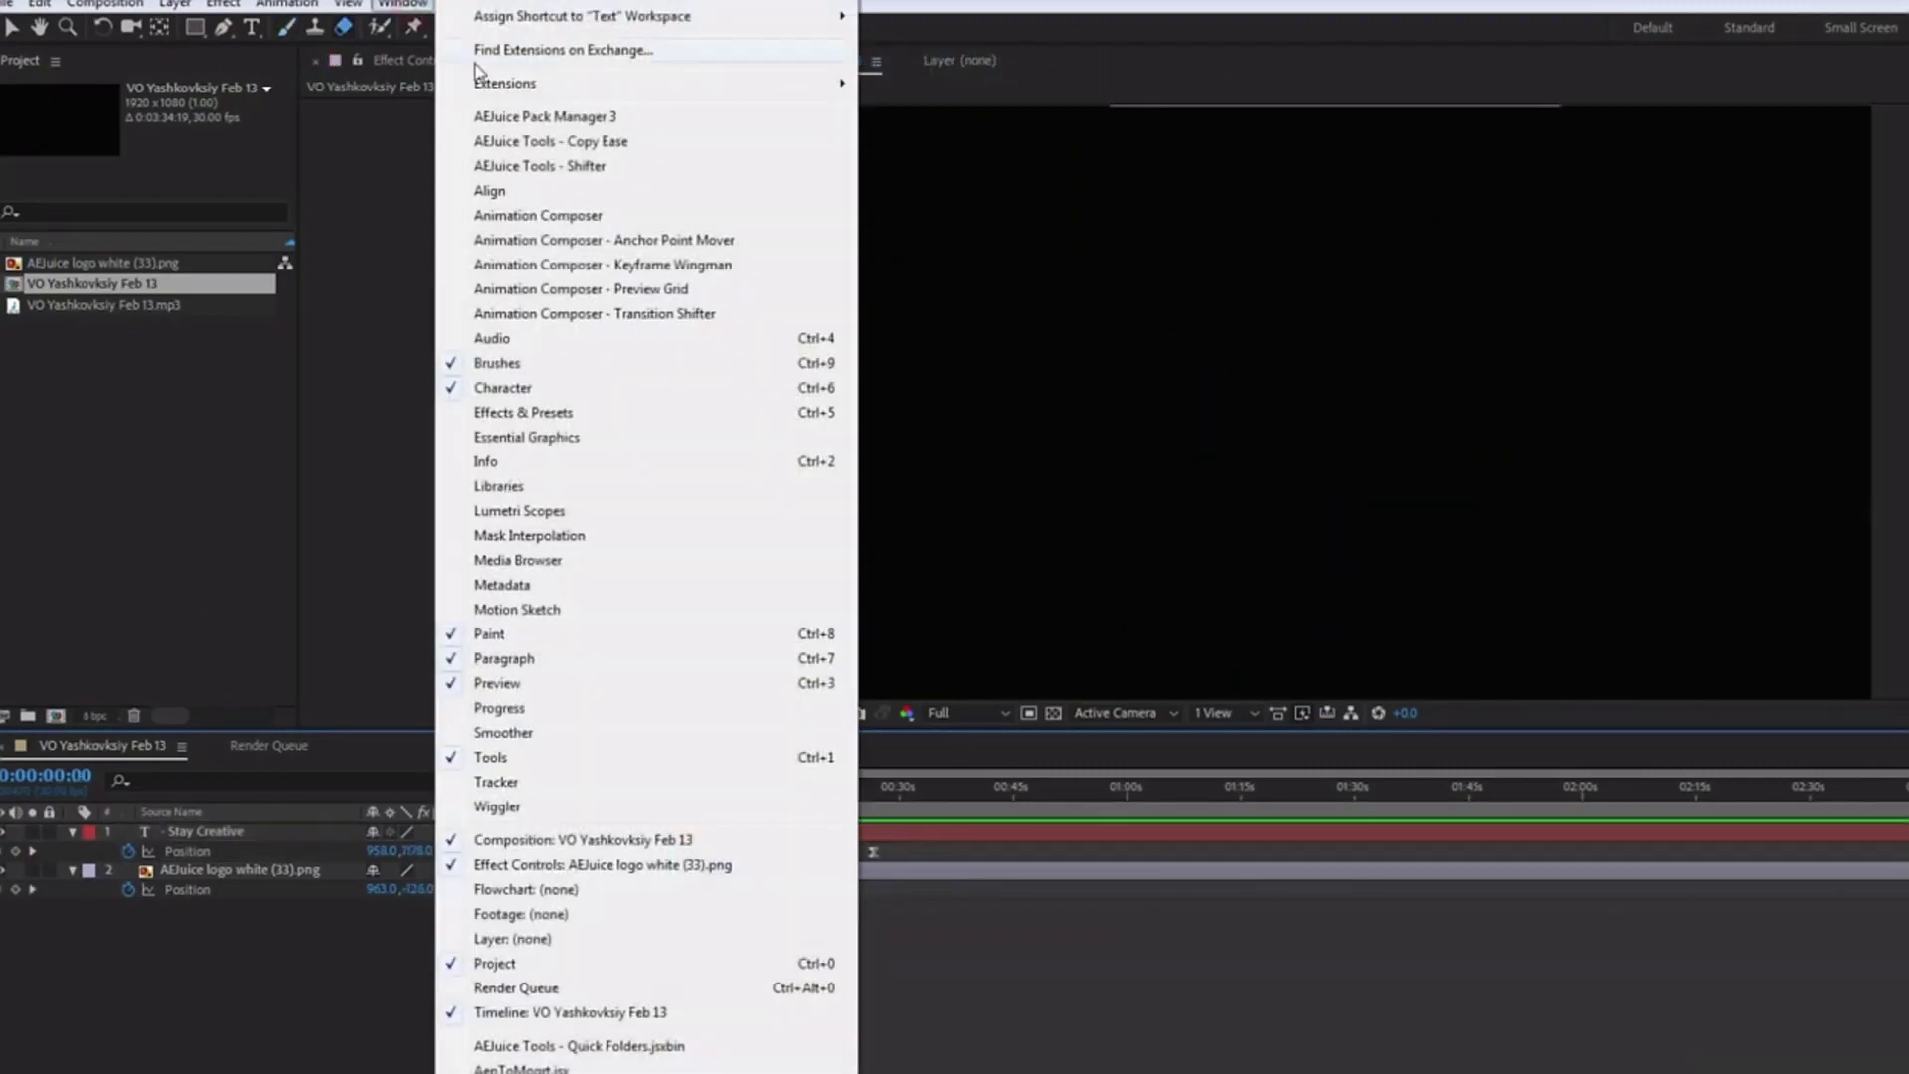
{"action": "left_click", "coordinate": [590, 142]}
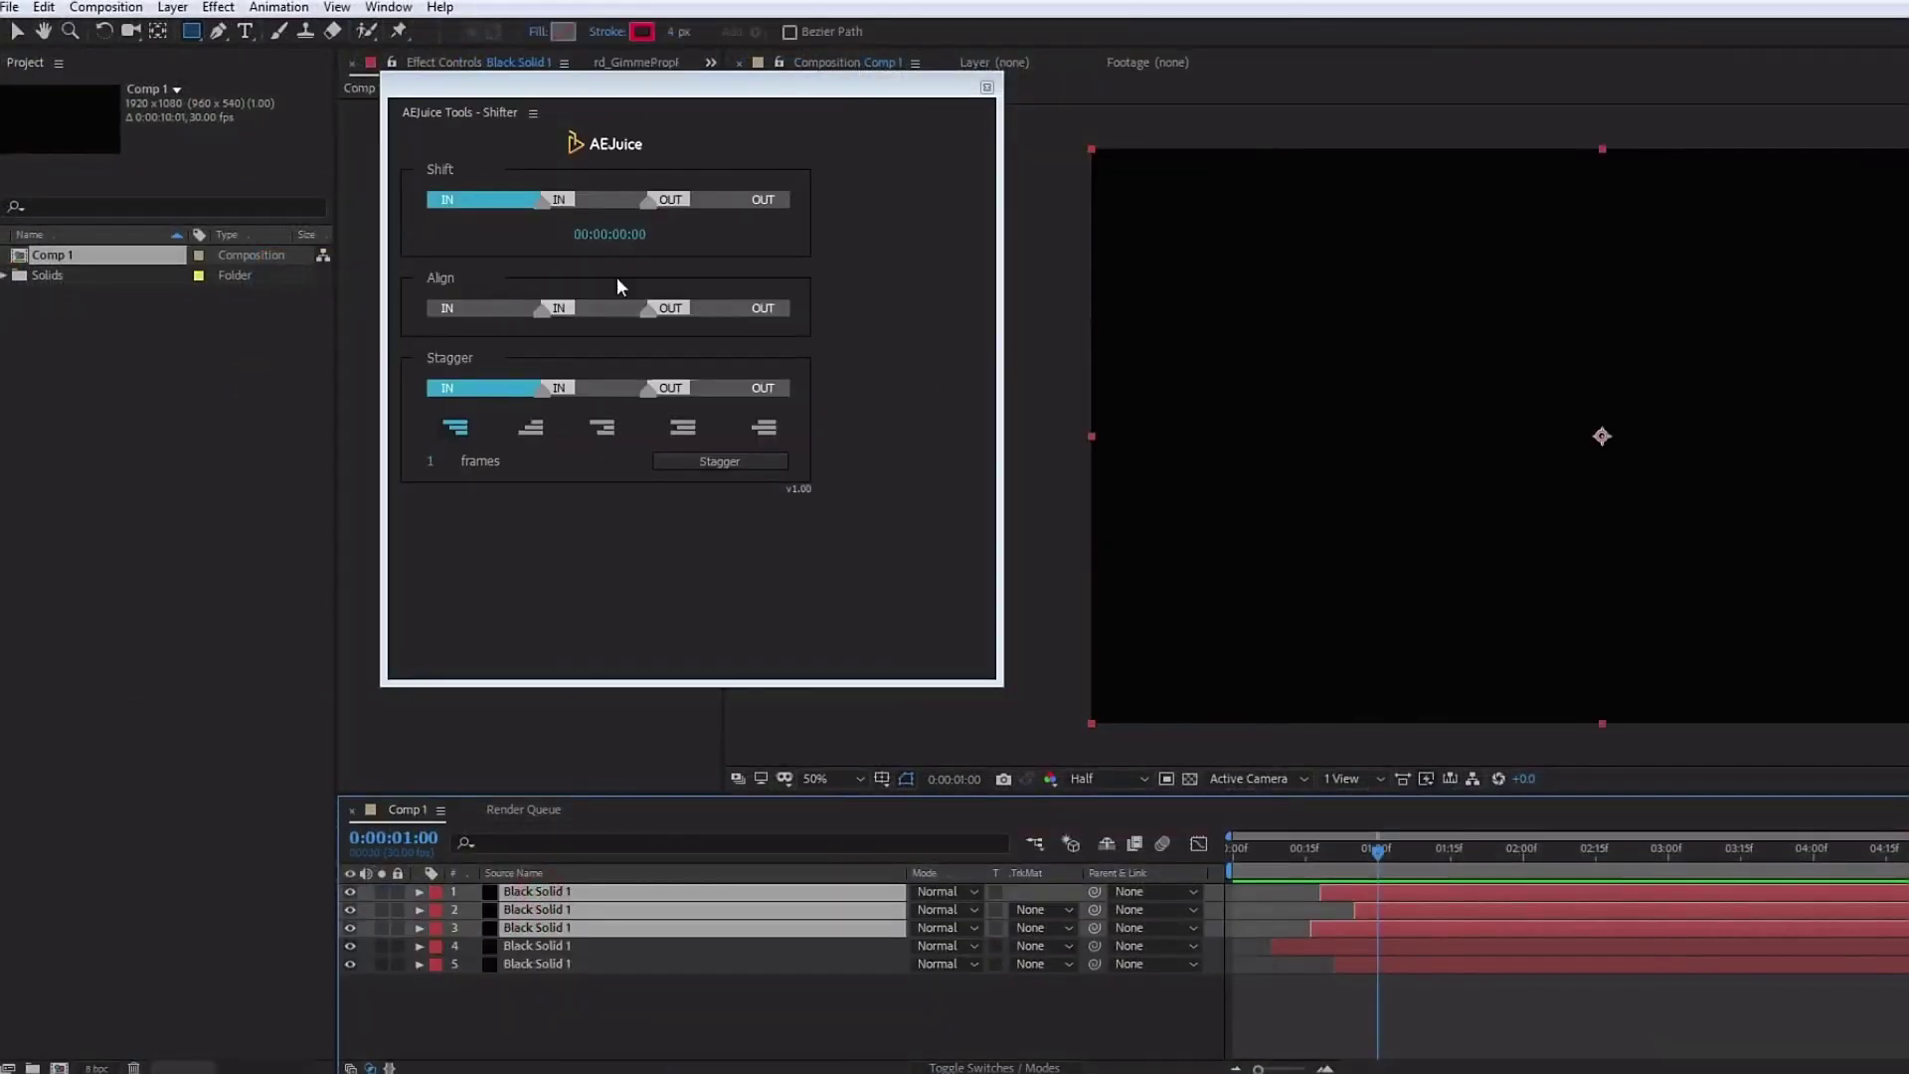
{"action": "left_click", "coordinate": [614, 236]}
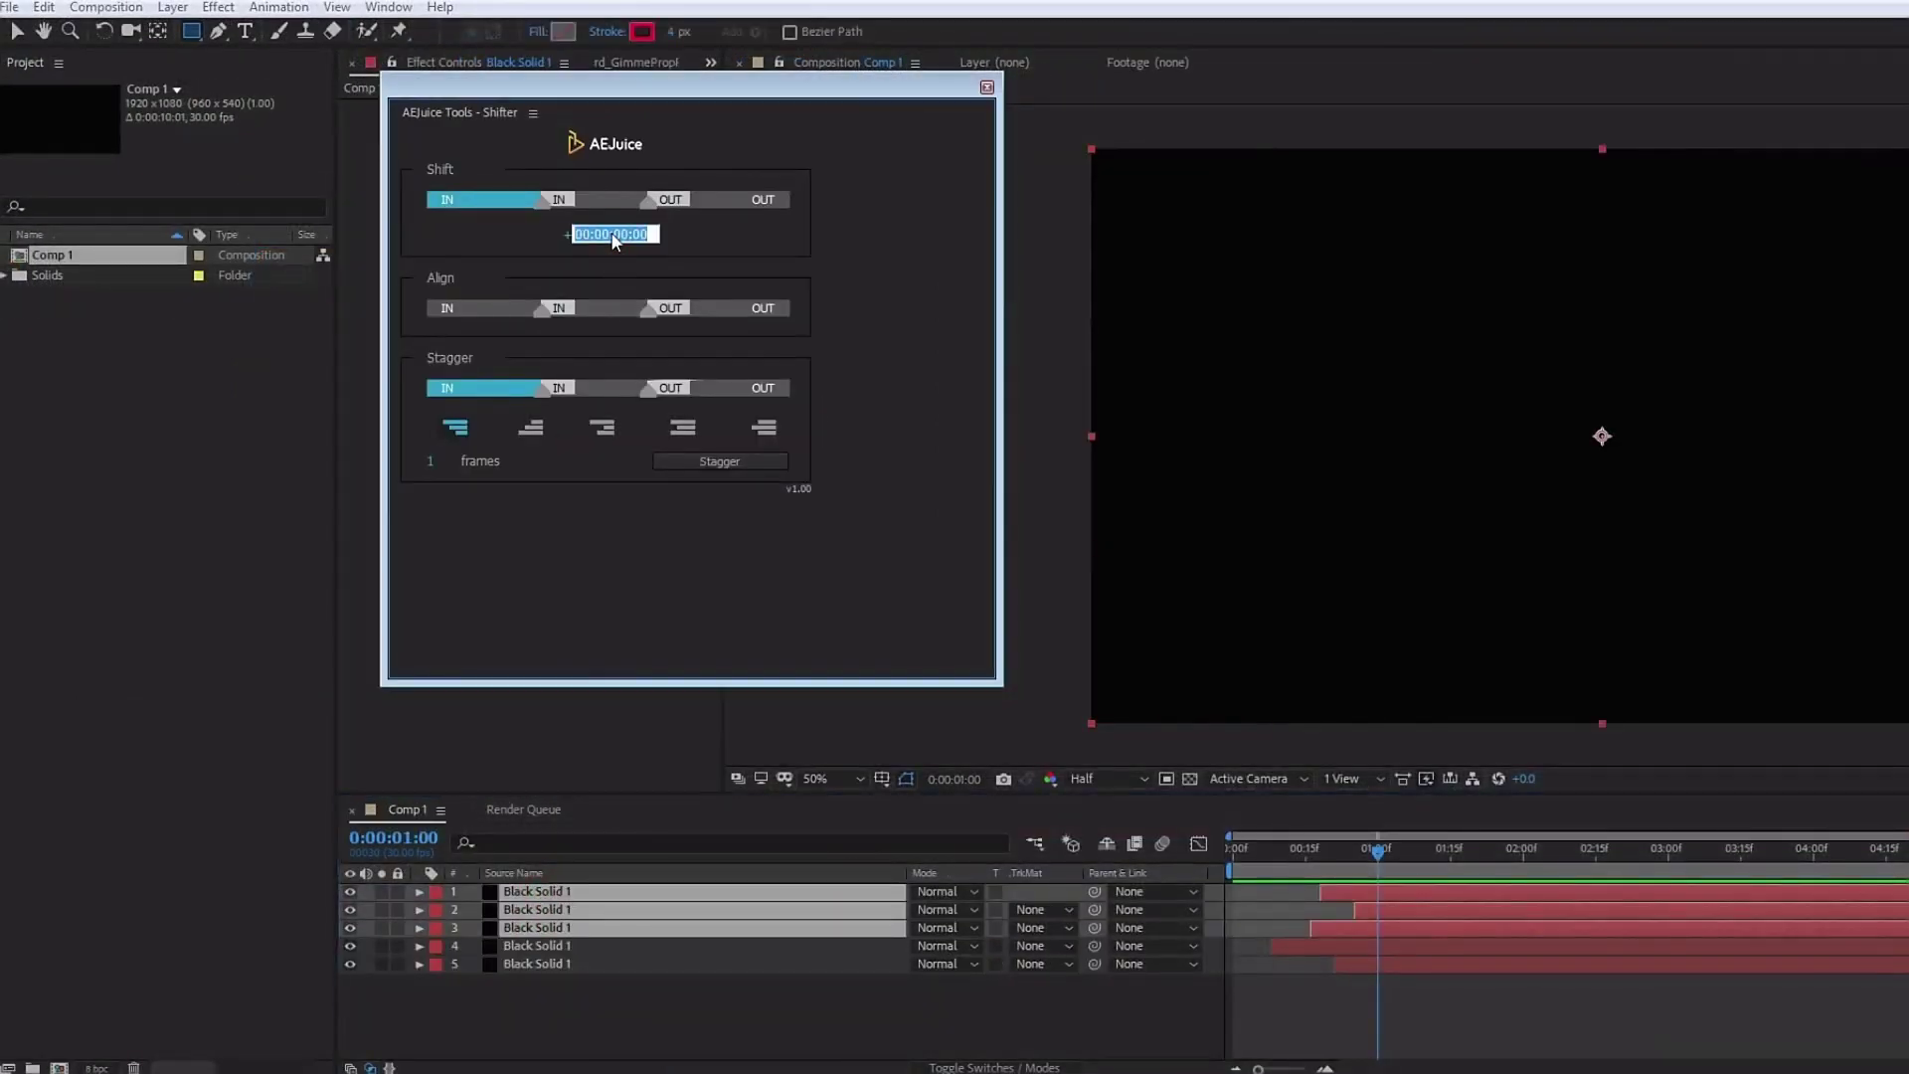
{"action": "key", "text": "Return"}
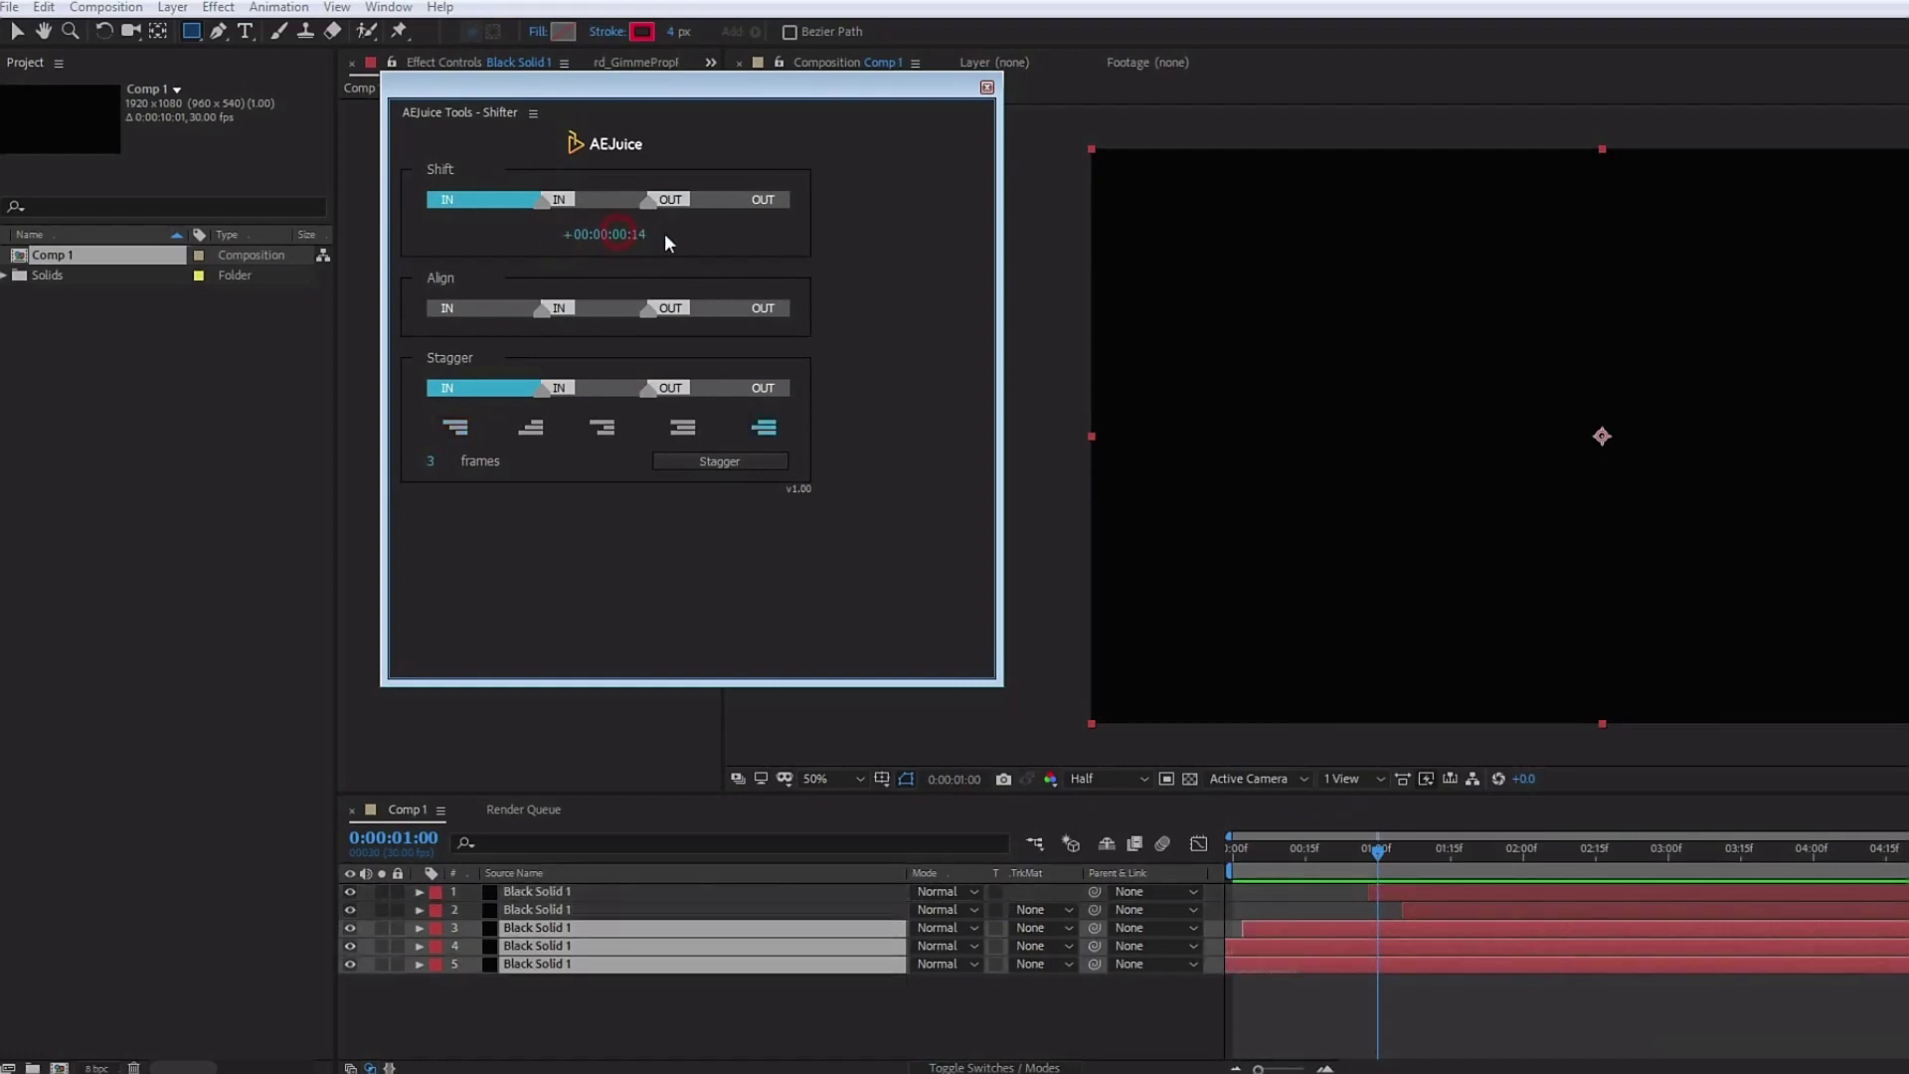
{"action": "left_click", "coordinate": [470, 308]}
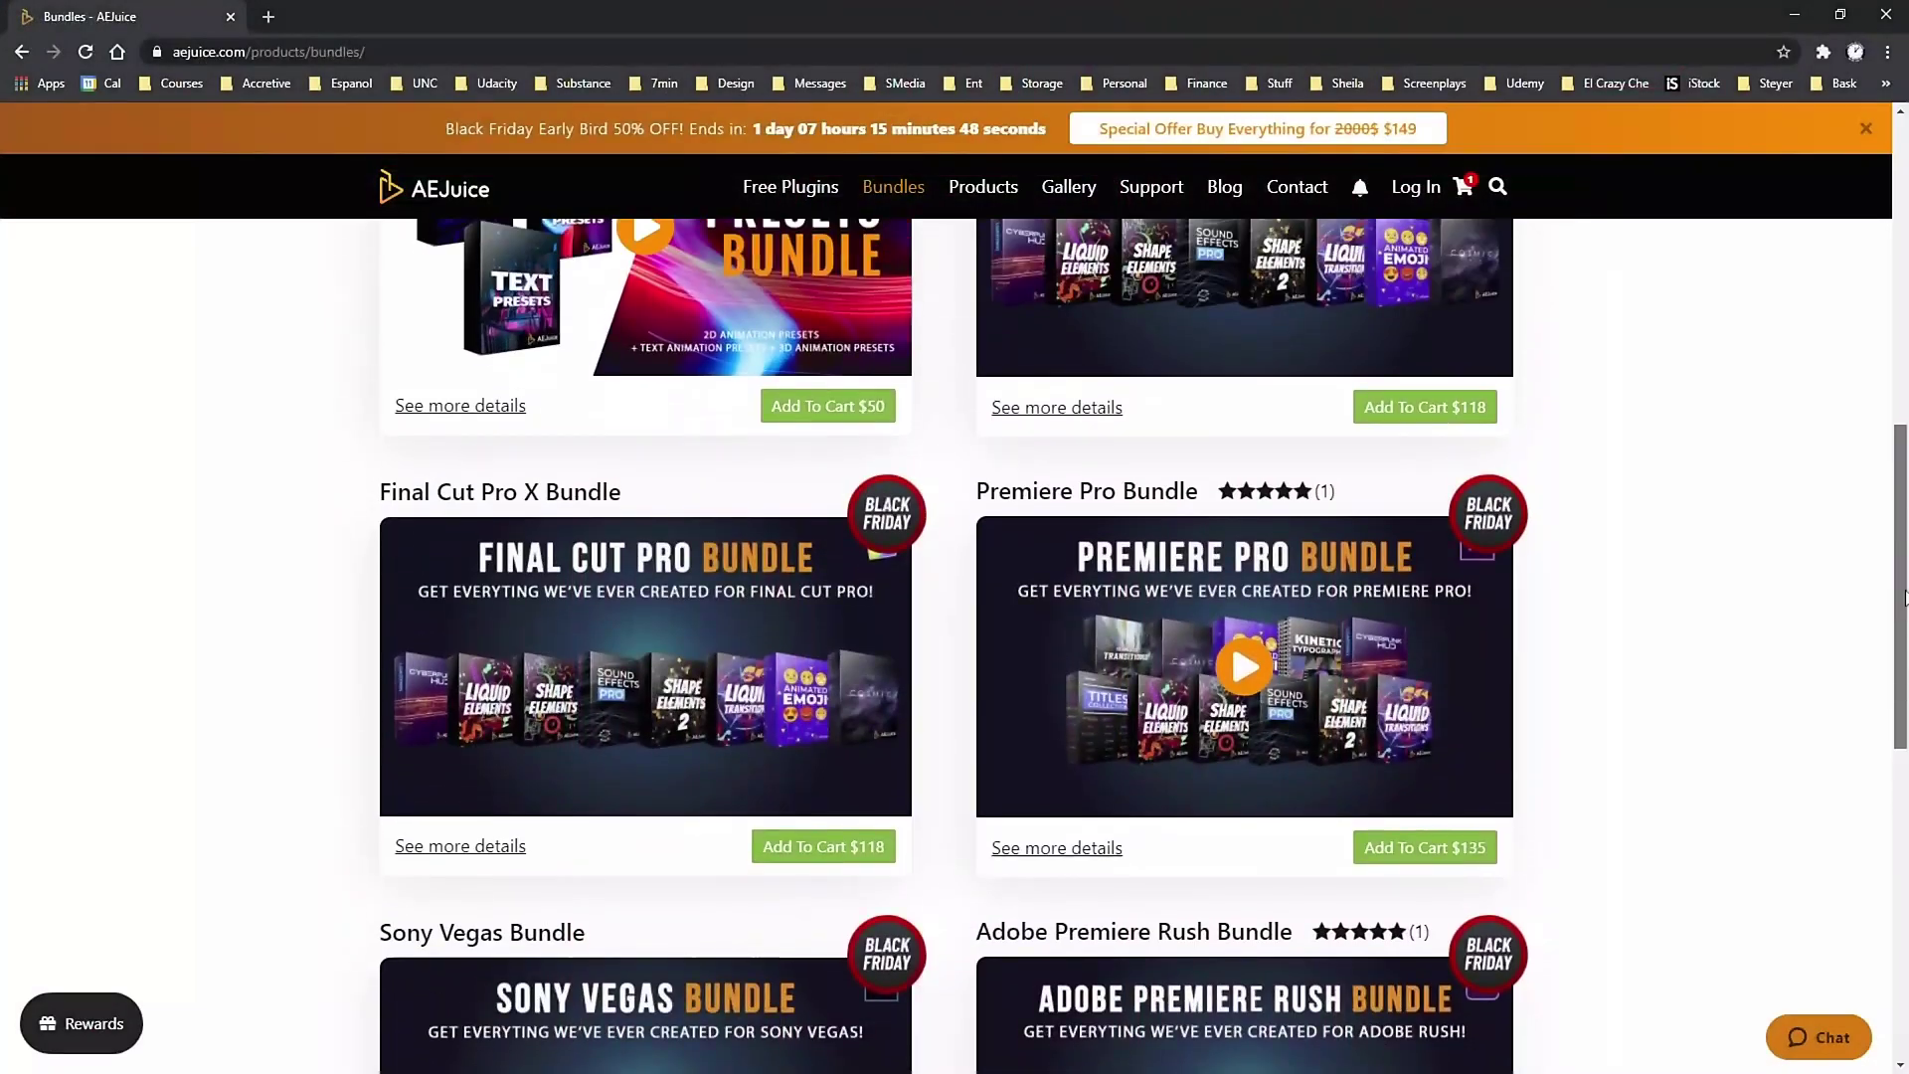
Scroll the AEJuice bundles page up to the Animation Presets and DaVinci Resolve rows
{"action": "left_click_drag", "start_coordinate": [1904, 597], "coordinate": [1904, 370]}
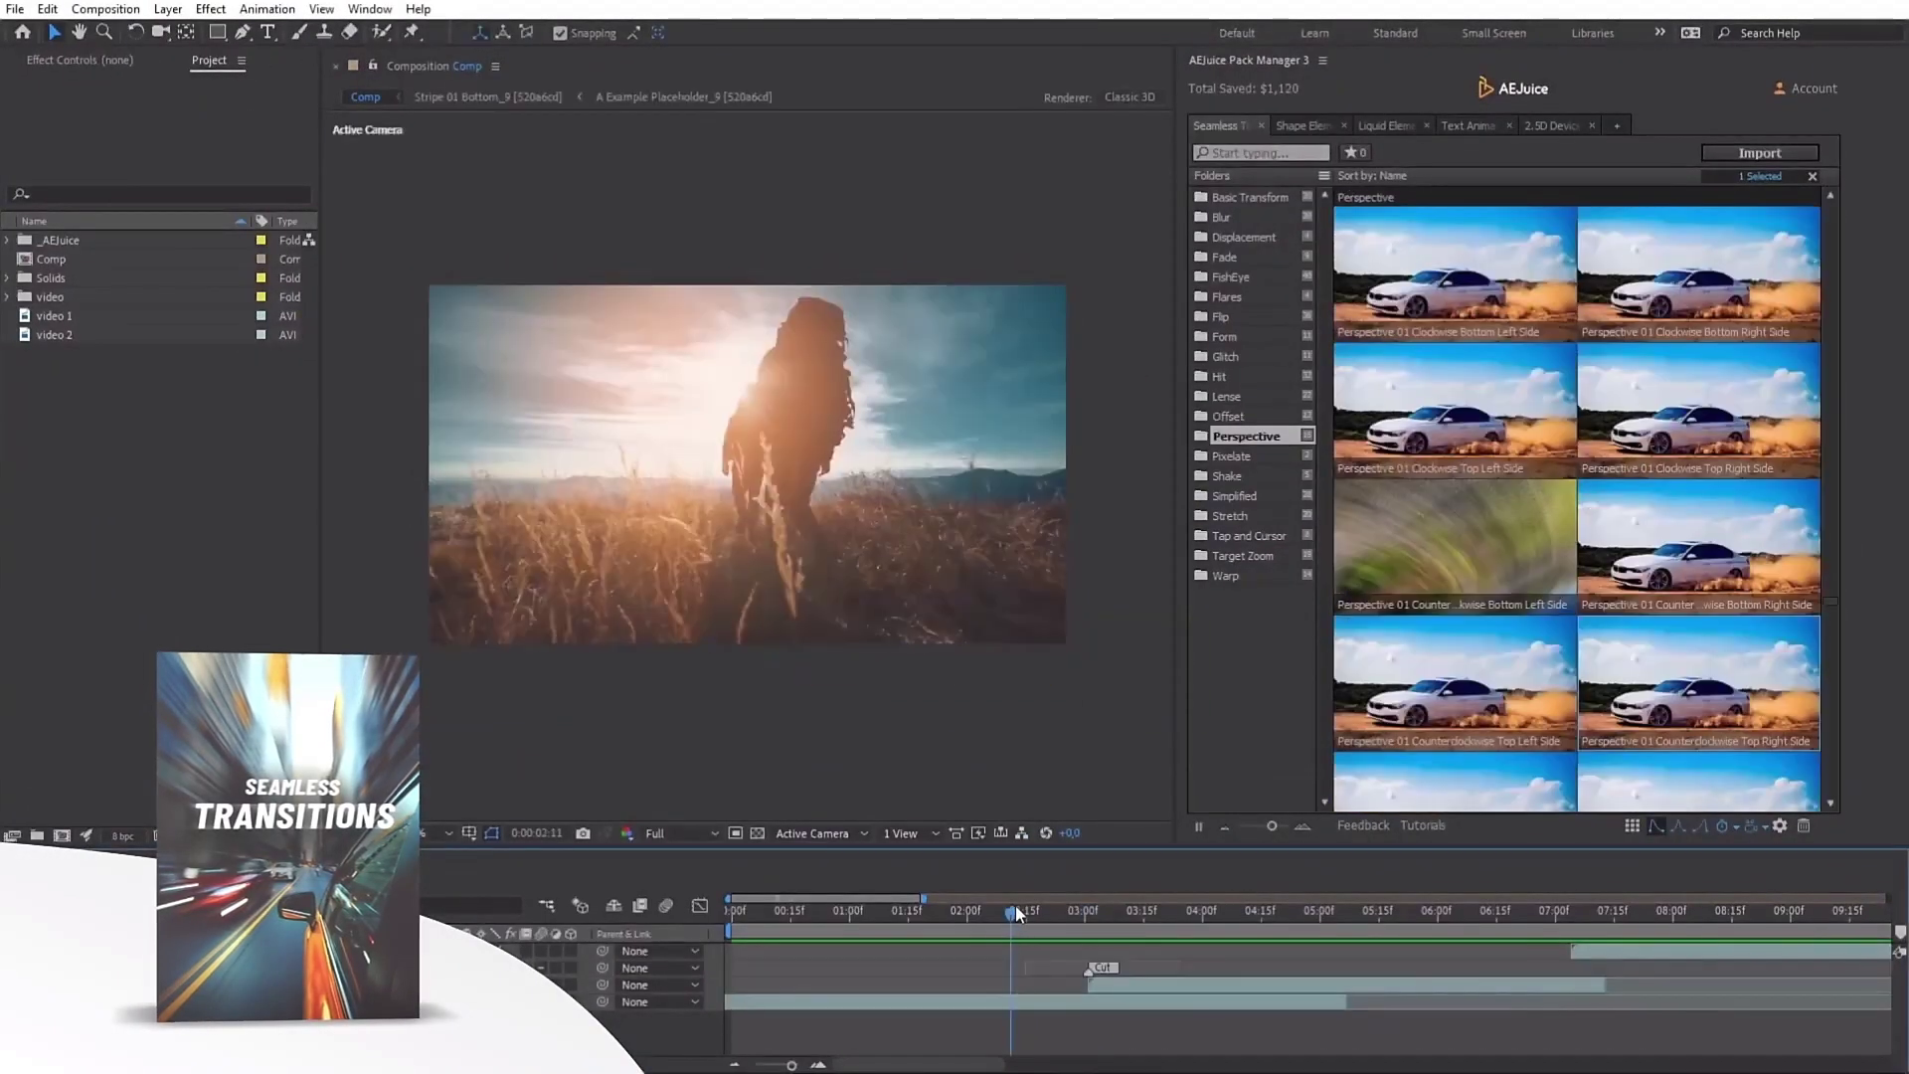
Scrub the playhead through the AEJuice Perspective transition between the two clips
{"action": "left_click_drag", "start_coordinate": [1016, 910], "coordinate": [1109, 905]}
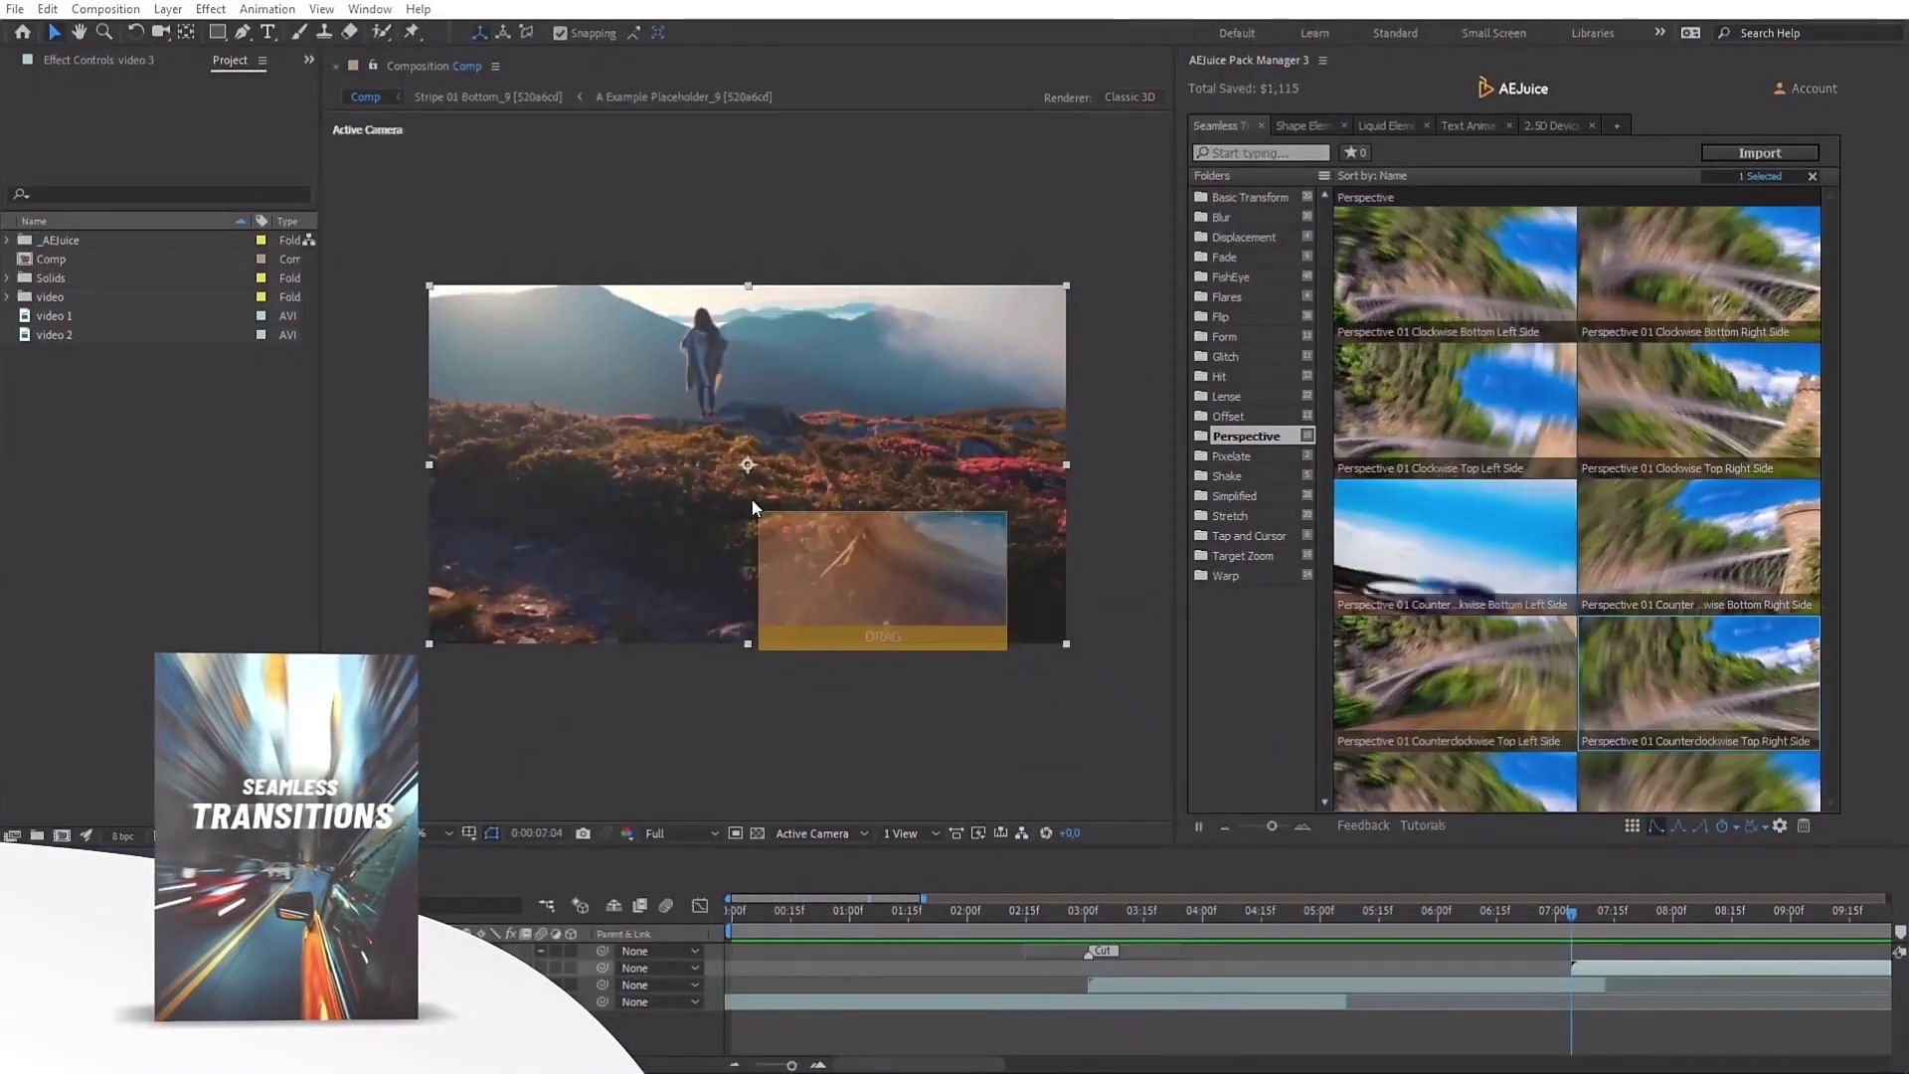